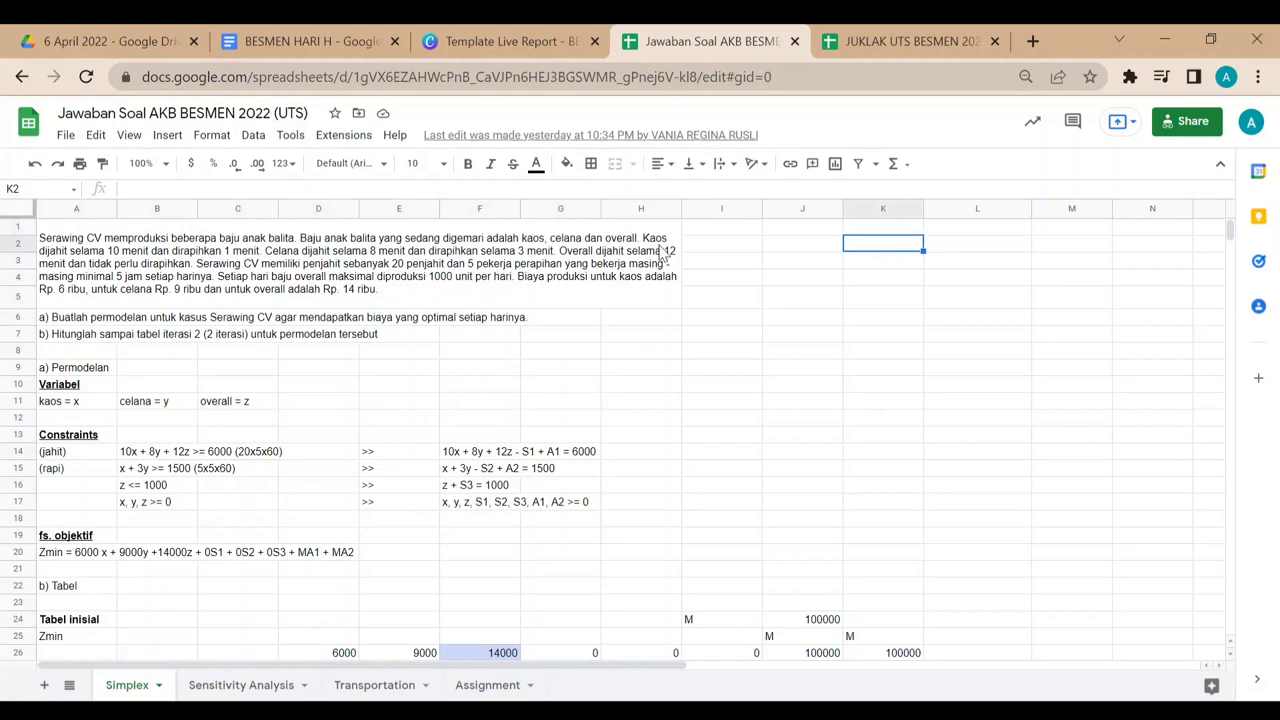
# Step: Set the zoom of the Simplex sheet to 150%
pyautogui.click(165, 165)
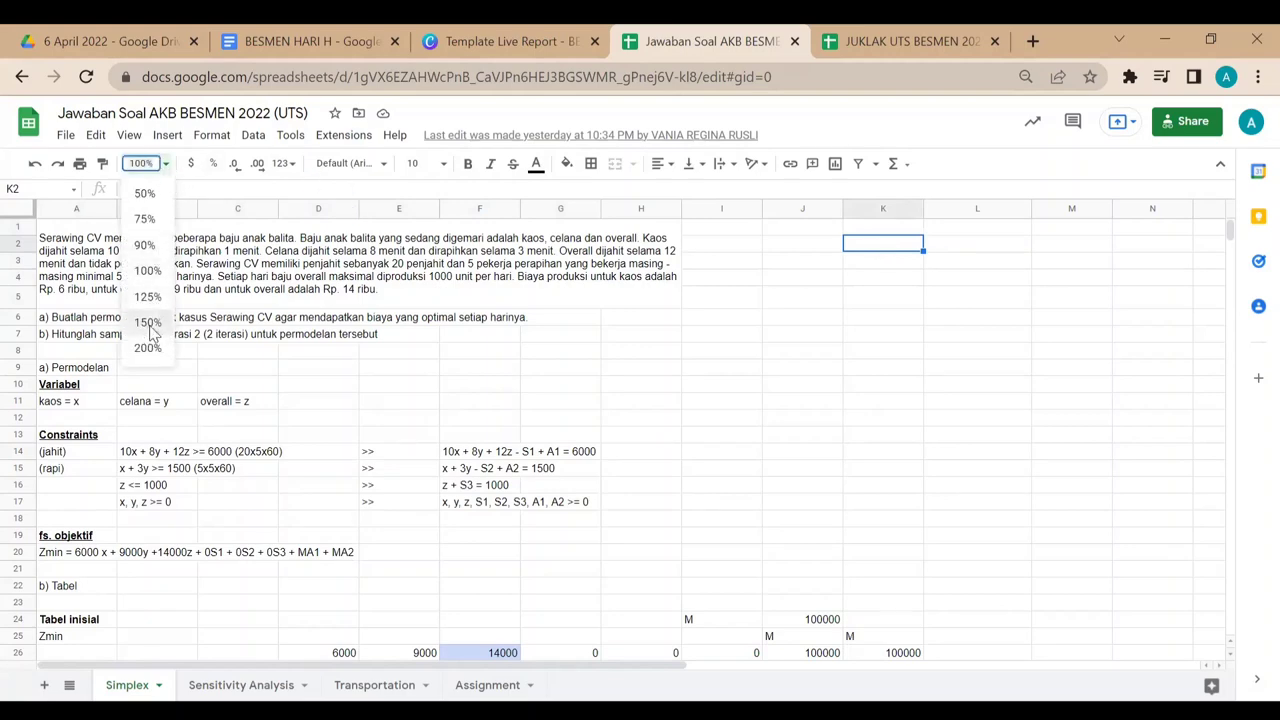
pyautogui.click(148, 323)
pyautogui.click(1094, 458)
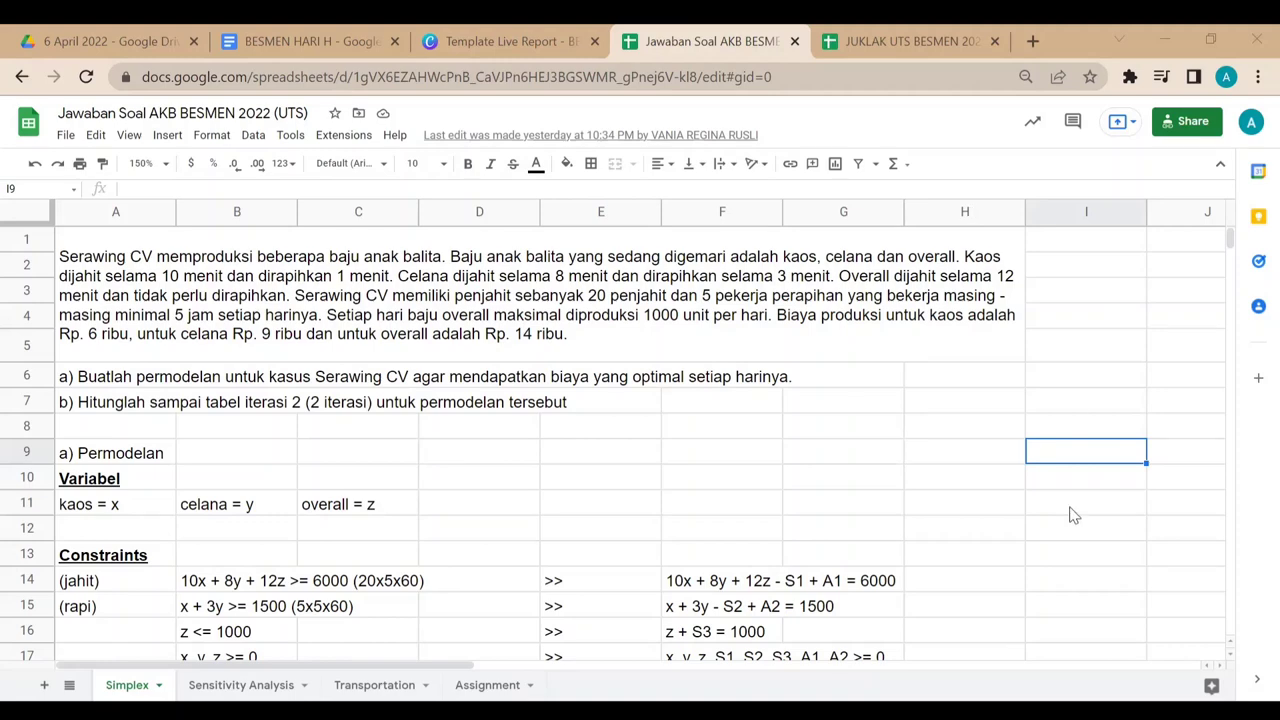
# Step: Read the Serawing CV problem and its constraints, highlighting the converted equality forms in E14:G17
pyautogui.scroll(-3, 436, 505)
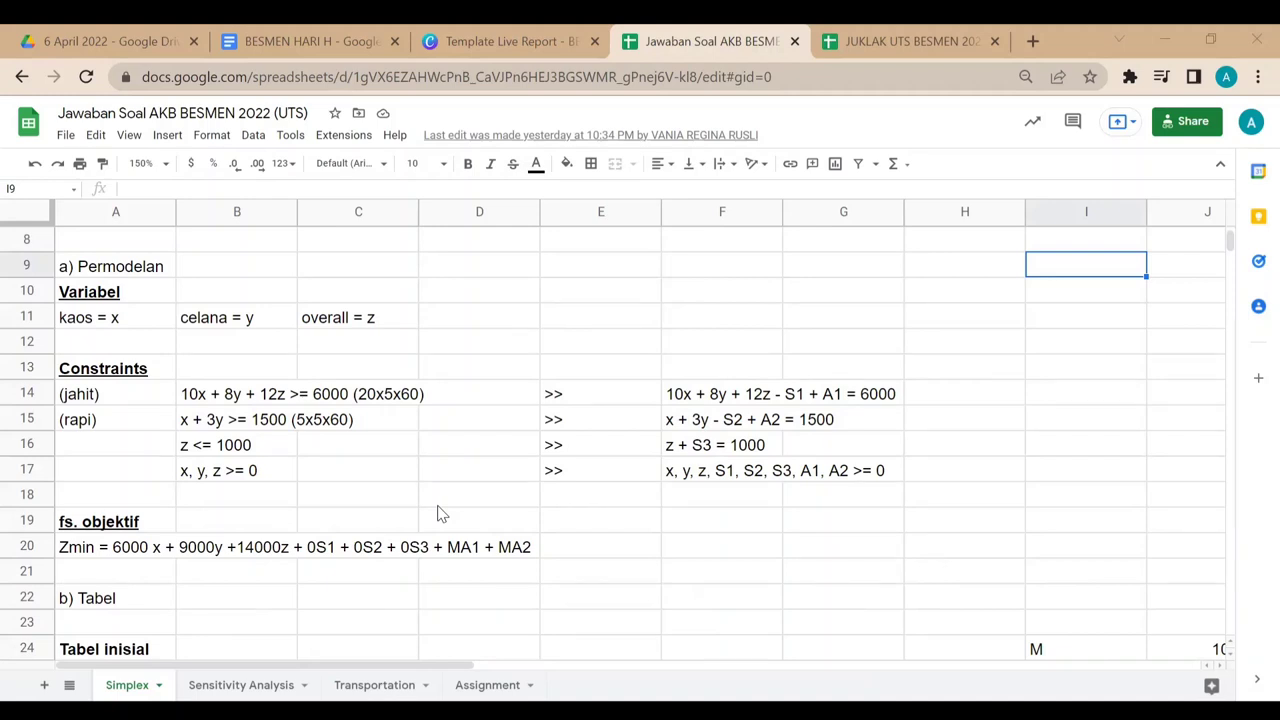
pyautogui.scroll(3, 437, 513)
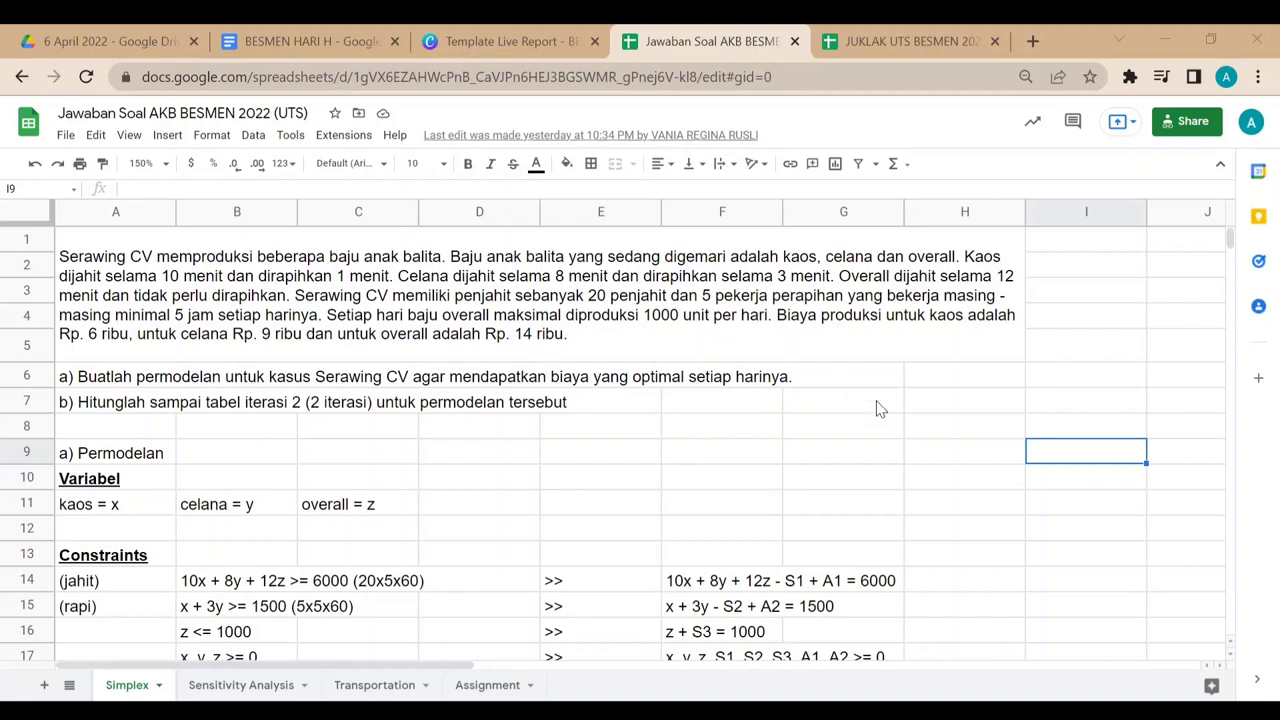
pyautogui.scroll(-1, 877, 410)
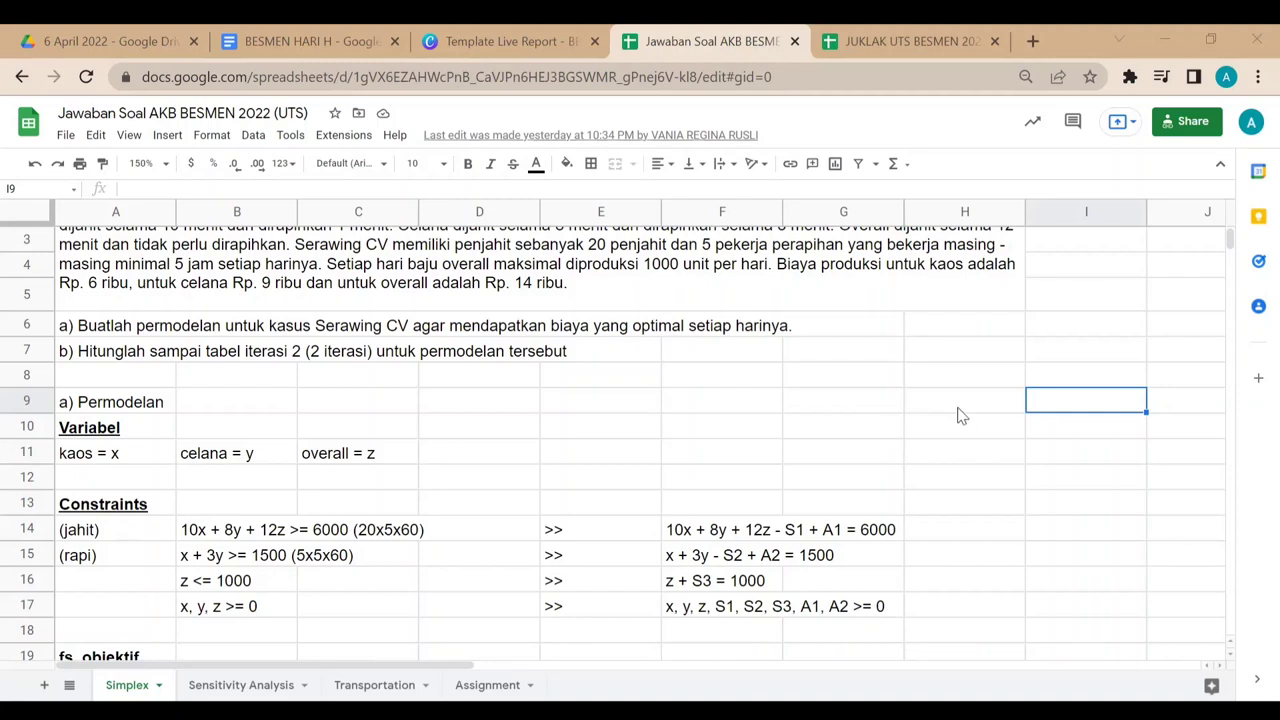
pyautogui.scroll(1, 937, 413)
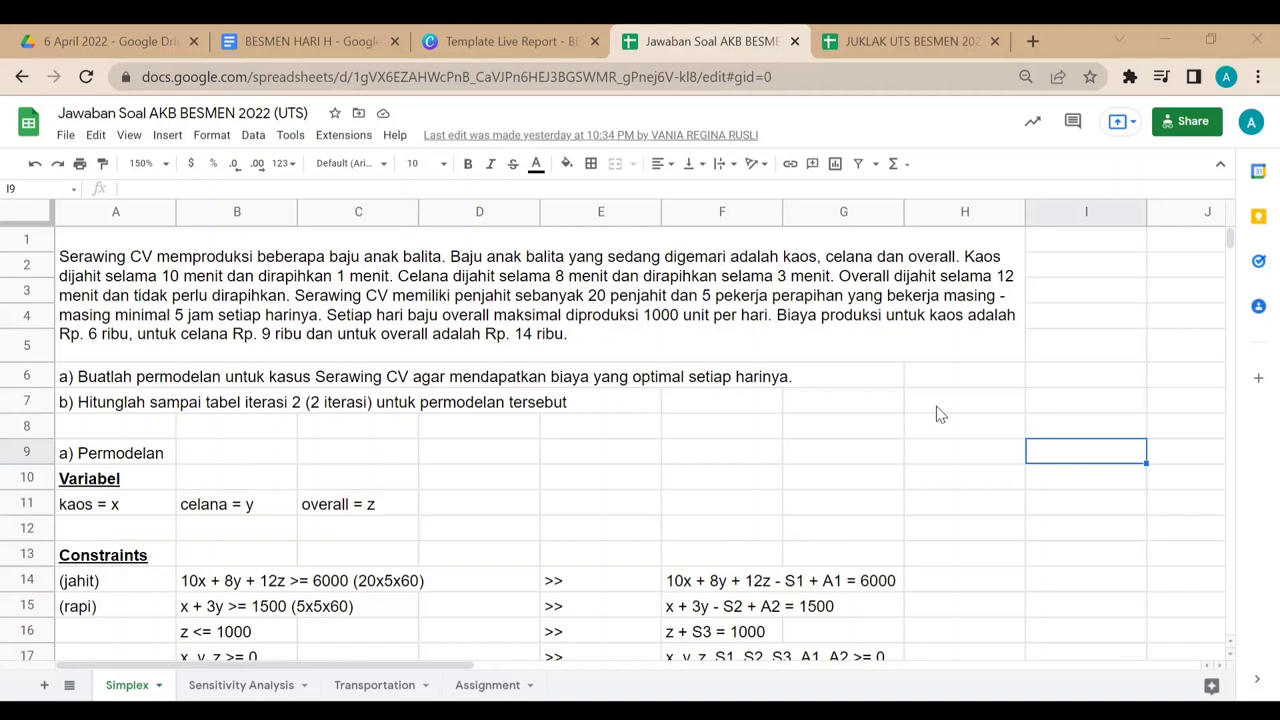
pyautogui.scroll(-1, 934, 414)
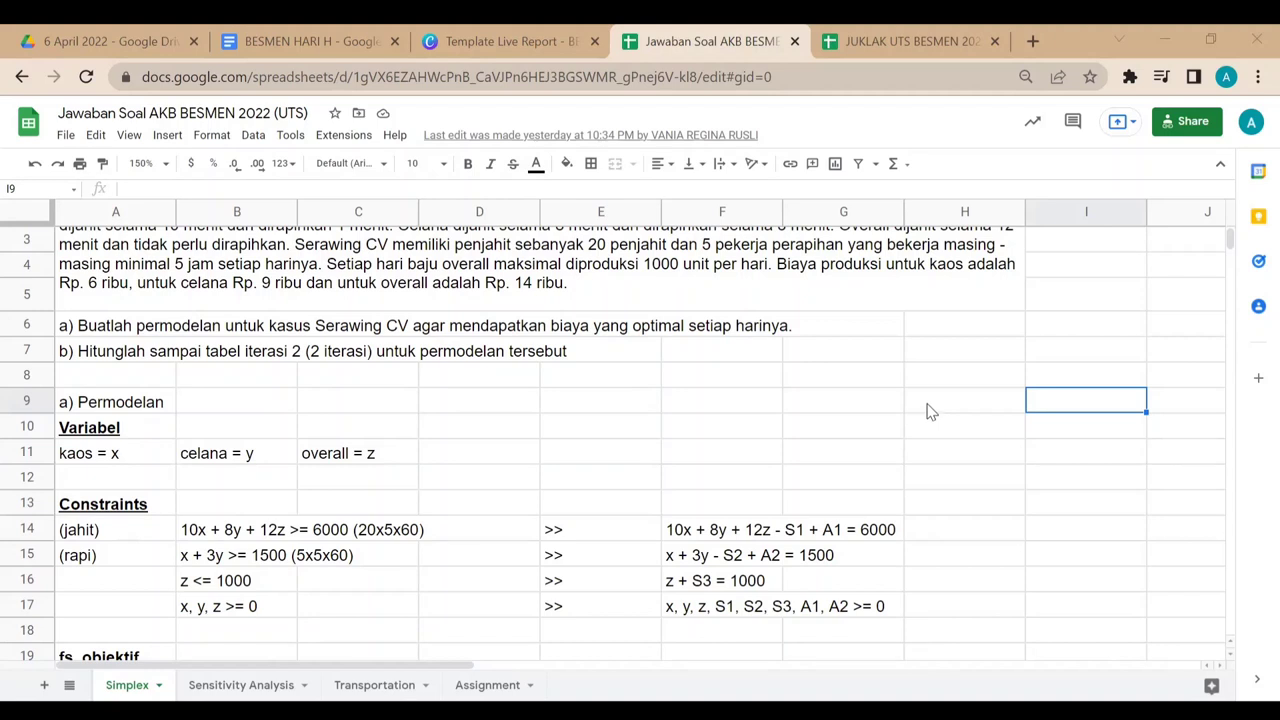
pyautogui.click(583, 535)
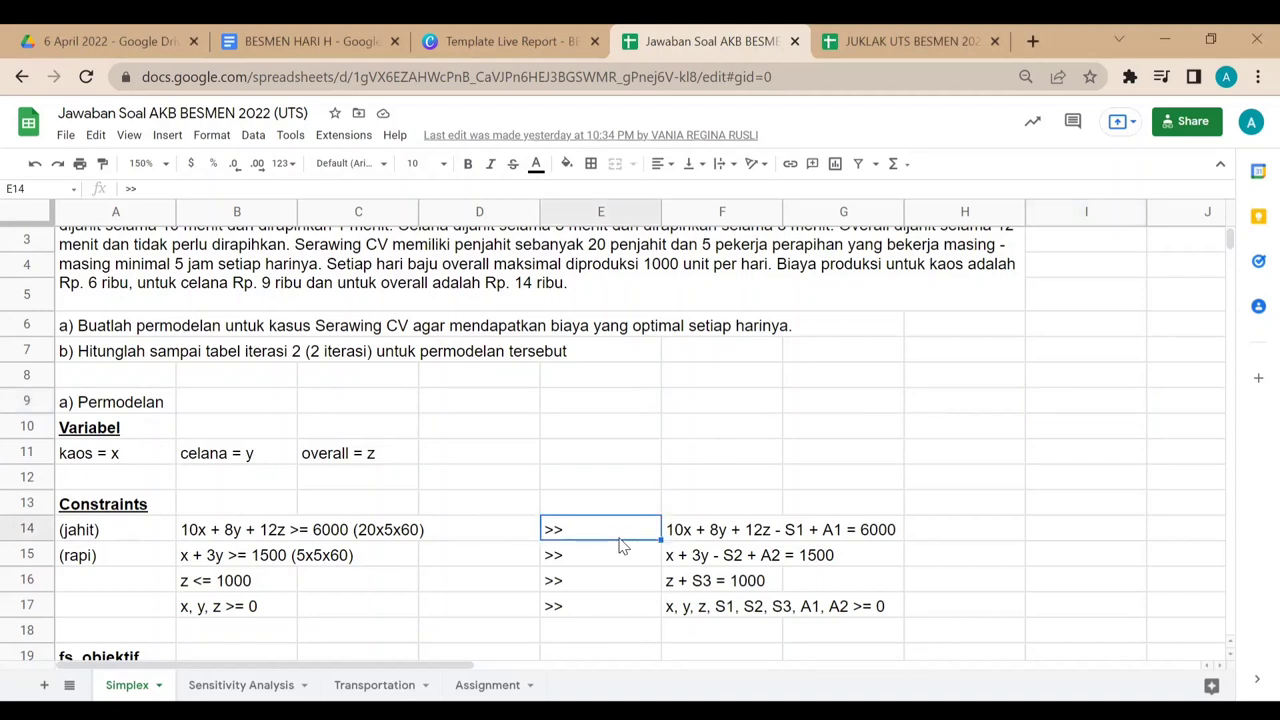
pyautogui.moveTo(612, 535)
pyautogui.mouseDown()
pyautogui.moveTo(800, 608)
pyautogui.moveTo(866, 606)
pyautogui.mouseUp()
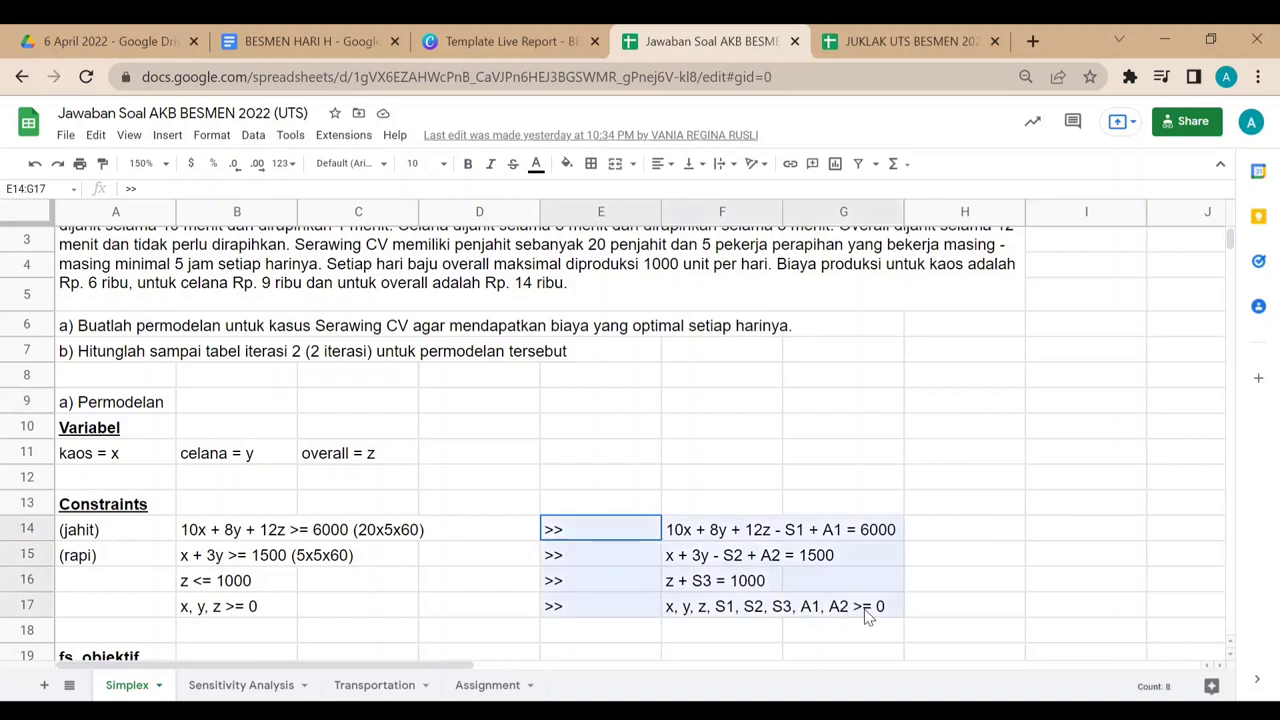
pyautogui.click(1005, 530)
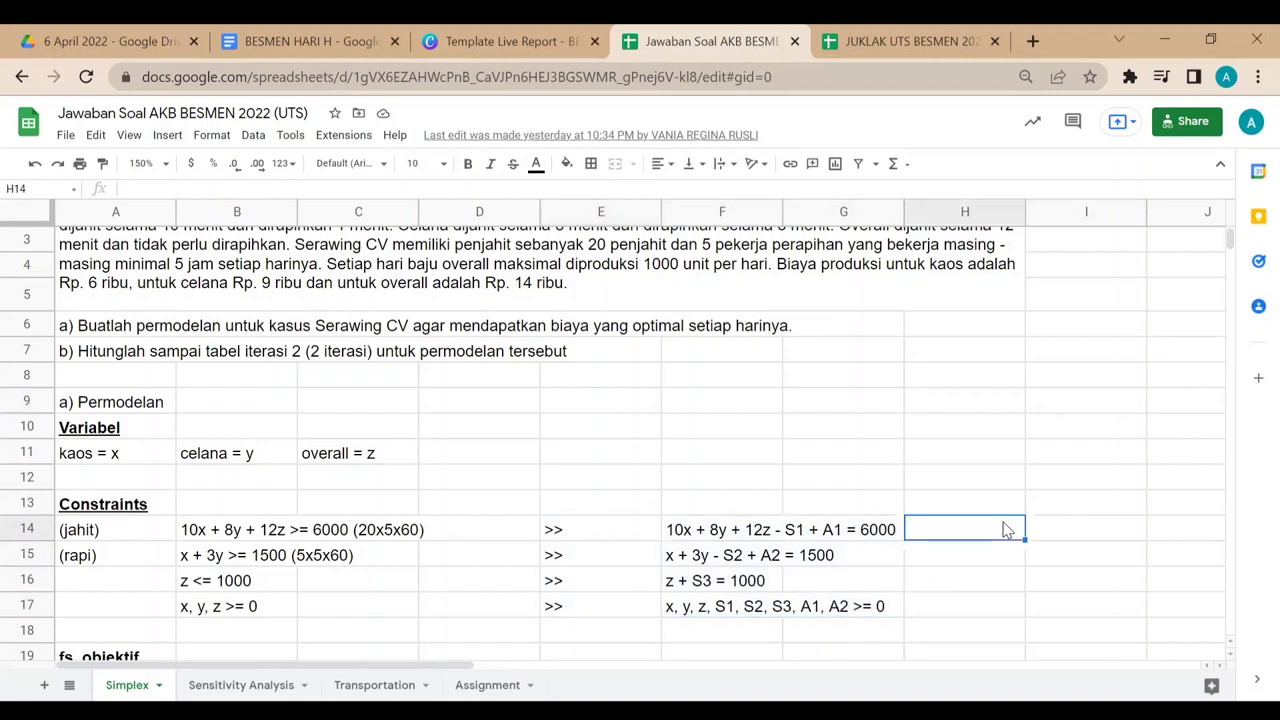
# Step: Review the objective function Zmin against the constraints and the initial simplex table under part b
pyautogui.scroll(-3, 1000, 529)
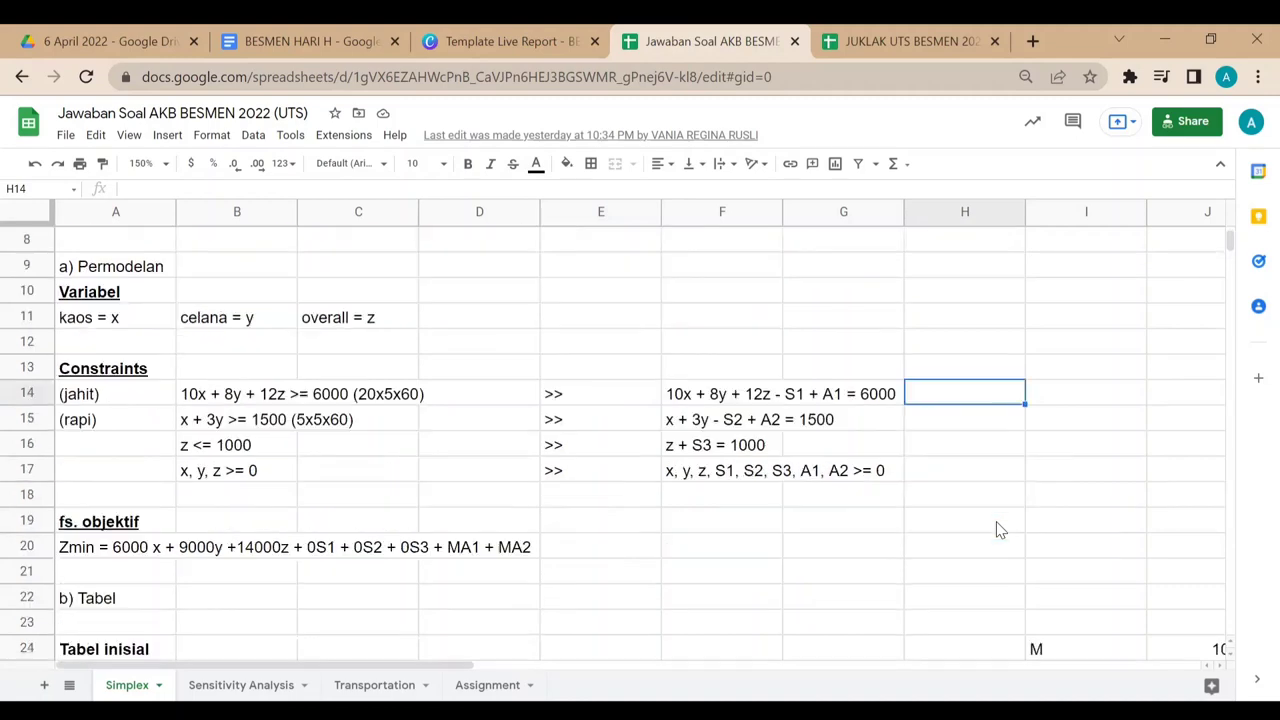
pyautogui.scroll(-1, 1000, 530)
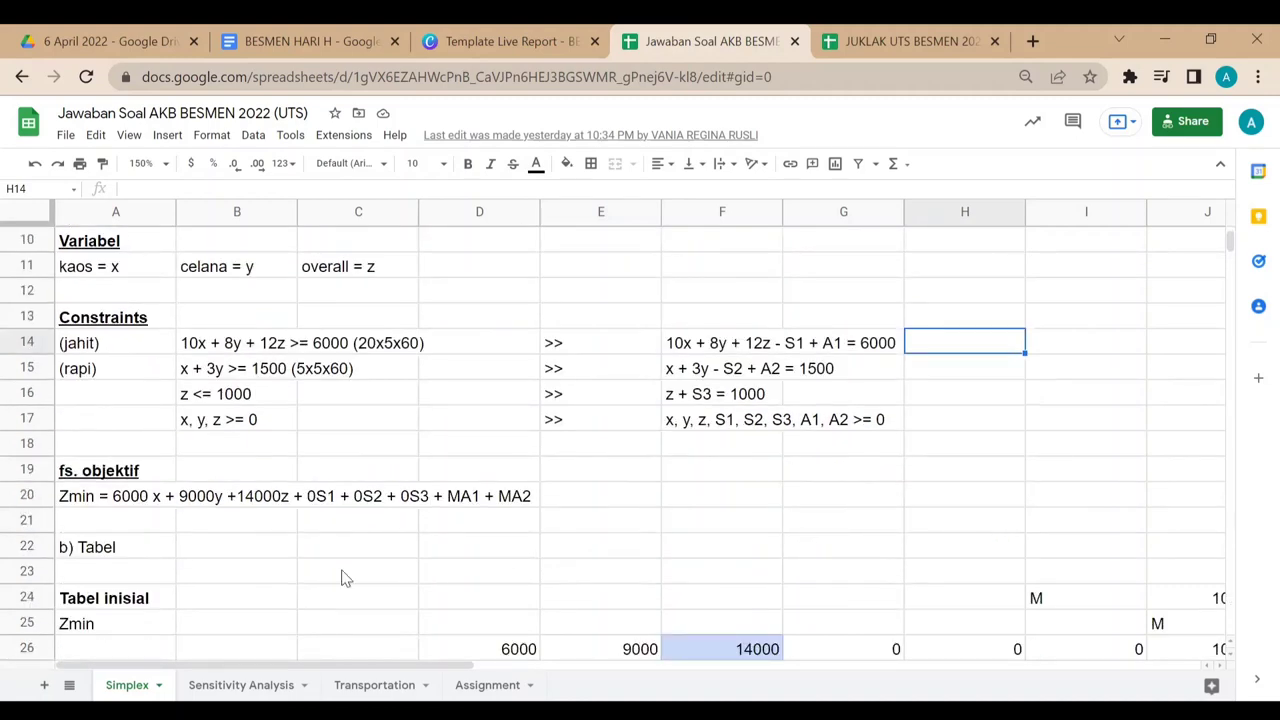
pyautogui.click(206, 570)
pyautogui.scroll(1, 210, 570)
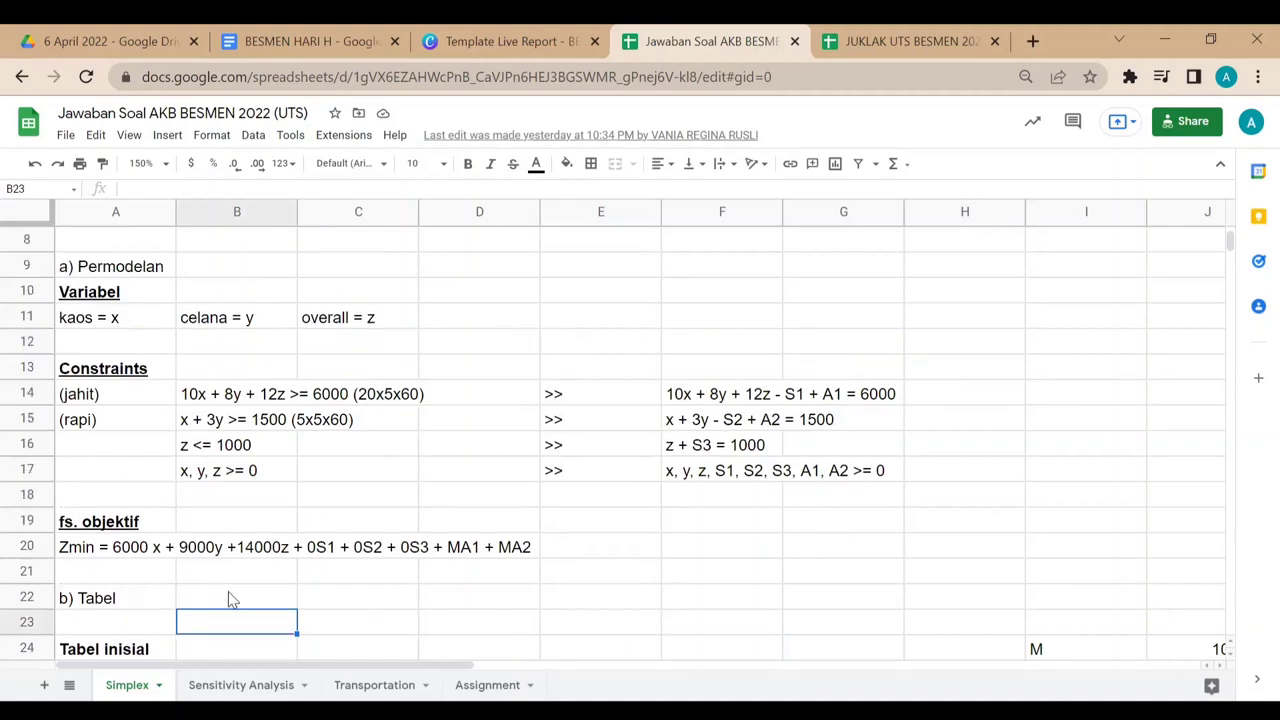
pyautogui.scroll(3, 228, 599)
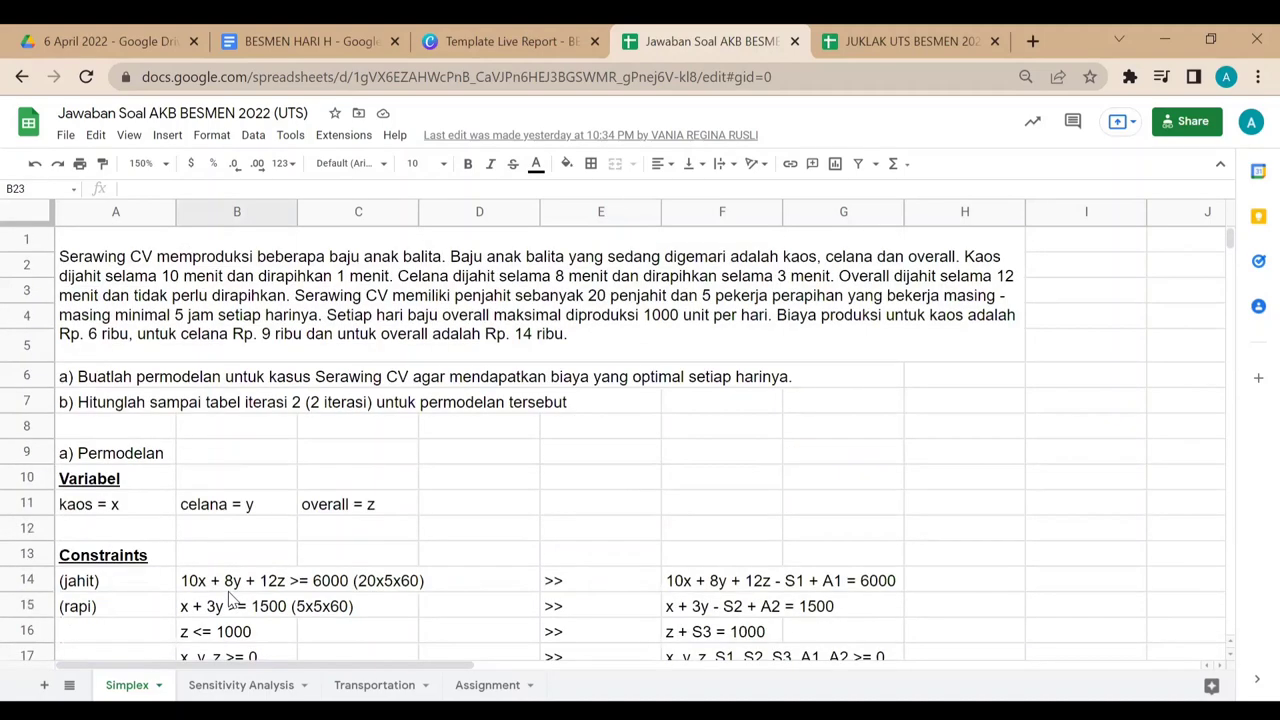
pyautogui.scroll(-3, 230, 598)
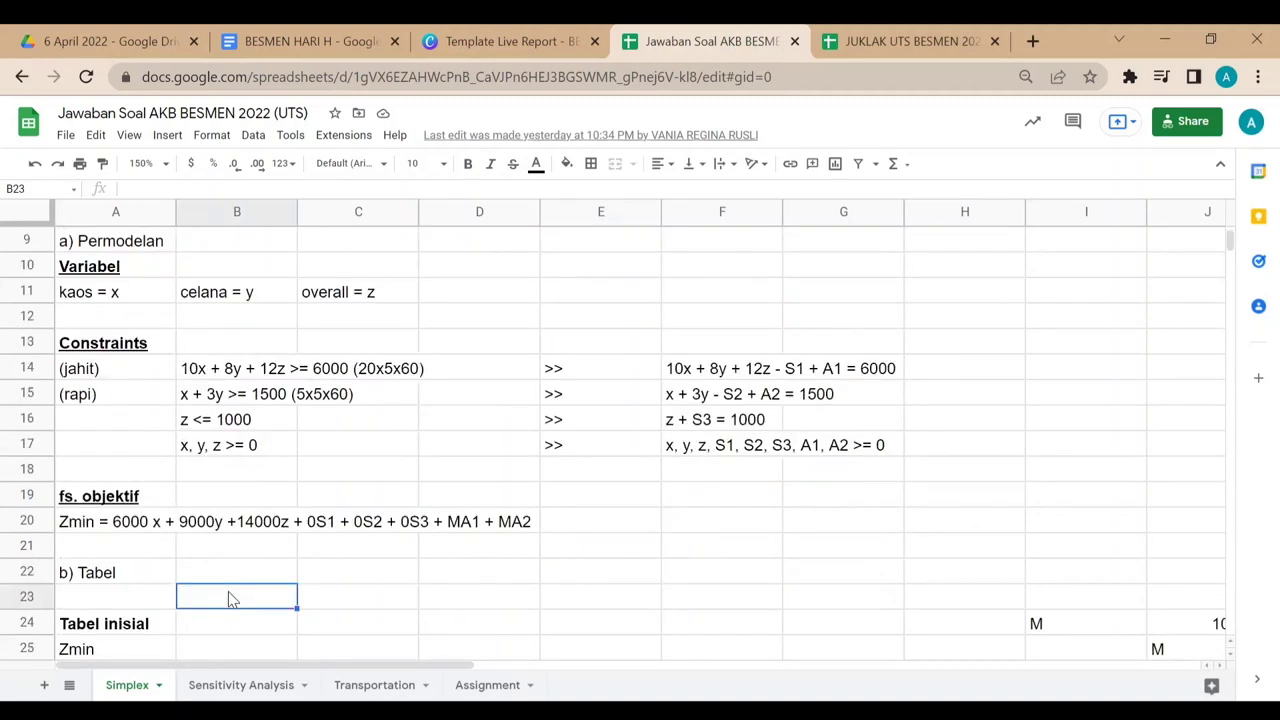
pyautogui.scroll(-2, 228, 599)
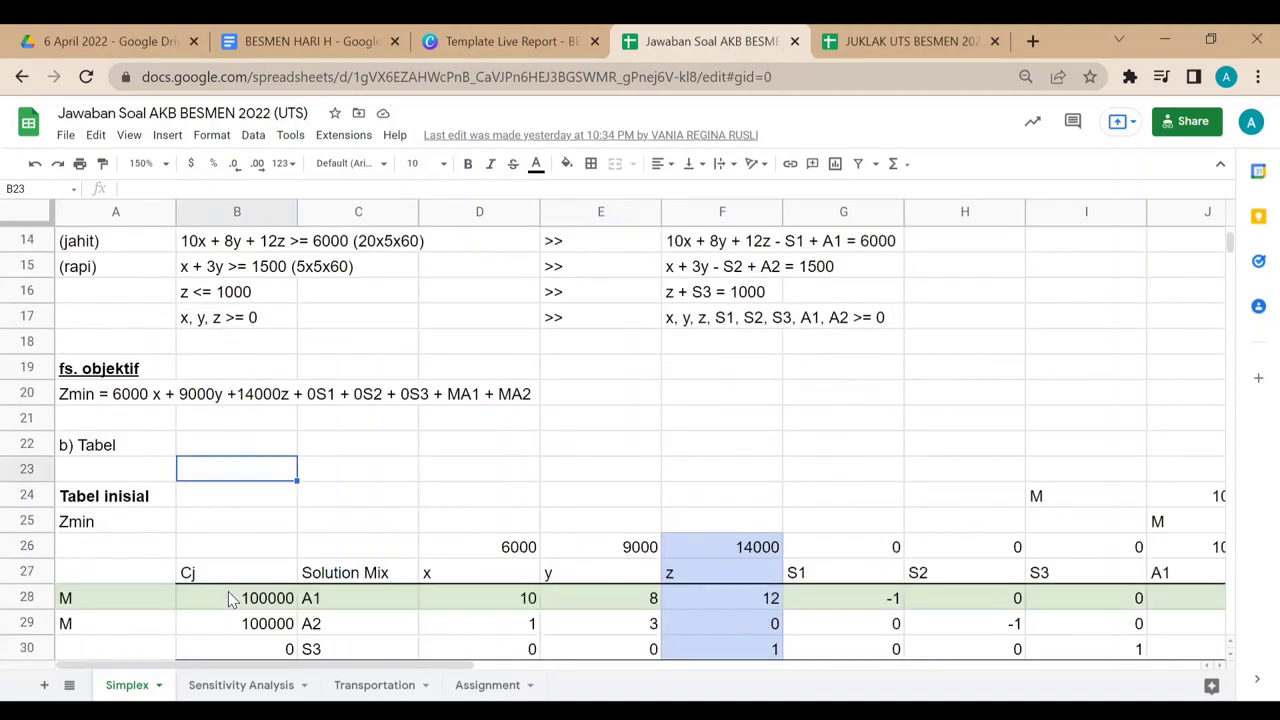
pyautogui.scroll(1, 228, 599)
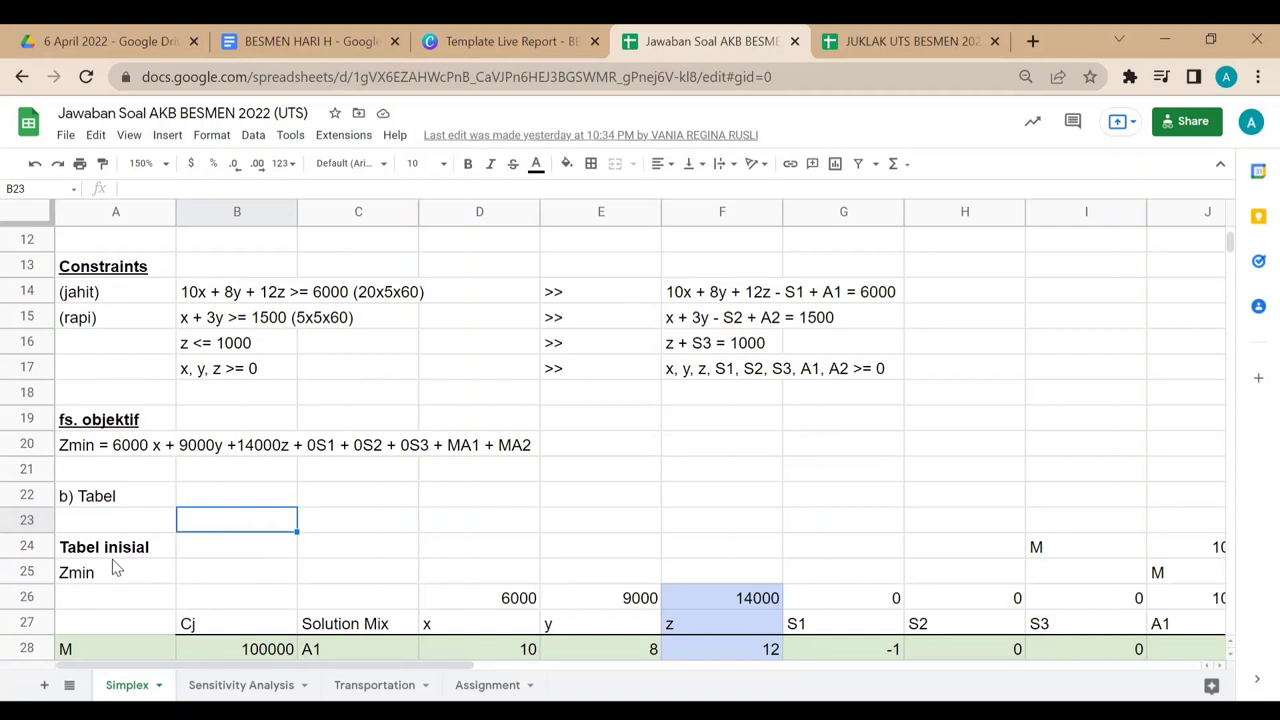
pyautogui.scroll(-4, 112, 567)
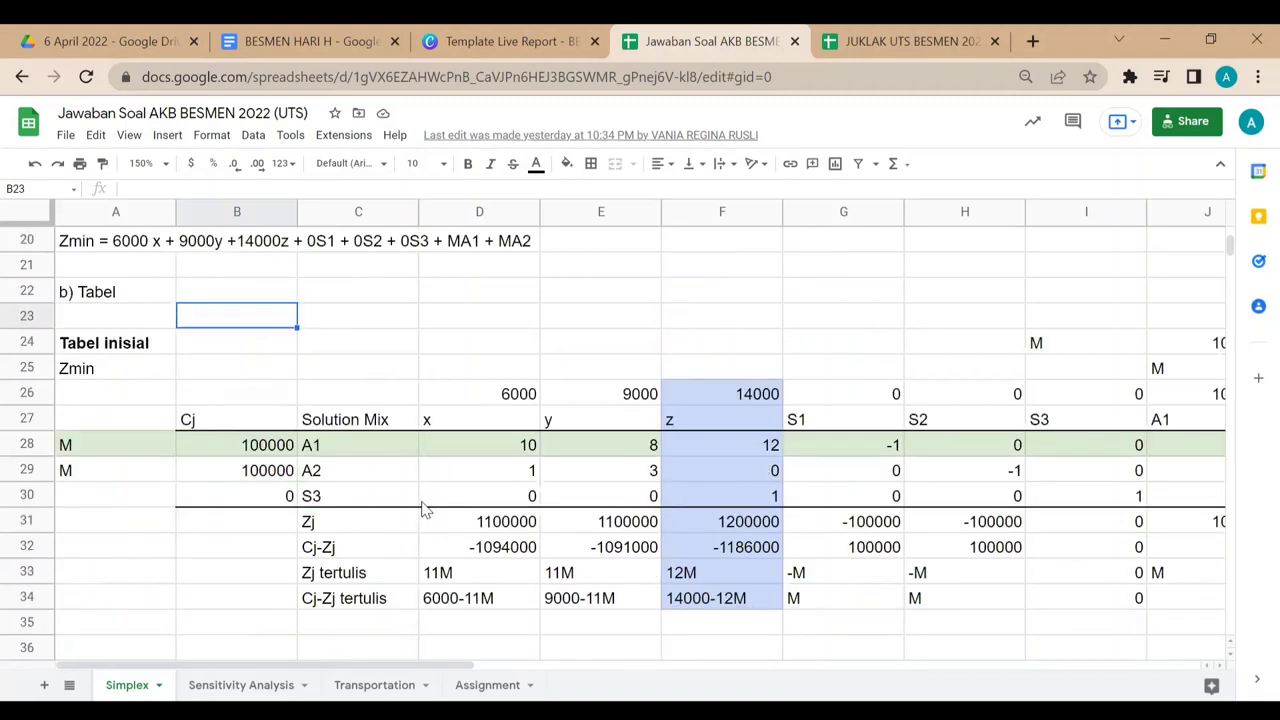
# Step: Set the sheet zoom to 125% and select the M label above the initial table
pyautogui.click(160, 164)
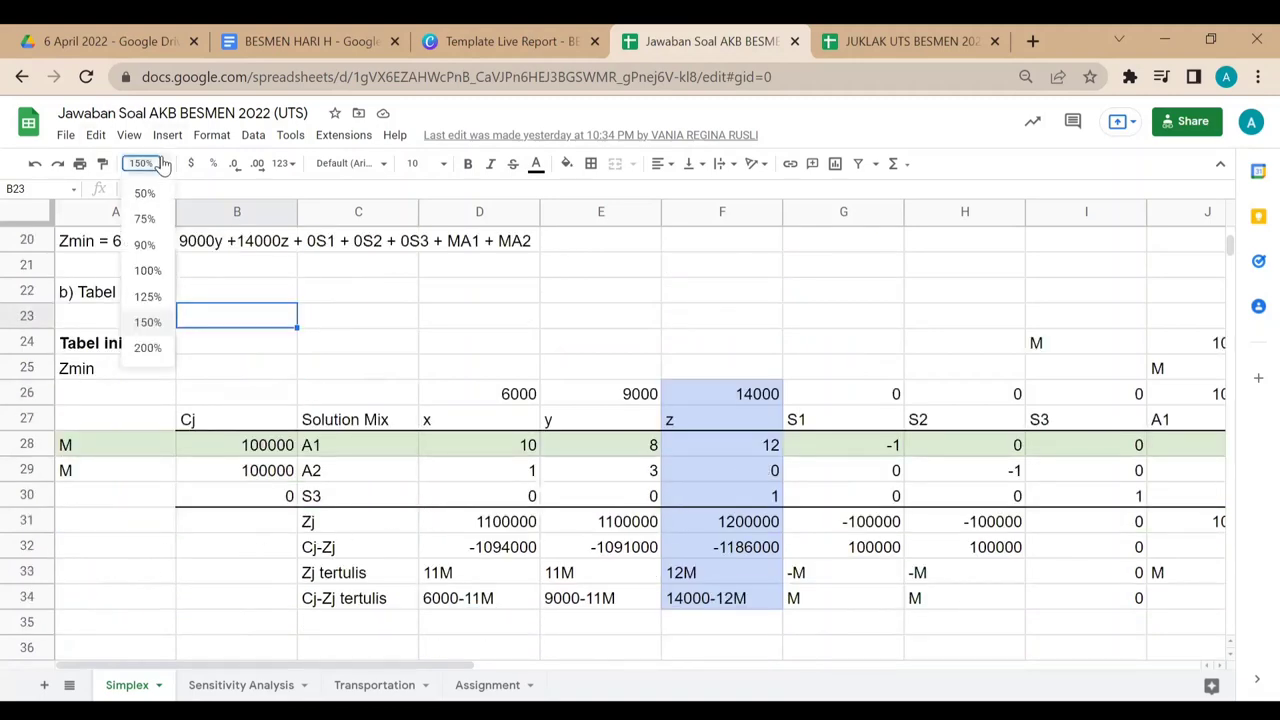
pyautogui.click(152, 296)
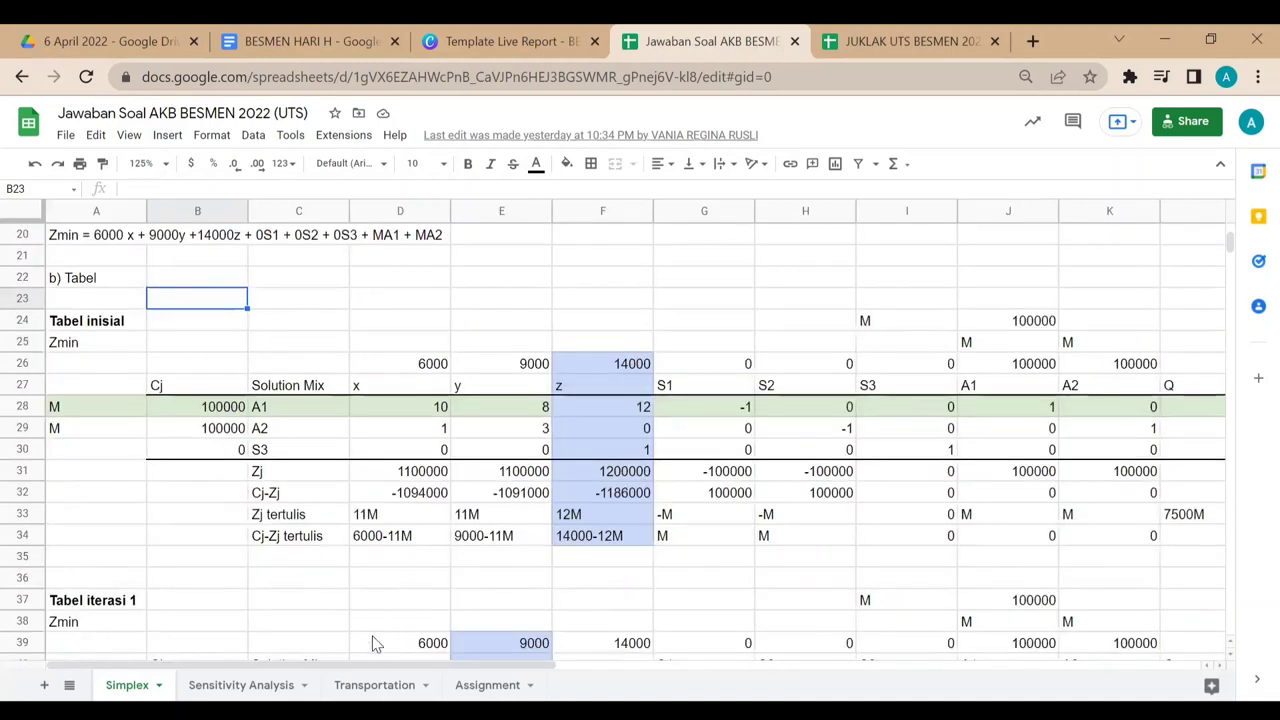
pyautogui.click(903, 326)
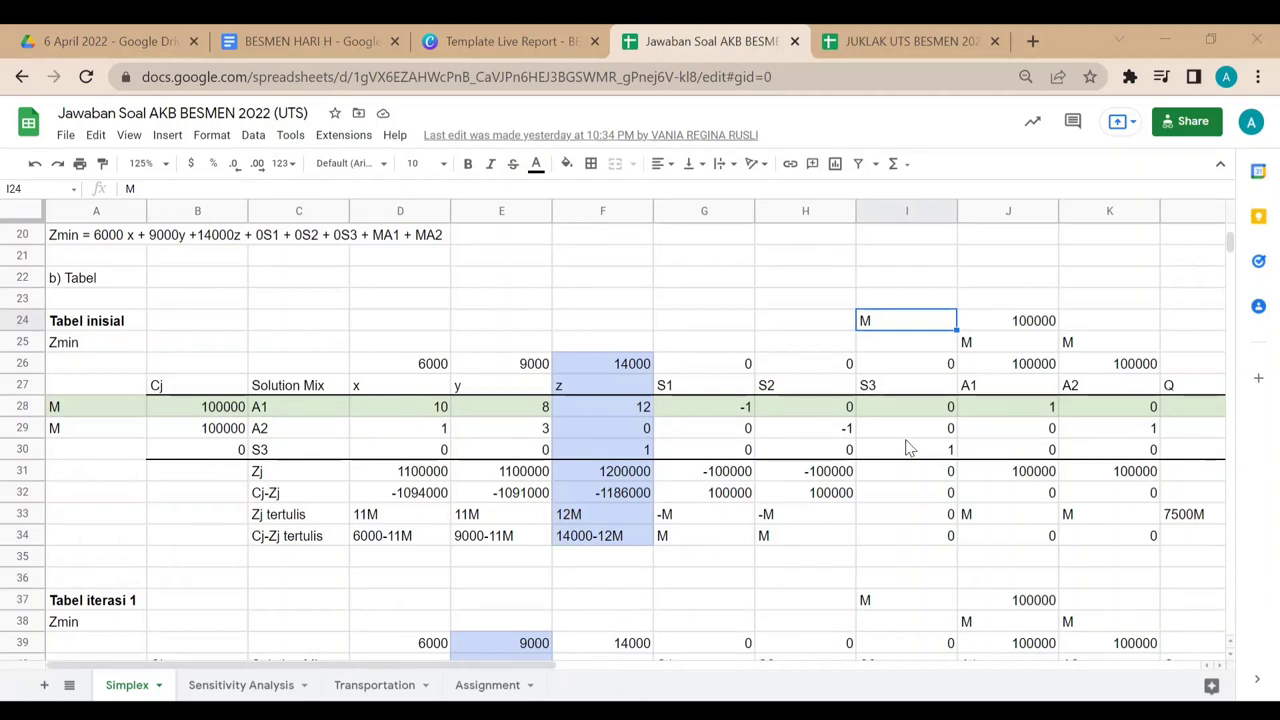
# Step: Examine the initial table through its Q and ratio columns and compare it with the iteration 1 table
pyautogui.scroll(-1, 906, 448)
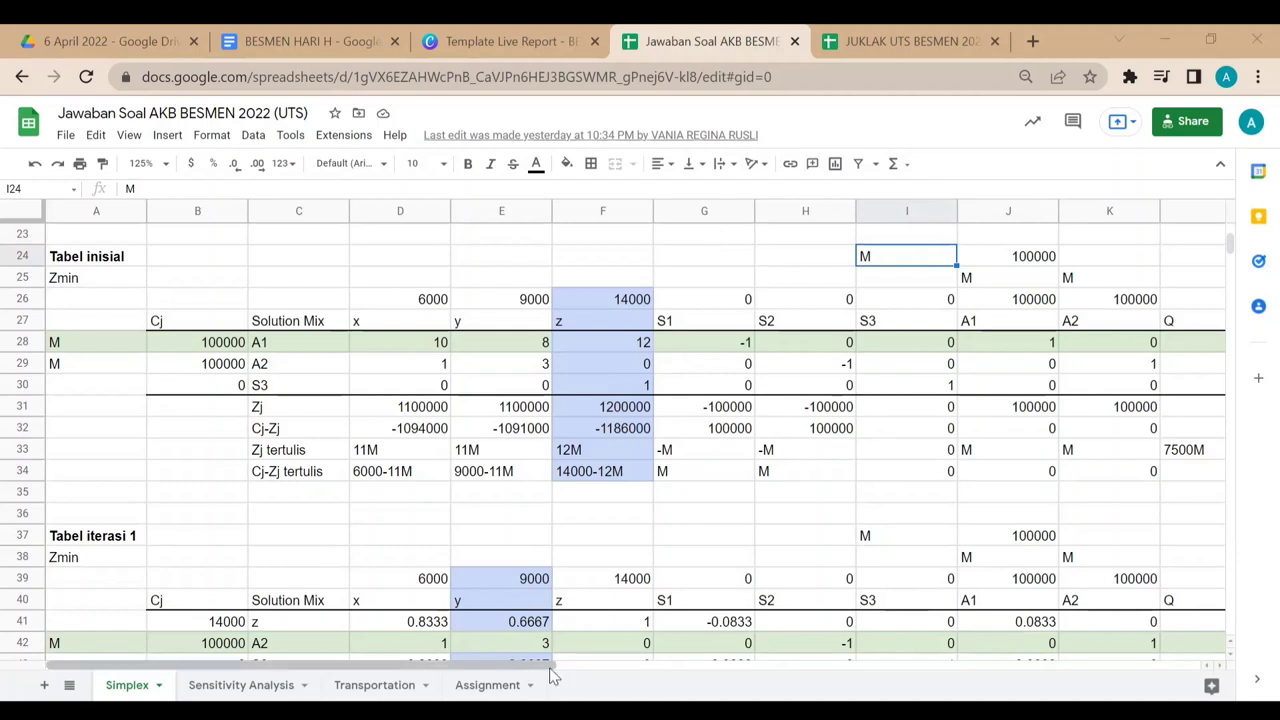
pyautogui.hscroll(2, 575, 677)
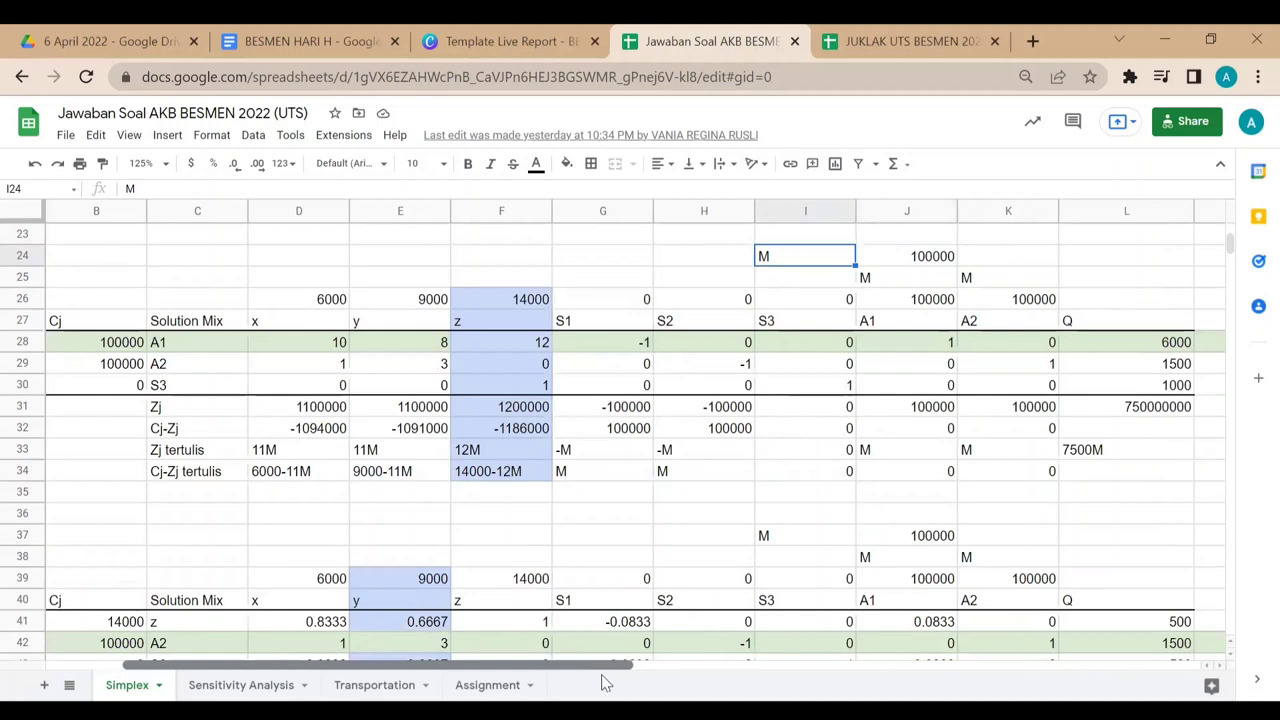
pyautogui.hscroll(1, 617, 685)
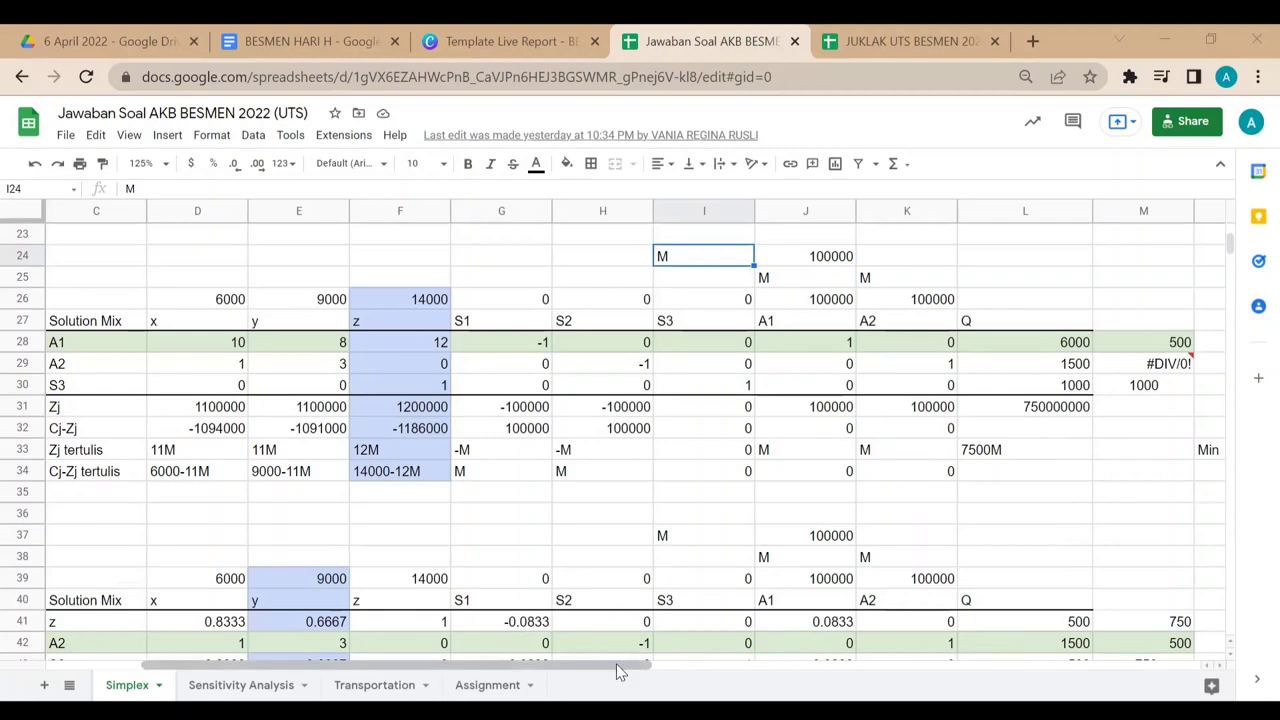
pyautogui.moveTo(650, 672); pyautogui.dragTo(569, 651)
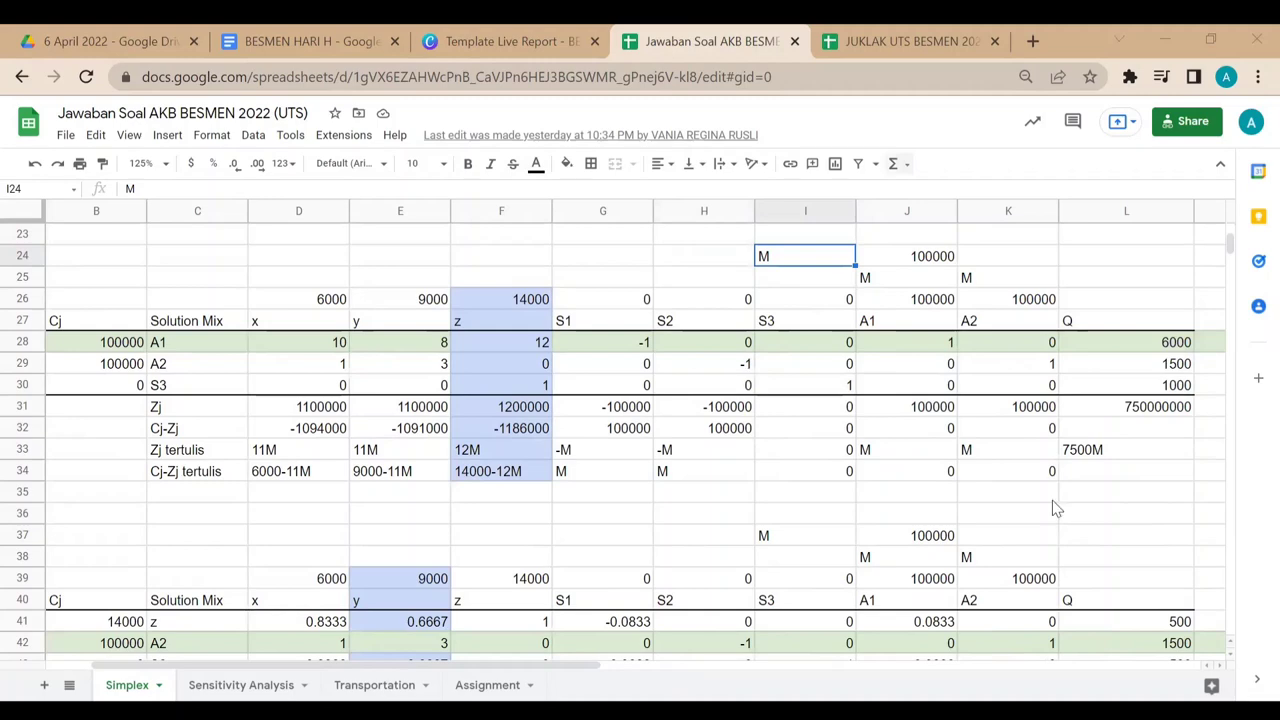
pyautogui.scroll(-4, 1117, 463)
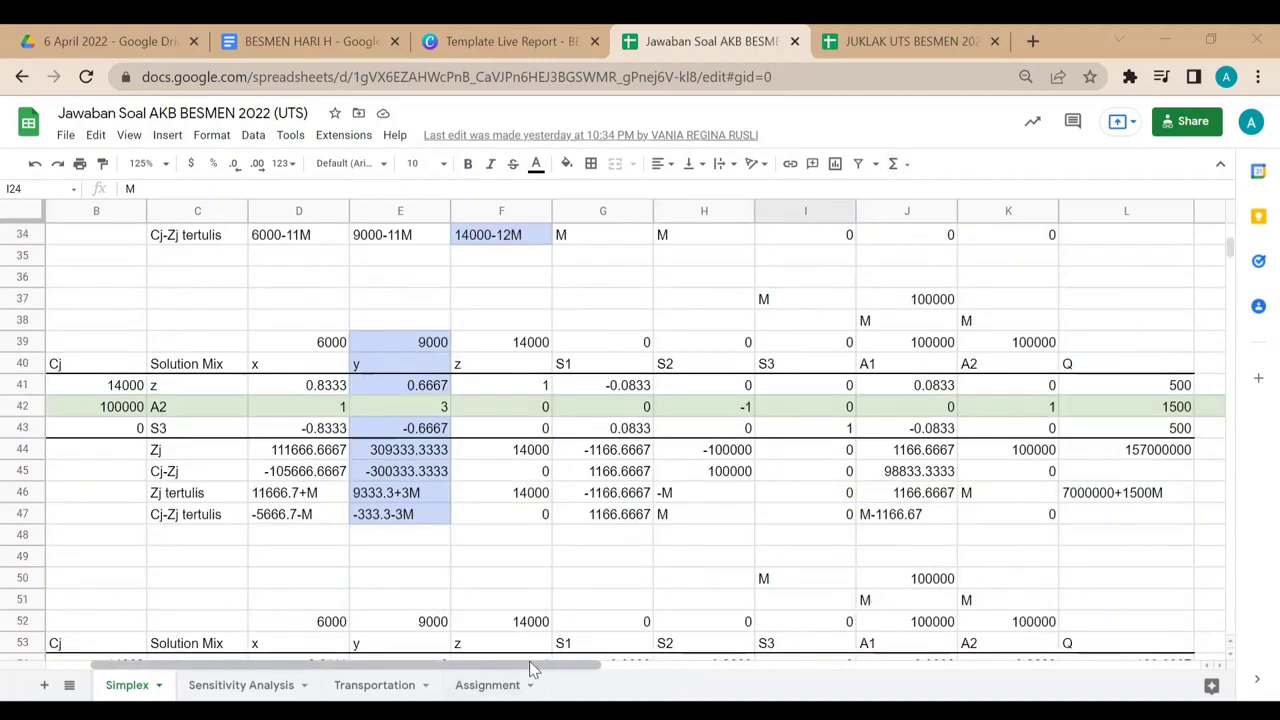
pyautogui.moveTo(529, 661)
pyautogui.mouseDown()
pyautogui.moveTo(488, 661)
pyautogui.moveTo(538, 677)
pyautogui.mouseUp()
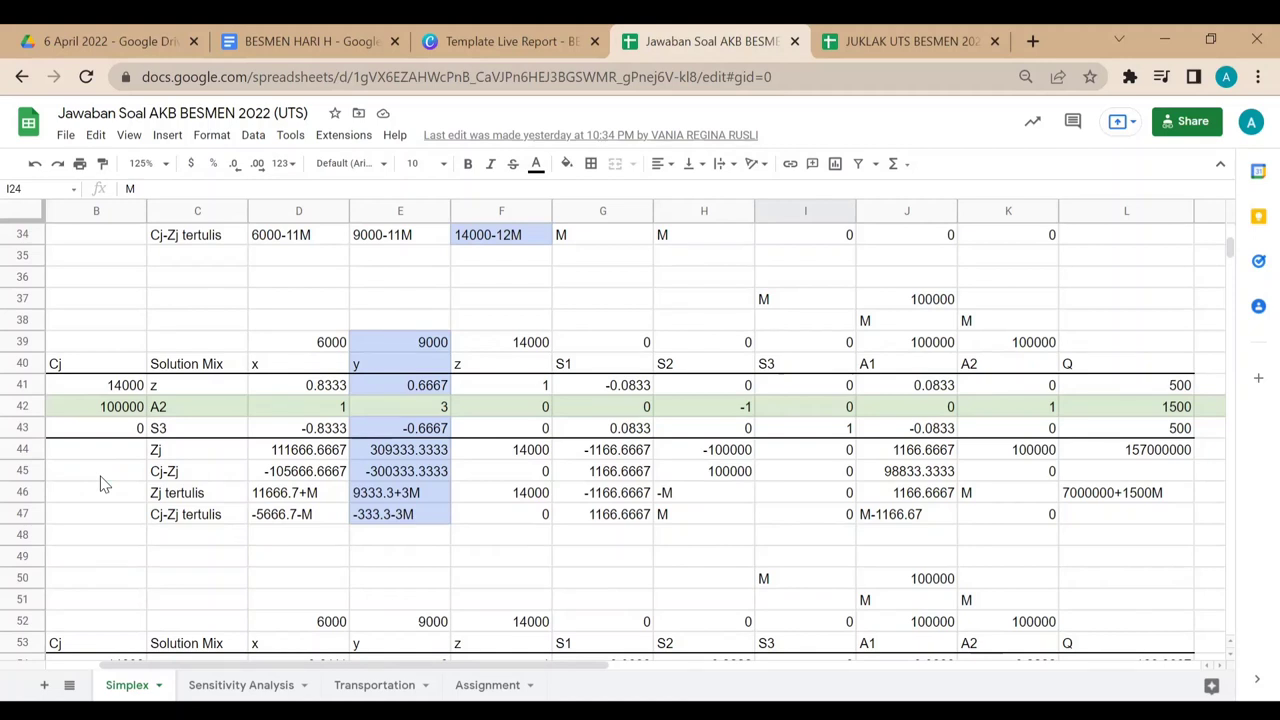
pyautogui.scroll(4, 540, 455)
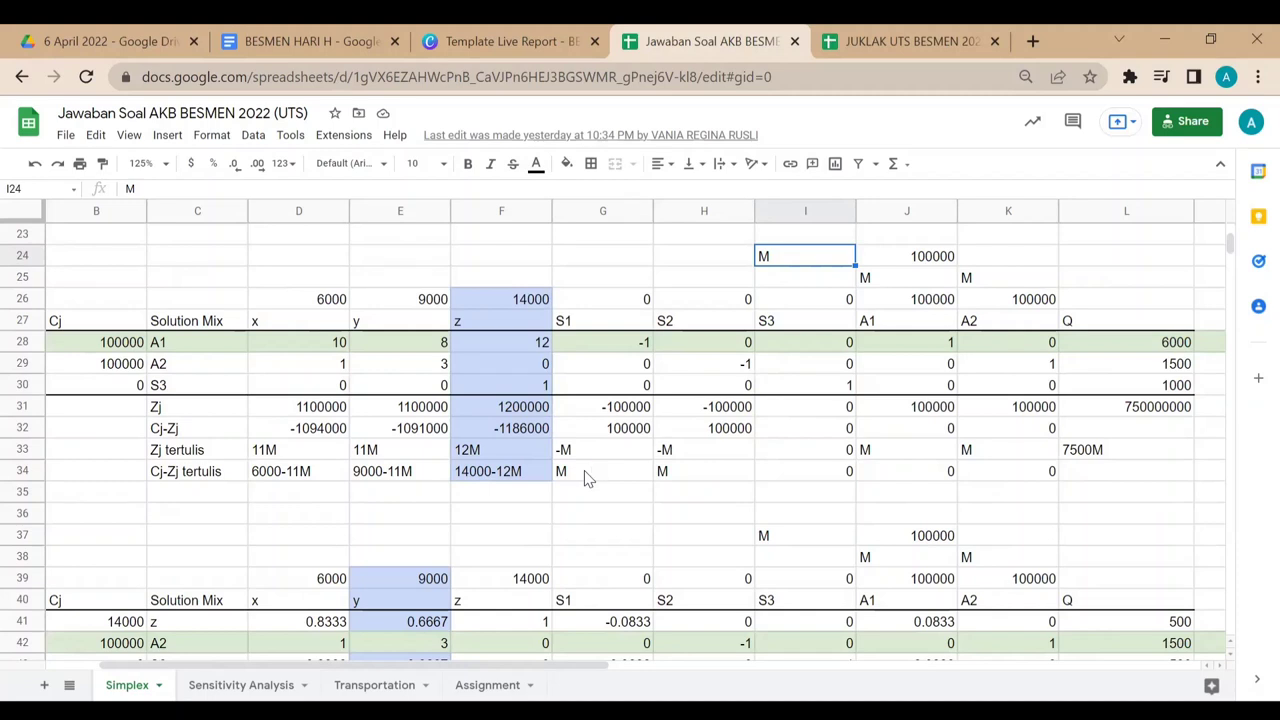
# Step: Inspect the formulas for x, y and z in the iteration 1 z row, and the y column's Cj-Zj tertulis entry
pyautogui.click(338, 623)
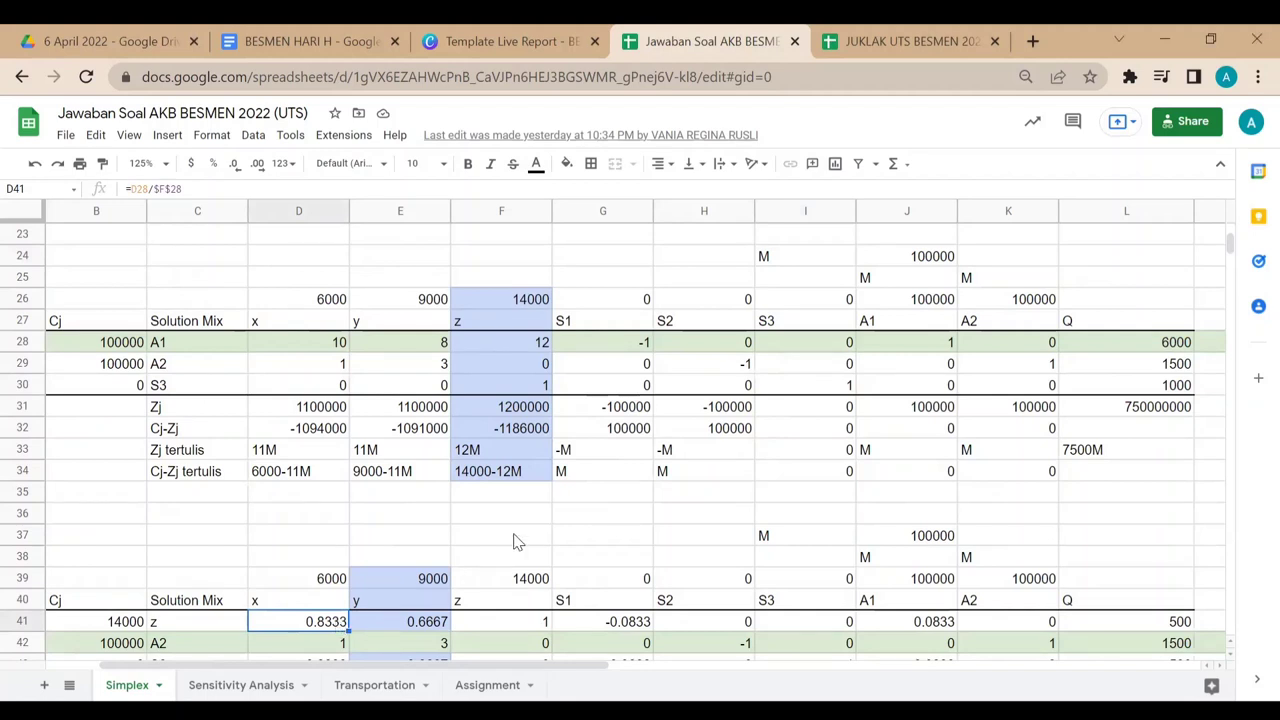
pyautogui.click(524, 530)
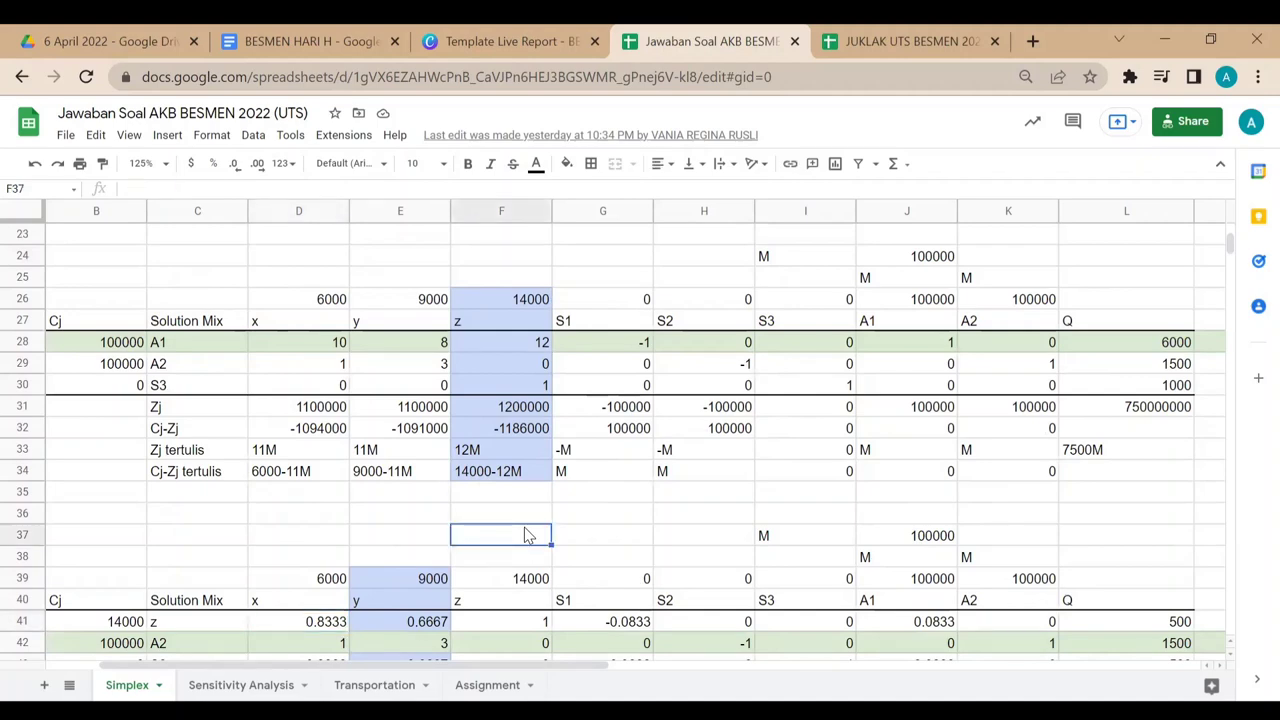
pyautogui.scroll(-1, 524, 530)
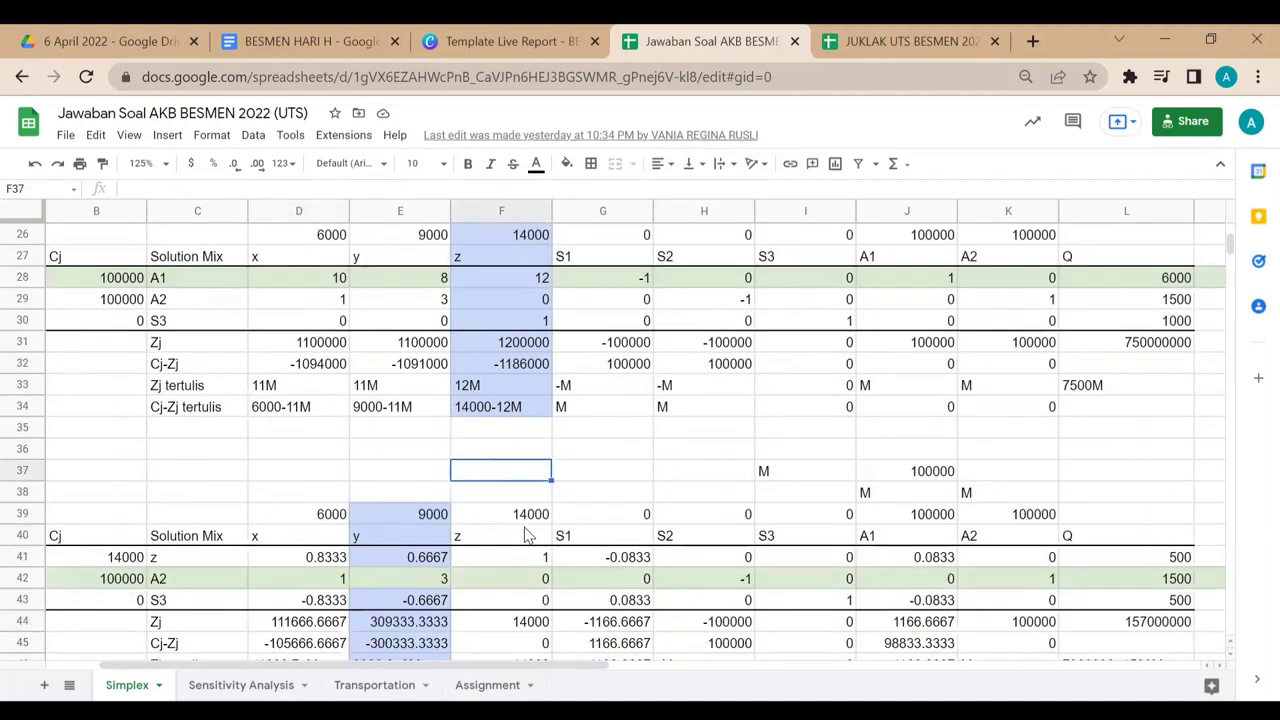
pyautogui.click(444, 557)
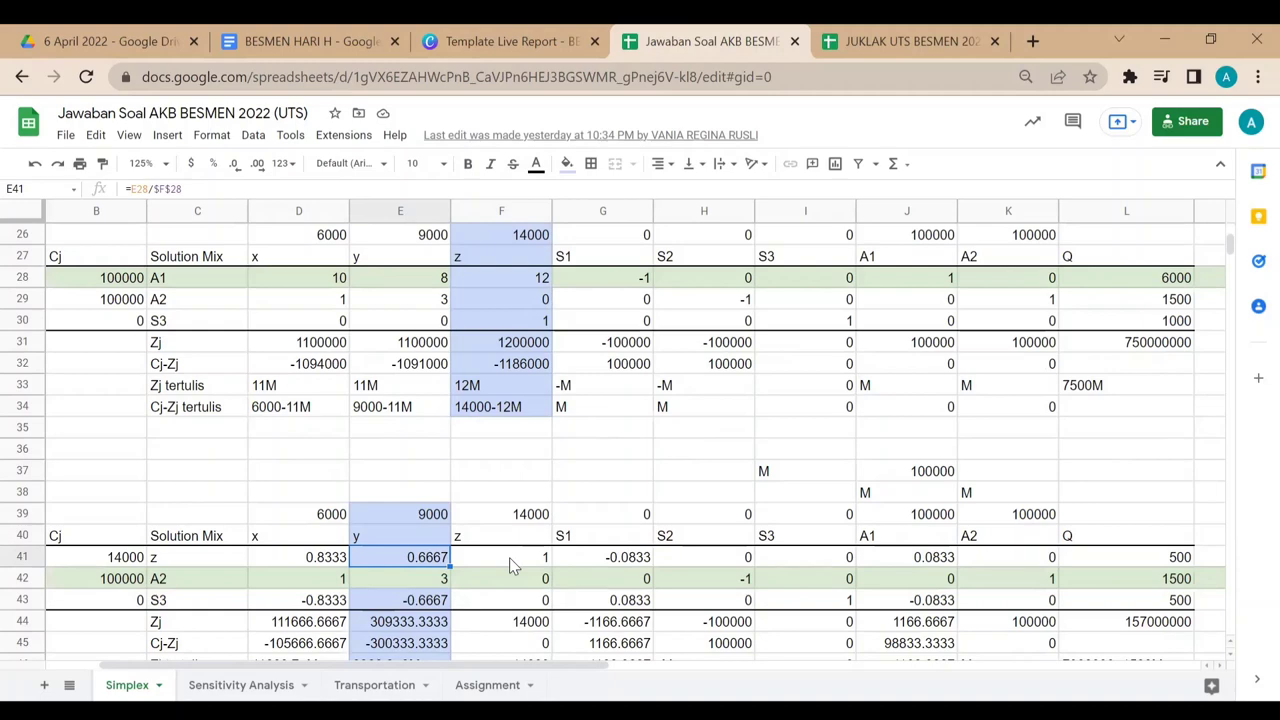
pyautogui.click(510, 566)
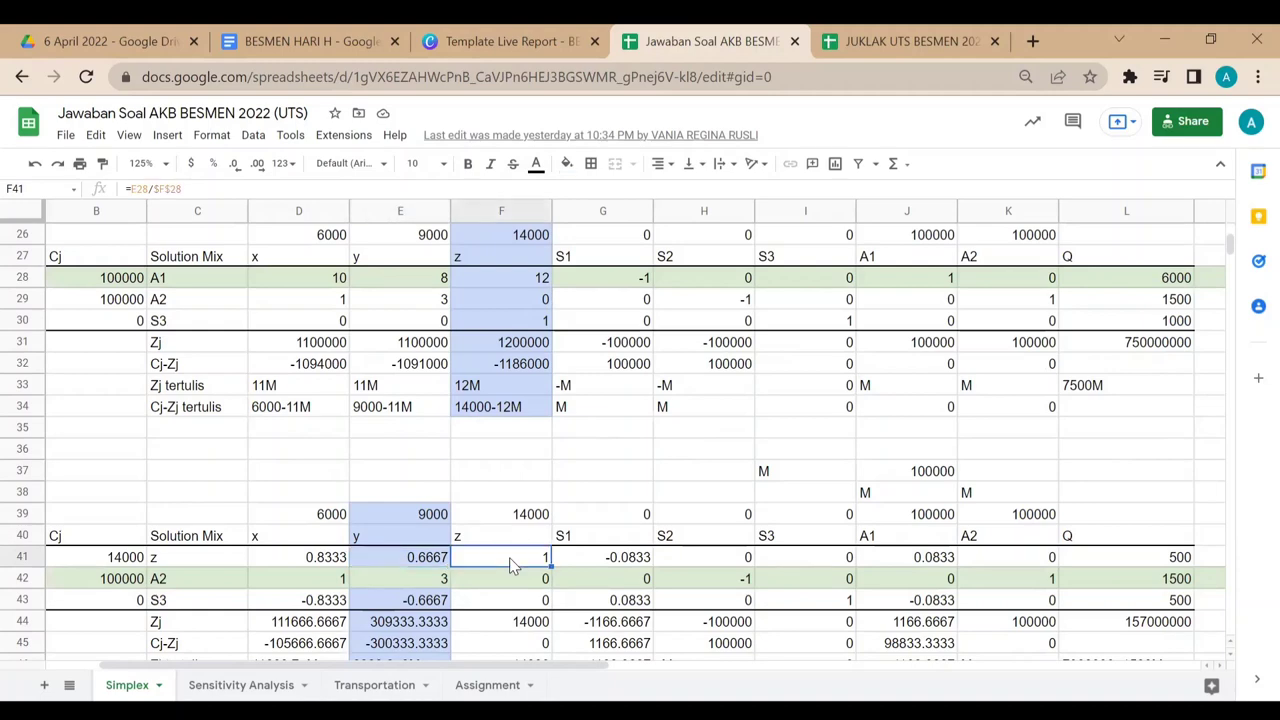
pyautogui.scroll(-1, 585, 436)
pyautogui.scroll(-1, 585, 436)
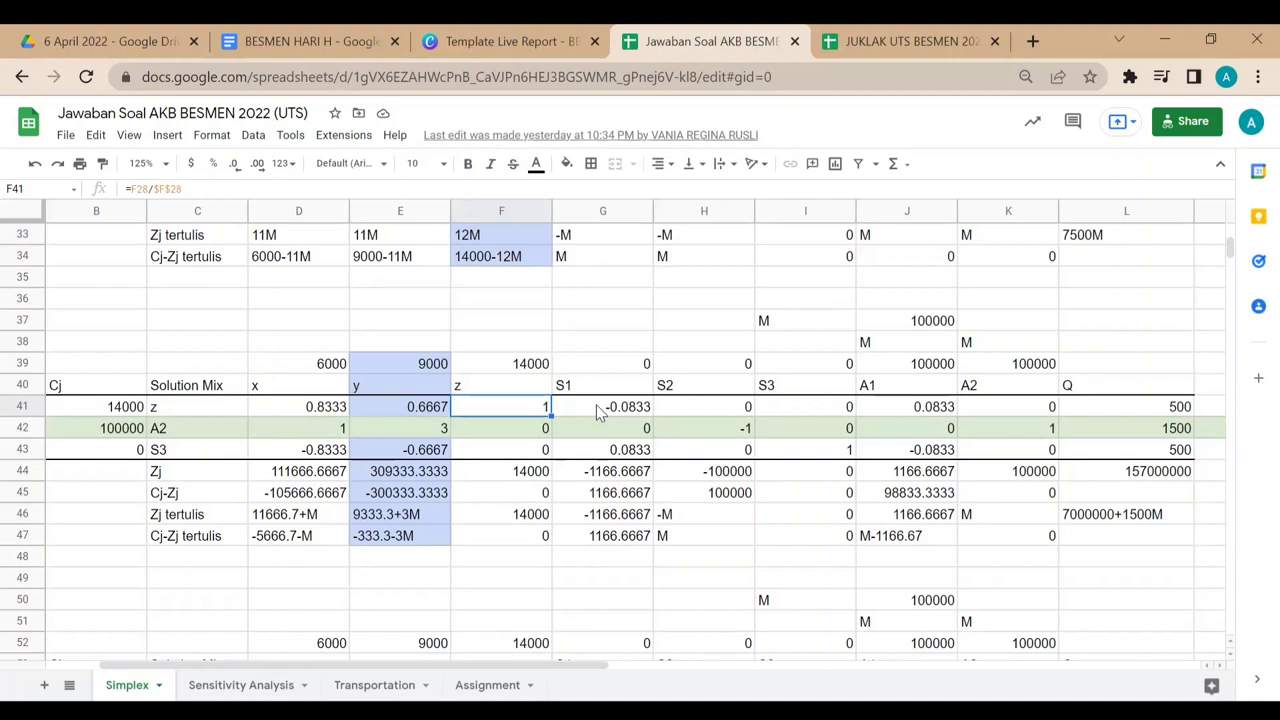
pyautogui.click(424, 540)
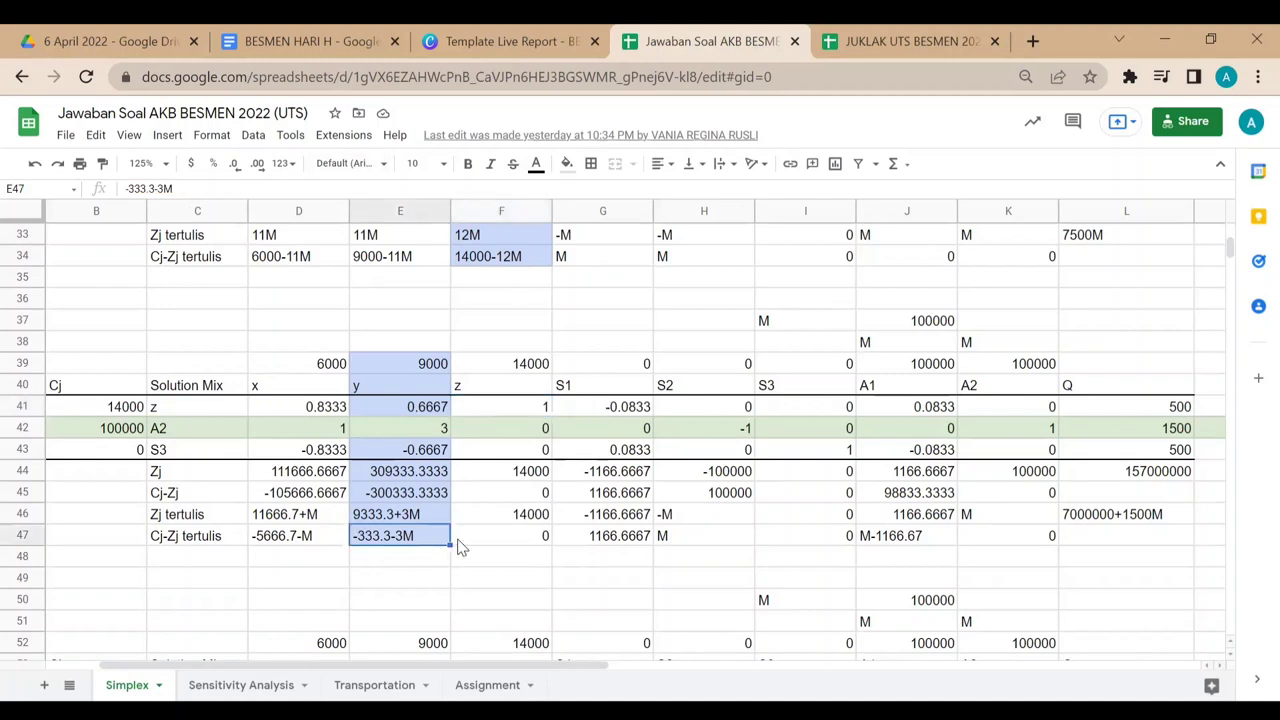
# Step: Inspect the y column's Cj-Zj tertulis entry and the A2 row's ratio formula in the iteration 1 table
pyautogui.click(500, 560)
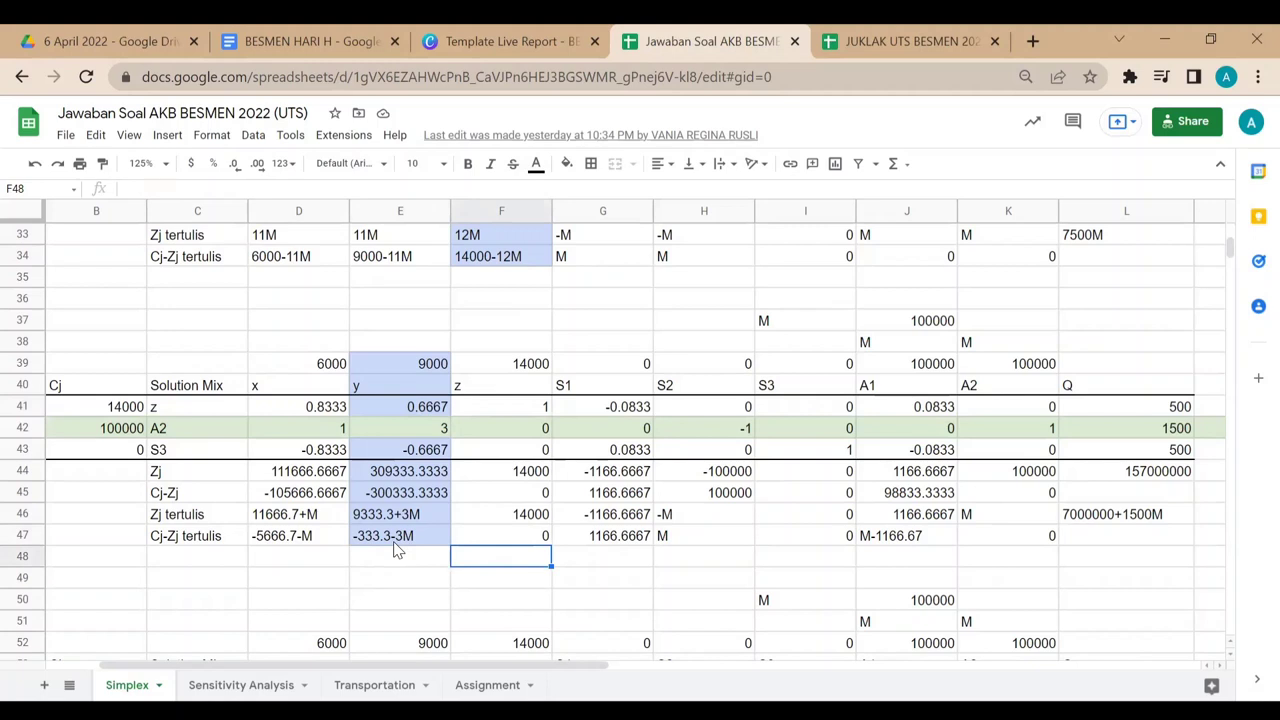
pyautogui.click(424, 540)
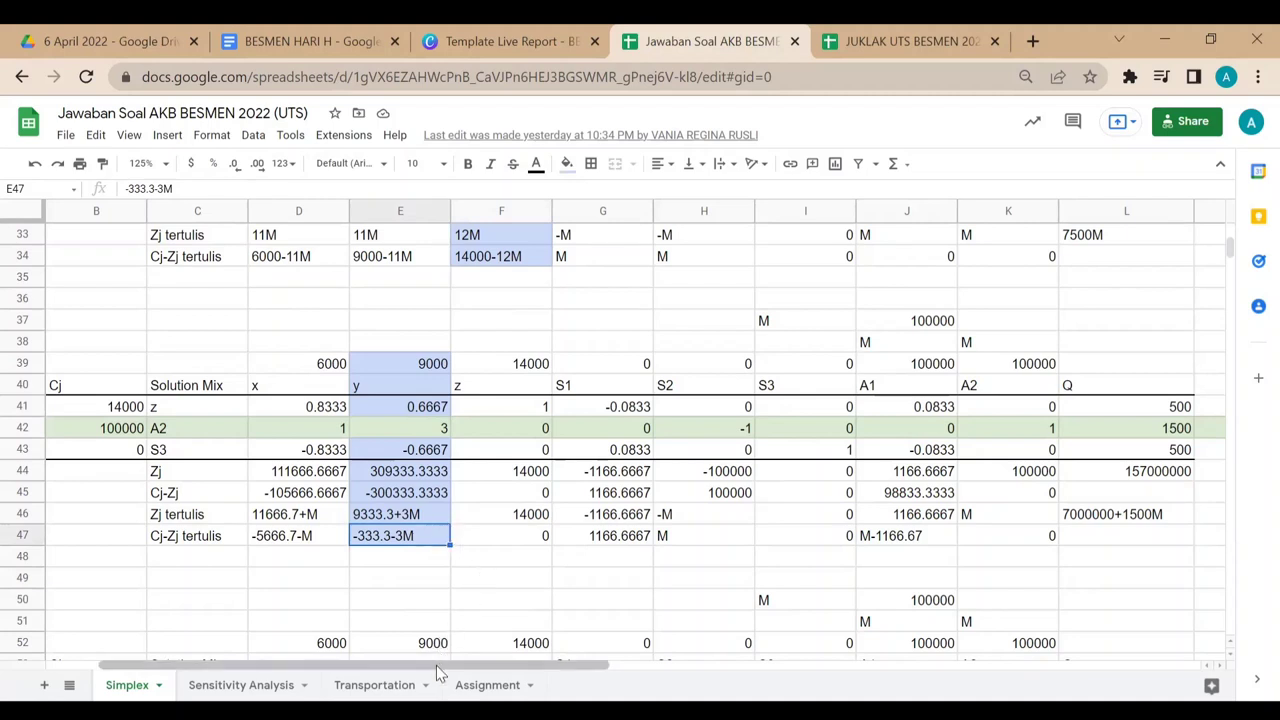
pyautogui.hscroll(2, 491, 680)
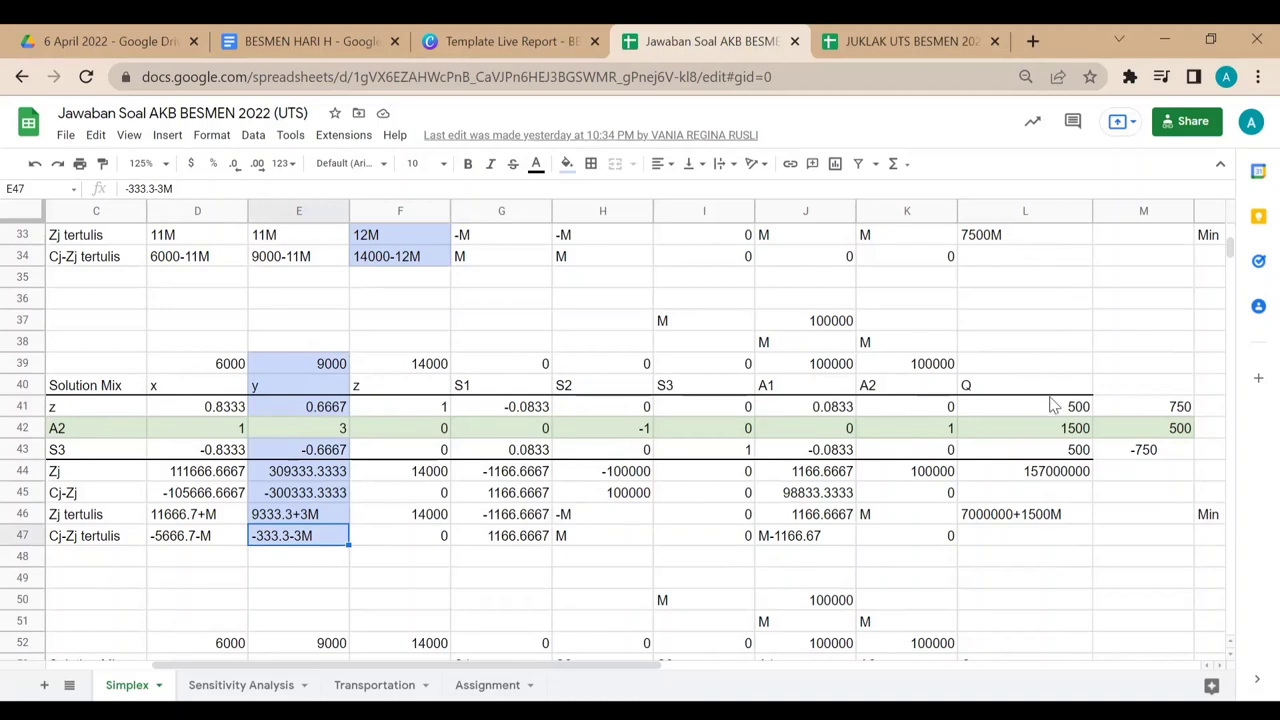
pyautogui.click(1152, 428)
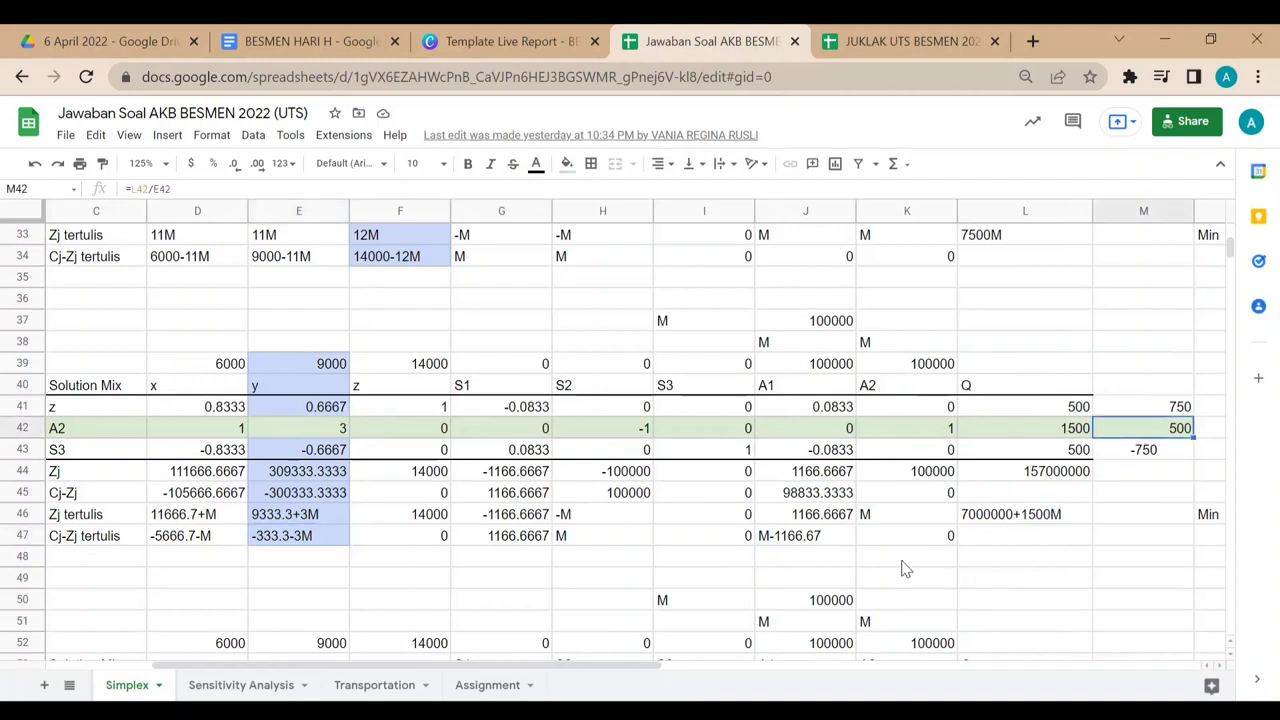
# Step: Compare the iteration 1 and iteration 2 tables, checking the y row that replaces A2 in the solution mix
pyautogui.scroll(-3, 760, 573)
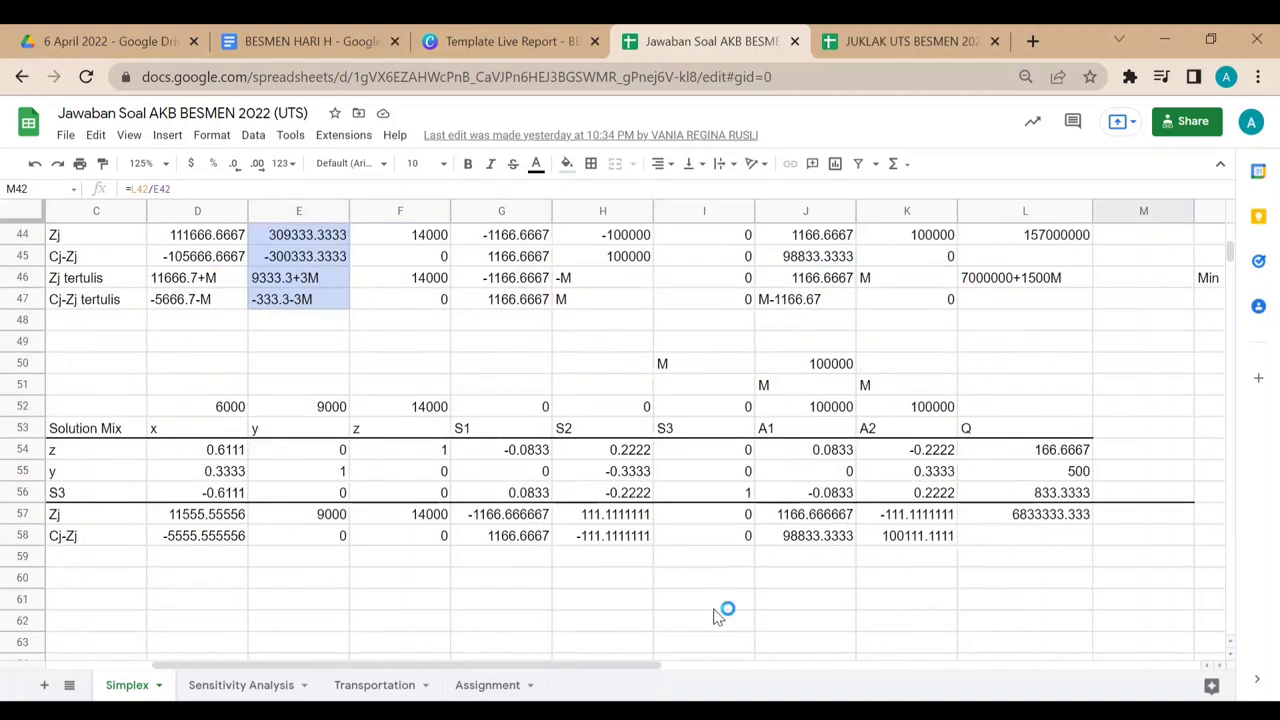
pyautogui.moveTo(616, 668); pyautogui.dragTo(570, 675)
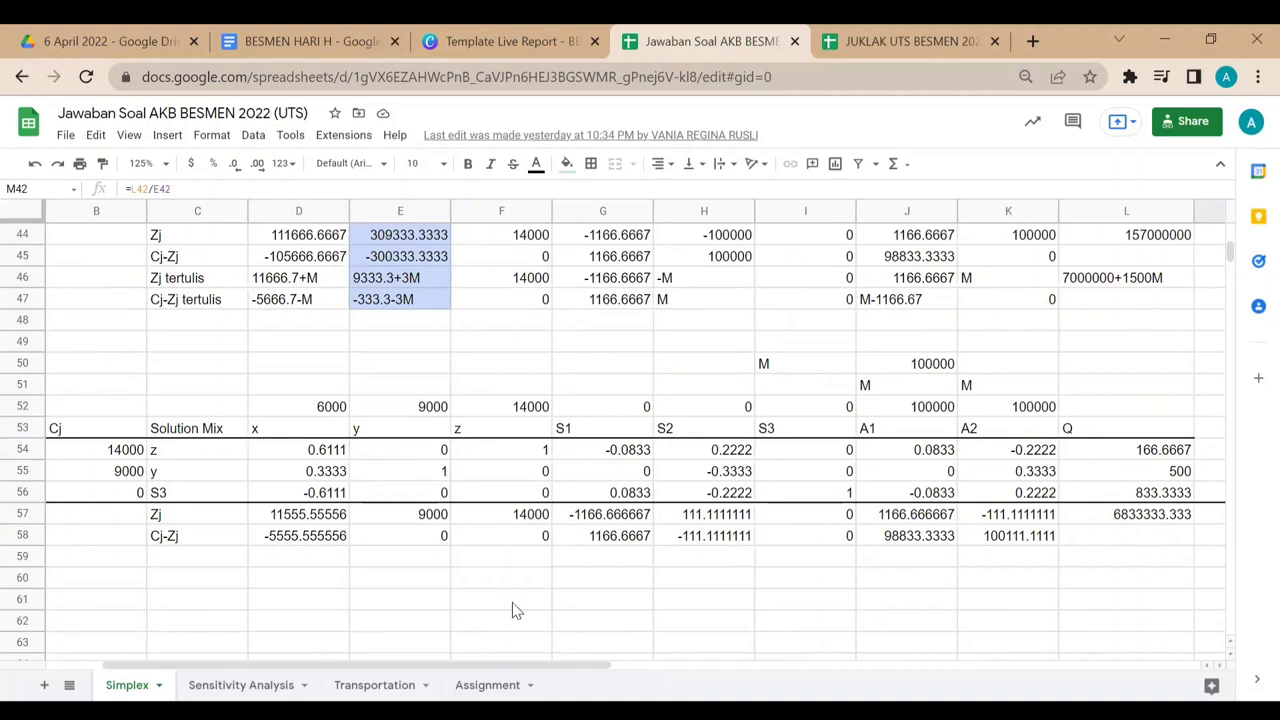
pyautogui.scroll(3, 512, 610)
pyautogui.scroll(-2, 512, 602)
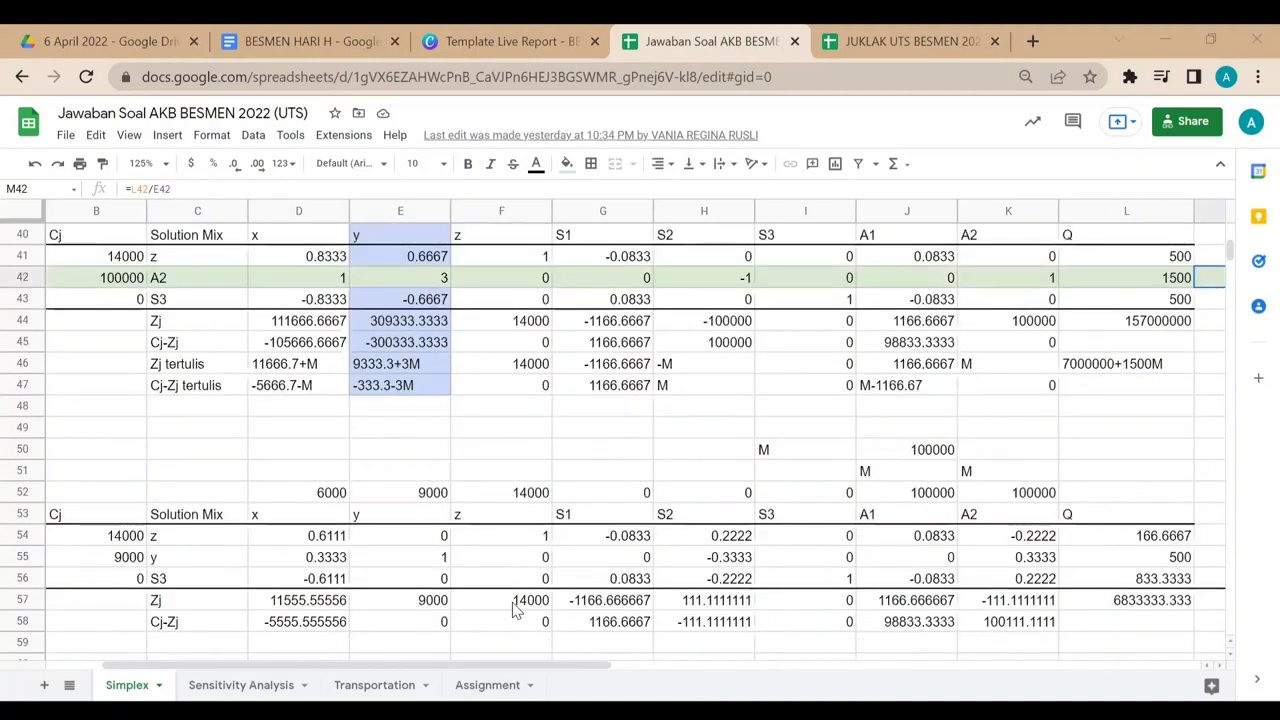
pyautogui.click(333, 561)
pyautogui.click(184, 566)
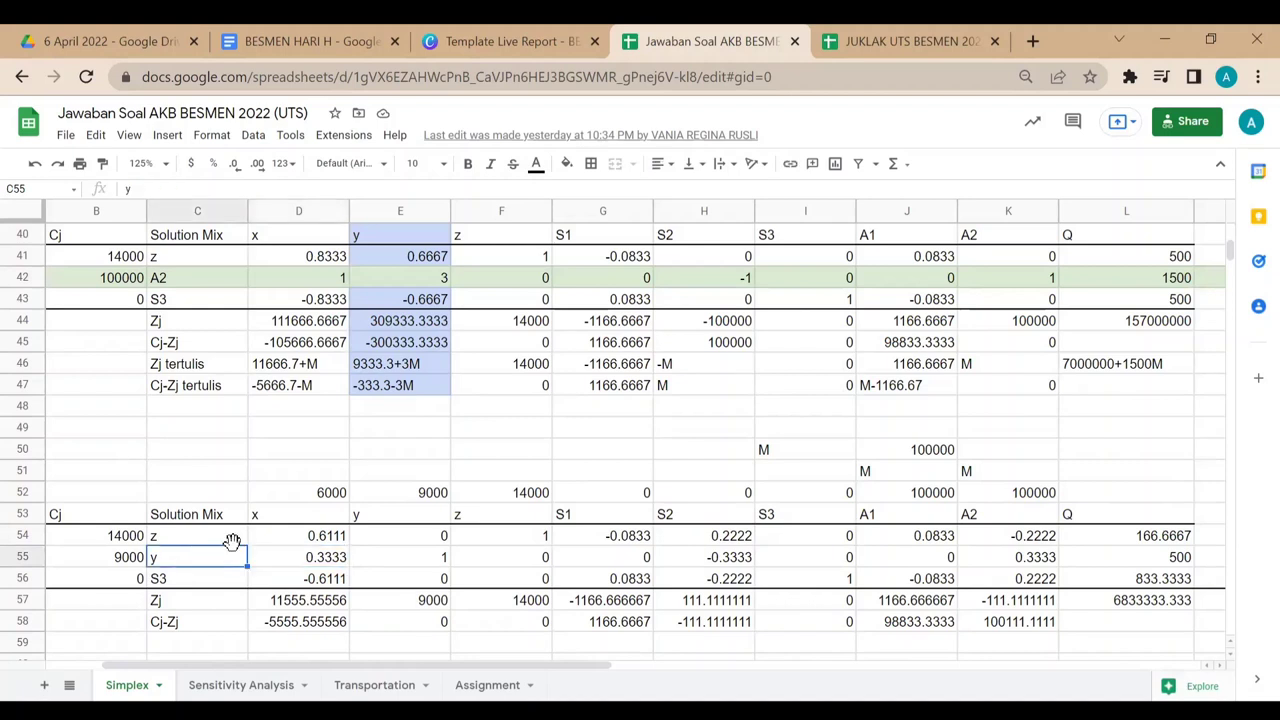
pyautogui.click(497, 430)
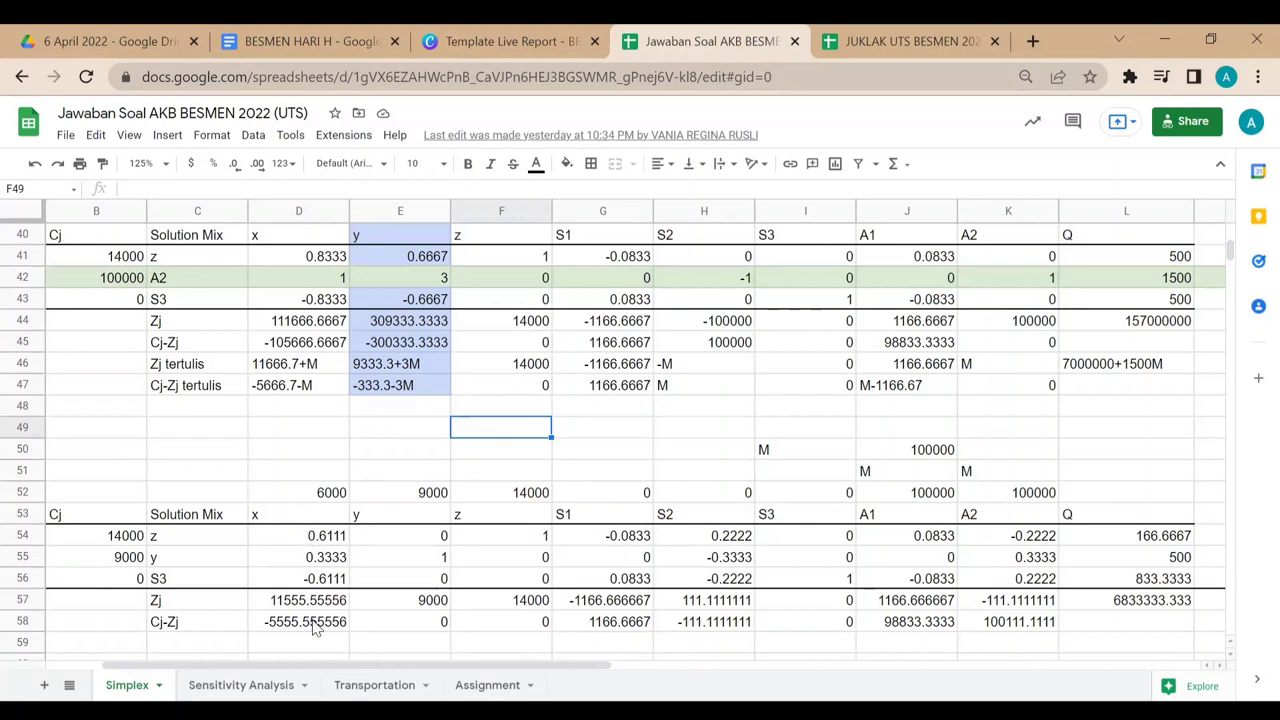
# Step: Inspect the Cj-Zj formulas for y, z and x in the iteration 2 table
pyautogui.click(430, 621)
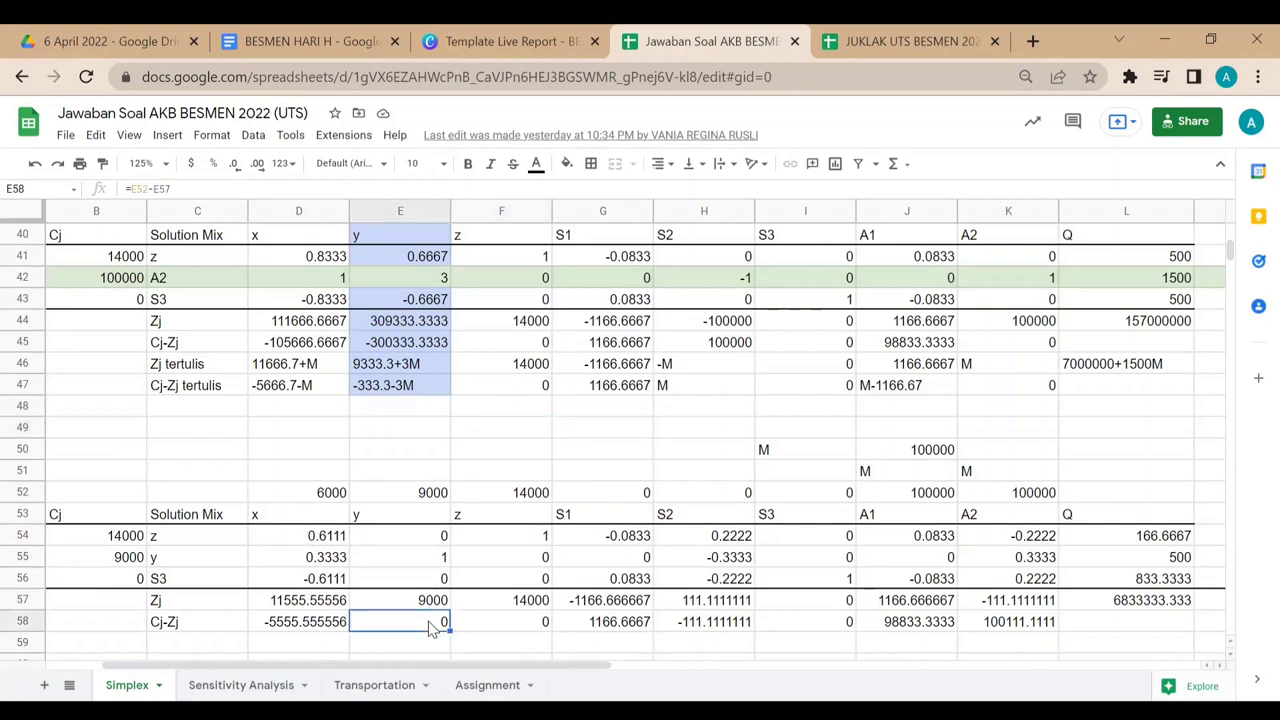
pyautogui.click(536, 626)
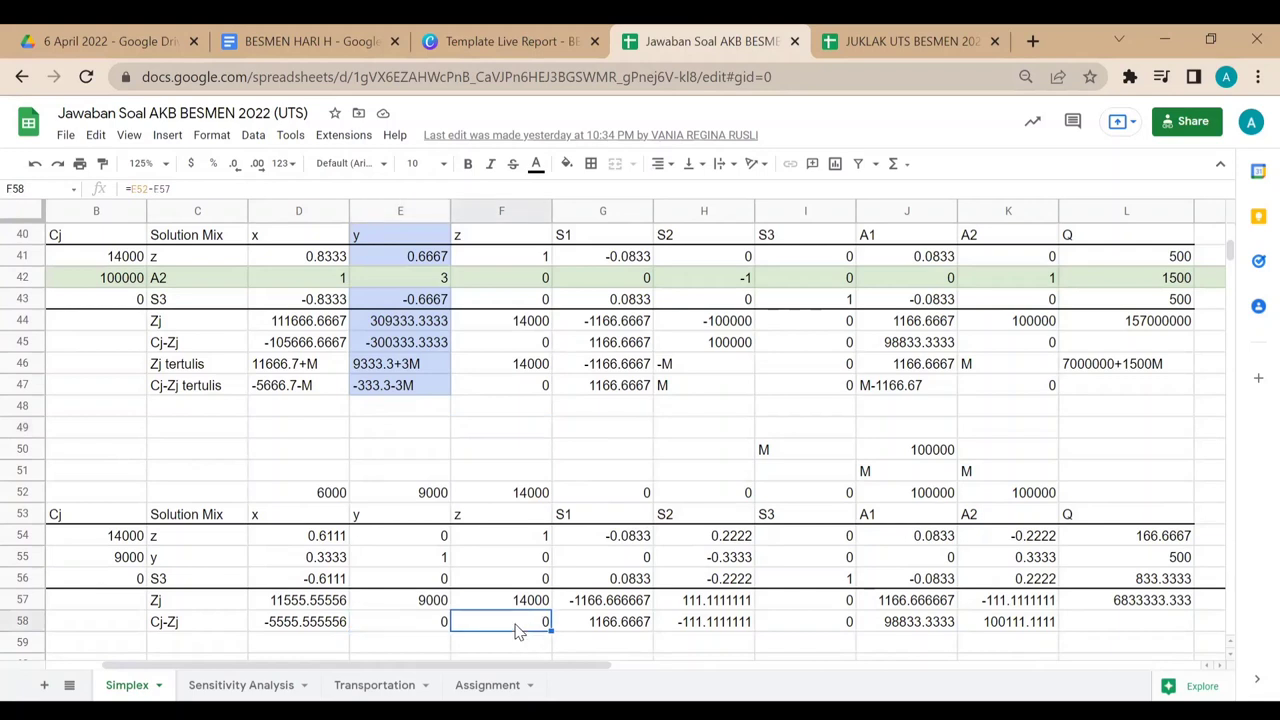
pyautogui.click(327, 622)
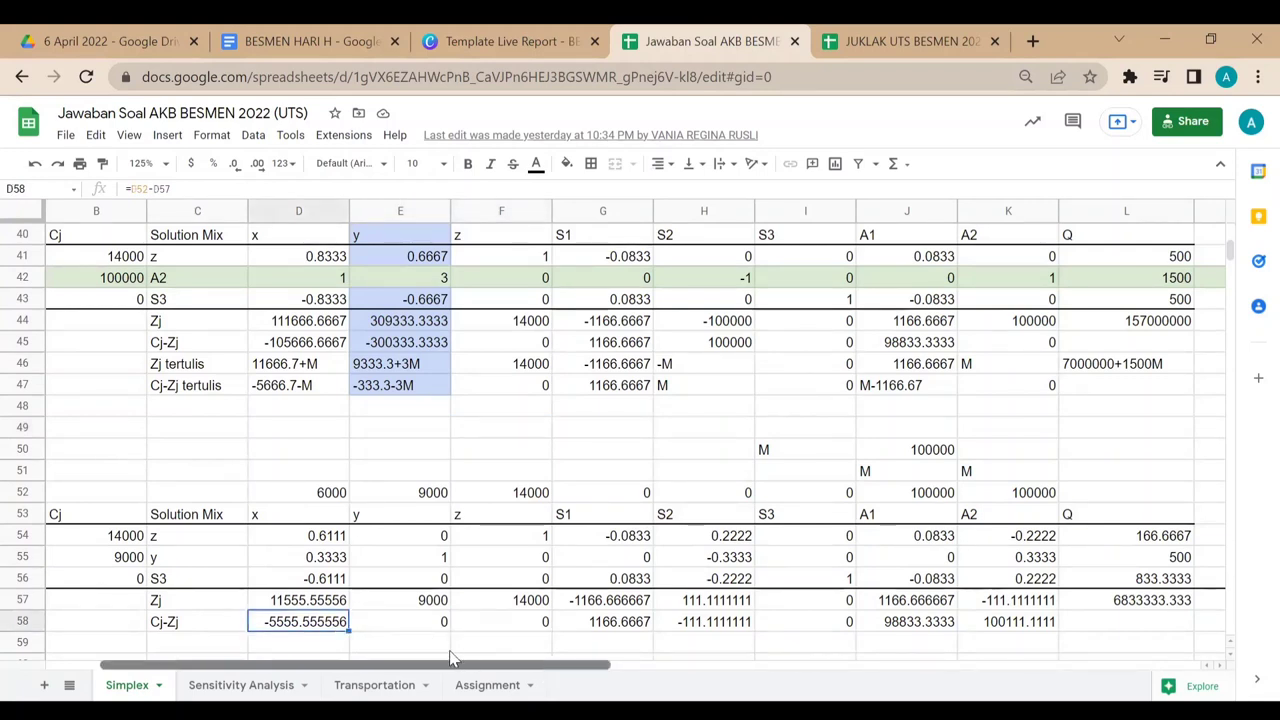
pyautogui.hscroll(-2, 436, 654)
pyautogui.click(325, 617)
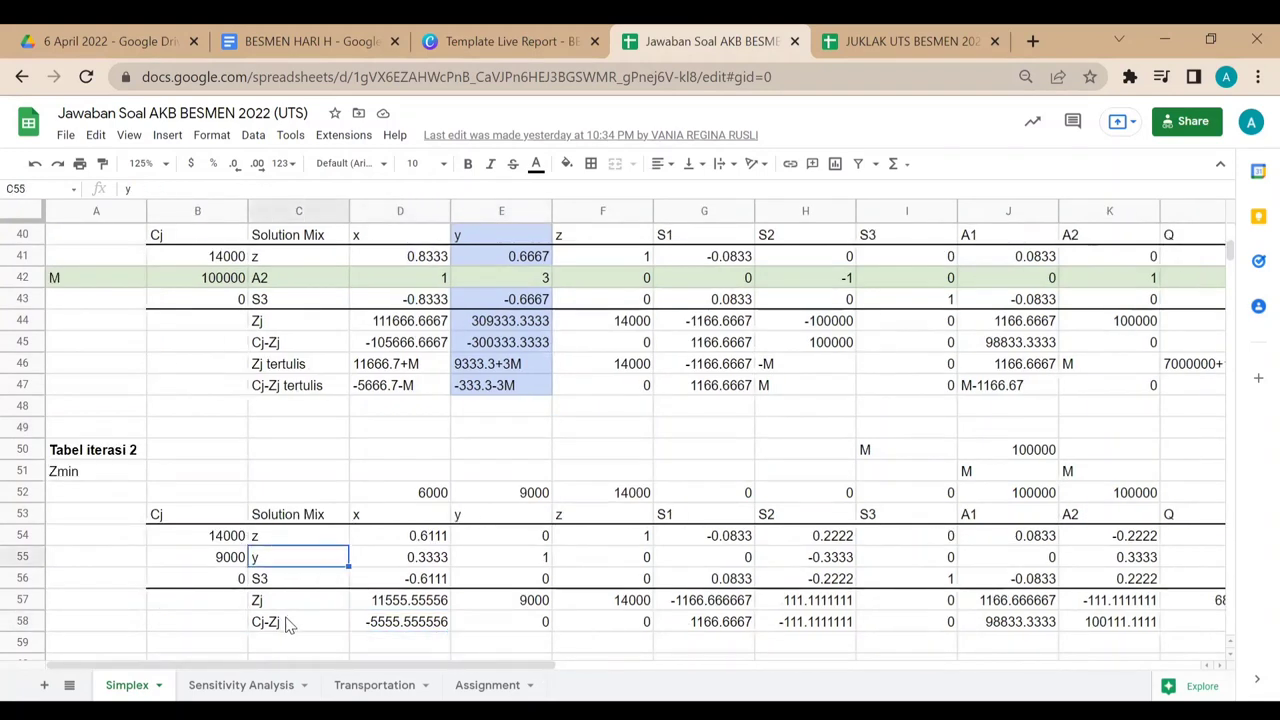
# Step: Return to the Serawing CV problem statement and select question b on calculating up to the iteration 2 table
pyautogui.scroll(10, 426, 526)
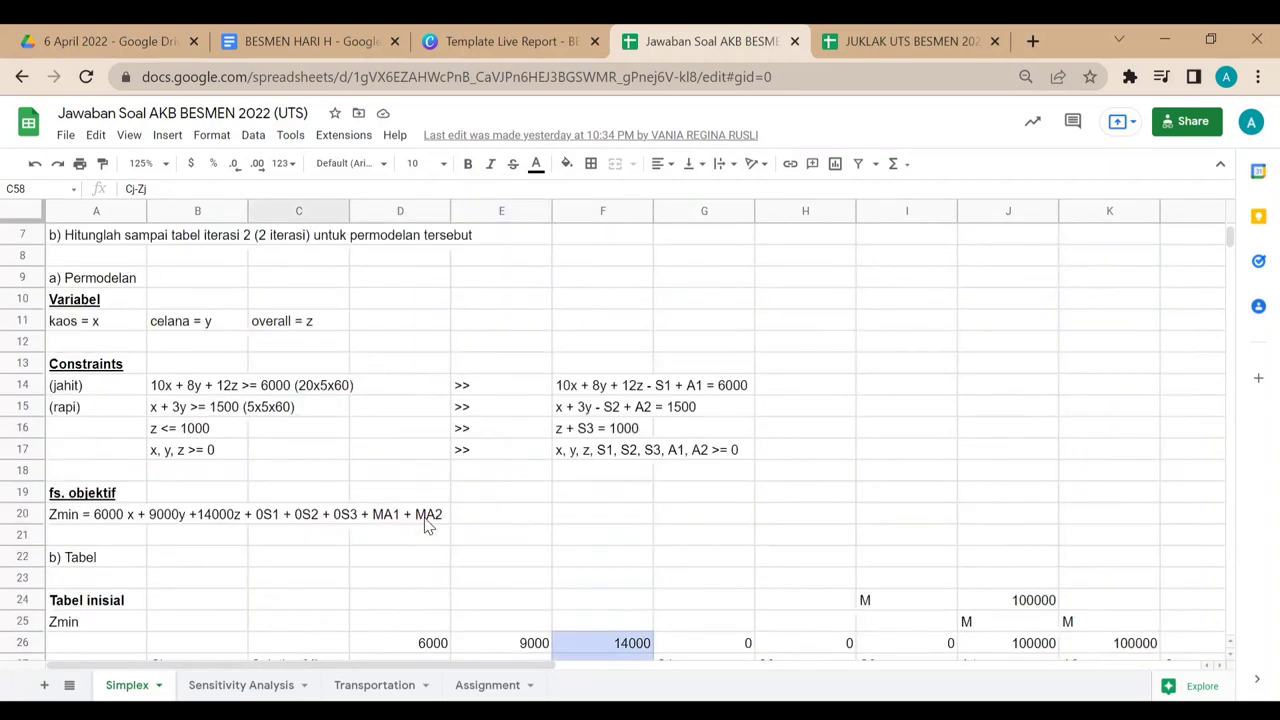
pyautogui.scroll(3, 425, 527)
pyautogui.click(197, 375)
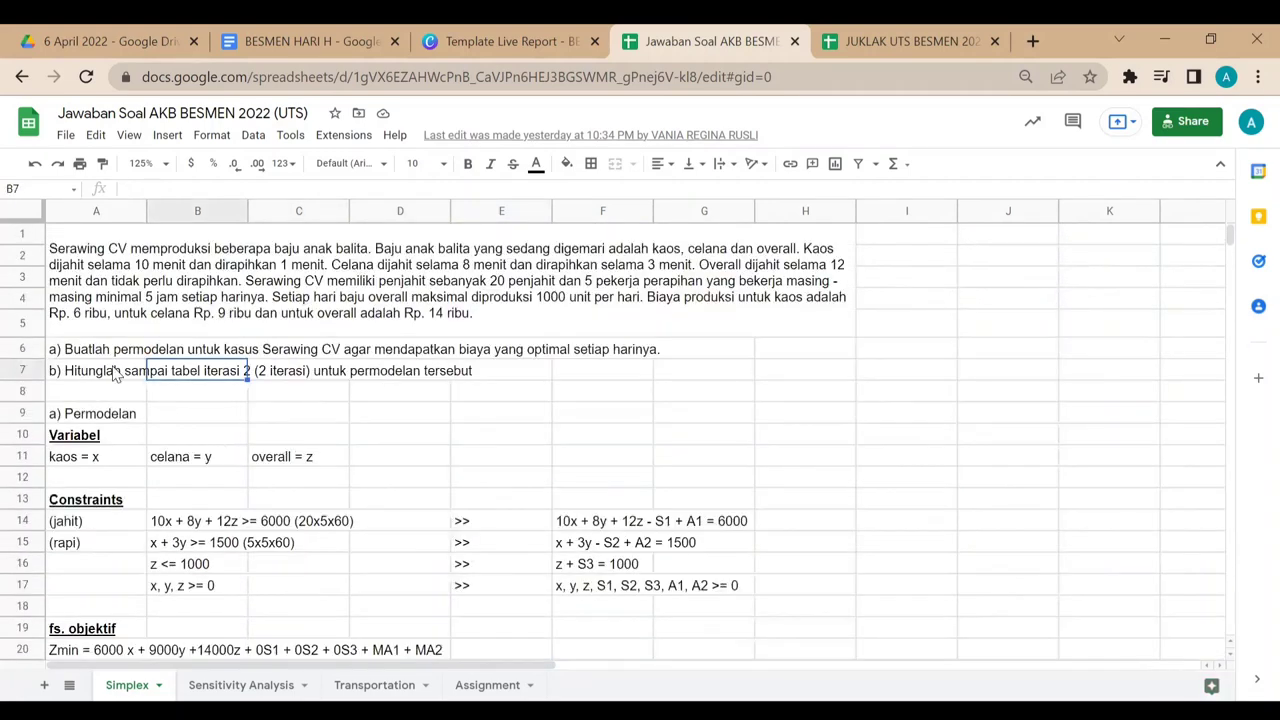
pyautogui.click(115, 373)
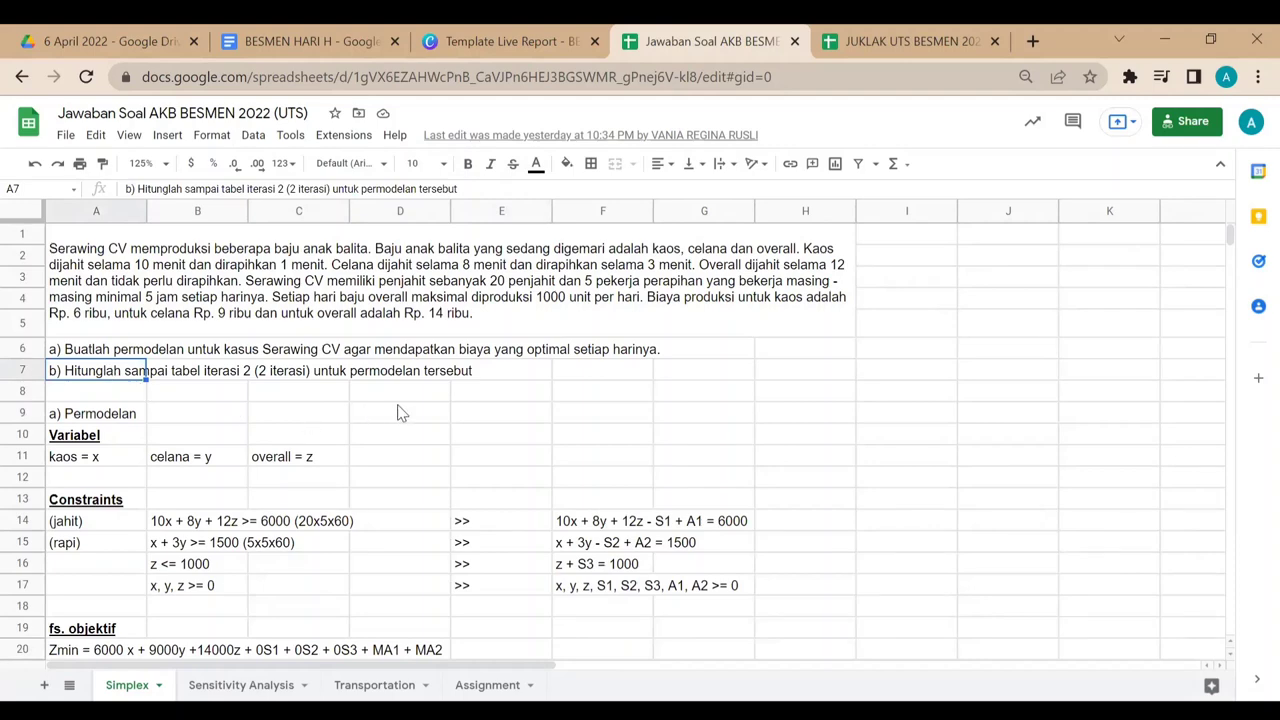
# Step: Review the iteration 2 table across to its Q column, together with iteration 1 and the modelling section
pyautogui.scroll(-12, 410, 414)
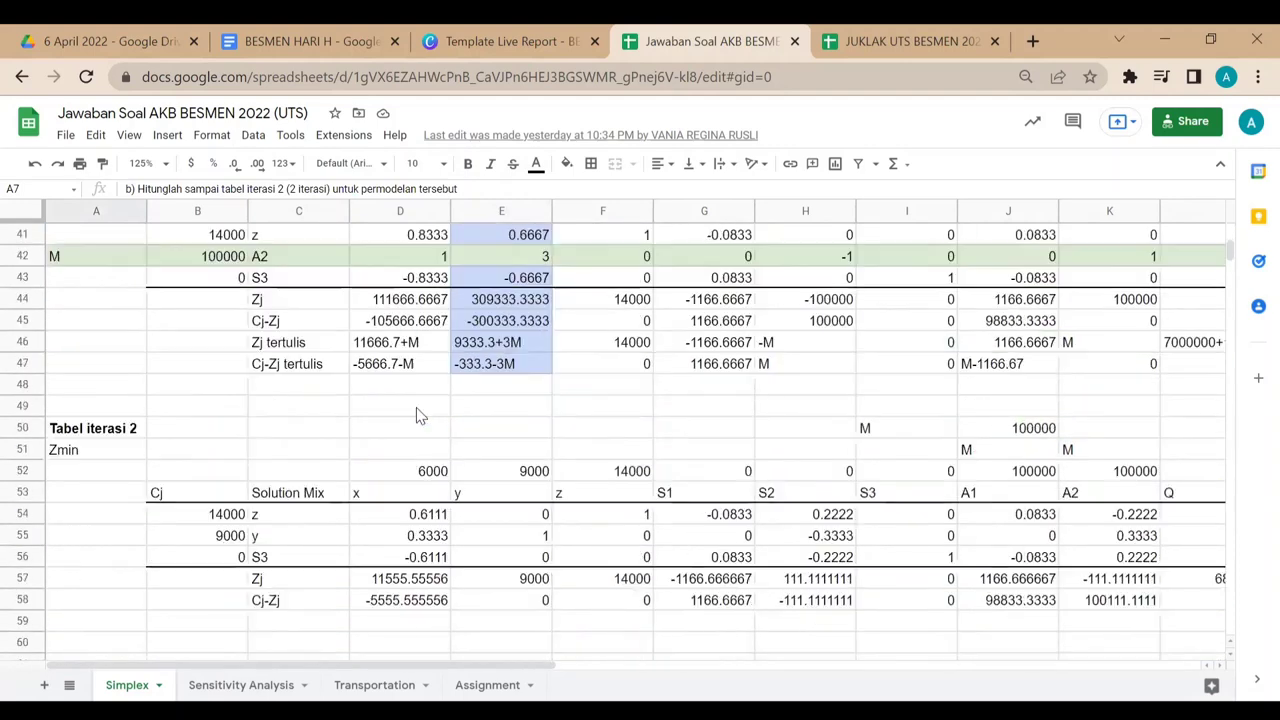
pyautogui.scroll(-1, 420, 415)
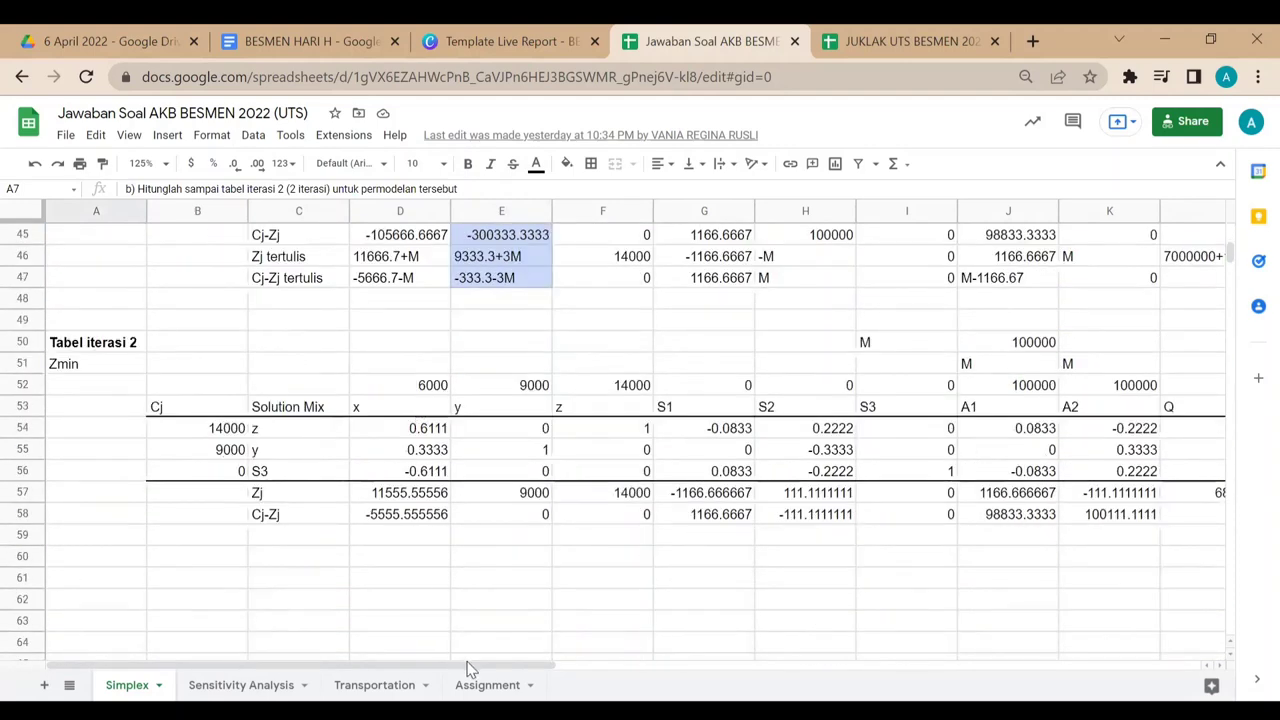
pyautogui.moveTo(470, 666); pyautogui.dragTo(528, 666)
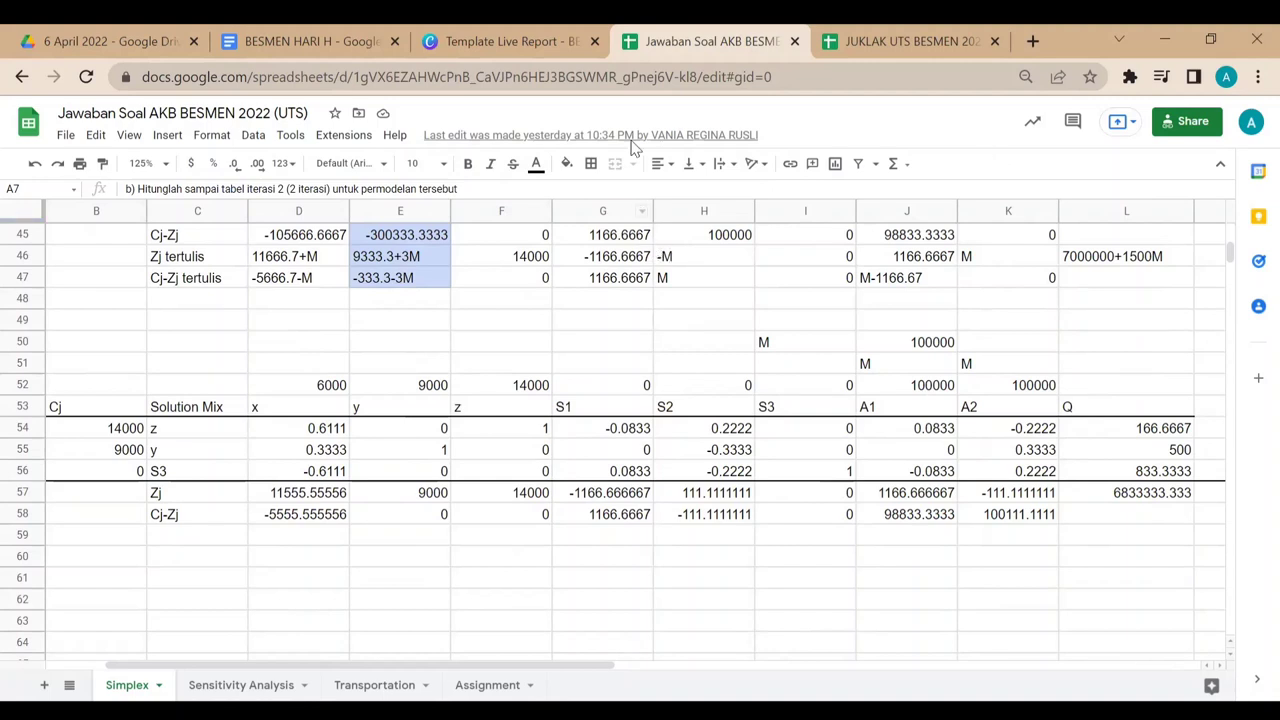
pyautogui.scroll(3, 797, 468)
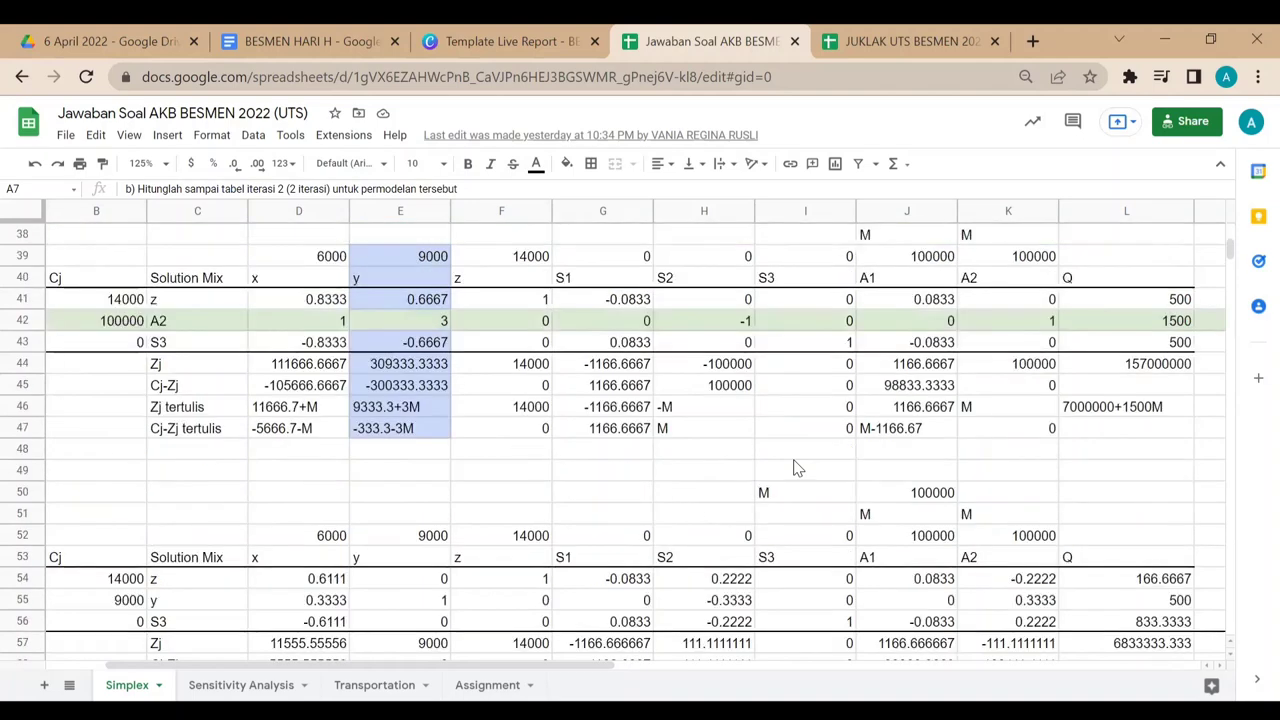
pyautogui.scroll(15, 797, 468)
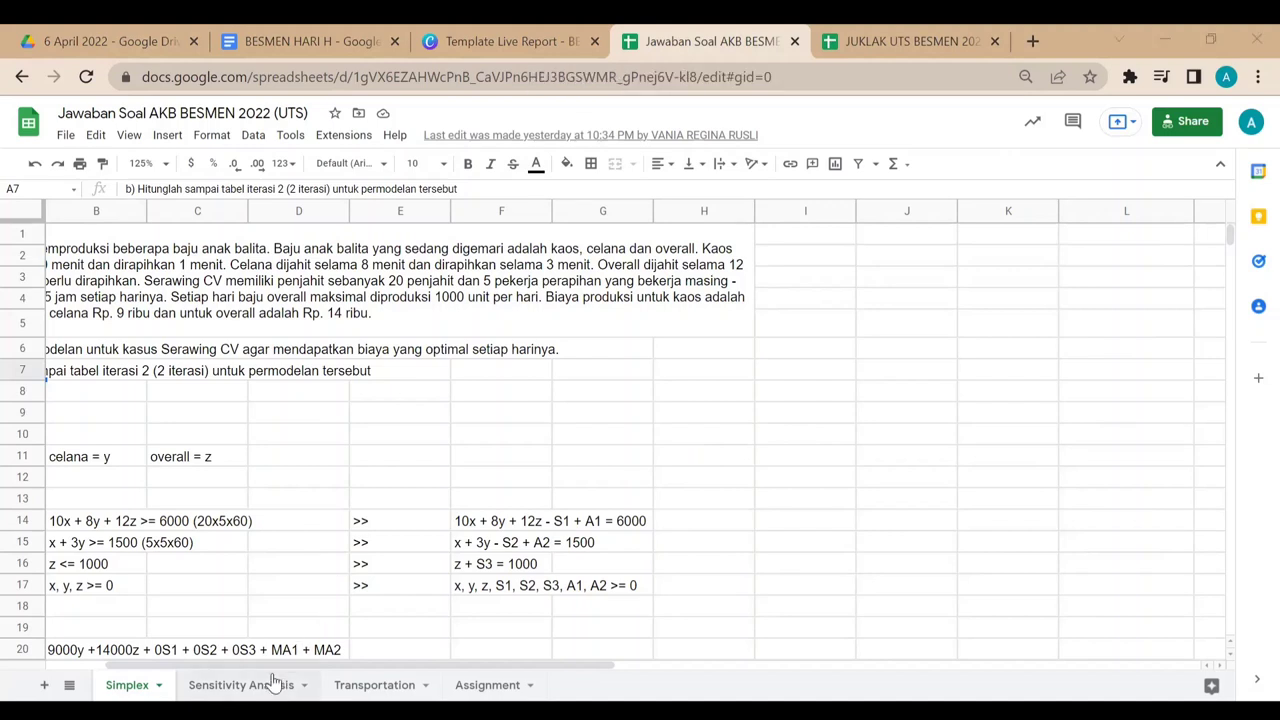
# Step: Open the Sensitivity Analysis sheet and read the canteen problem's introduction, menu recipes and ingredient availability paragraph
pyautogui.hscroll(-2, 340, 595)
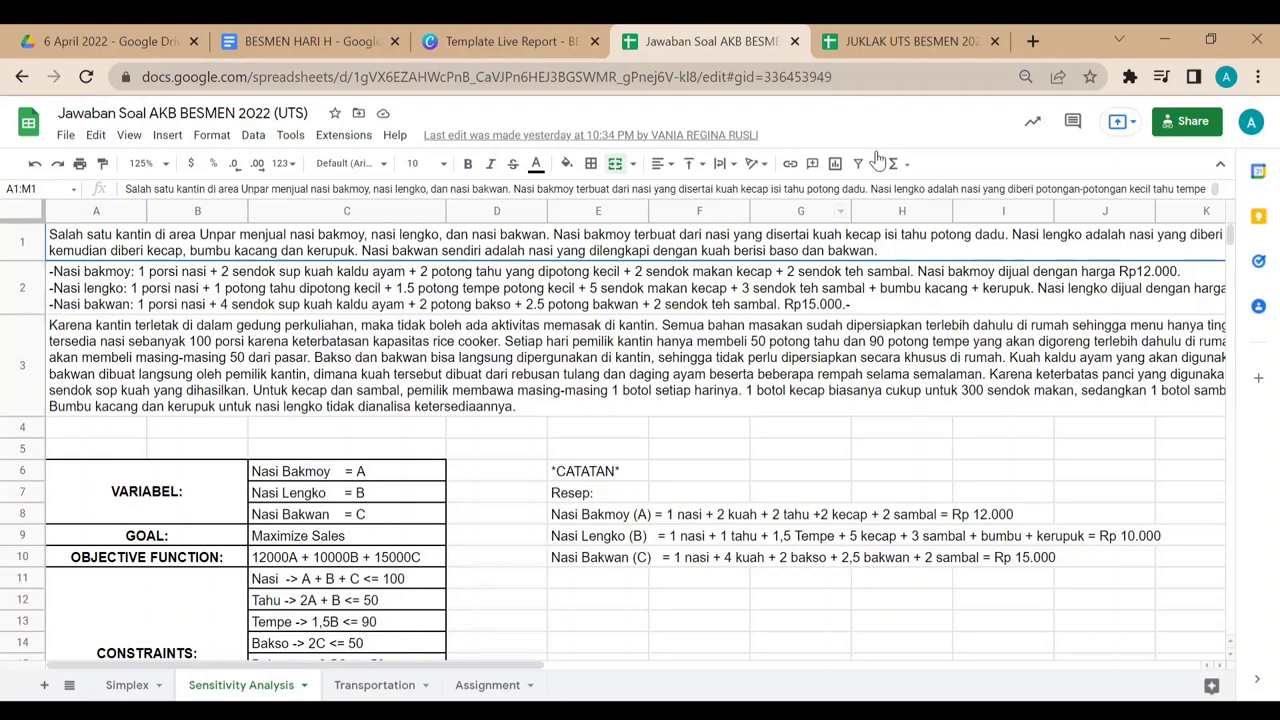
pyautogui.click(586, 239)
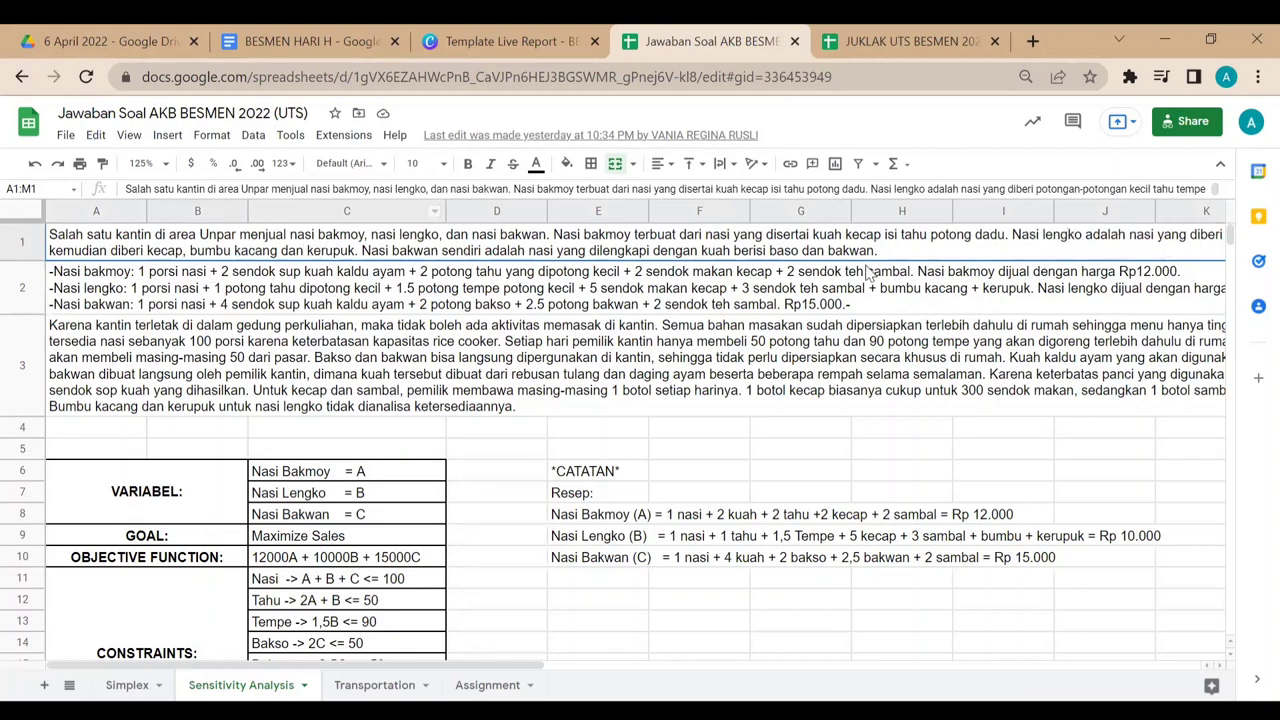
pyautogui.click(88, 291)
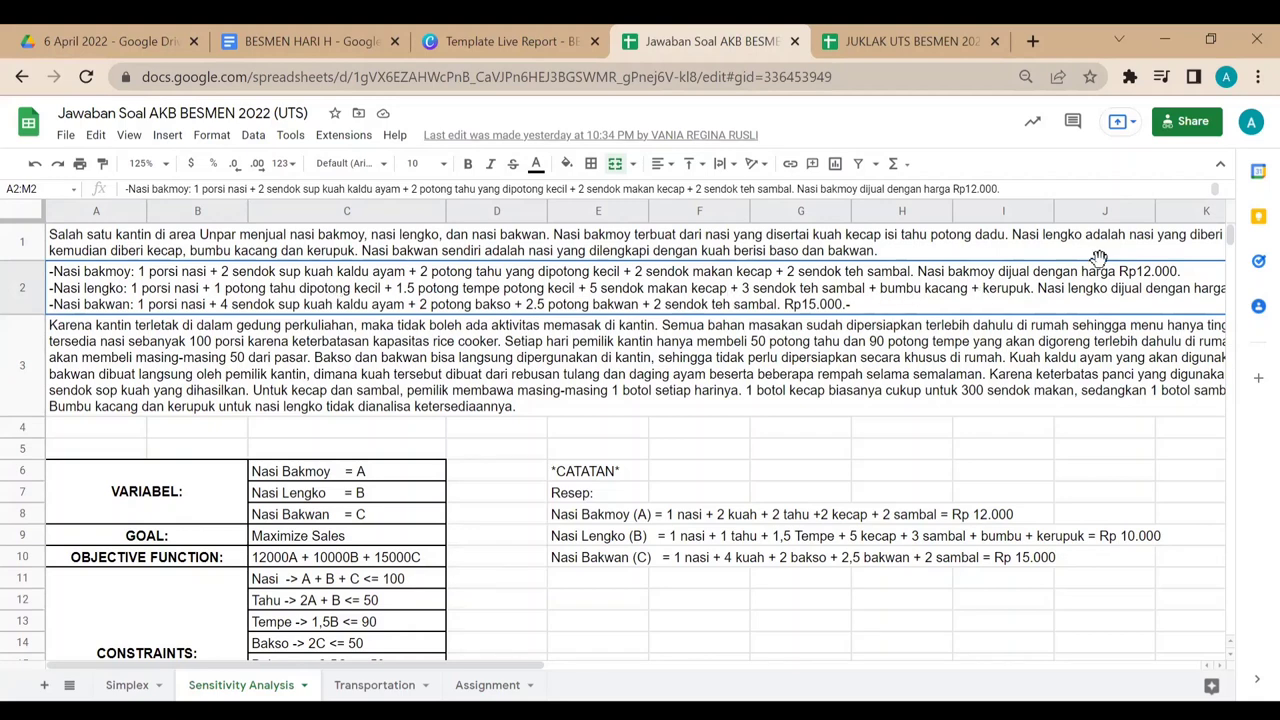
pyautogui.moveTo(498, 668); pyautogui.dragTo(524, 665)
pyautogui.click(135, 366)
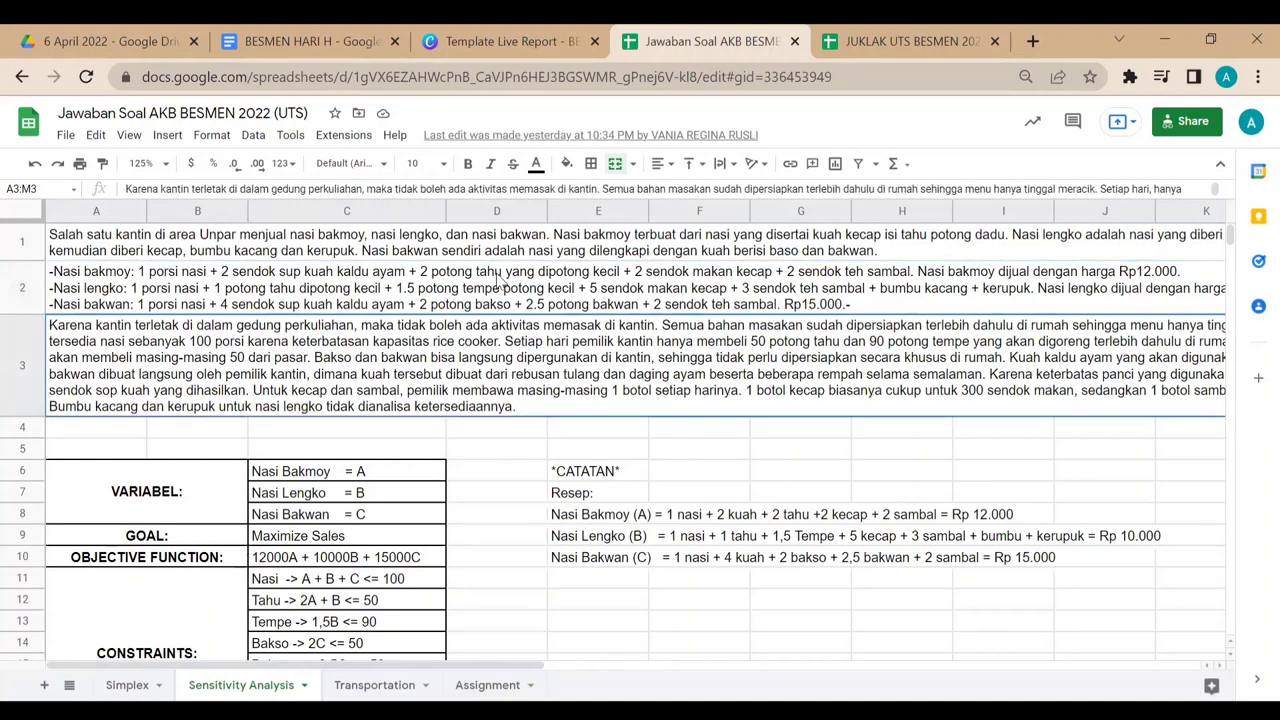
# Step: Check the nasi bakmoy, lengko and bakwan recipes, then read the ingredient availability paragraph to the end of its lines
pyautogui.click(497, 283)
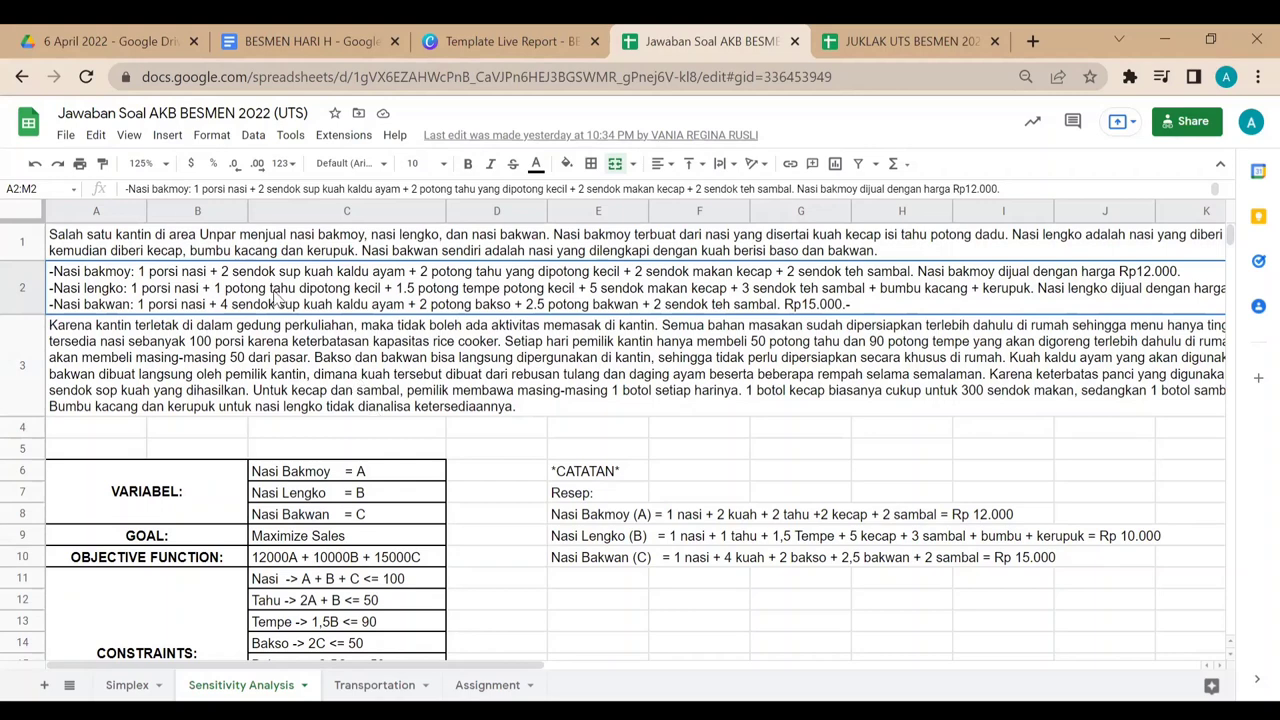
pyautogui.press('Down')
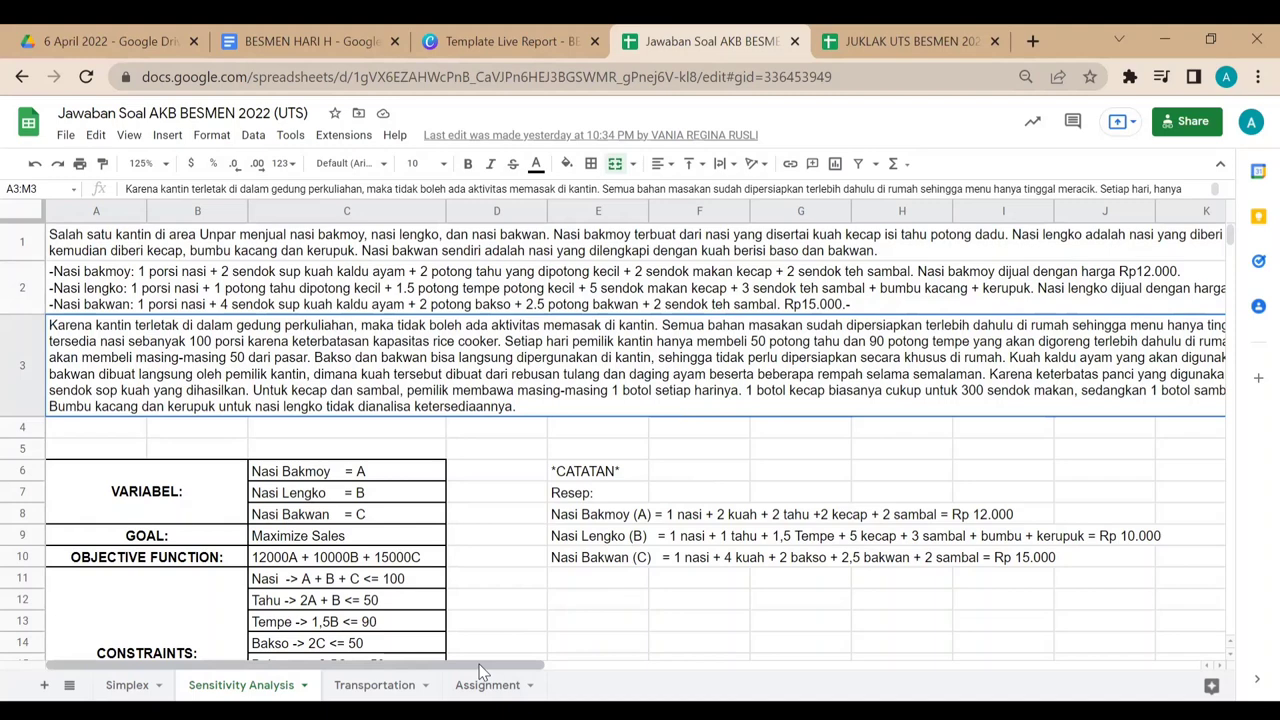
pyautogui.moveTo(483, 668); pyautogui.dragTo(608, 679)
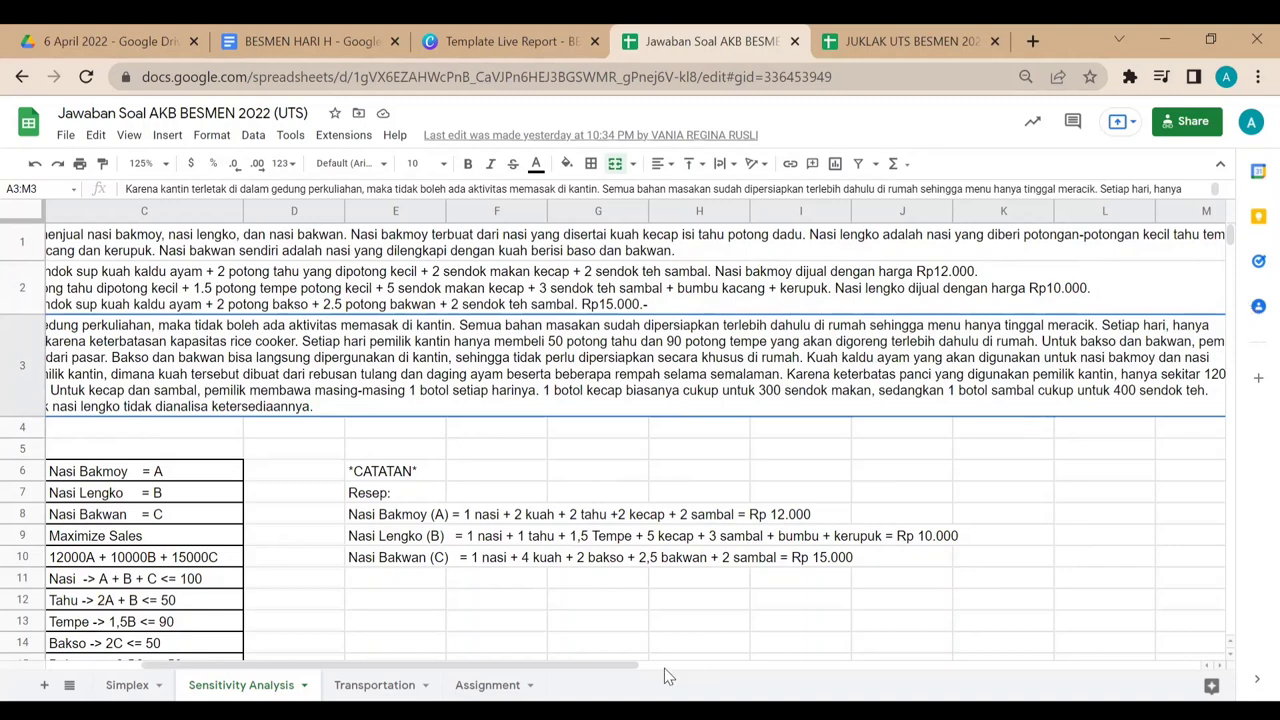
pyautogui.moveTo(664, 675); pyautogui.dragTo(570, 676)
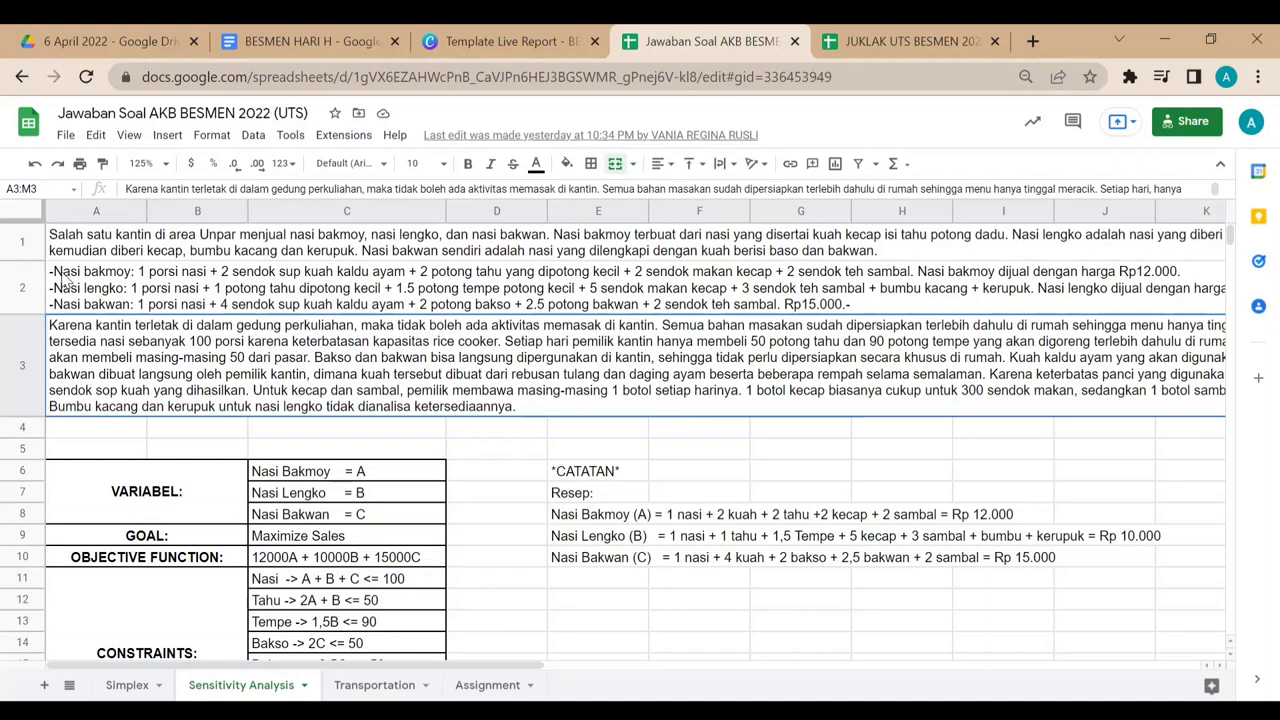
# Step: Reread the menu recipes and selling prices and compare them with the Resep notes for A, B and C
pyautogui.click(242, 264)
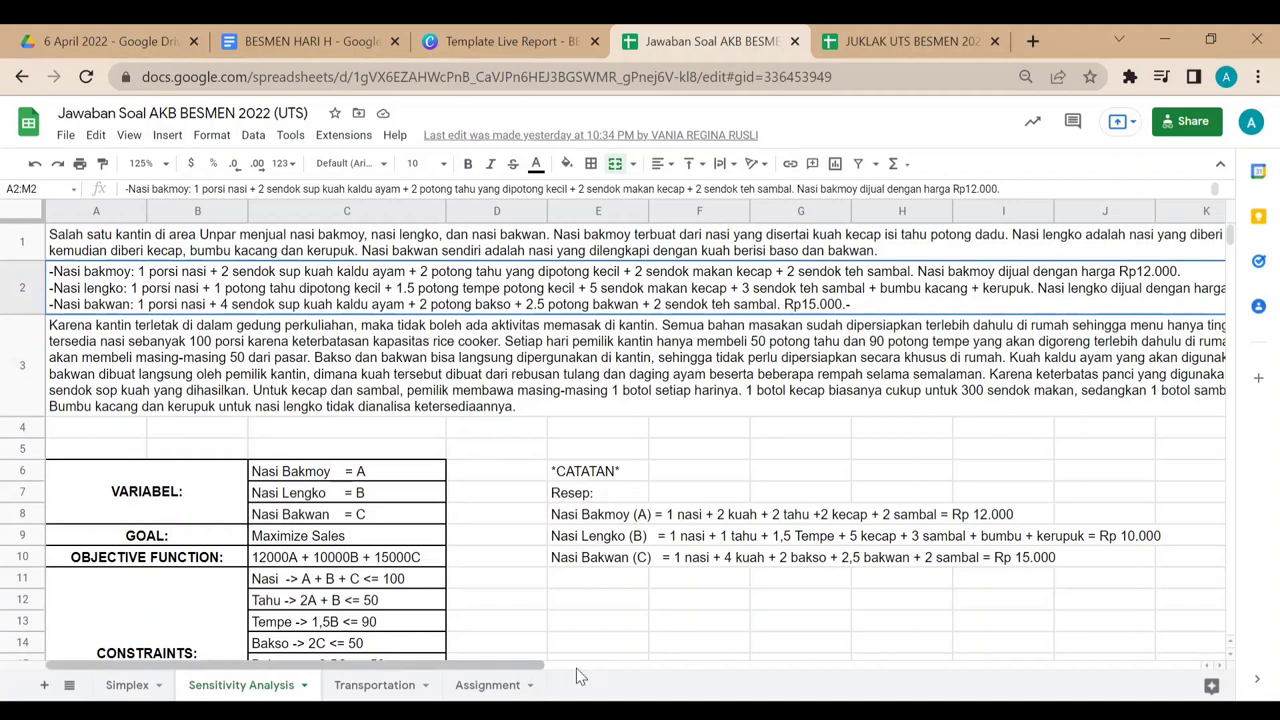
pyautogui.hscroll(3, 576, 668)
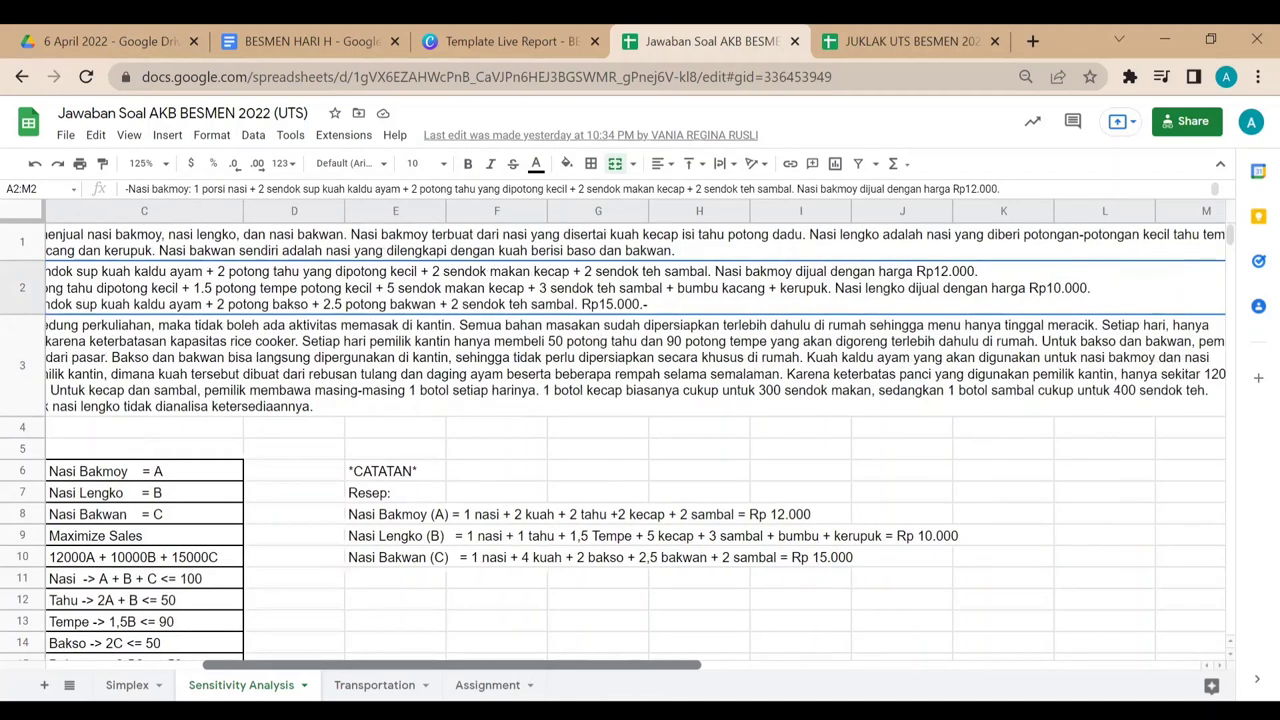
pyautogui.hscroll(2, 576, 668)
pyautogui.hscroll(-5, 600, 675)
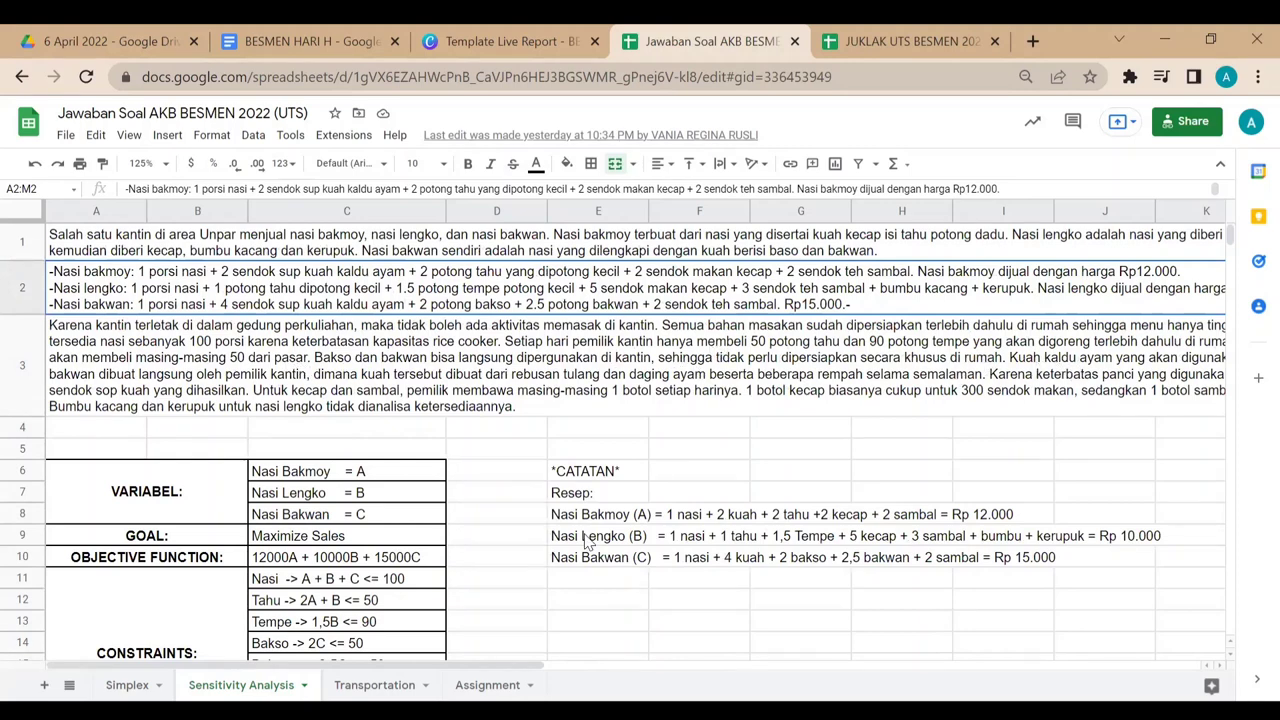
pyautogui.moveTo(500, 668); pyautogui.dragTo(190, 414)
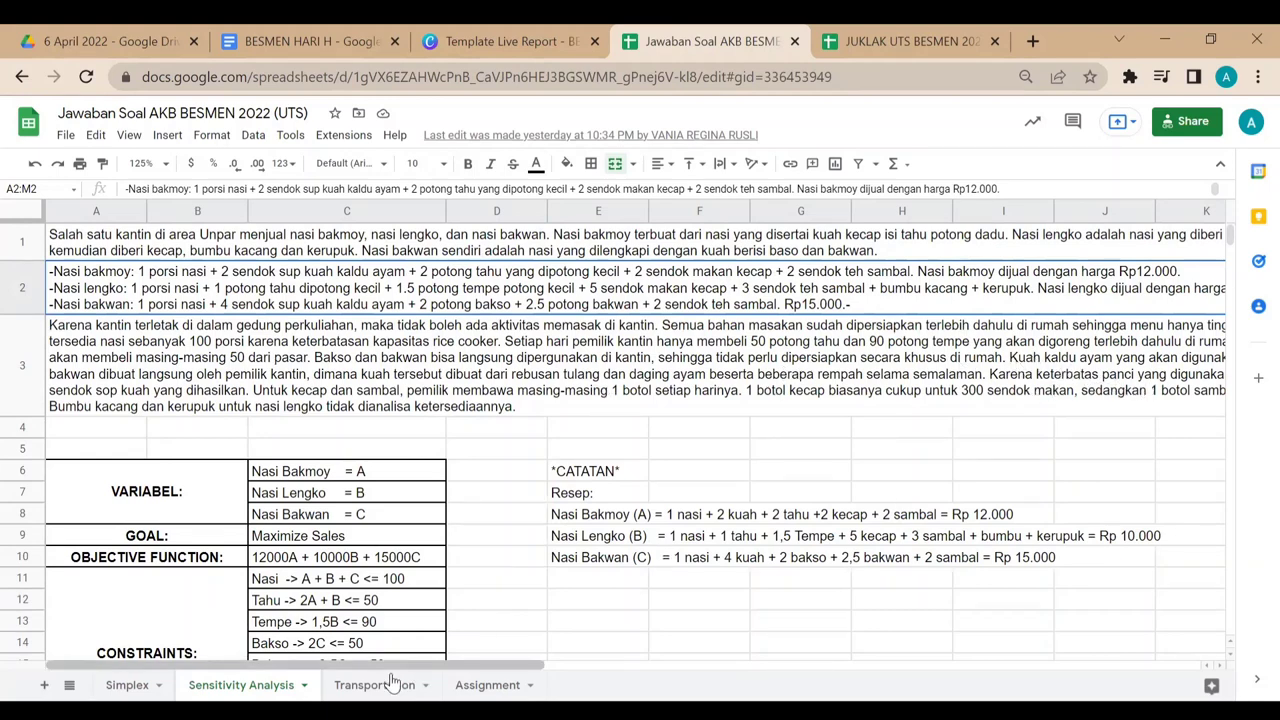
# Step: Review the ingredient availability text against the variables, the Maximize Sales goal, the objective function and the constraints from Nasi to Sambal
pyautogui.hscroll(1, 460, 680)
pyautogui.moveTo(460, 678); pyautogui.dragTo(178, 455)
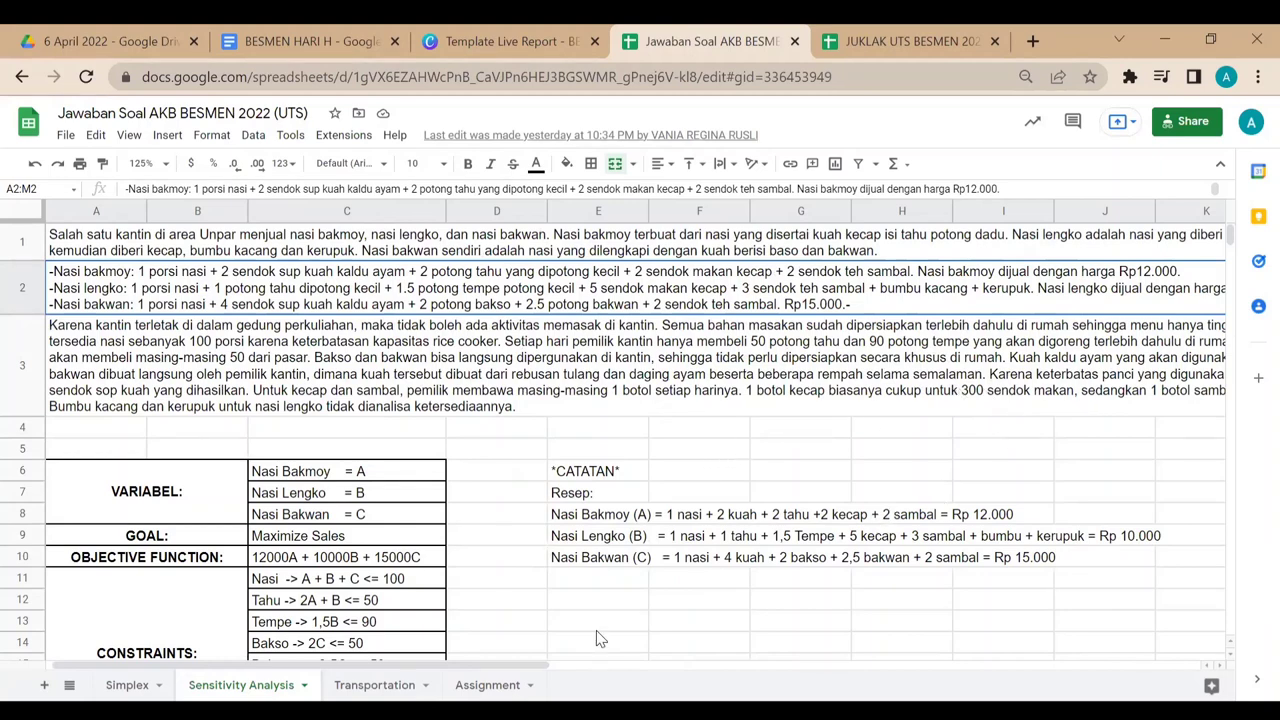
pyautogui.moveTo(590, 678); pyautogui.dragTo(470, 570)
pyautogui.scroll(-2, 490, 457)
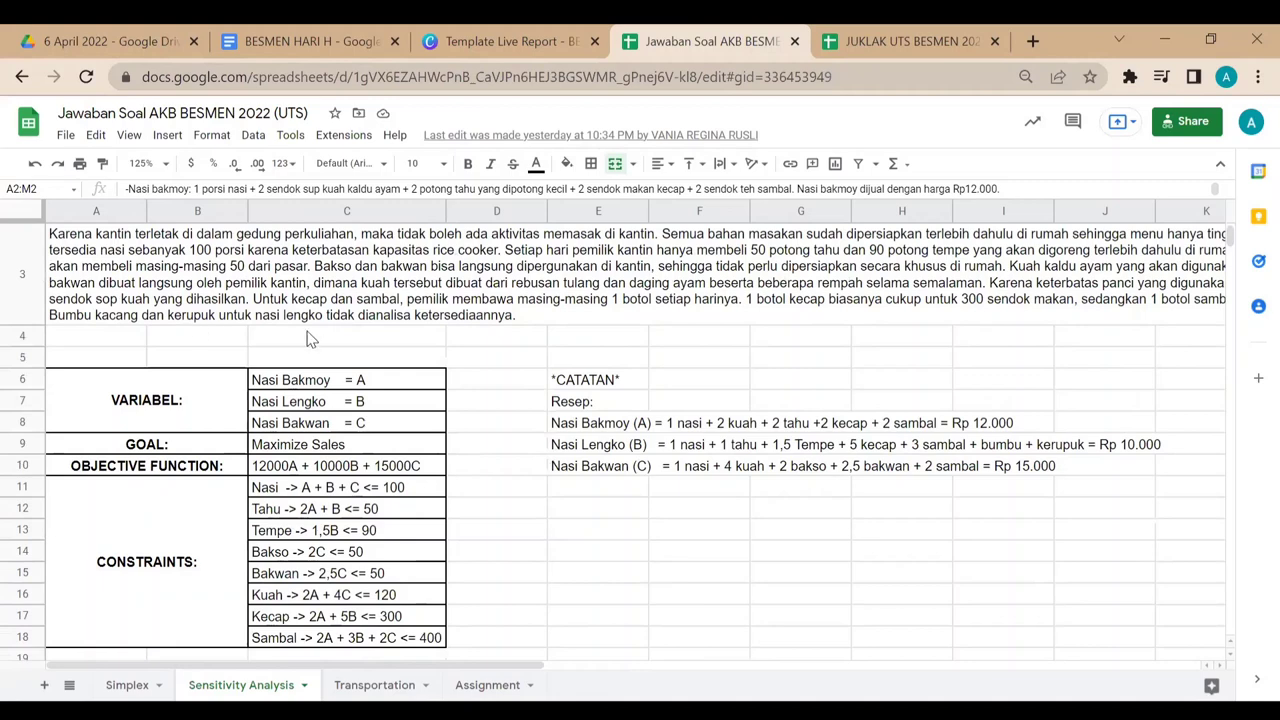
# Step: Reread the canteen problem's introduction, menu recipes and ingredient availability paragraph at the start of the sheet
pyautogui.scroll(2, 330, 360)
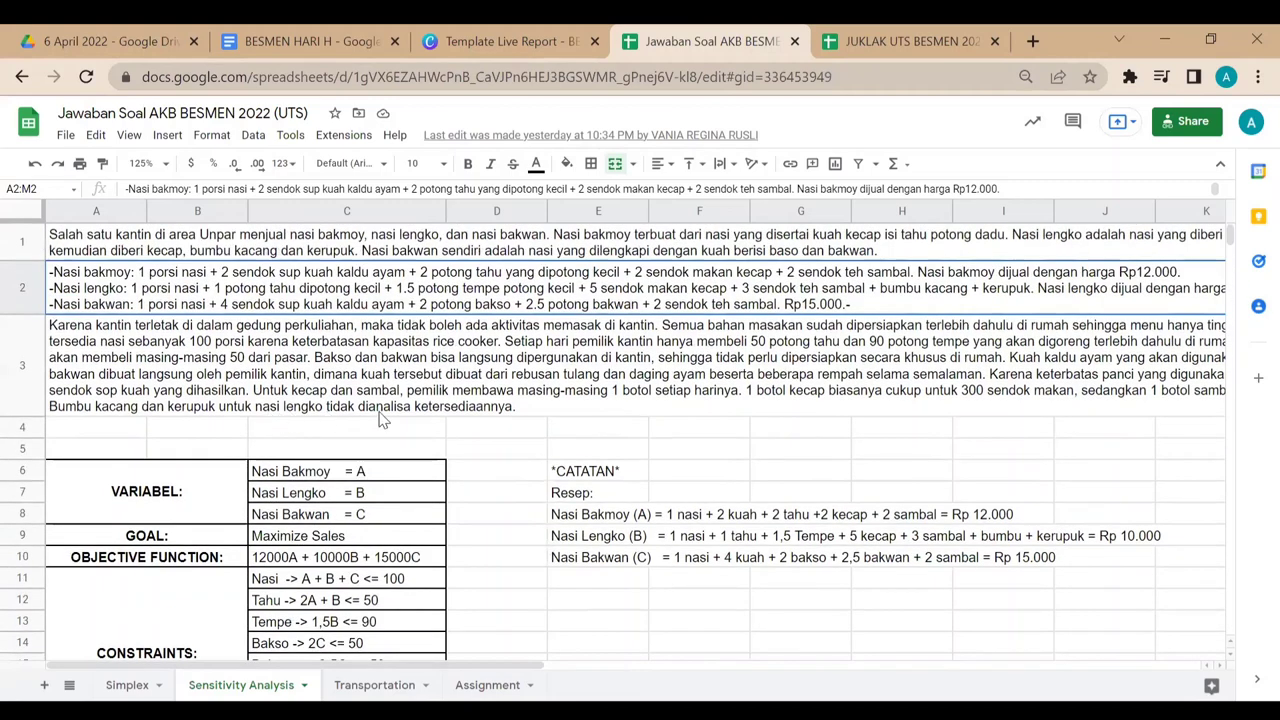
pyautogui.click(440, 358)
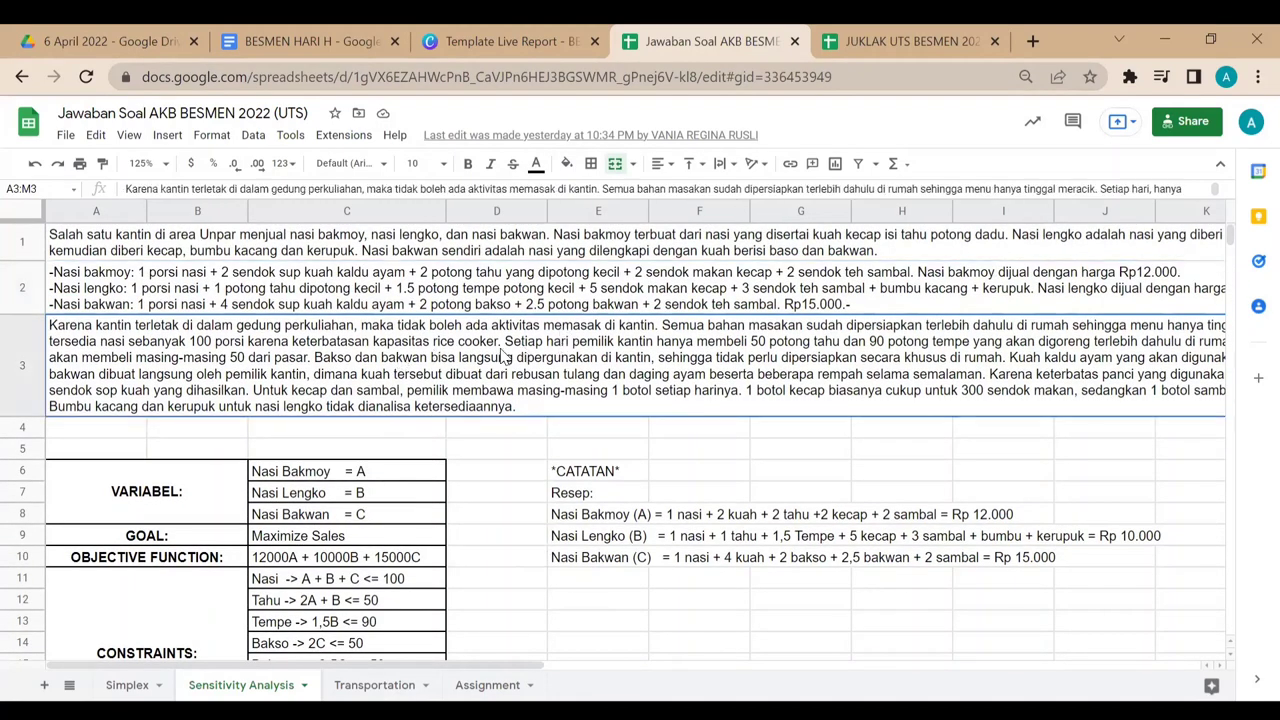
pyautogui.click(287, 273)
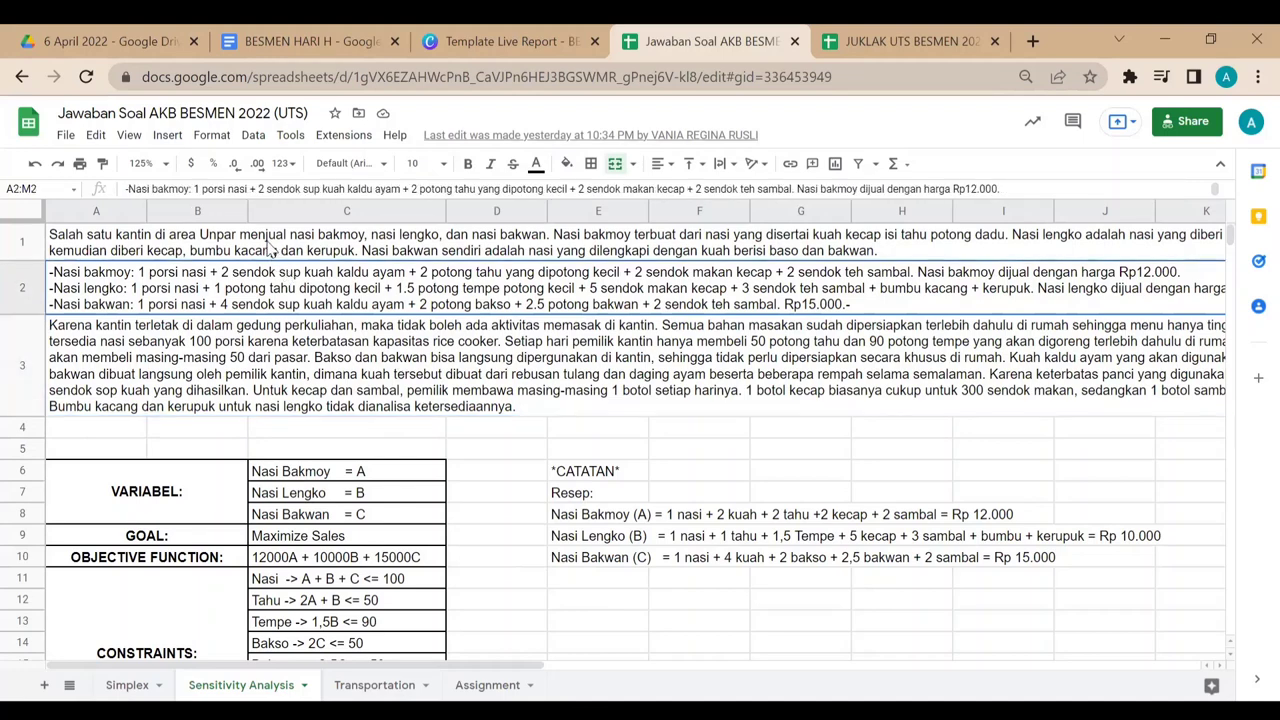
pyautogui.click(268, 247)
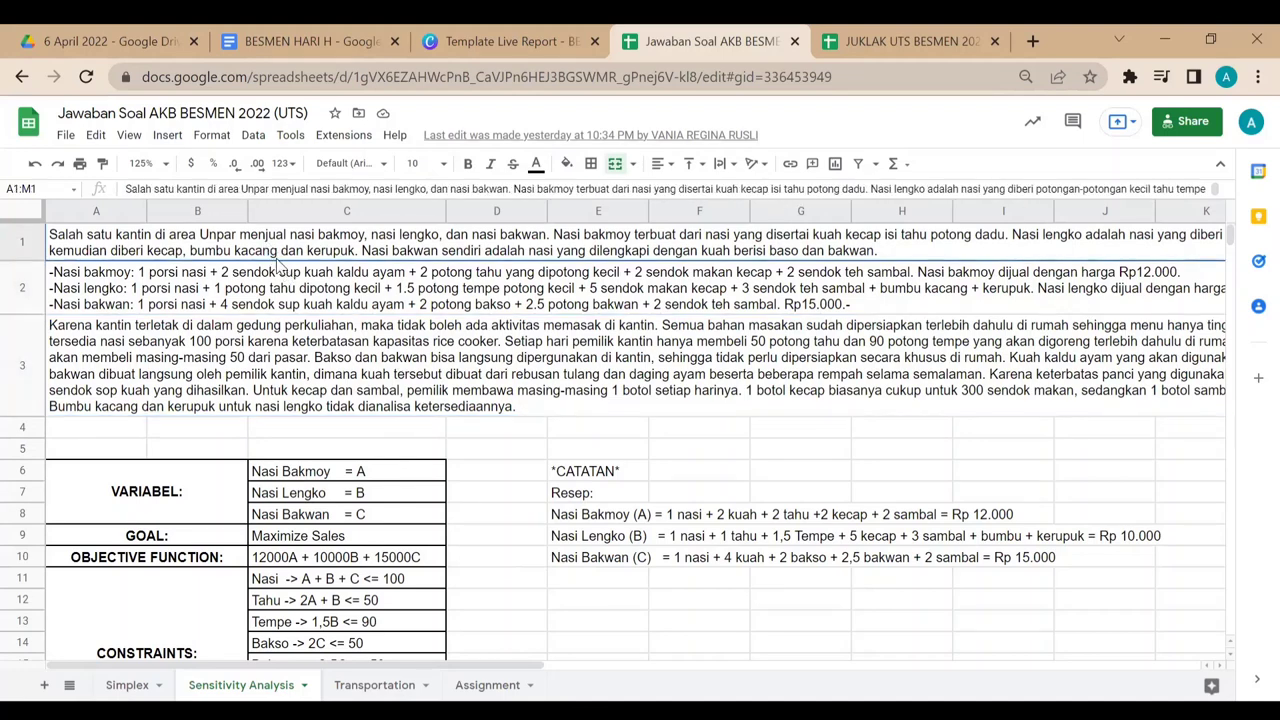
# Step: Examine the variable definitions that assign Nasi Bakmoy, Nasi Lengko and Nasi Bakwan to A, B and C
pyautogui.click(150, 499)
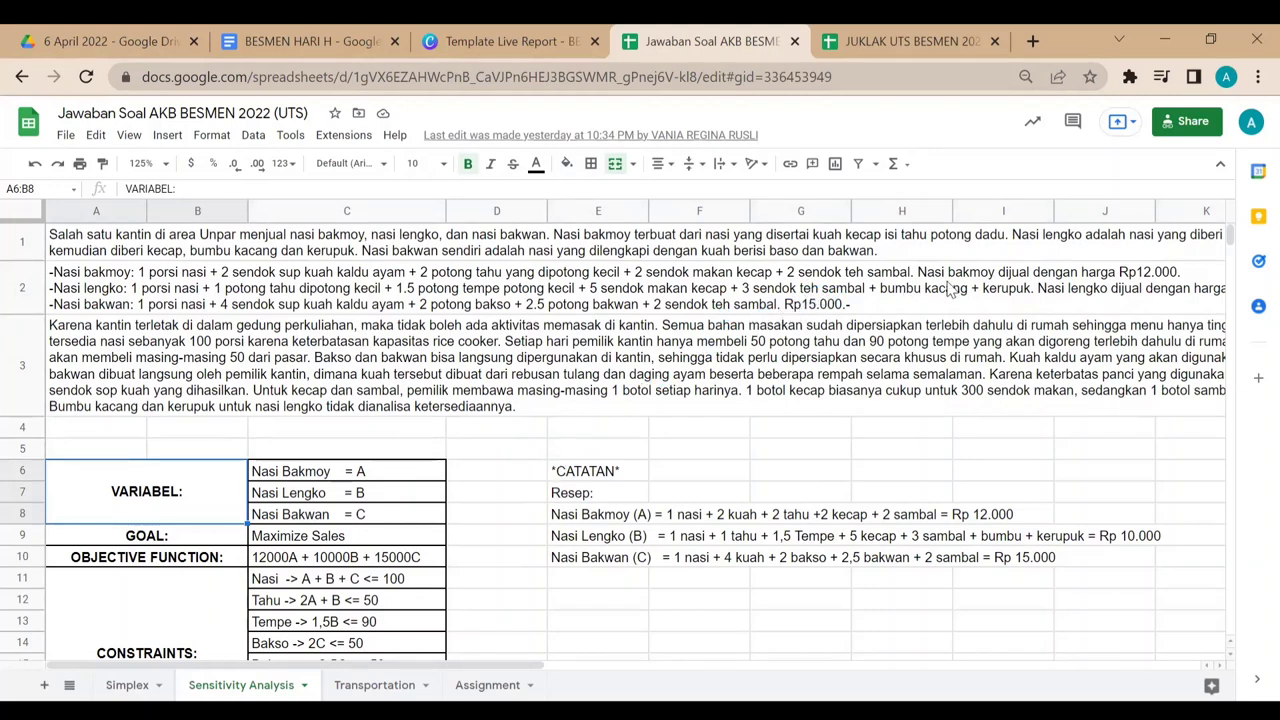
pyautogui.press('Right')
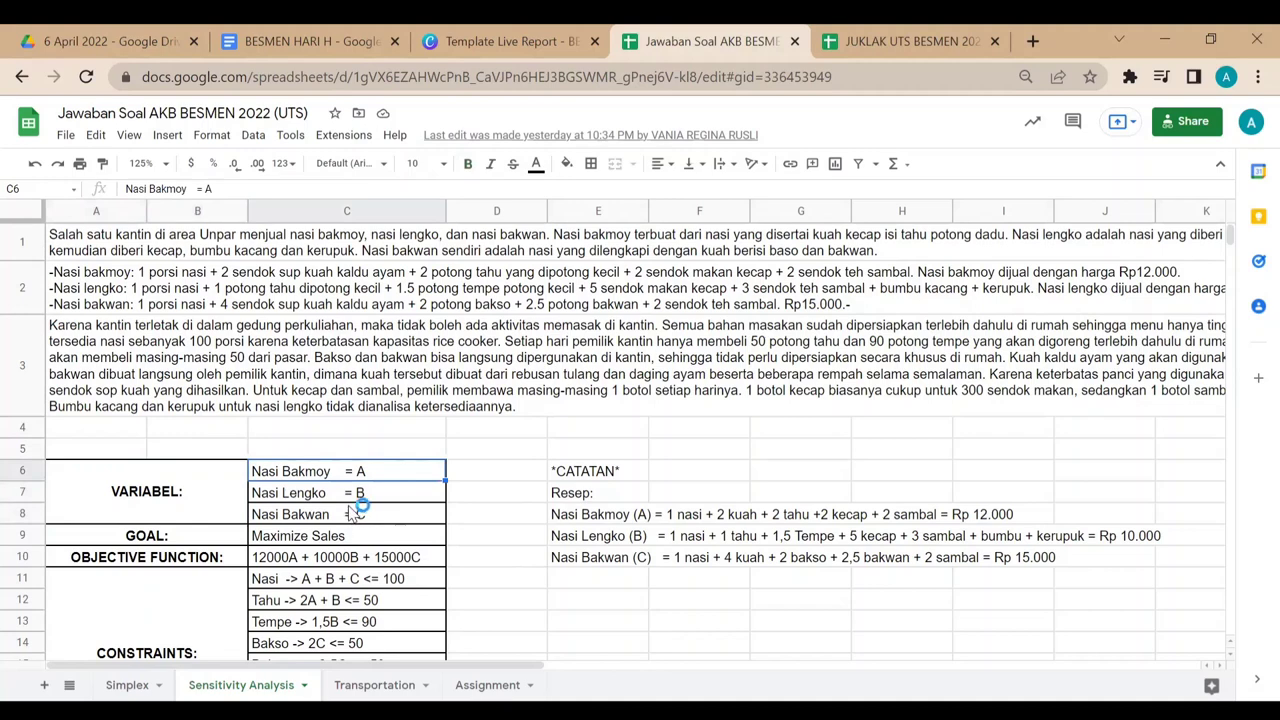
pyautogui.click(500, 452)
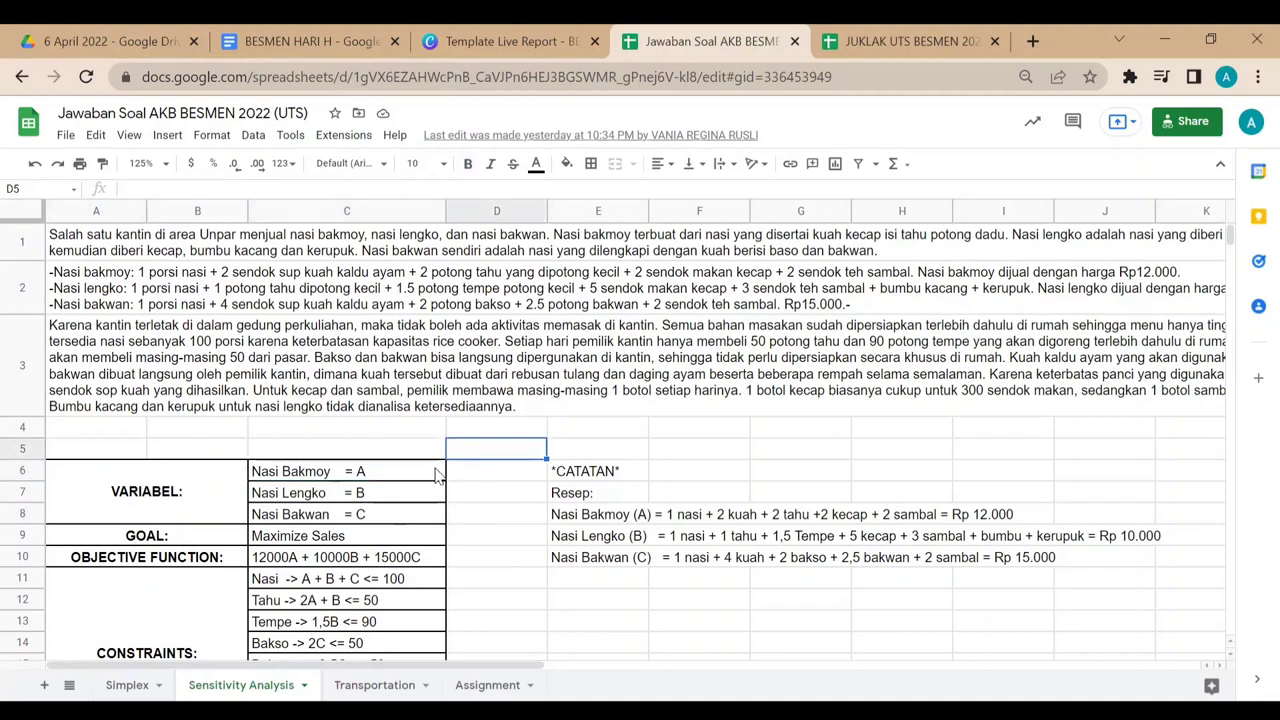
pyautogui.click(345, 476)
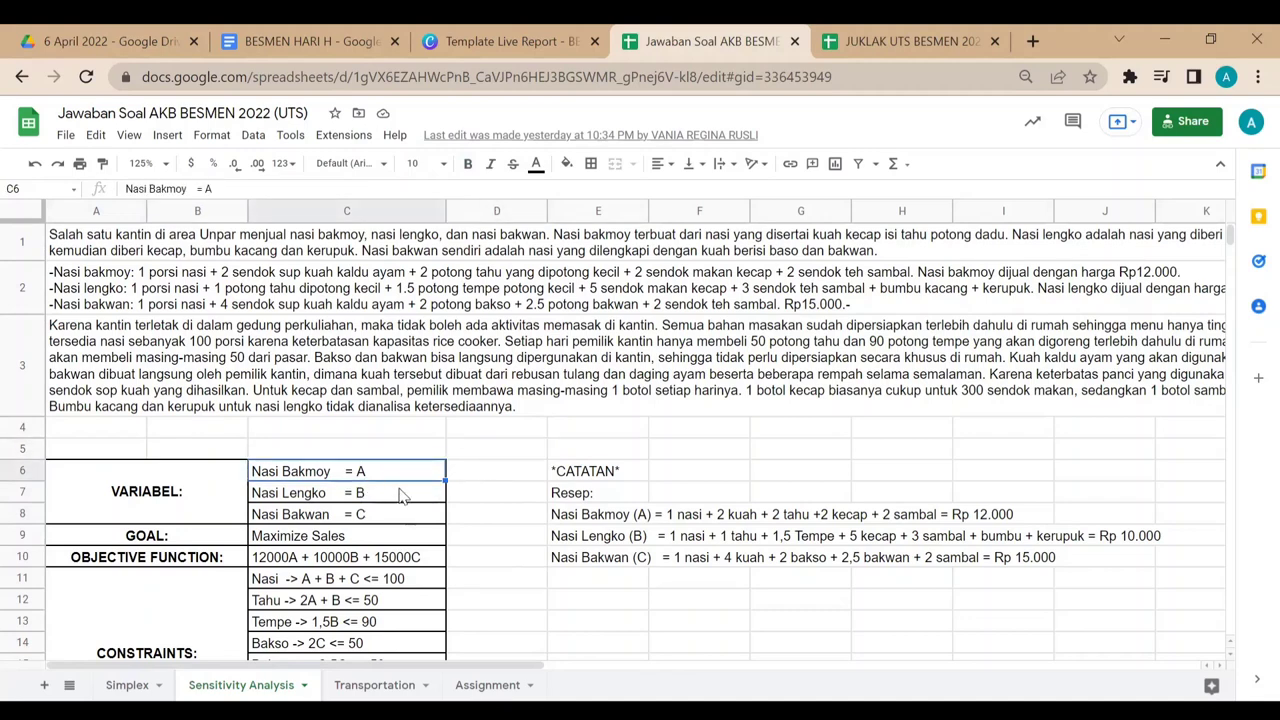
pyautogui.click(400, 494)
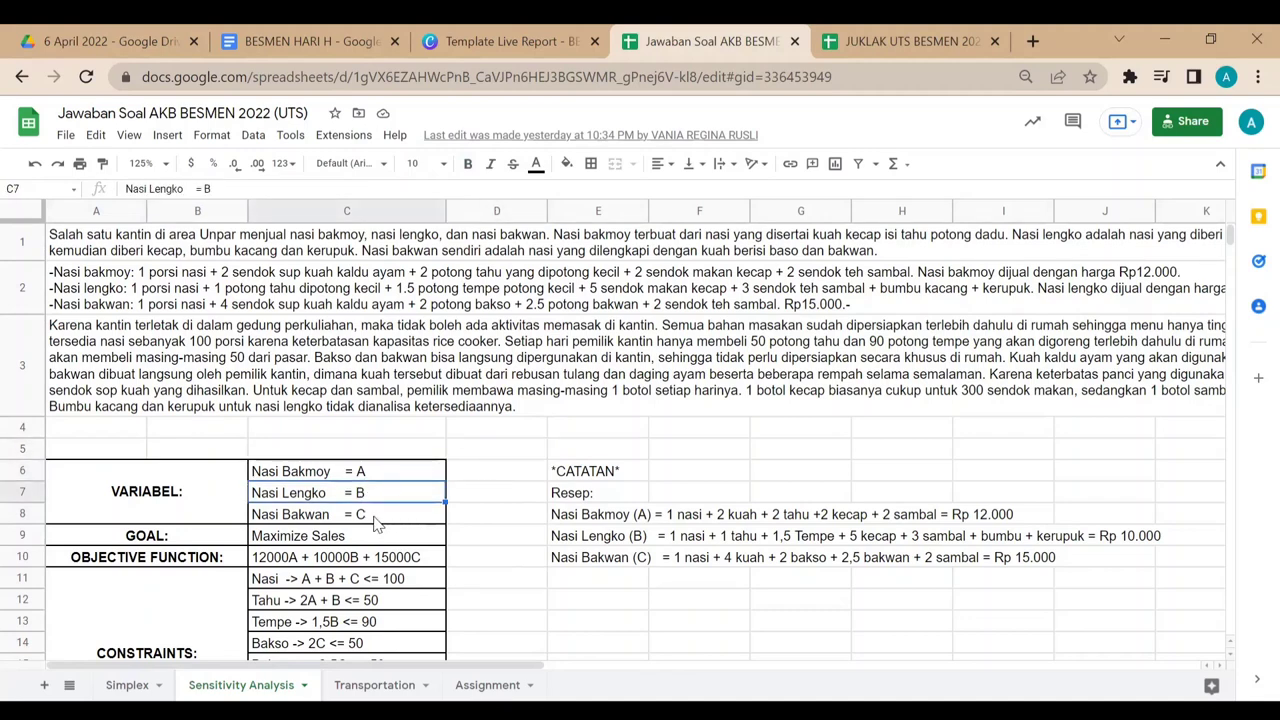
pyautogui.click(376, 518)
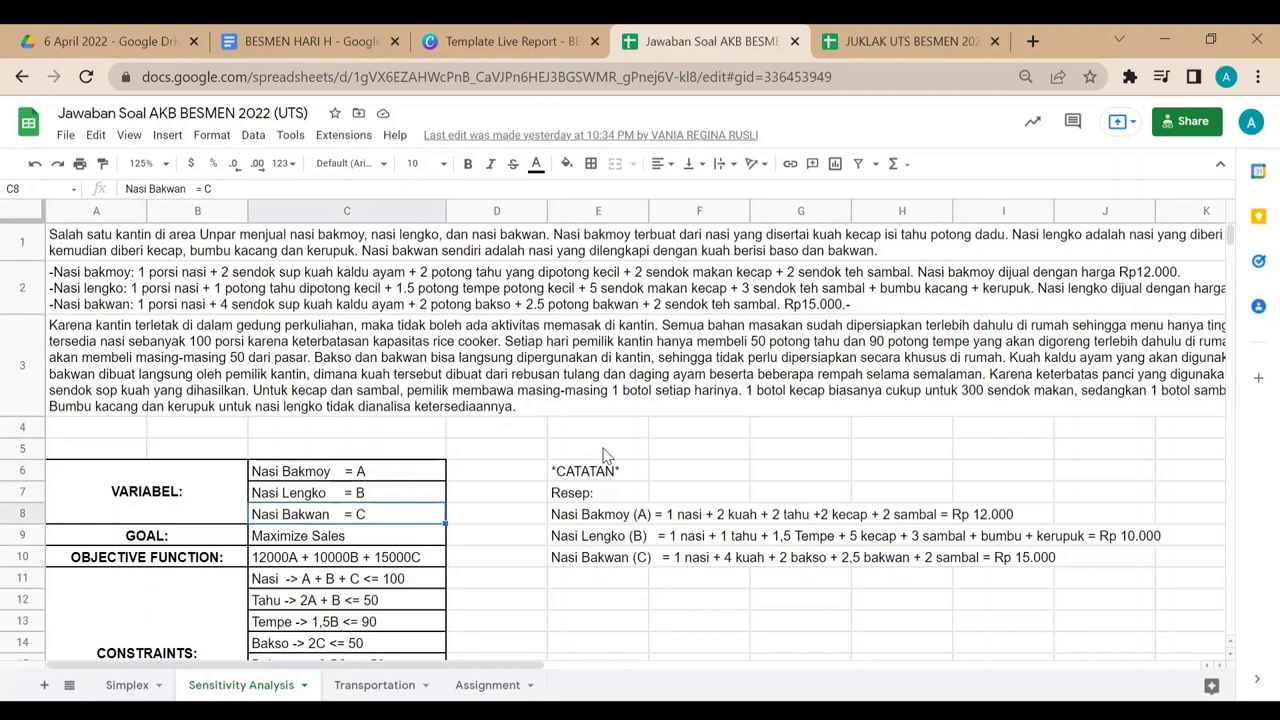
# Step: Examine the goal and compare the objective function's coefficients with the menu selling prices and the Resep notes
pyautogui.click(208, 544)
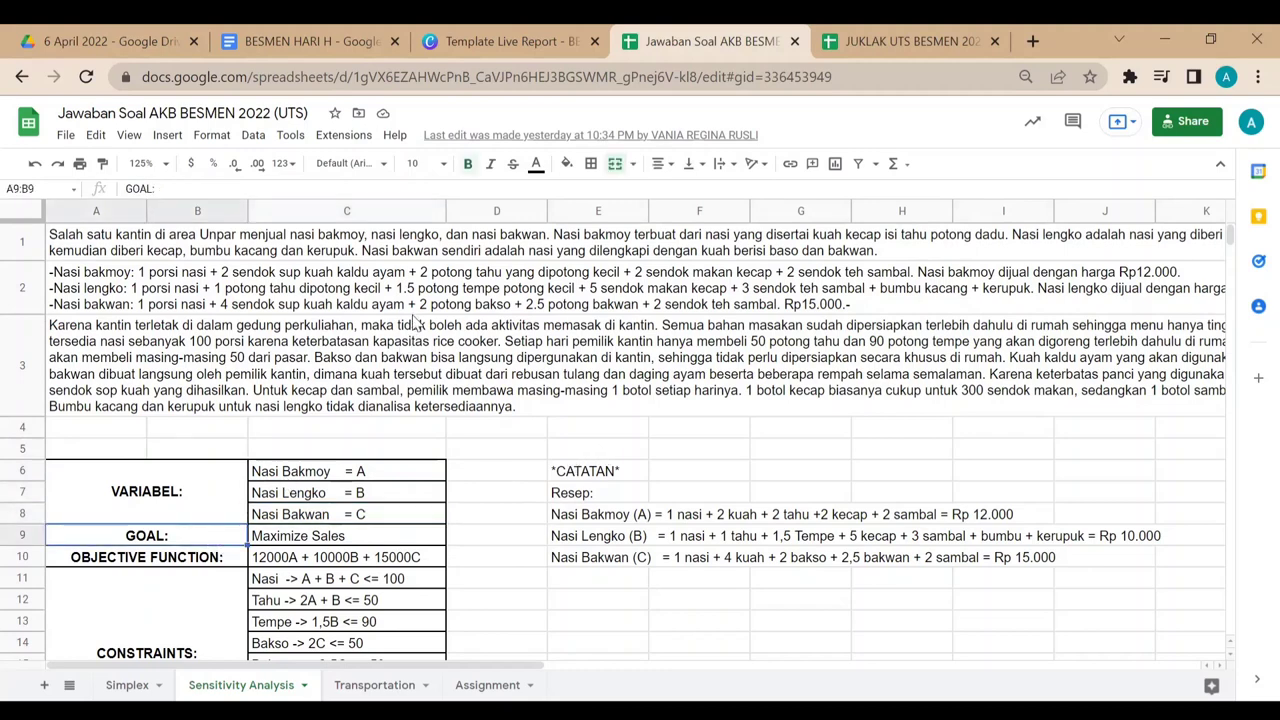
pyautogui.click(422, 287)
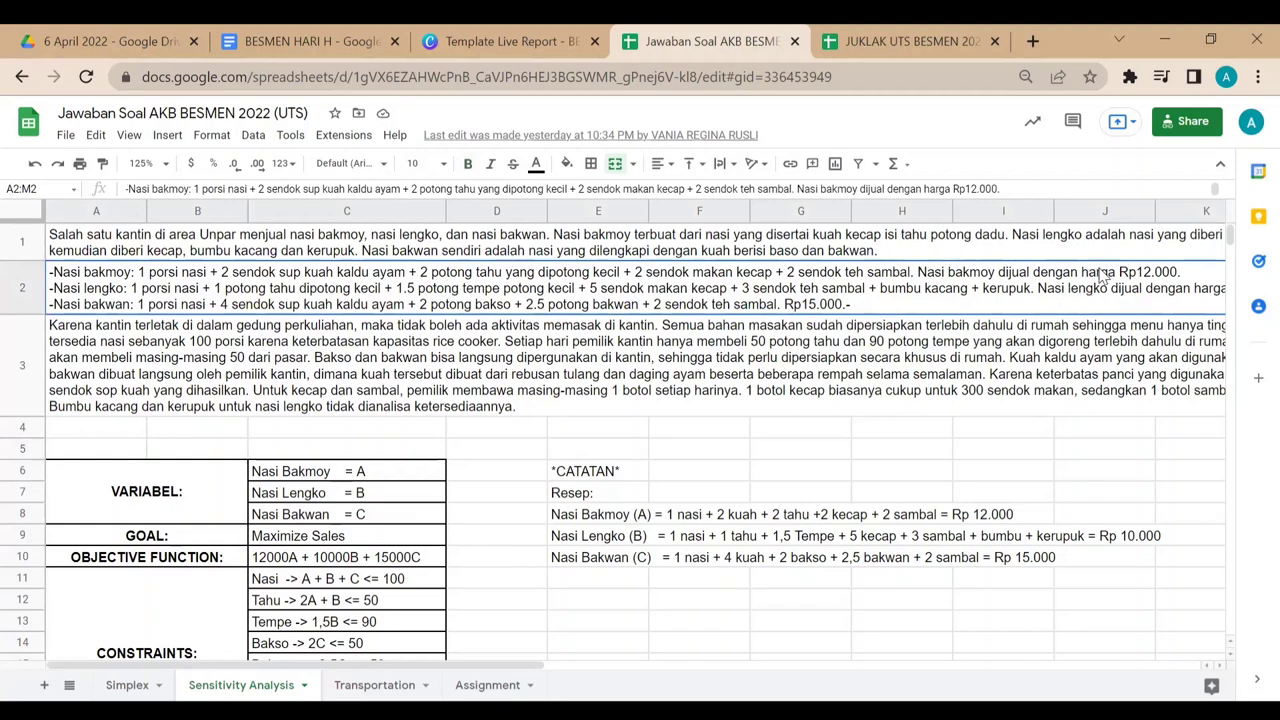
pyautogui.scroll(-1, 660, 422)
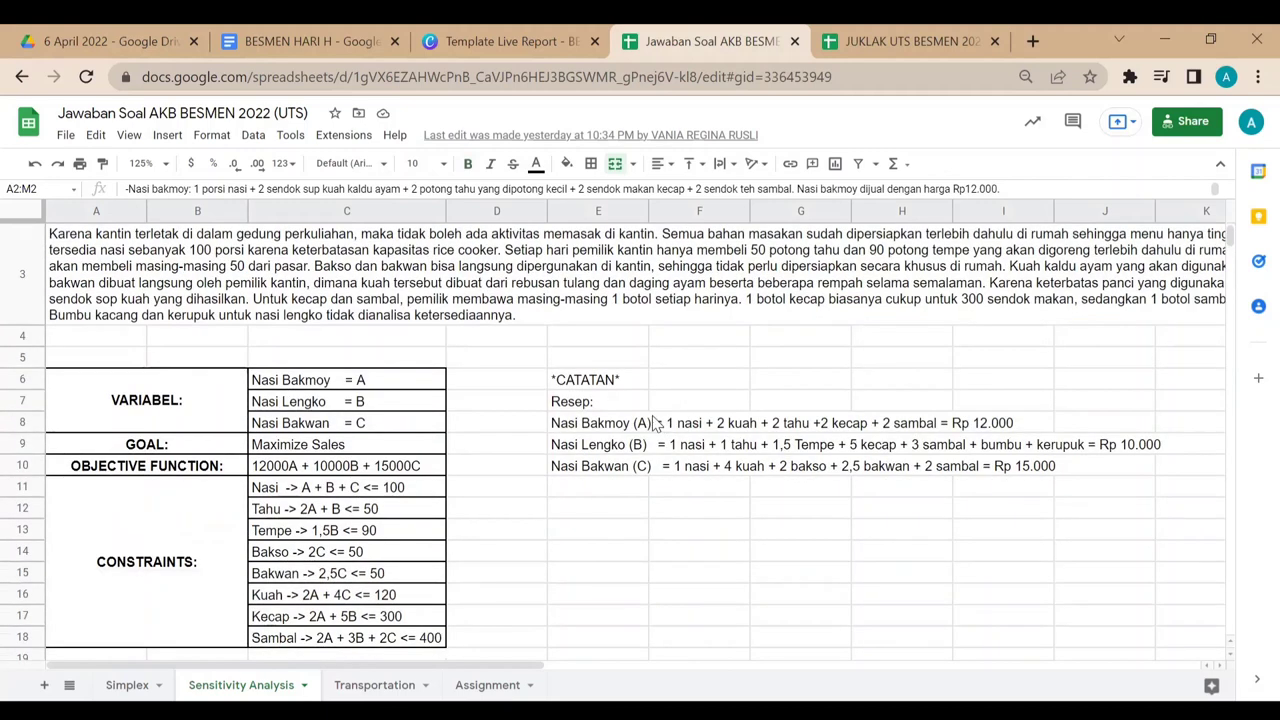
pyautogui.click(272, 468)
pyautogui.scroll(1, 530, 505)
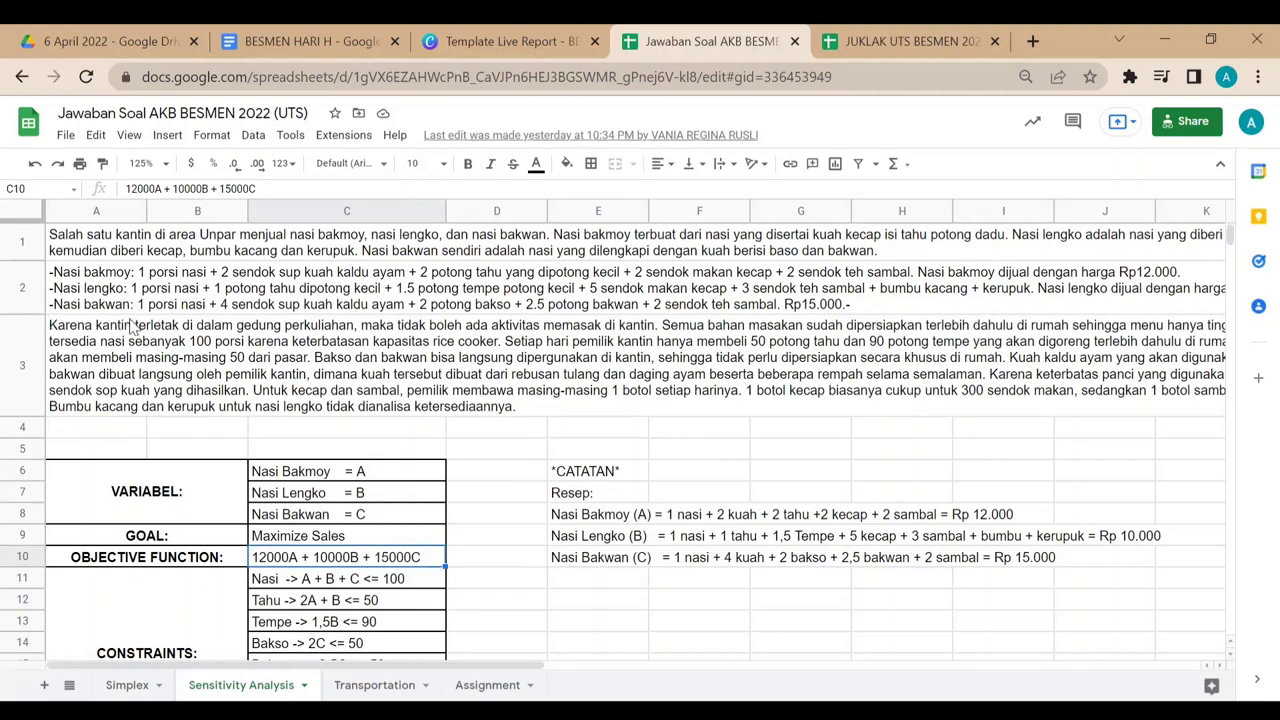
pyautogui.scroll(-2, 590, 463)
pyautogui.scroll(1, 590, 463)
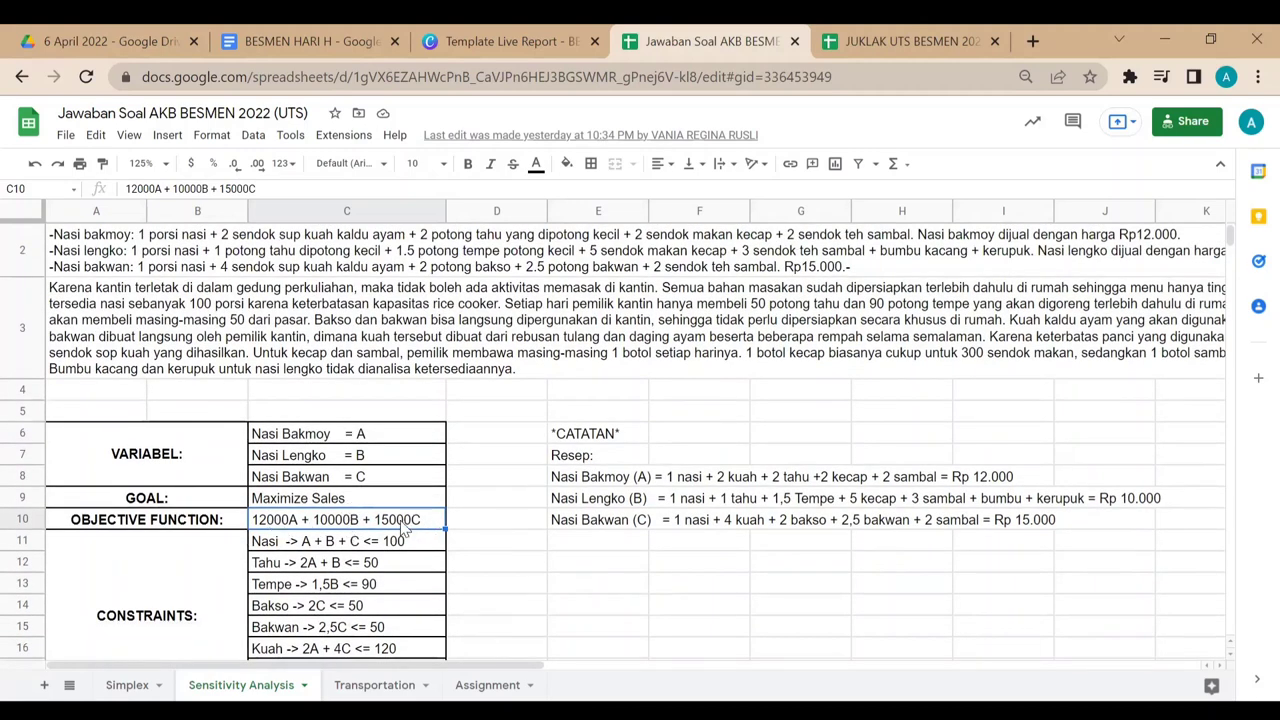
pyautogui.scroll(-1, 685, 470)
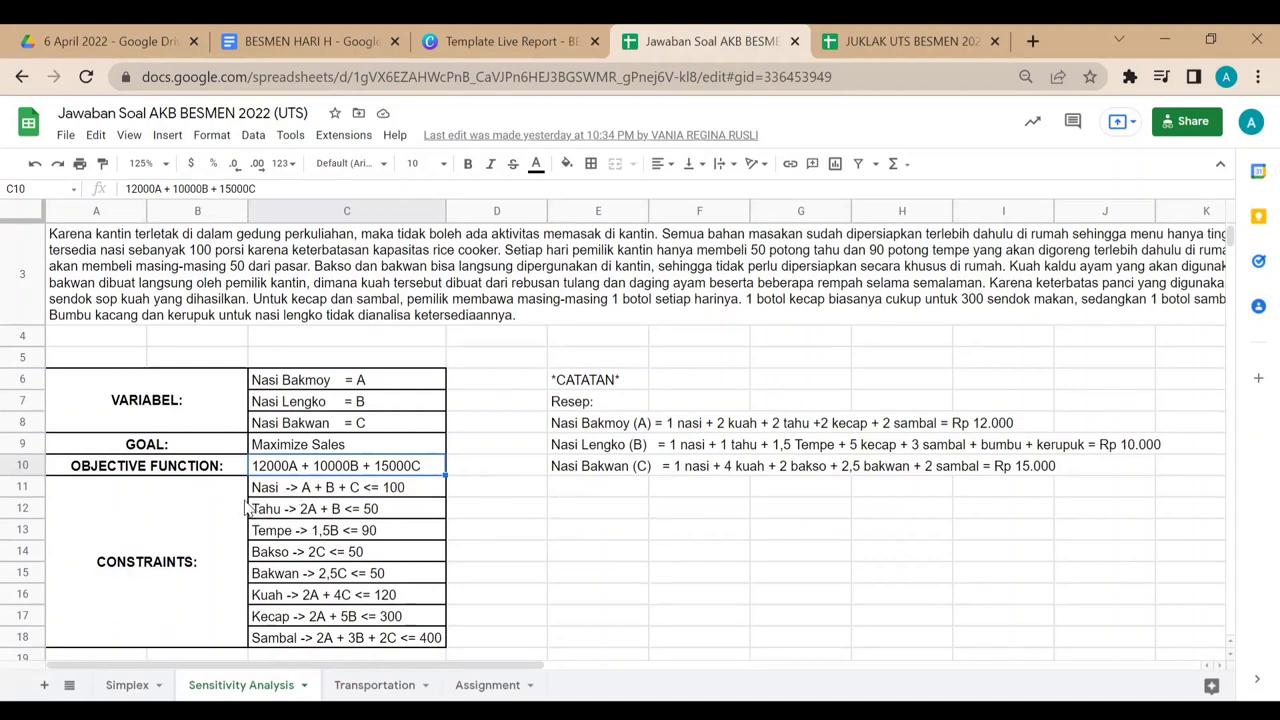
# Step: Compare the rice availability in the ingredient paragraph with the Nasi constraint
pyautogui.scroll(2, 548, 495)
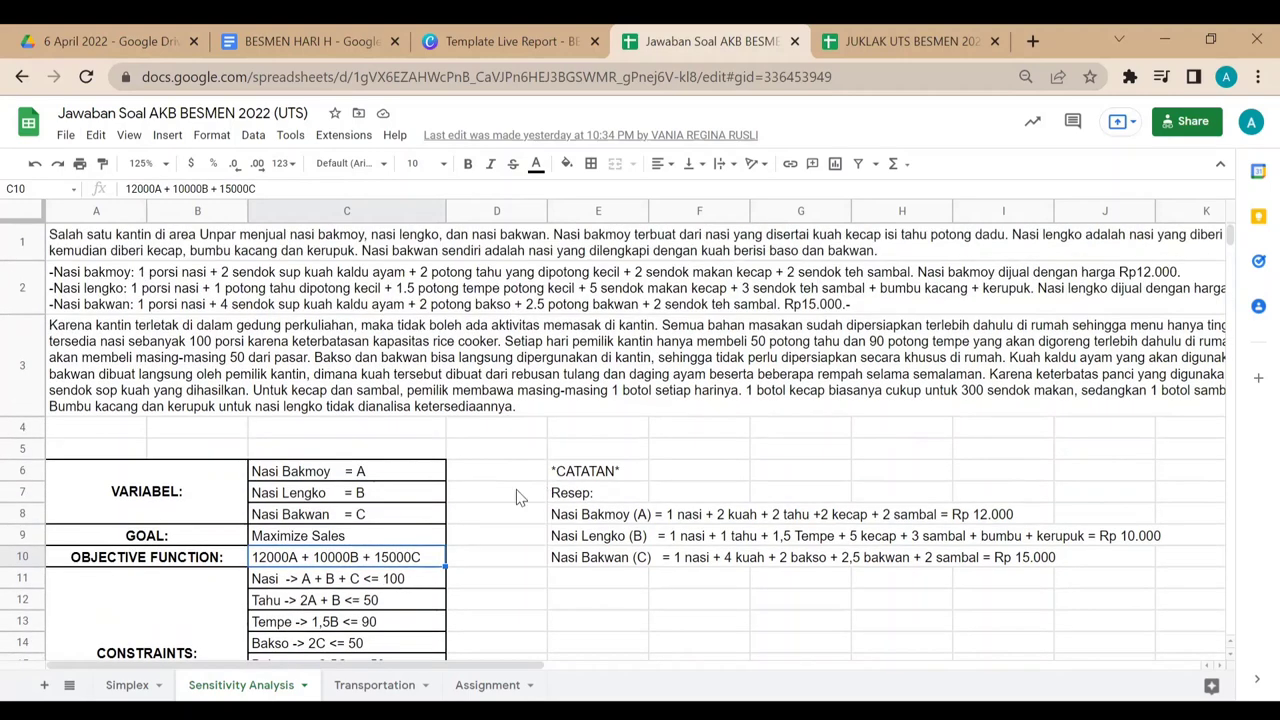
pyautogui.click(112, 348)
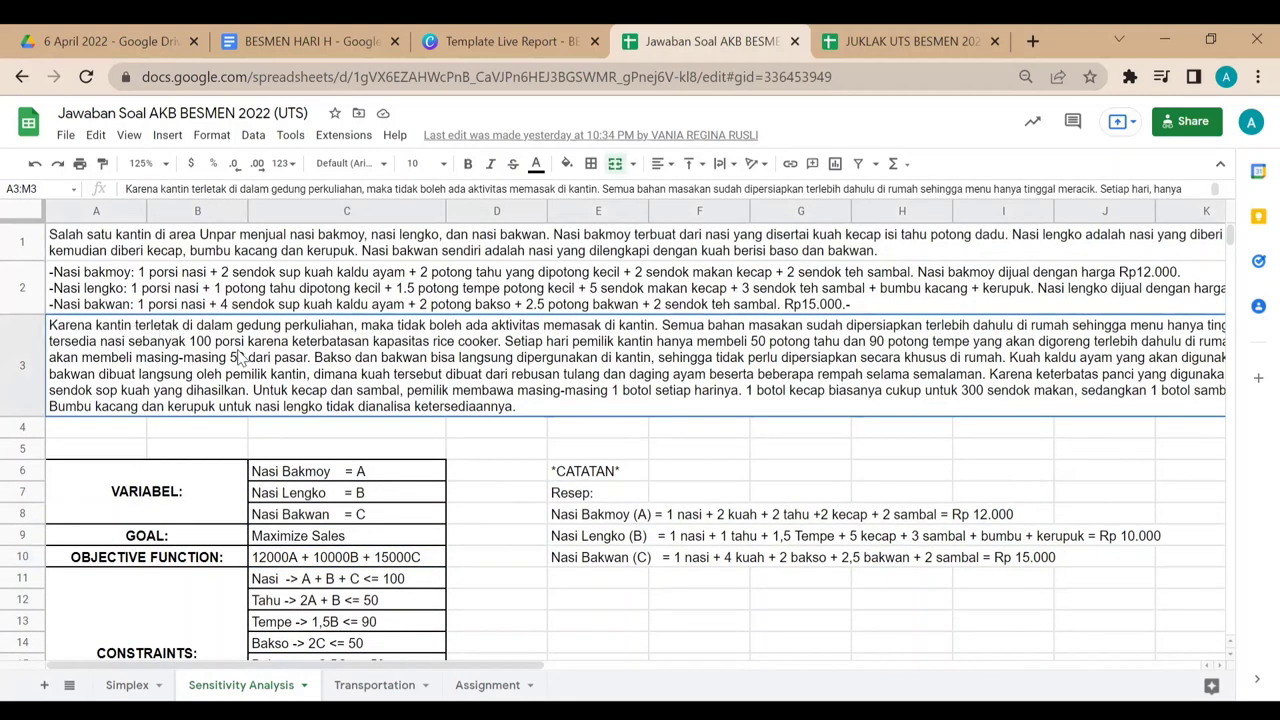
pyautogui.scroll(-2, 540, 495)
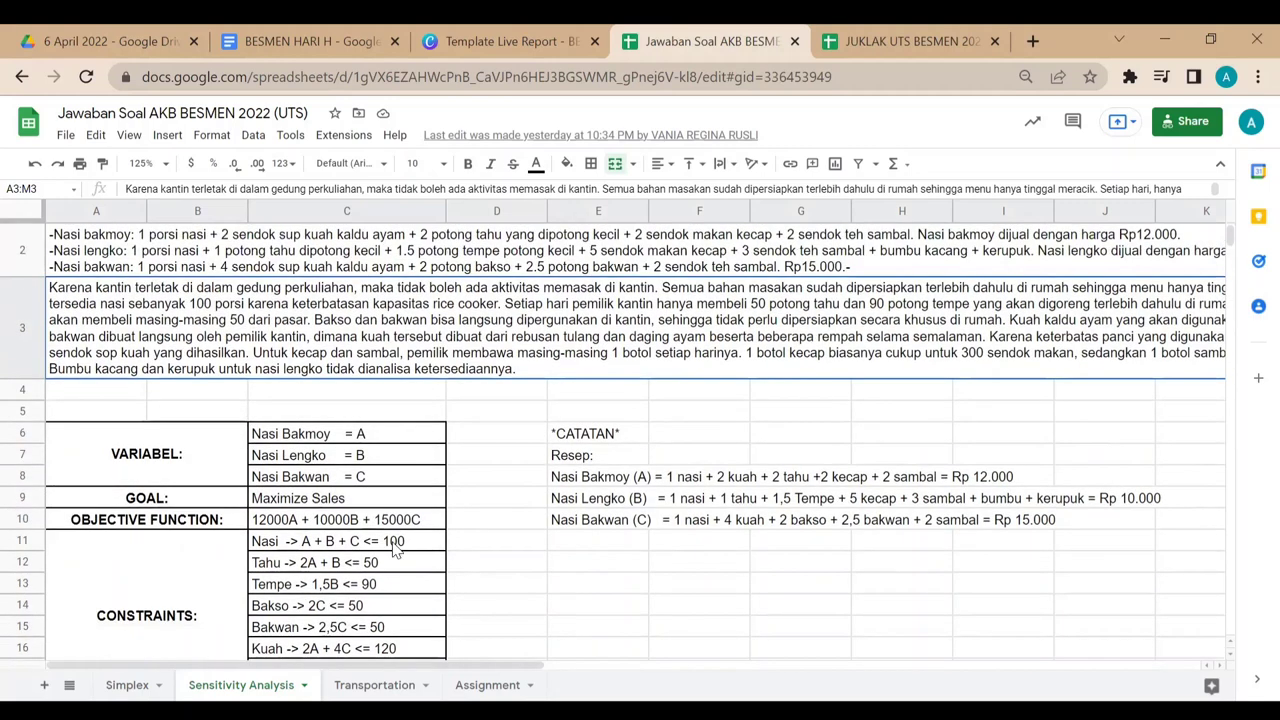
pyautogui.scroll(1, 336, 482)
pyautogui.click(409, 546)
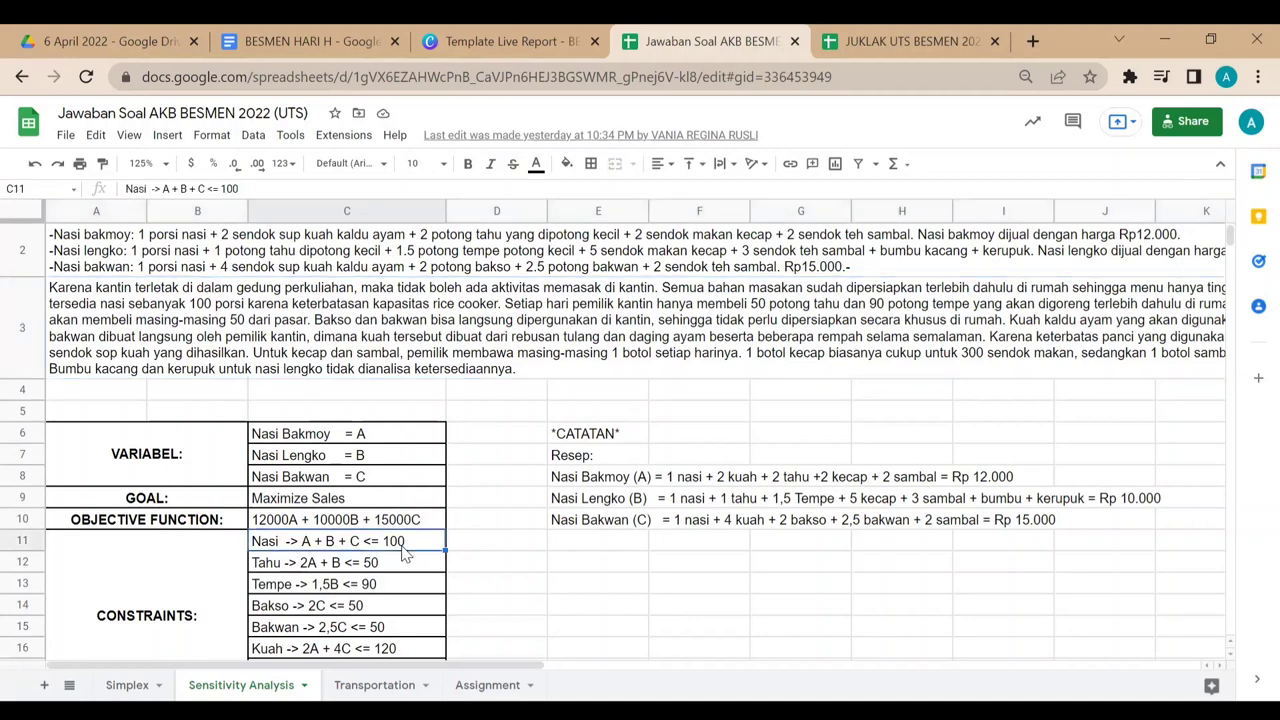
# Step: Check the rice portion of each menu in the recipe text and the Resep notes for A, B and C against the Nasi constraint
pyautogui.click(626, 478)
pyautogui.click(610, 457)
pyautogui.scroll(1, 610, 457)
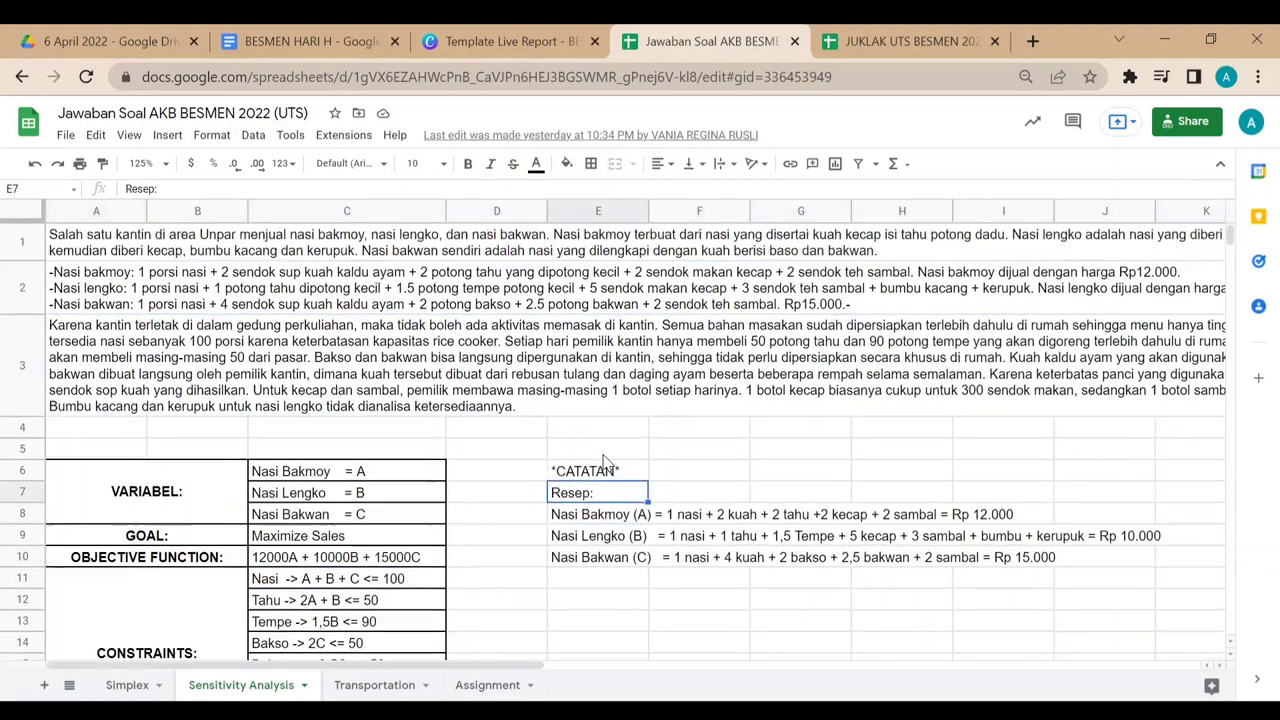
pyautogui.click(270, 287)
pyautogui.scroll(-3, 640, 405)
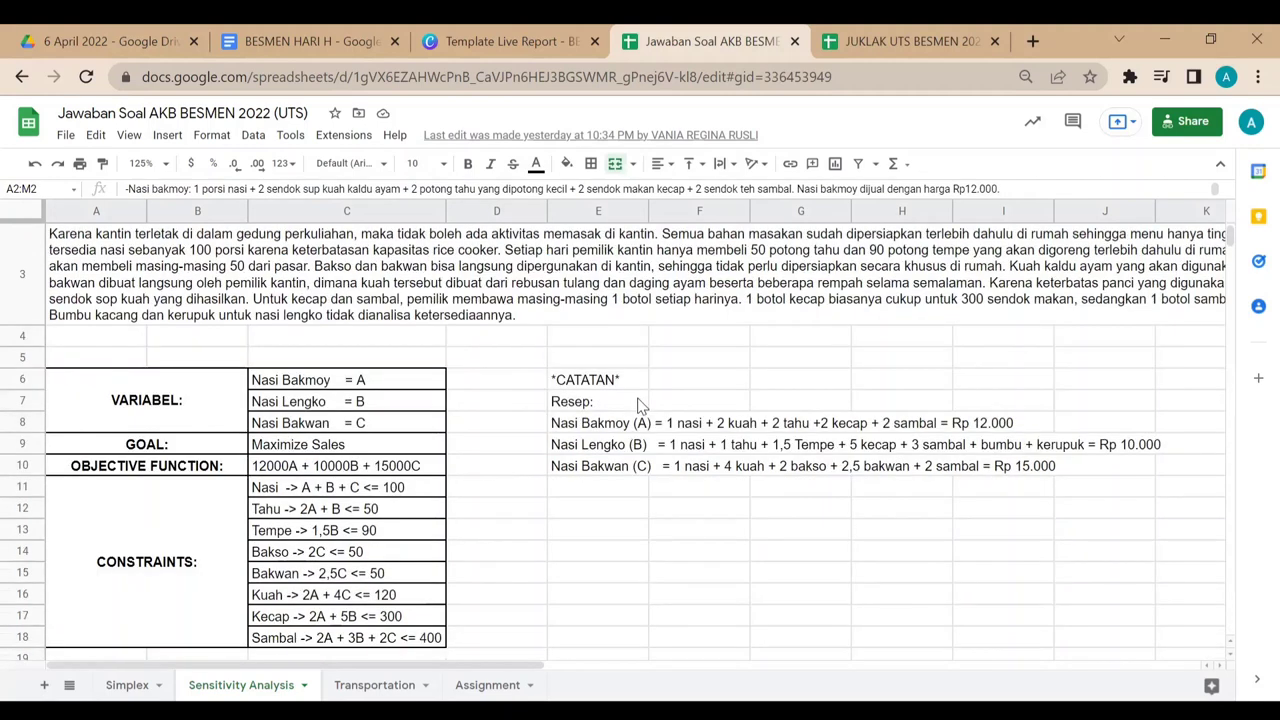
pyautogui.scroll(3, 640, 405)
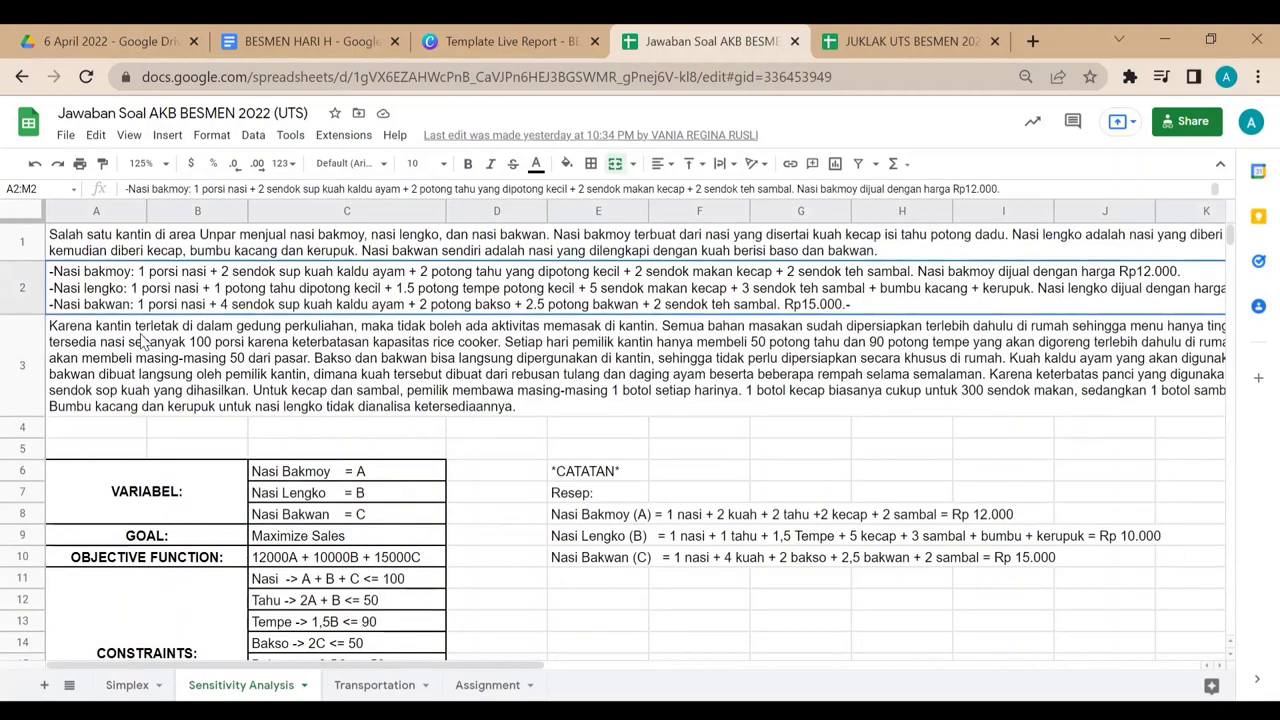
pyautogui.scroll(-2, 620, 408)
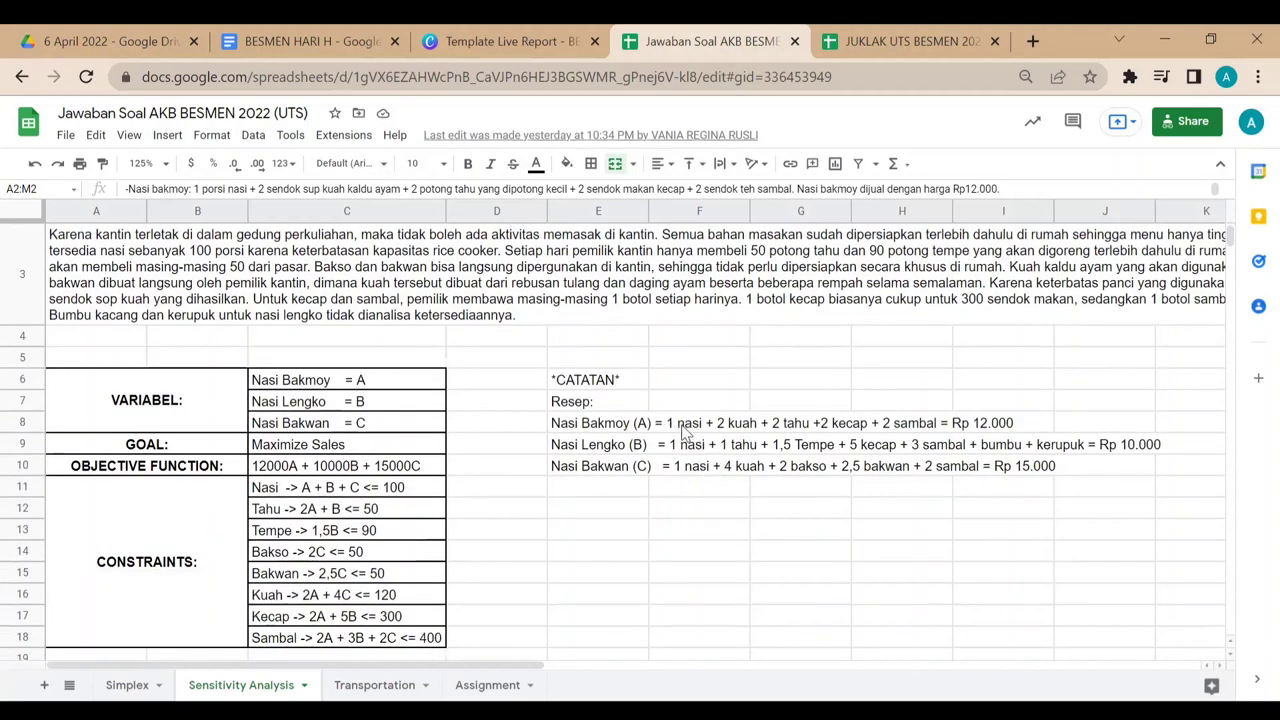
pyautogui.click(594, 432)
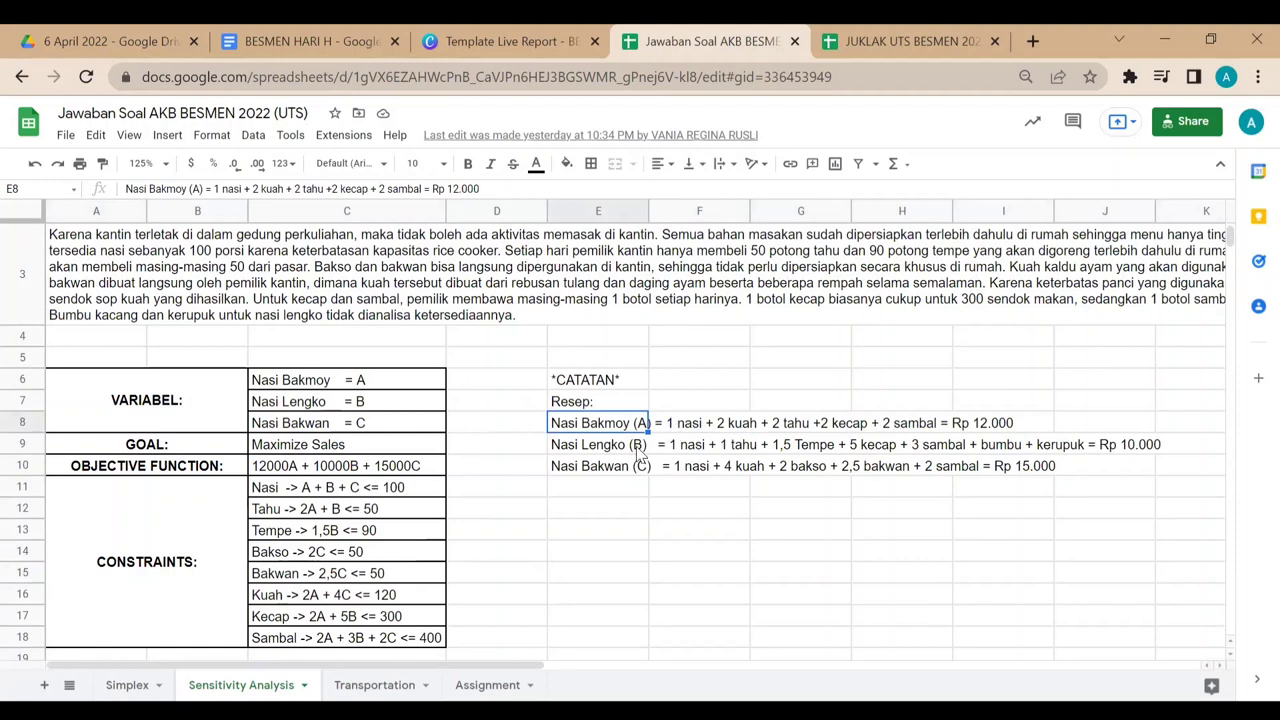
pyautogui.click(612, 446)
pyautogui.click(622, 471)
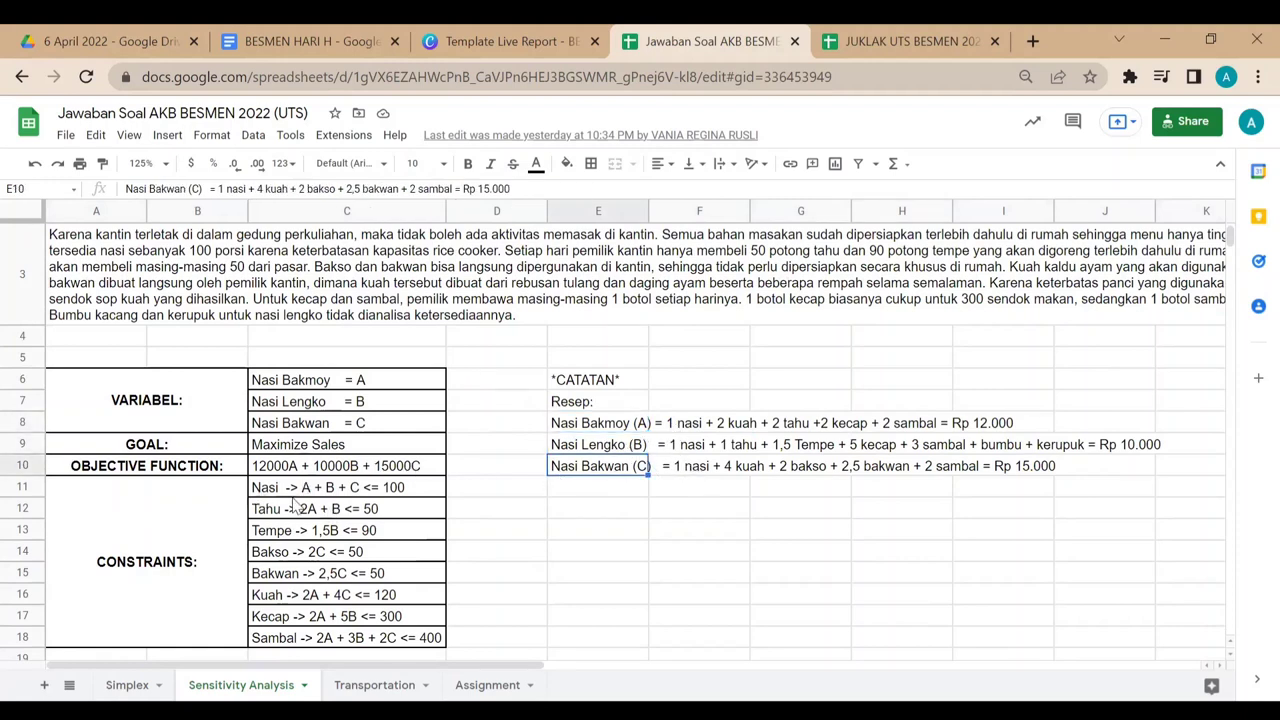
pyautogui.click(400, 494)
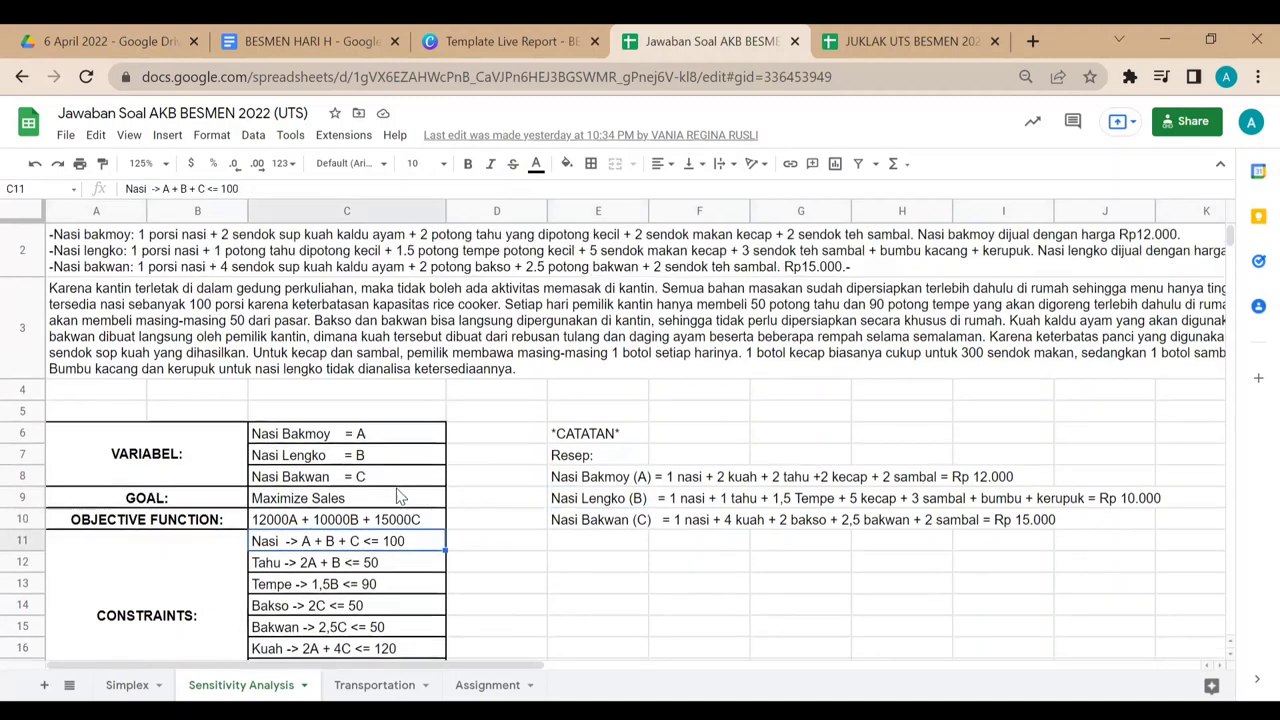
pyautogui.scroll(1, 400, 494)
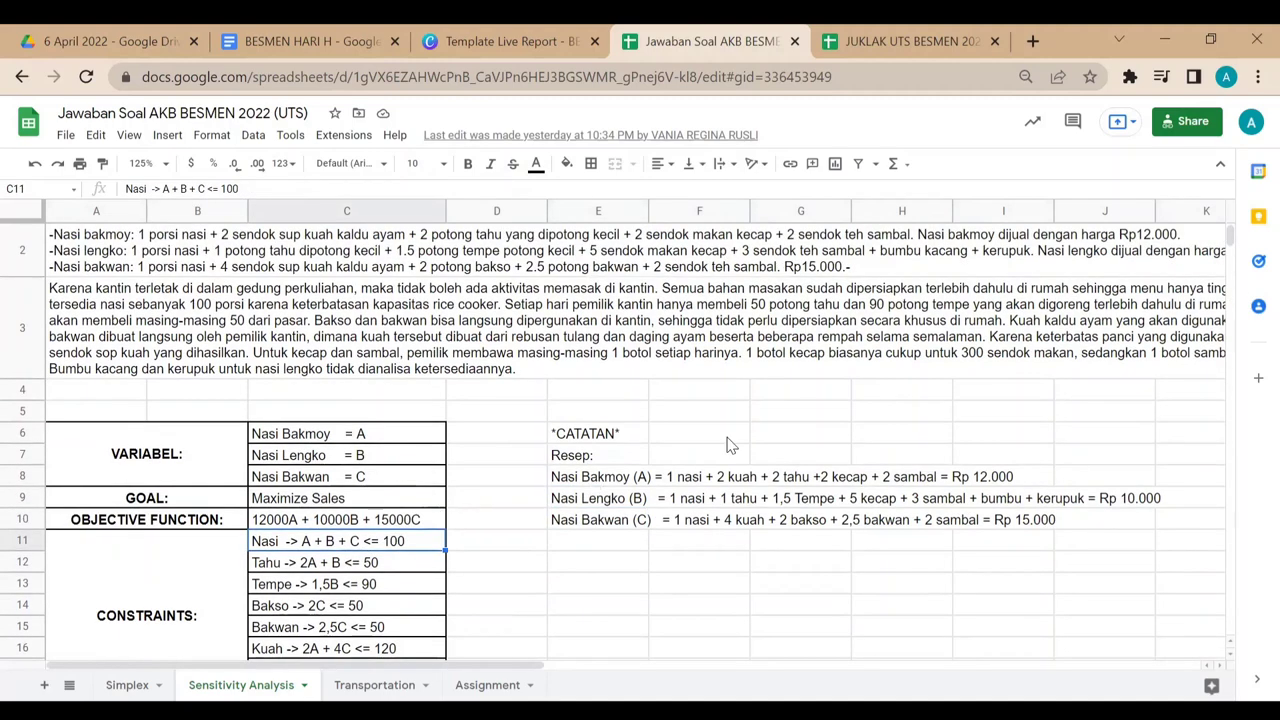
# Step: Compare the Tahu constraint with the tofu availability and the tofu amounts in the Nasi Bakmoy and Nasi Lengko recipe notes
pyautogui.click(100, 292)
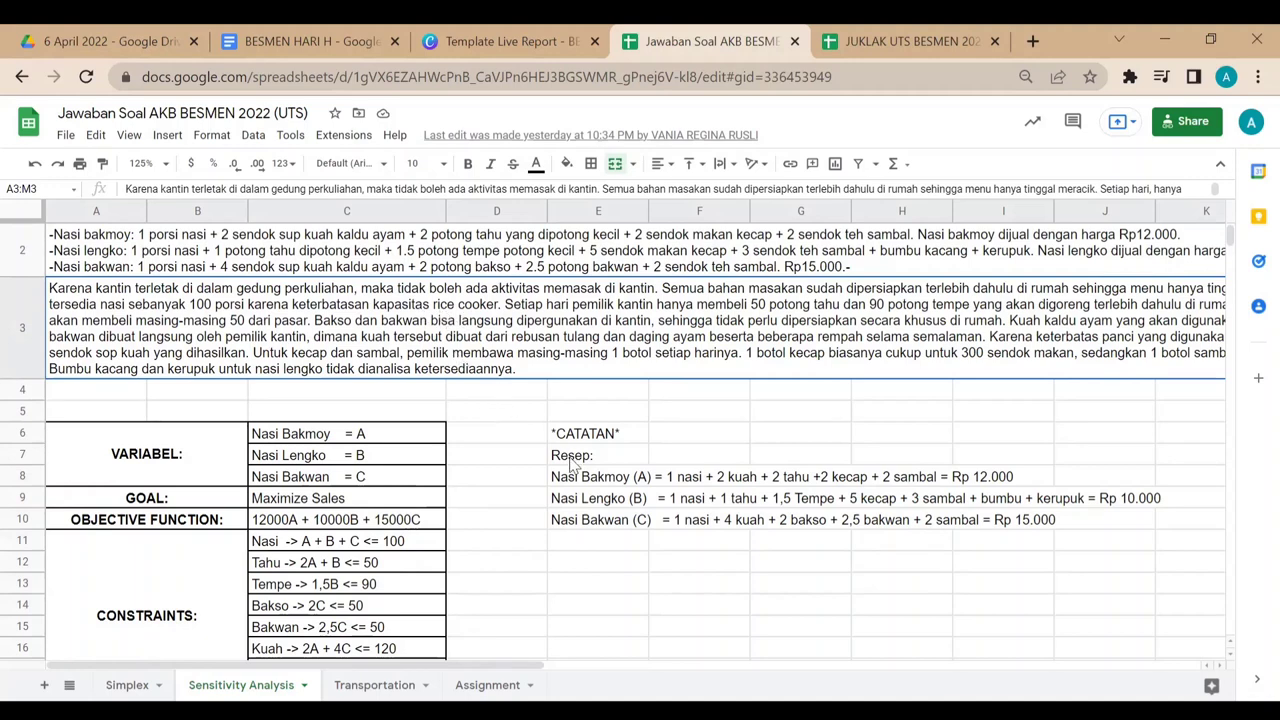
pyautogui.scroll(-1, 565, 488)
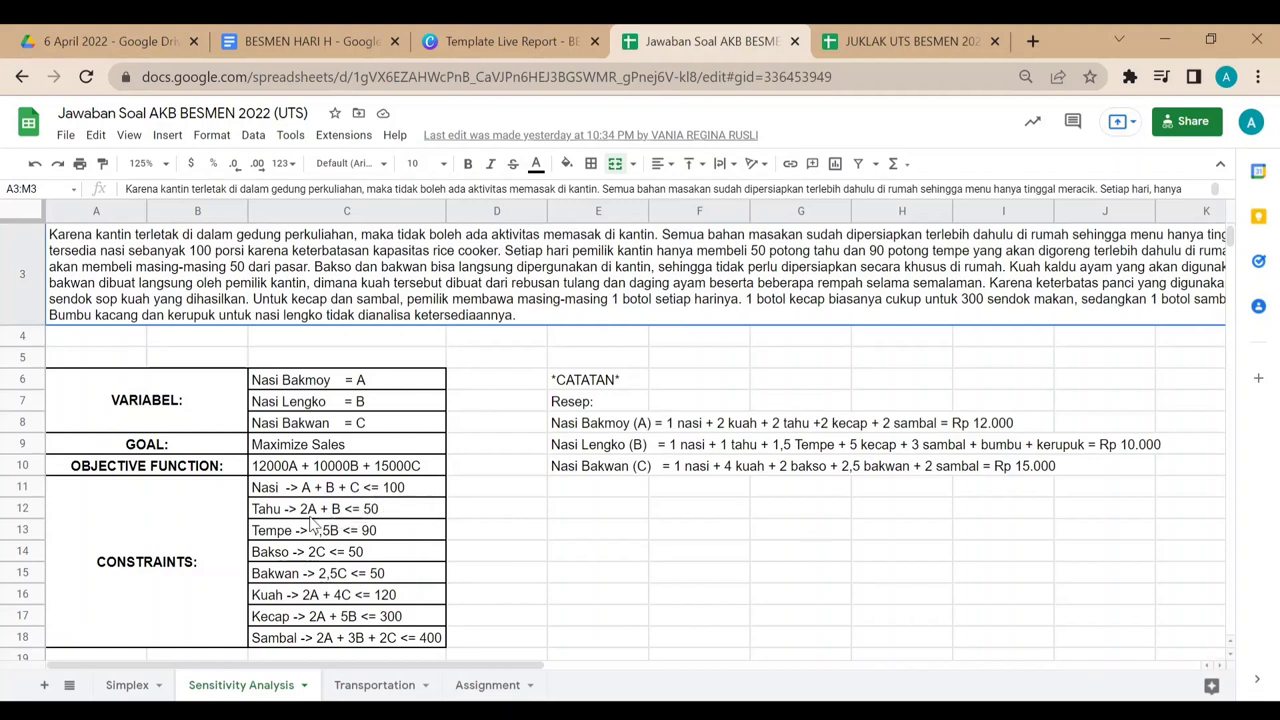
pyautogui.click(268, 514)
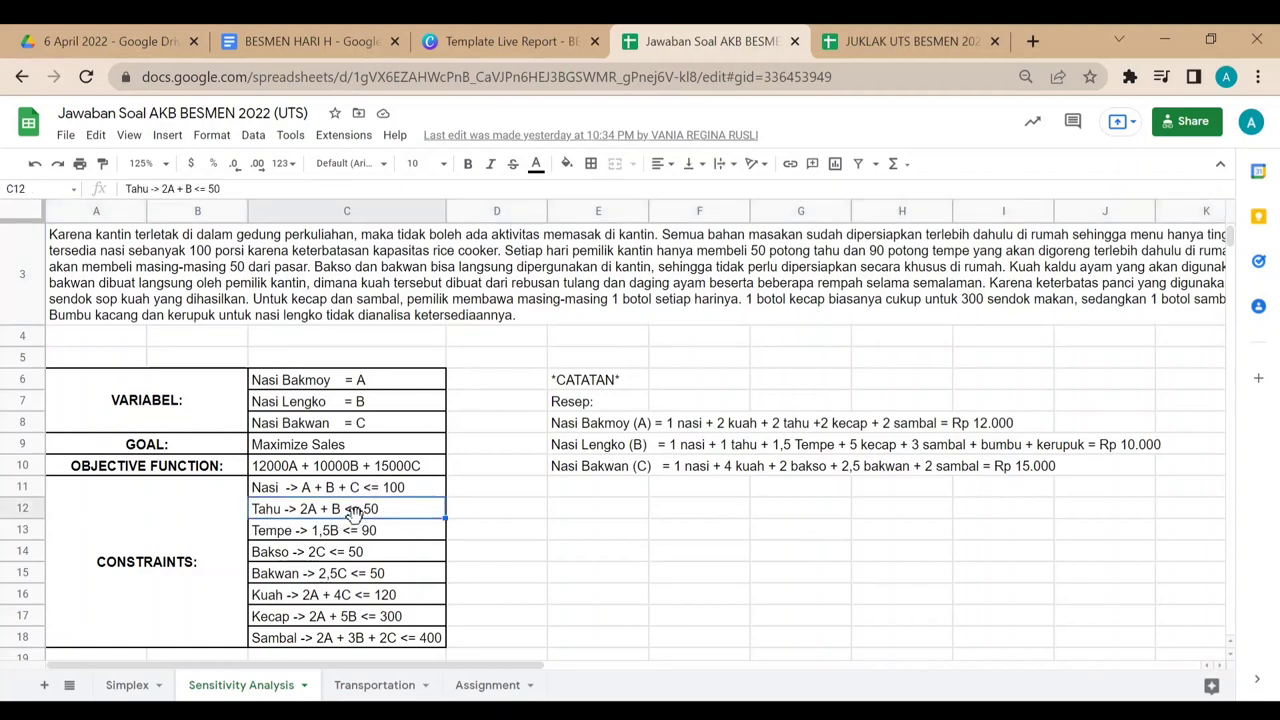
pyautogui.click(592, 428)
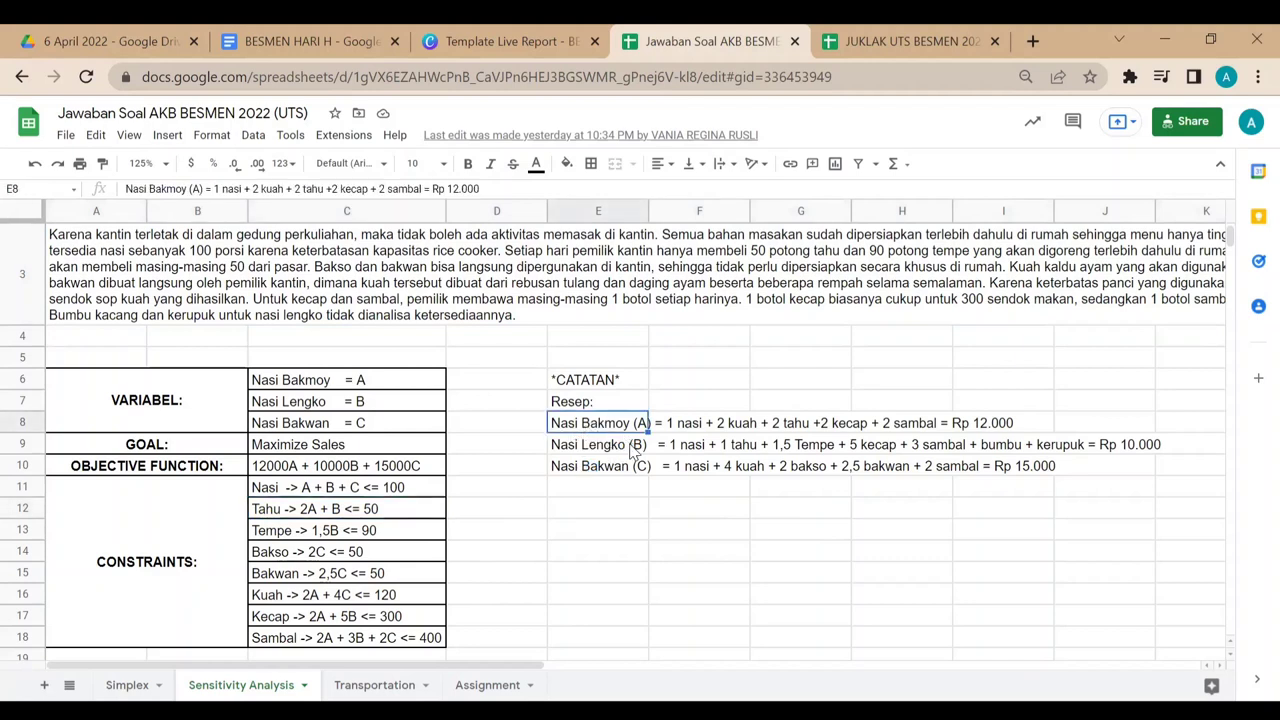
pyautogui.click(640, 447)
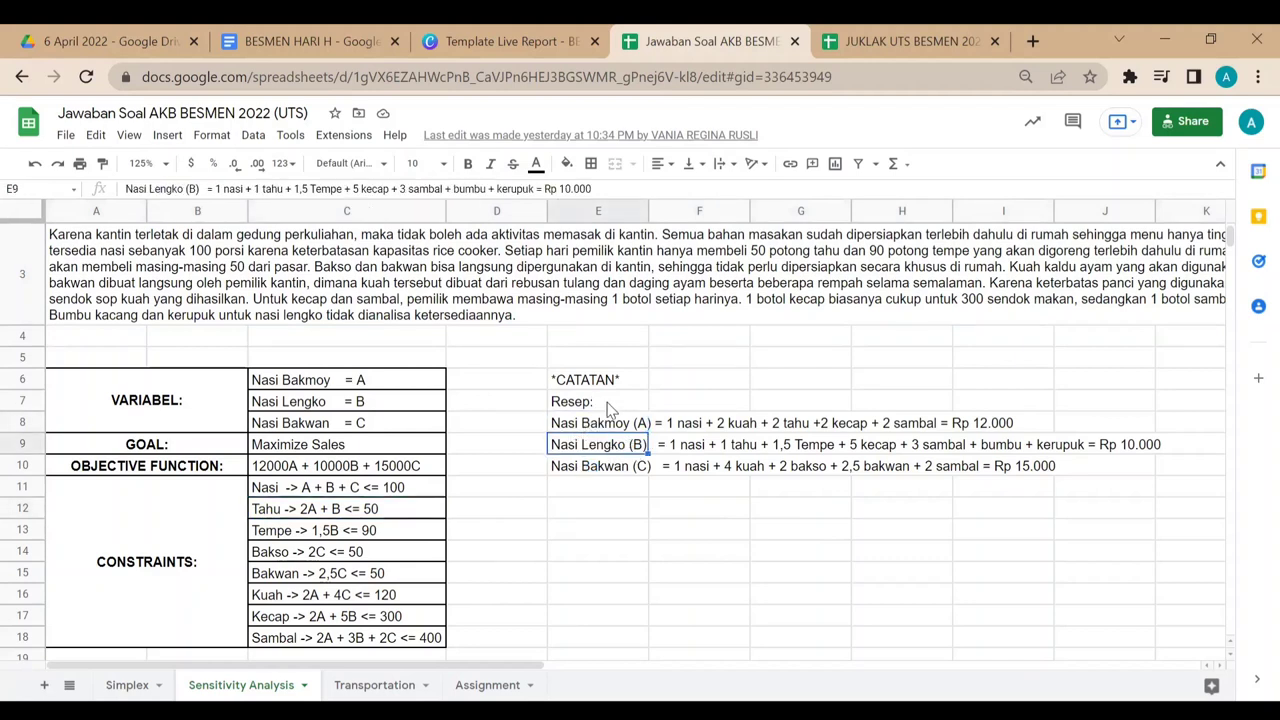
pyautogui.click(603, 428)
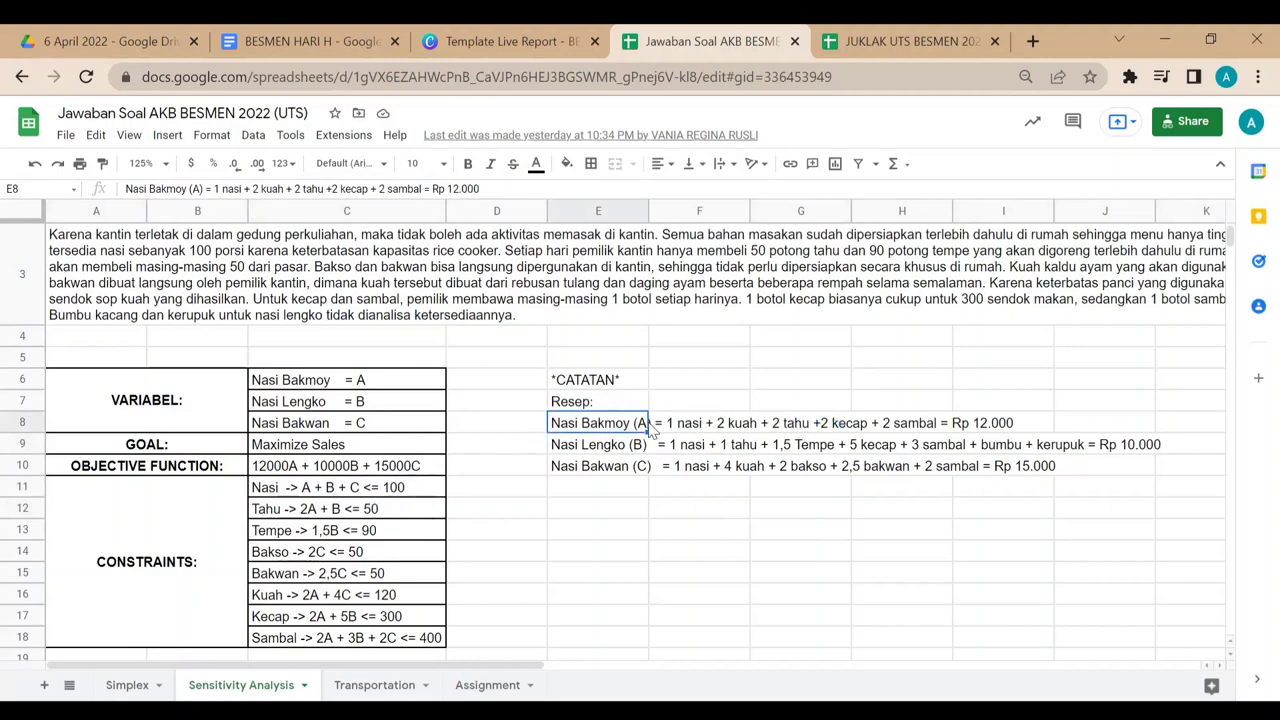
pyautogui.scroll(1, 636, 470)
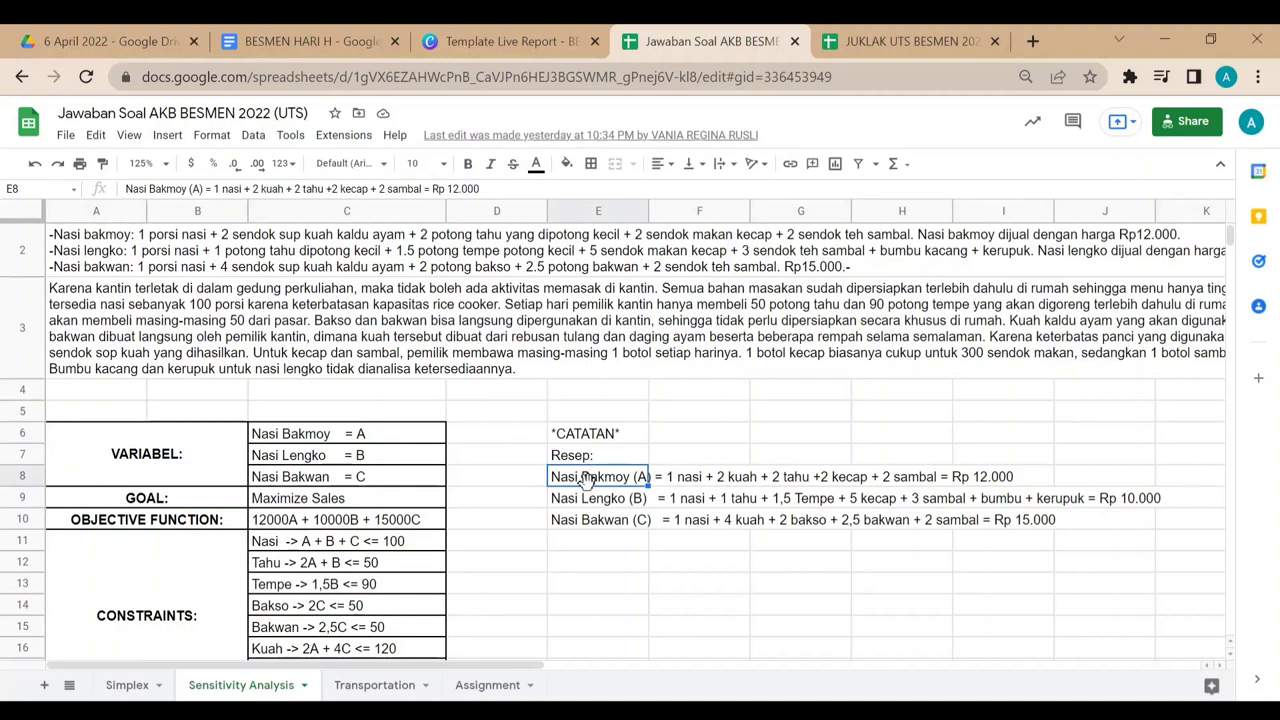
# Step: Check the Nasi Bakmoy, Nasi Lengko and Nasi Bakwan recipe notes for tofu against the A and B terms of the Tahu constraint
pyautogui.click(608, 501)
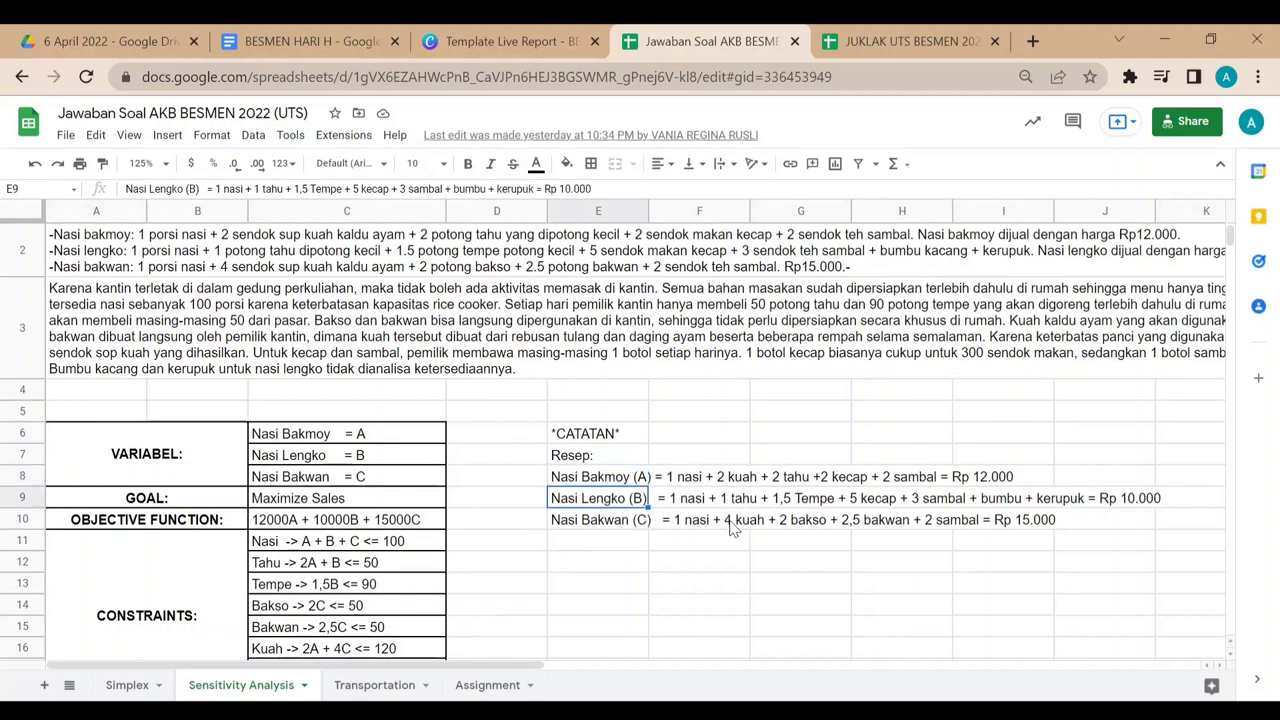
pyautogui.press('Down')
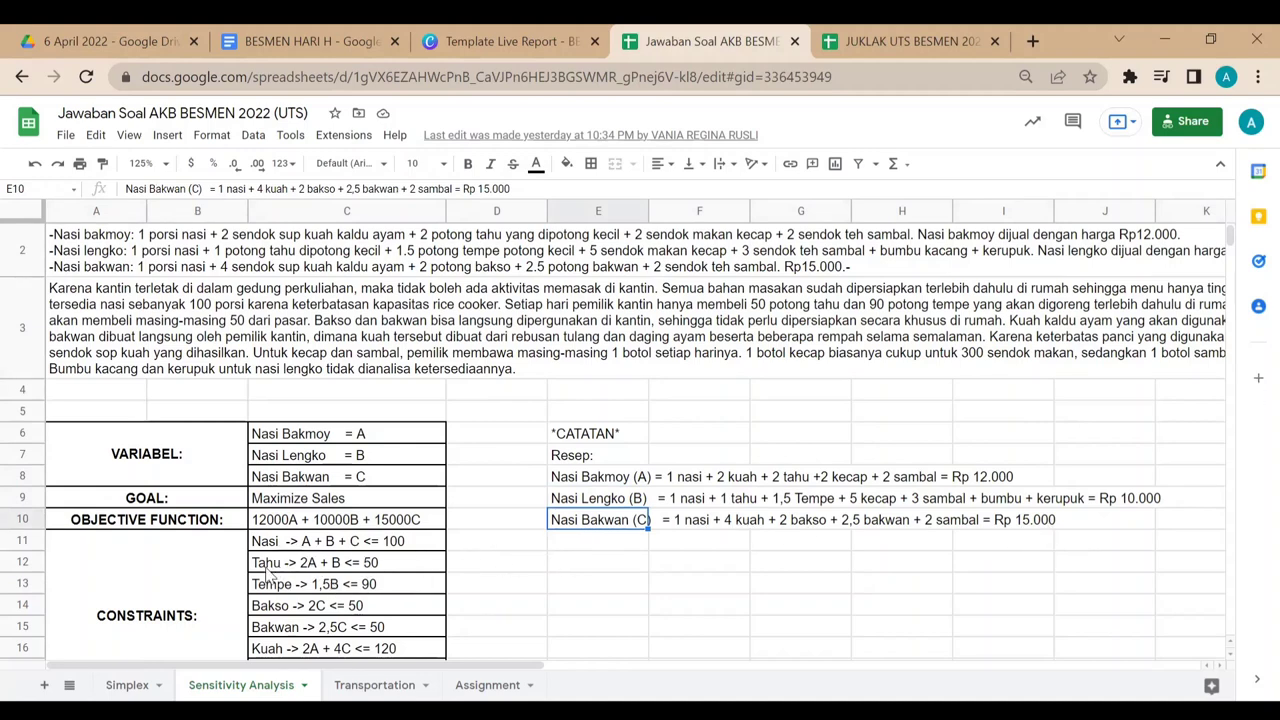
pyautogui.click(268, 567)
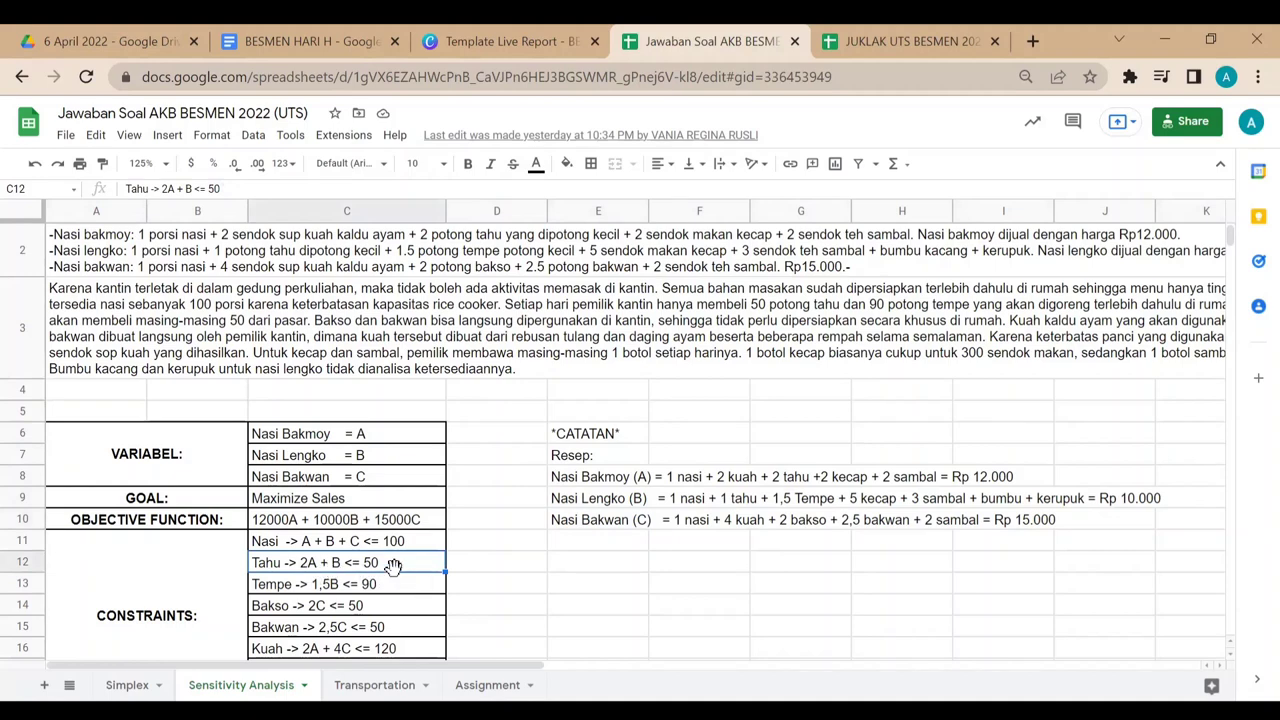
pyautogui.click(805, 483)
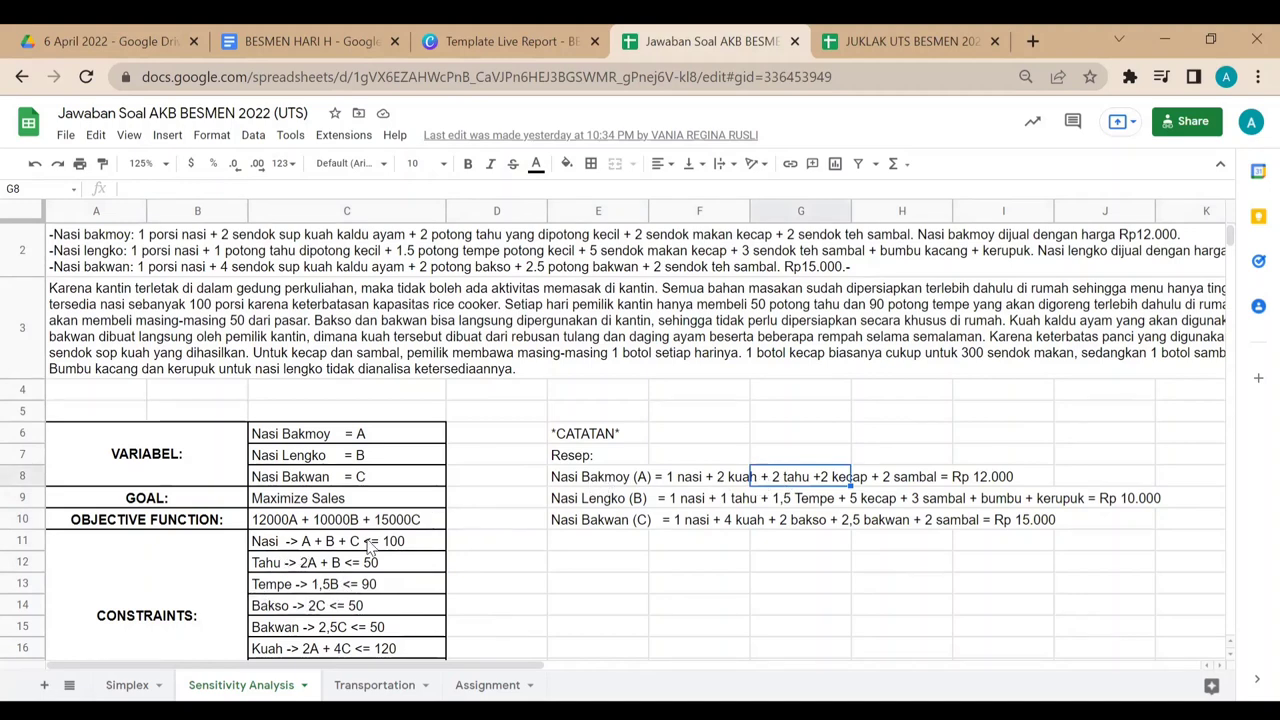
pyautogui.click(743, 505)
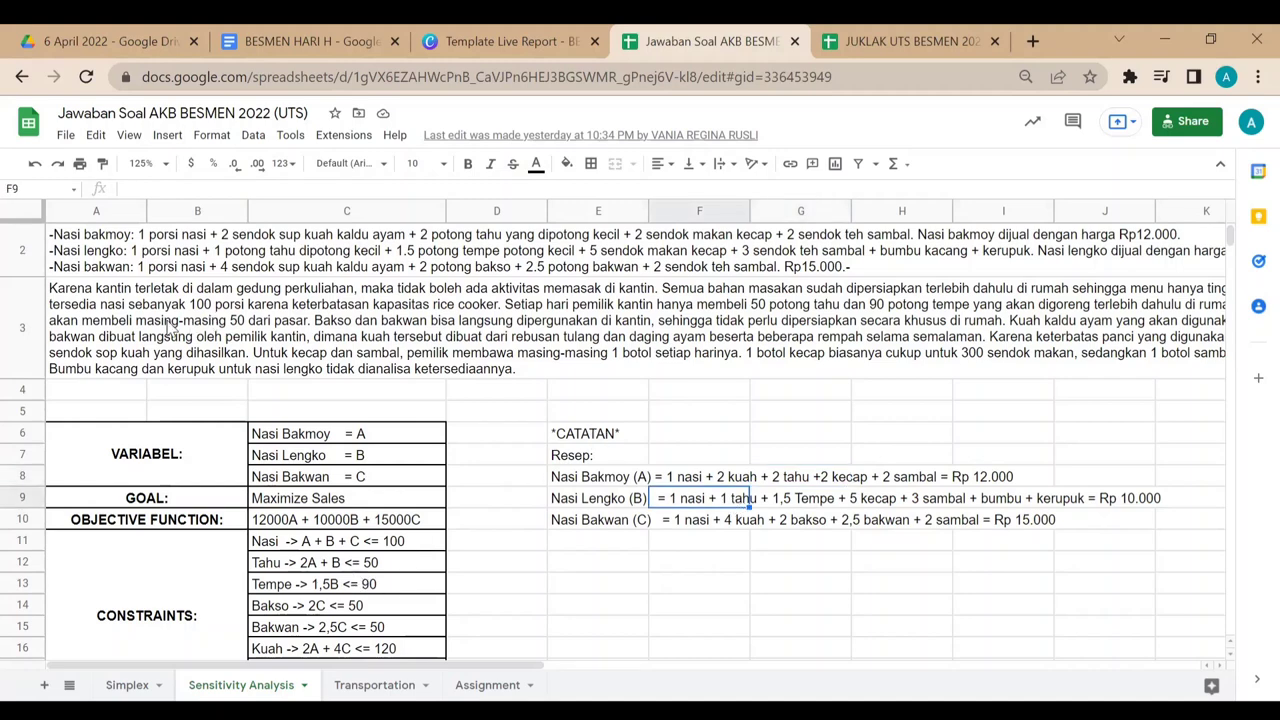
# Step: Compare the Tempe constraint with the tempeh availability in the ingredient paragraph and the tempeh amounts in the three recipe notes
pyautogui.click(398, 316)
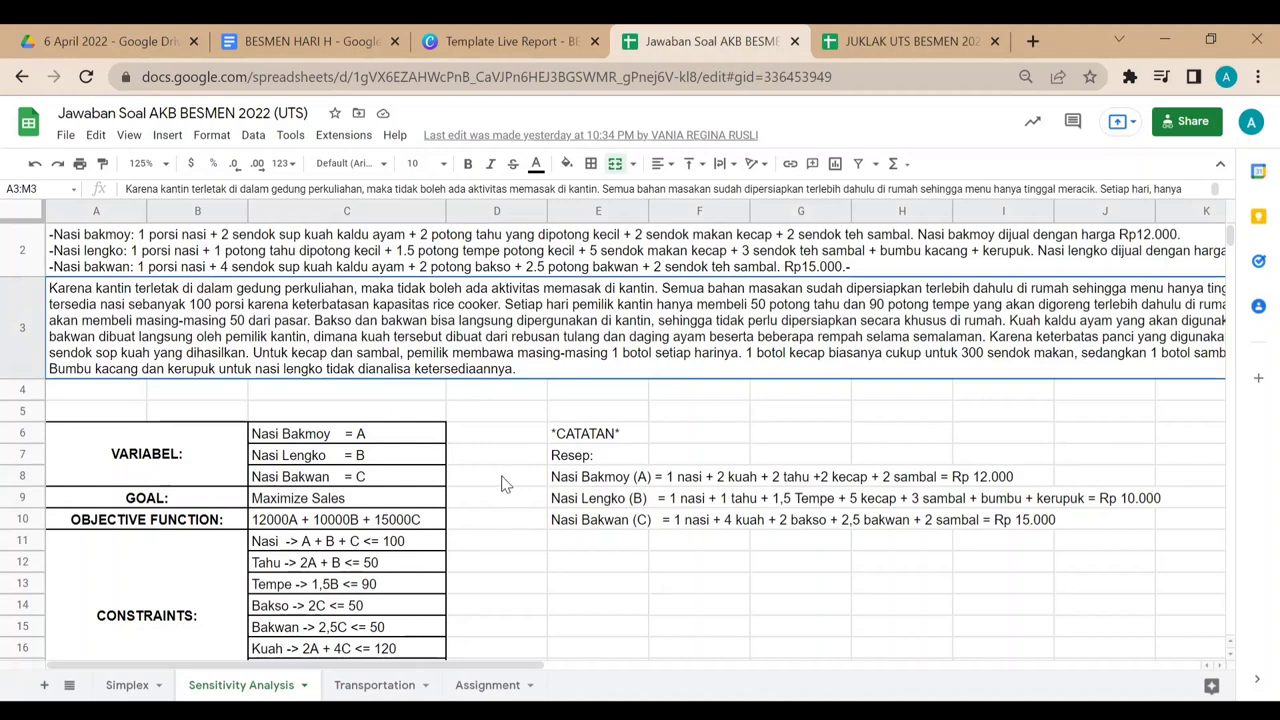
pyautogui.click(393, 588)
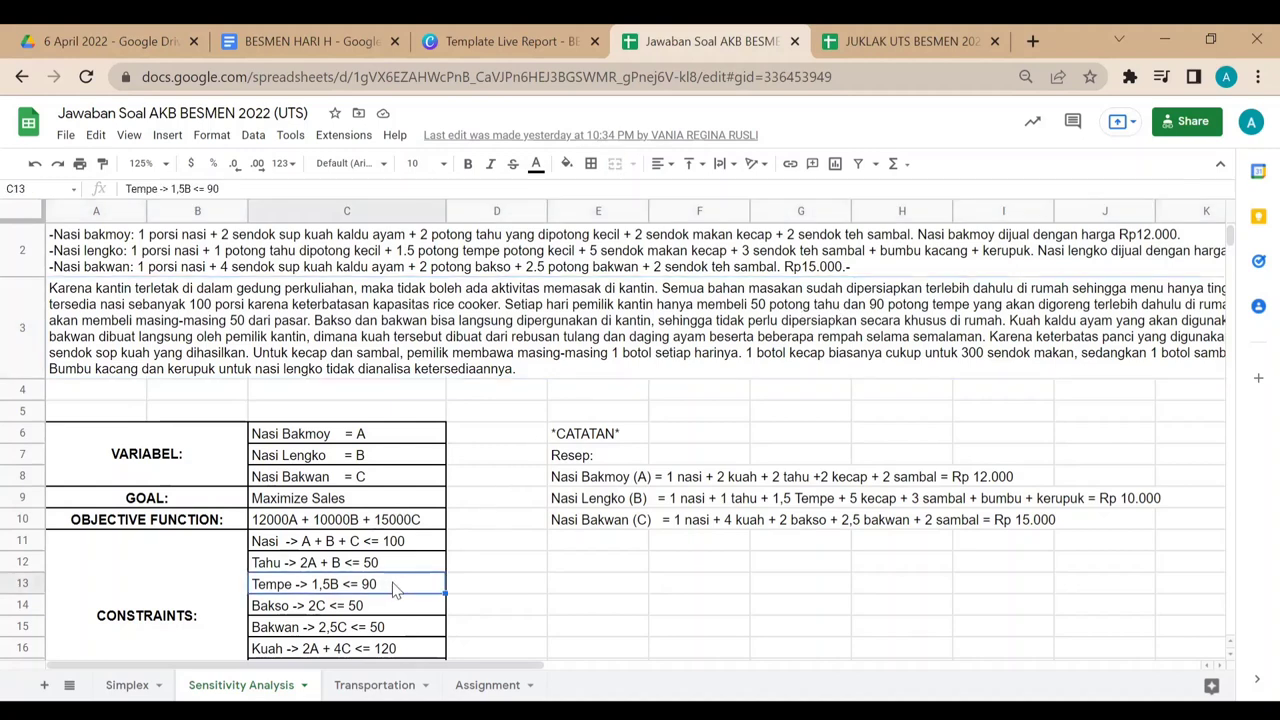
pyautogui.click(599, 480)
pyautogui.click(609, 505)
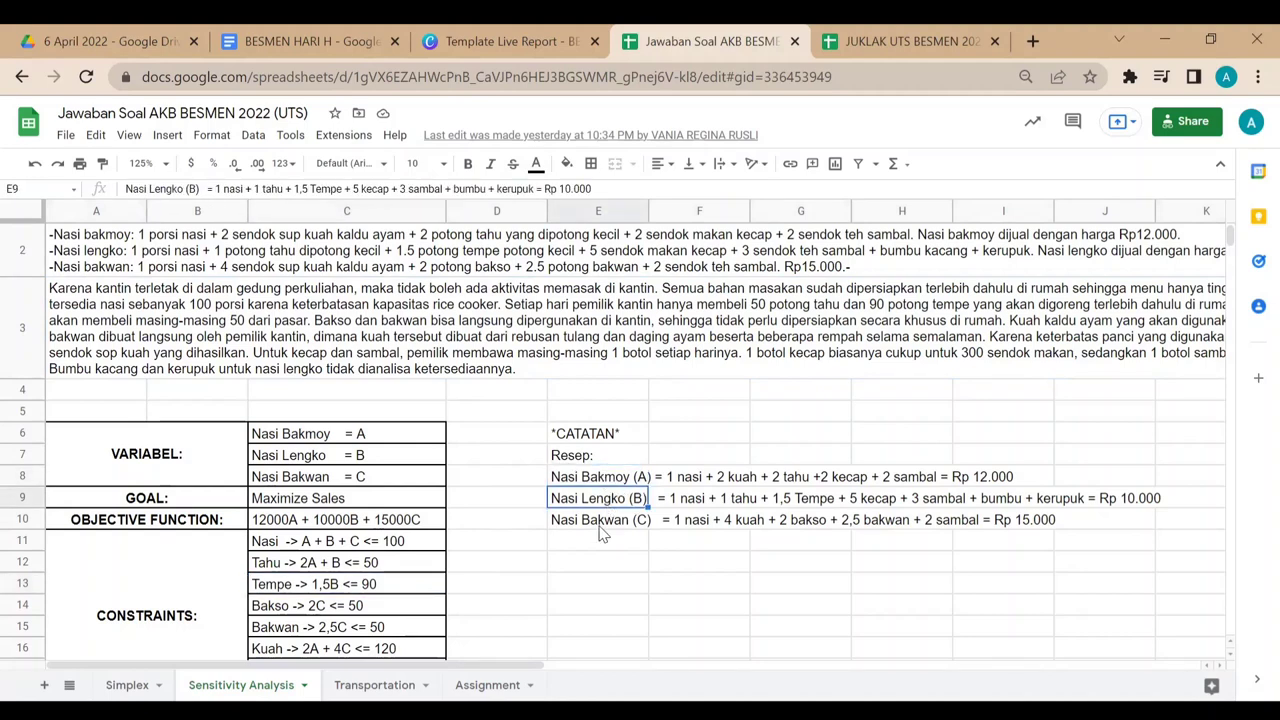
pyautogui.click(597, 522)
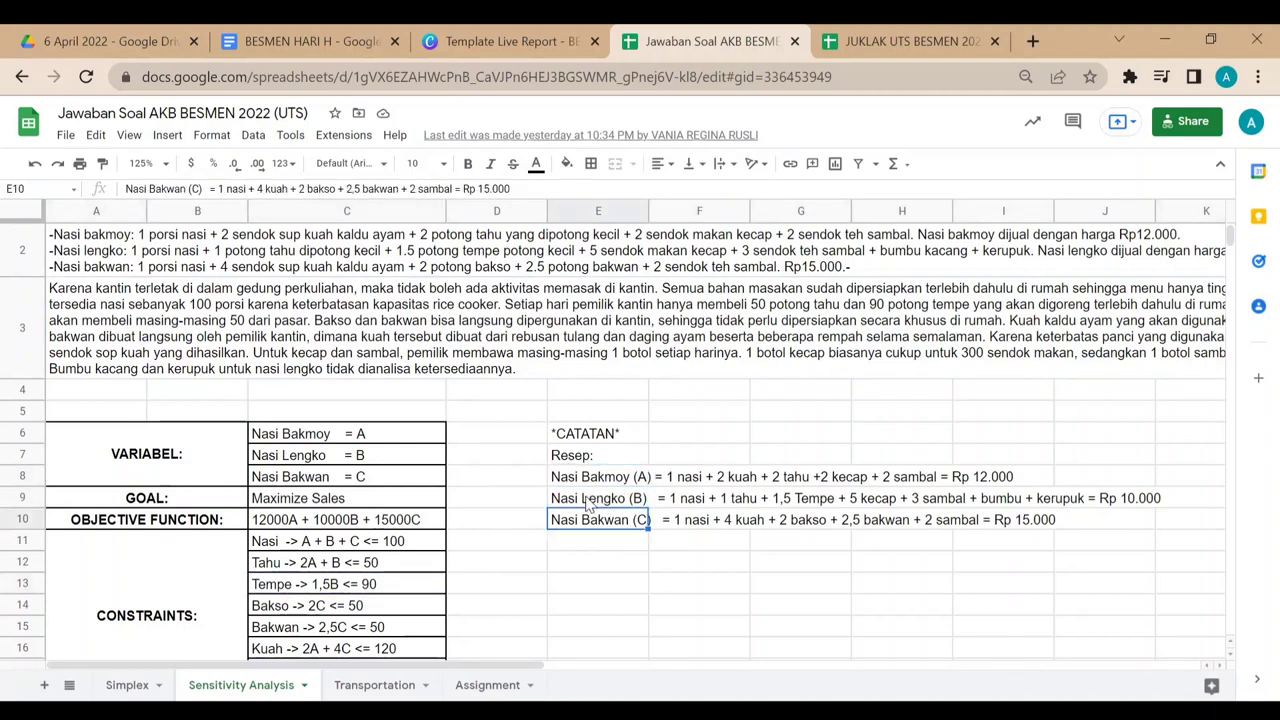
pyautogui.click(589, 504)
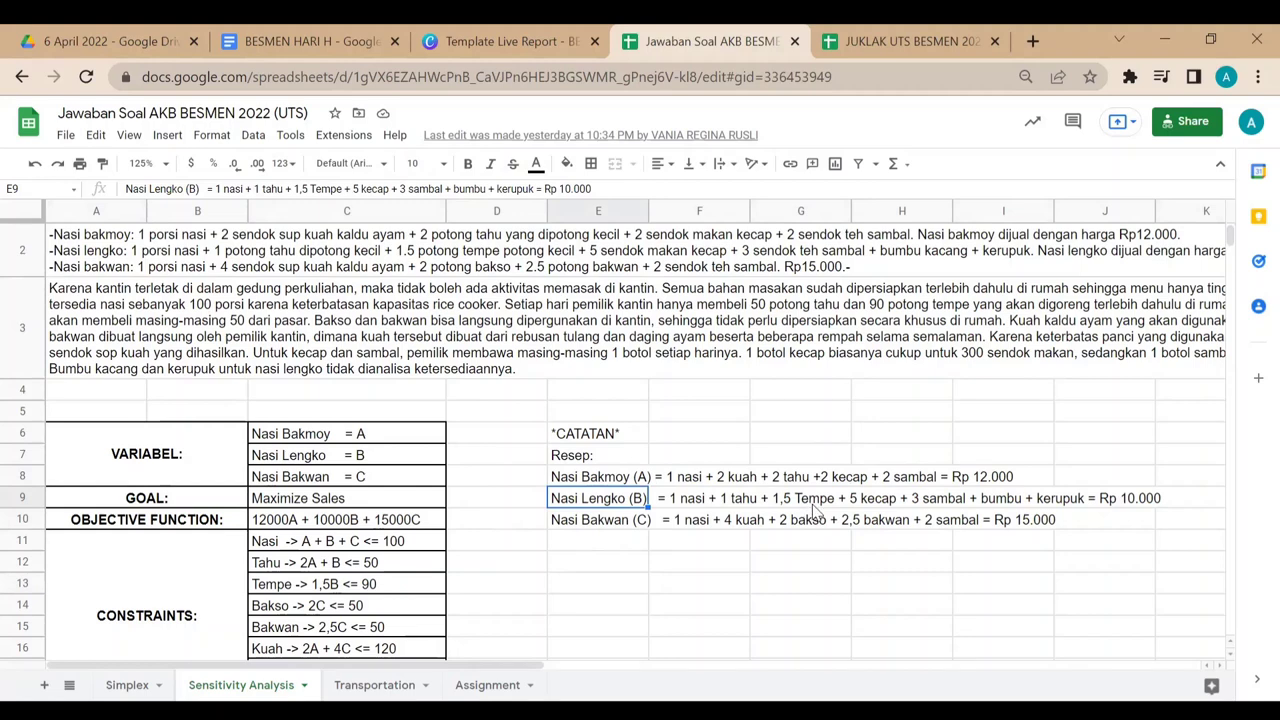
pyautogui.click(364, 589)
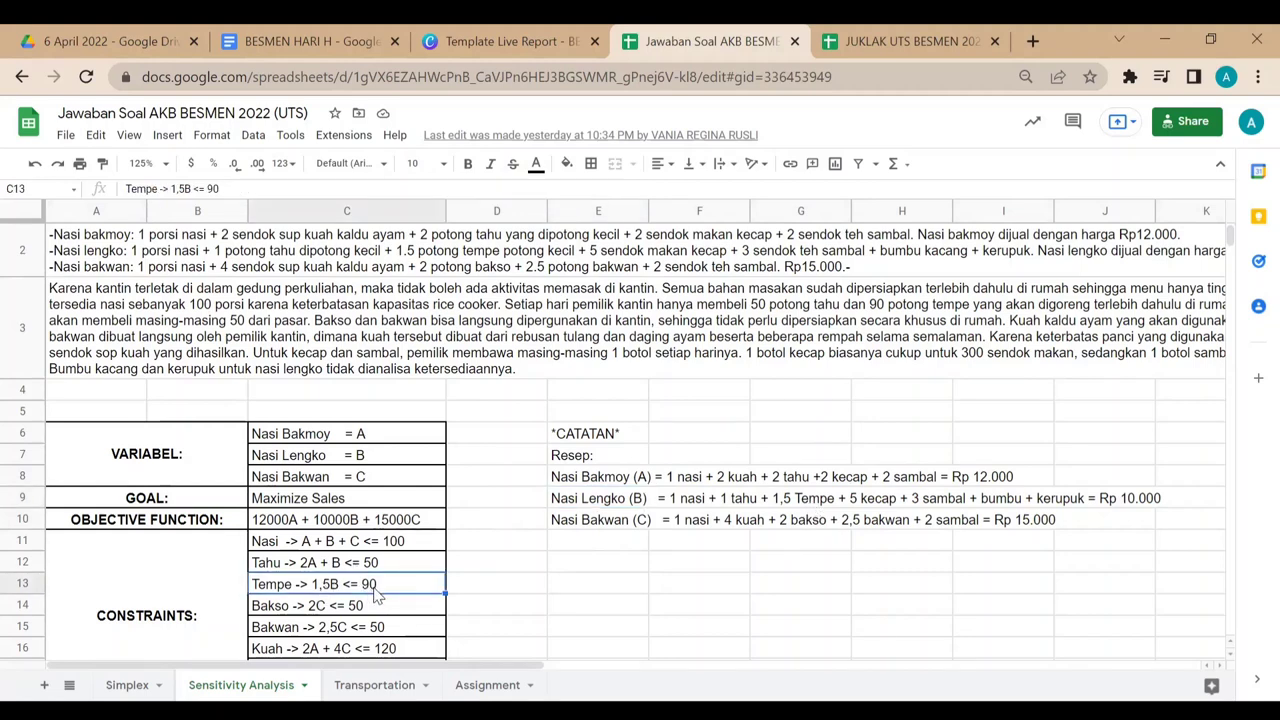
pyautogui.click(896, 318)
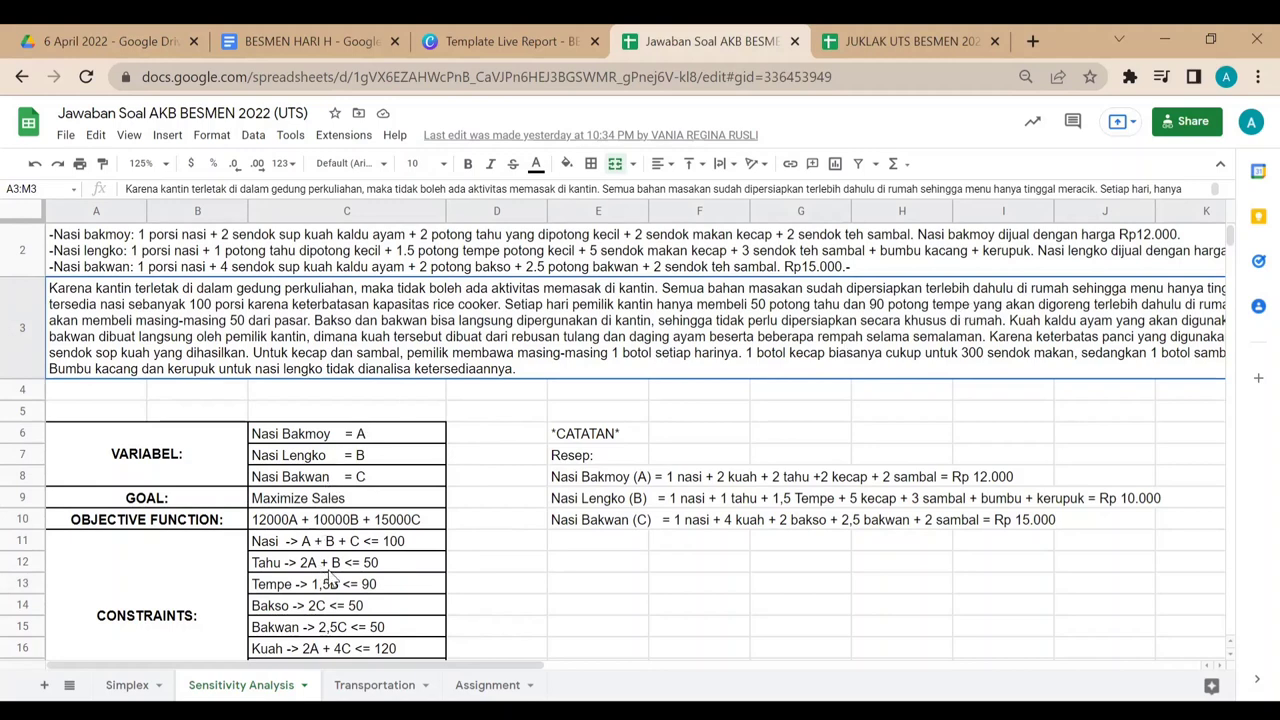
# Step: Compare the Bakso and Bakwan constraints with the market purchase quantities in the paragraph and the amounts in the Nasi Bakwan recipe note
pyautogui.click(336, 608)
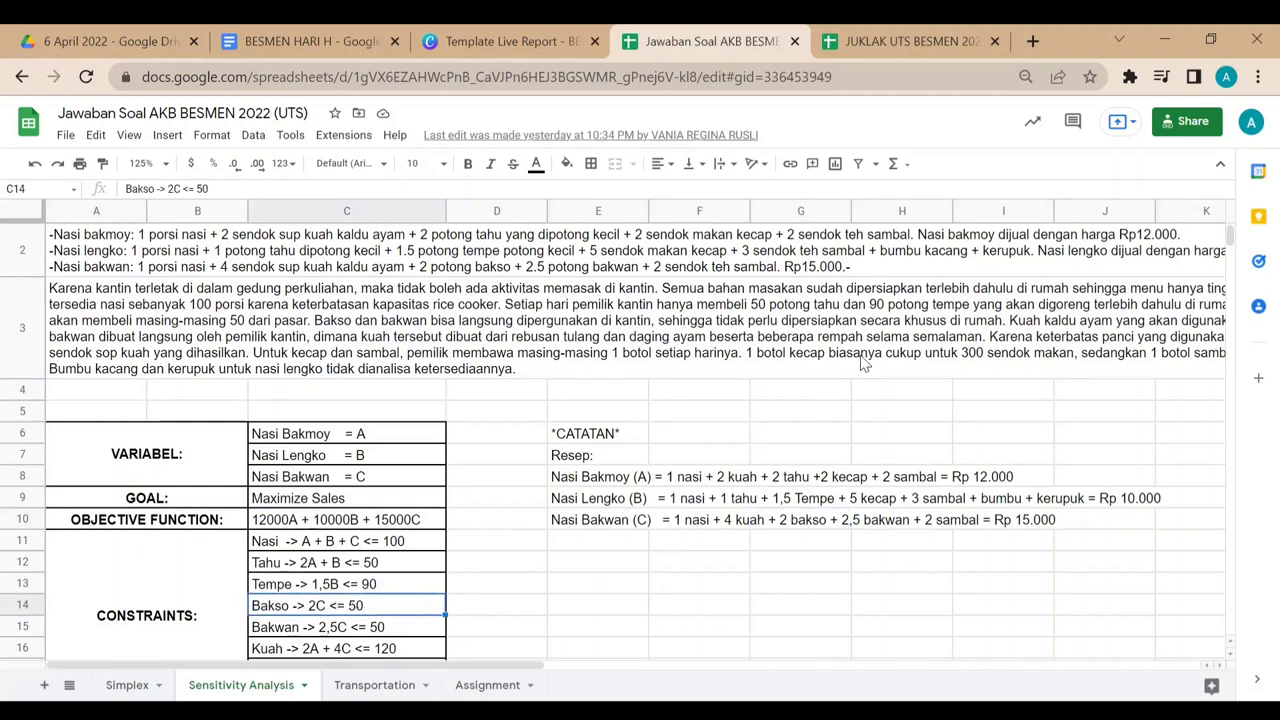
pyautogui.click(240, 336)
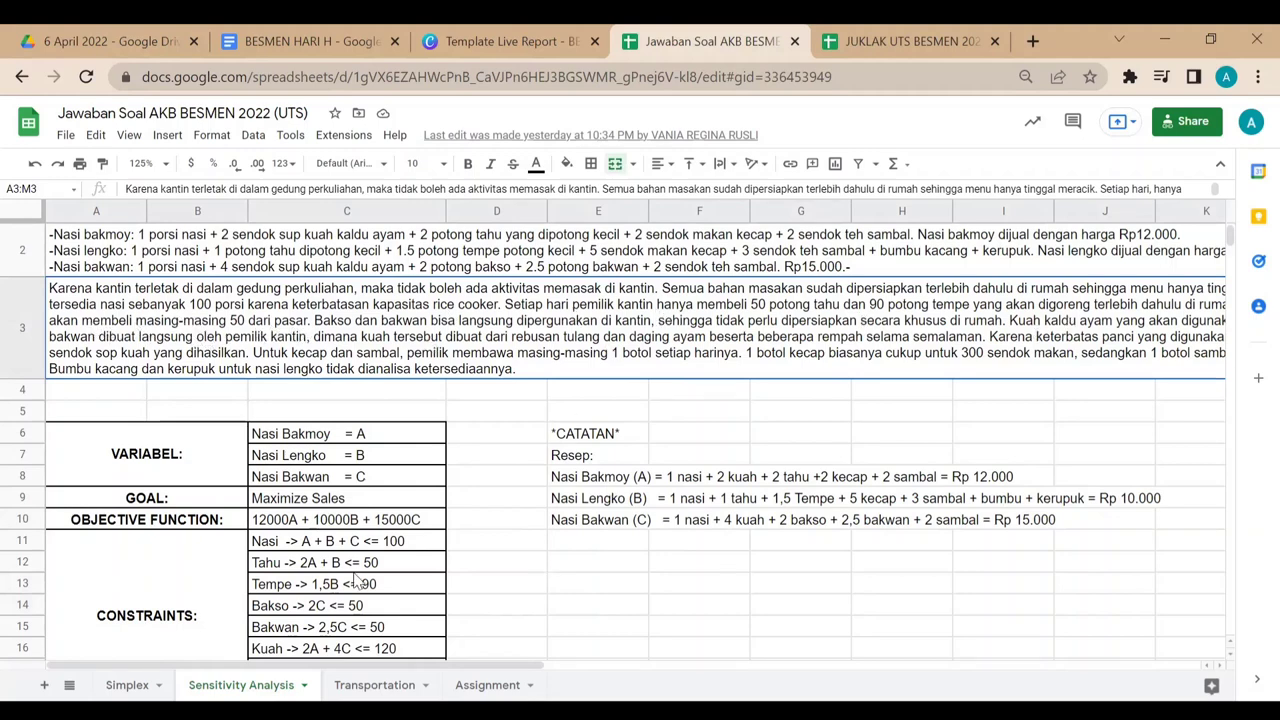
pyautogui.click(355, 632)
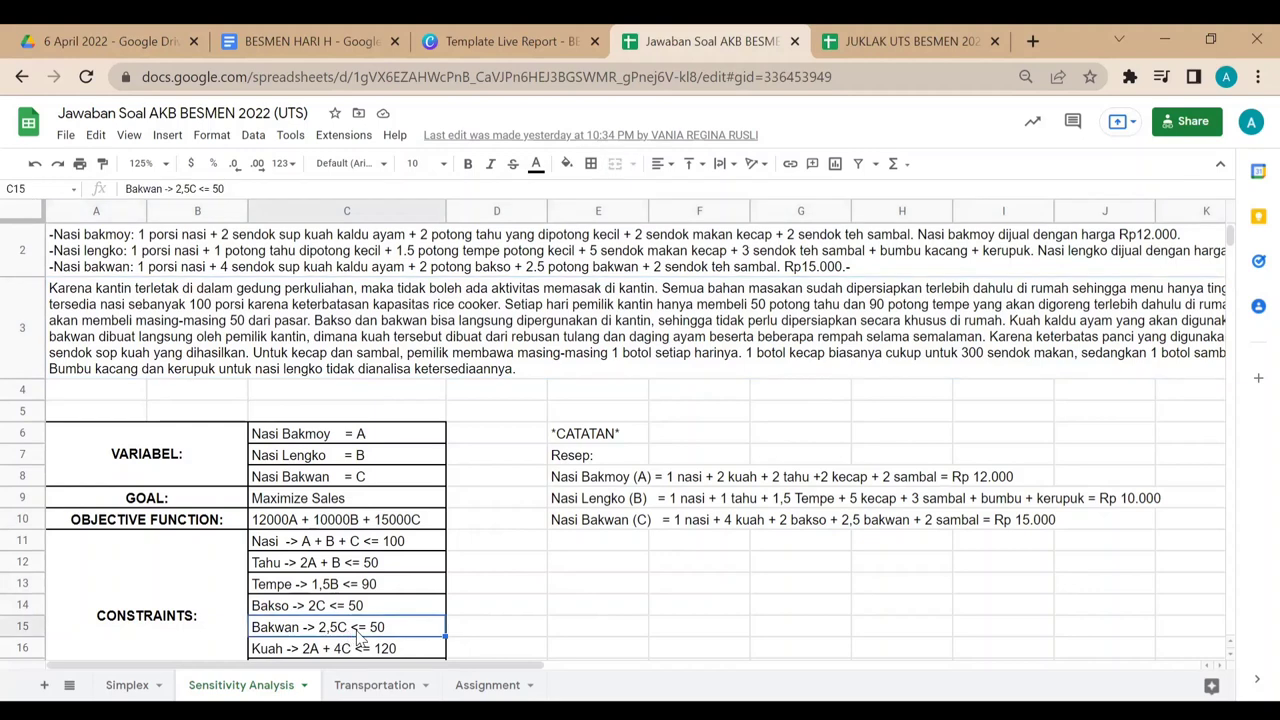
pyautogui.click(634, 522)
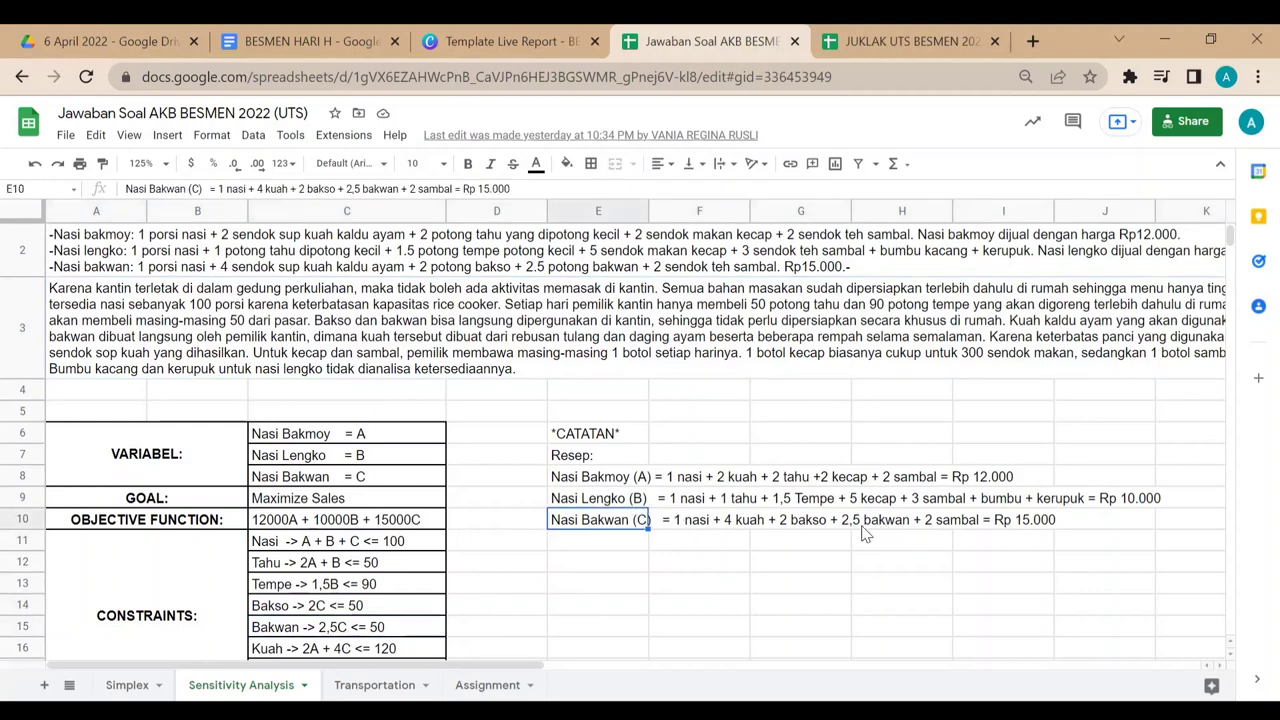
pyautogui.click(381, 627)
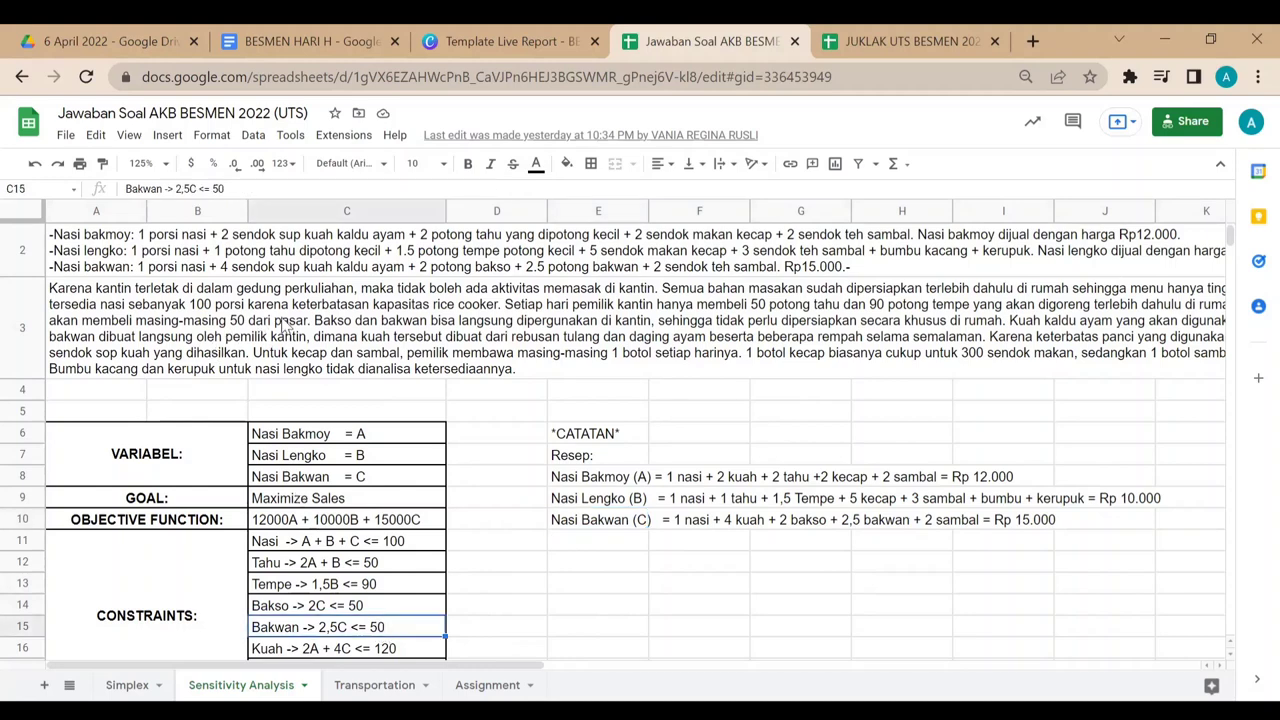
pyautogui.click(240, 336)
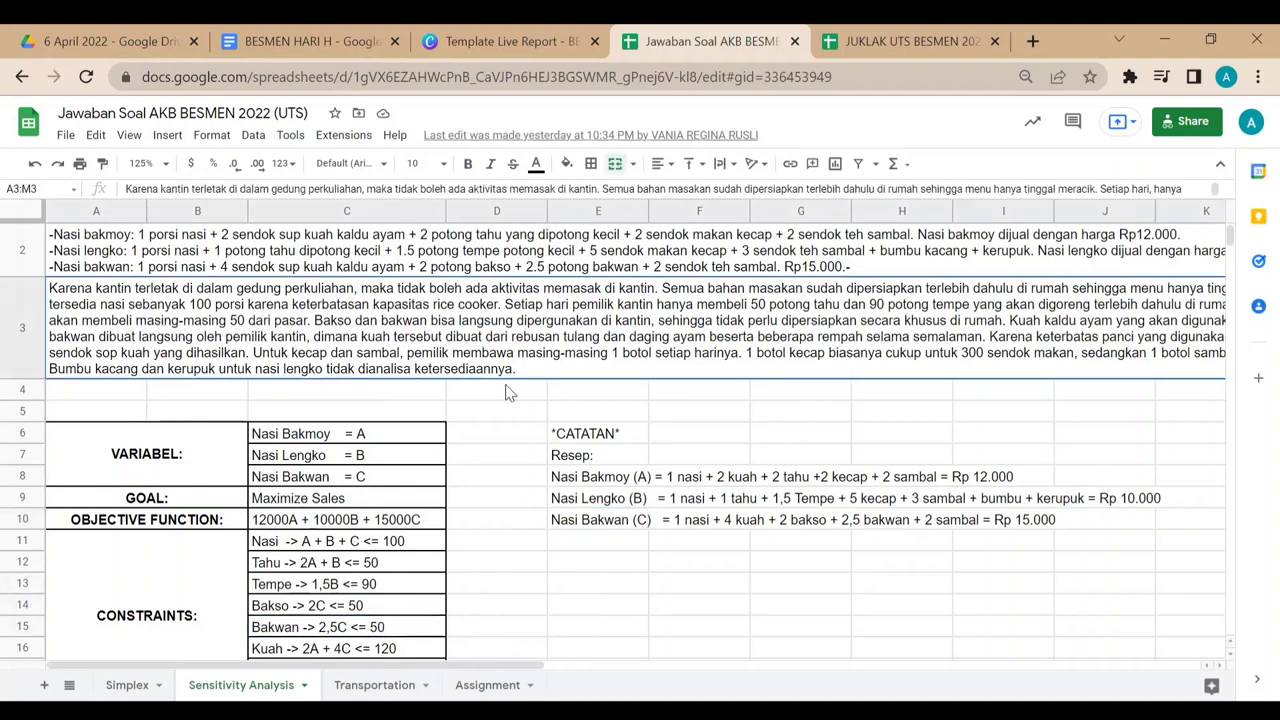
# Step: Compare the Kuah constraint with the broth availability stated in the full width of the ingredient paragraph
pyautogui.scroll(-1, 622, 505)
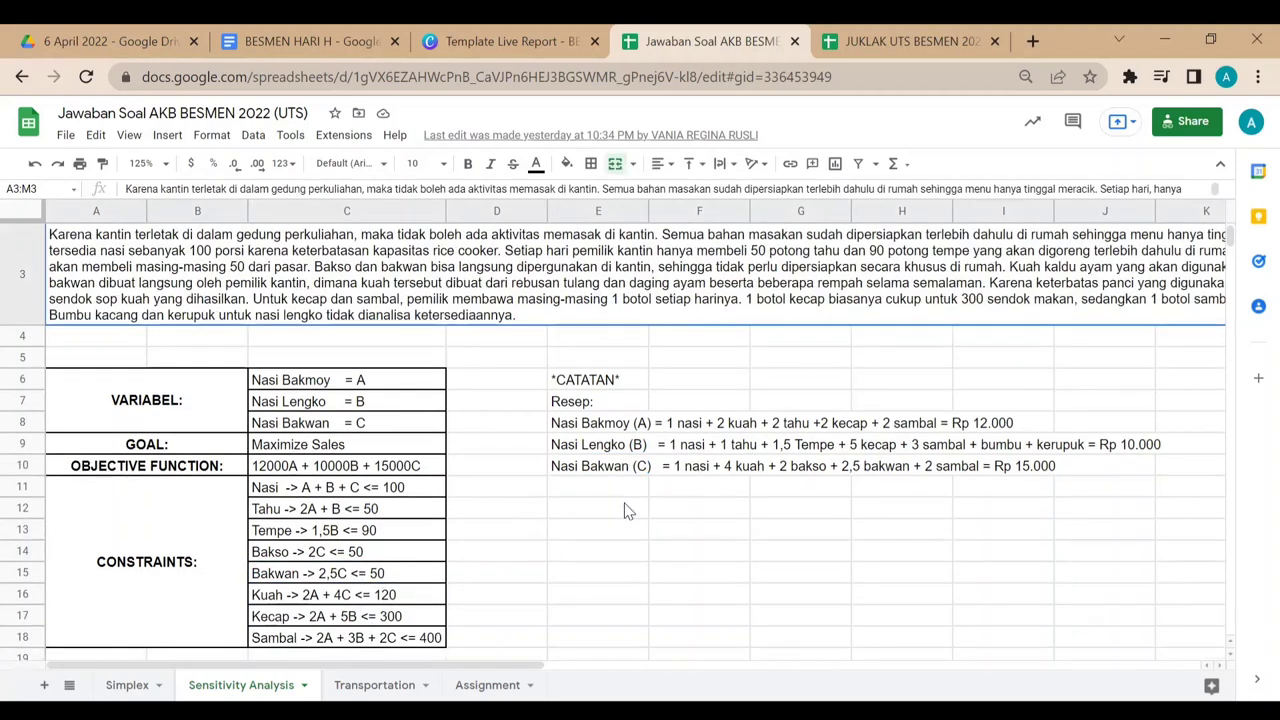
pyautogui.click(379, 617)
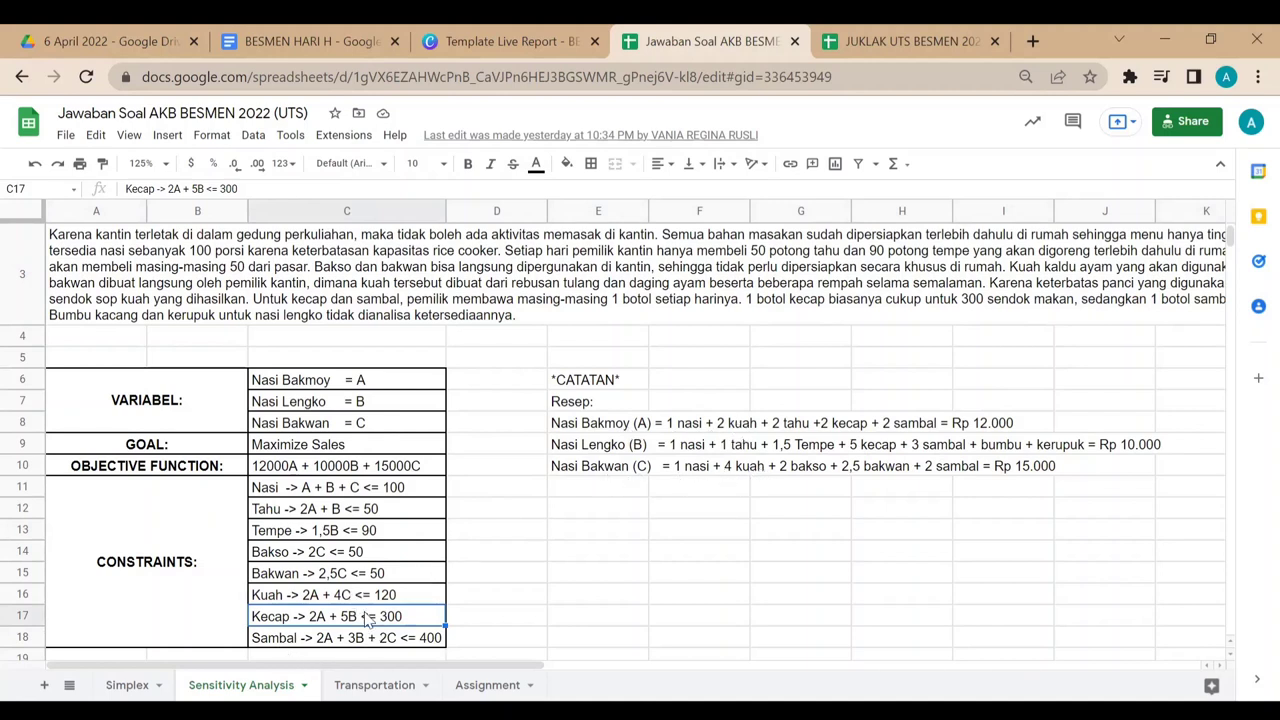
pyautogui.click(326, 596)
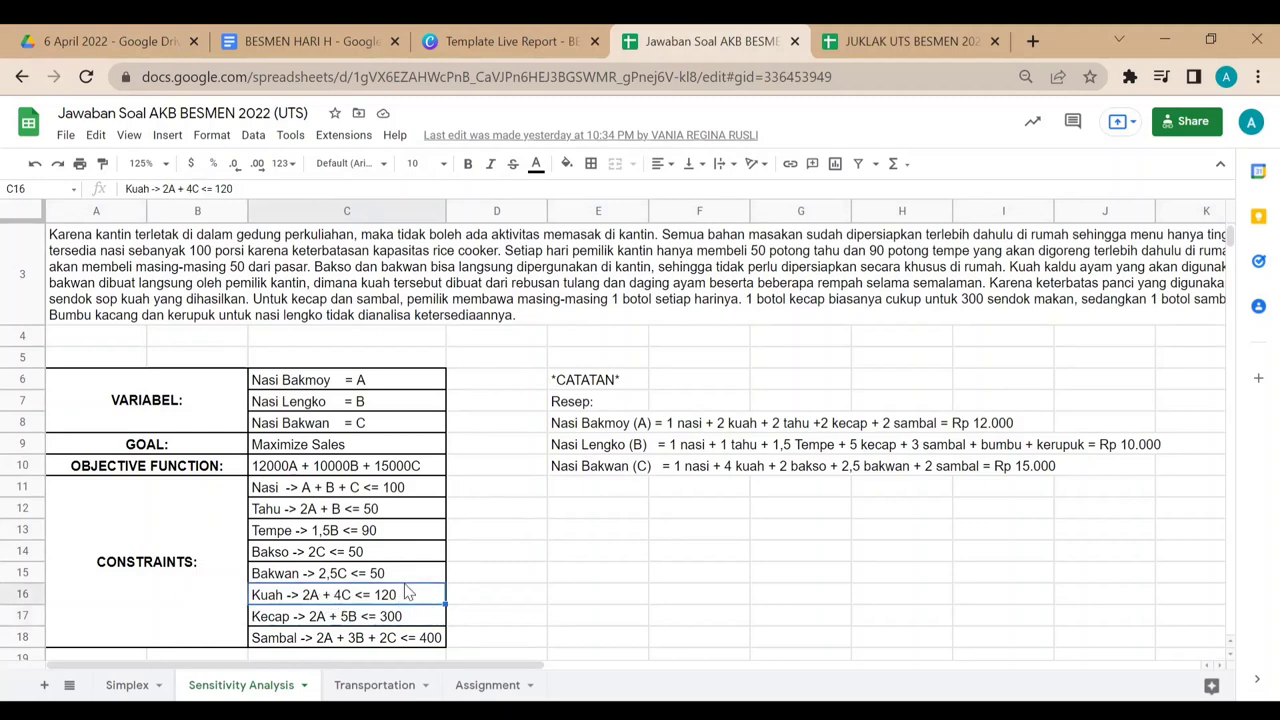
pyautogui.scroll(1, 720, 580)
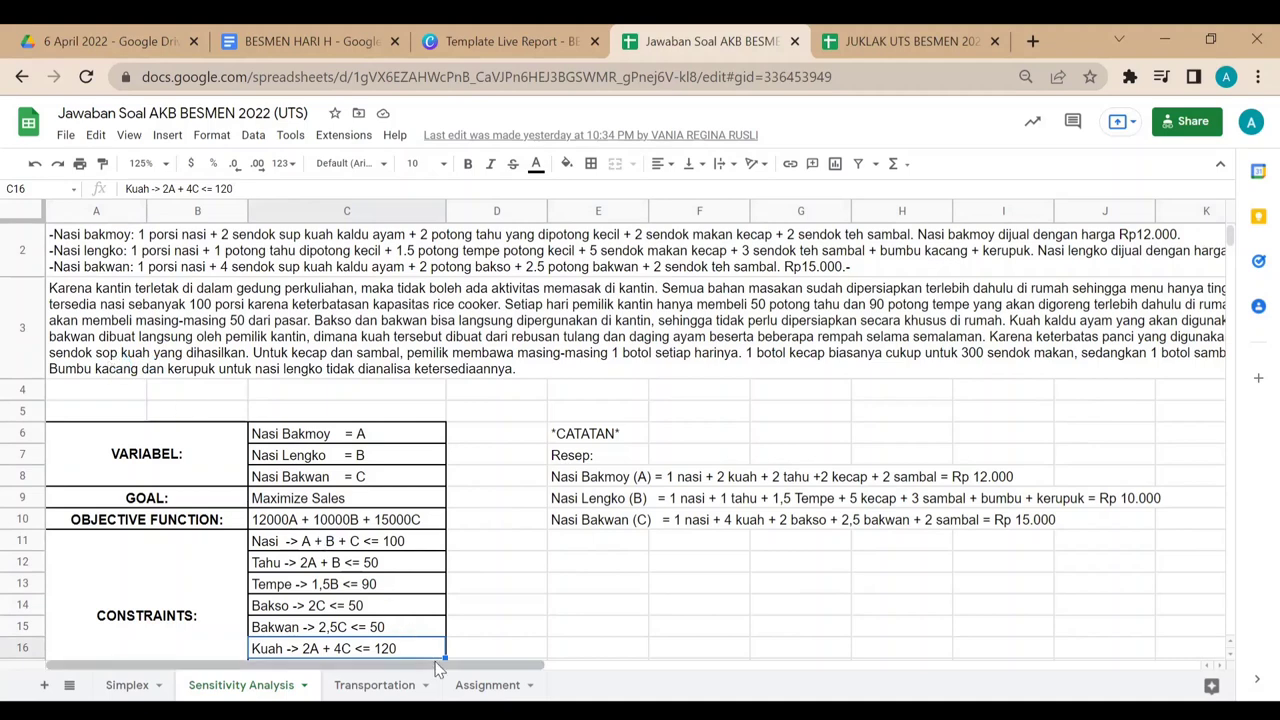
pyautogui.hscroll(2, 520, 678)
pyautogui.moveTo(612, 665); pyautogui.dragTo(380, 664)
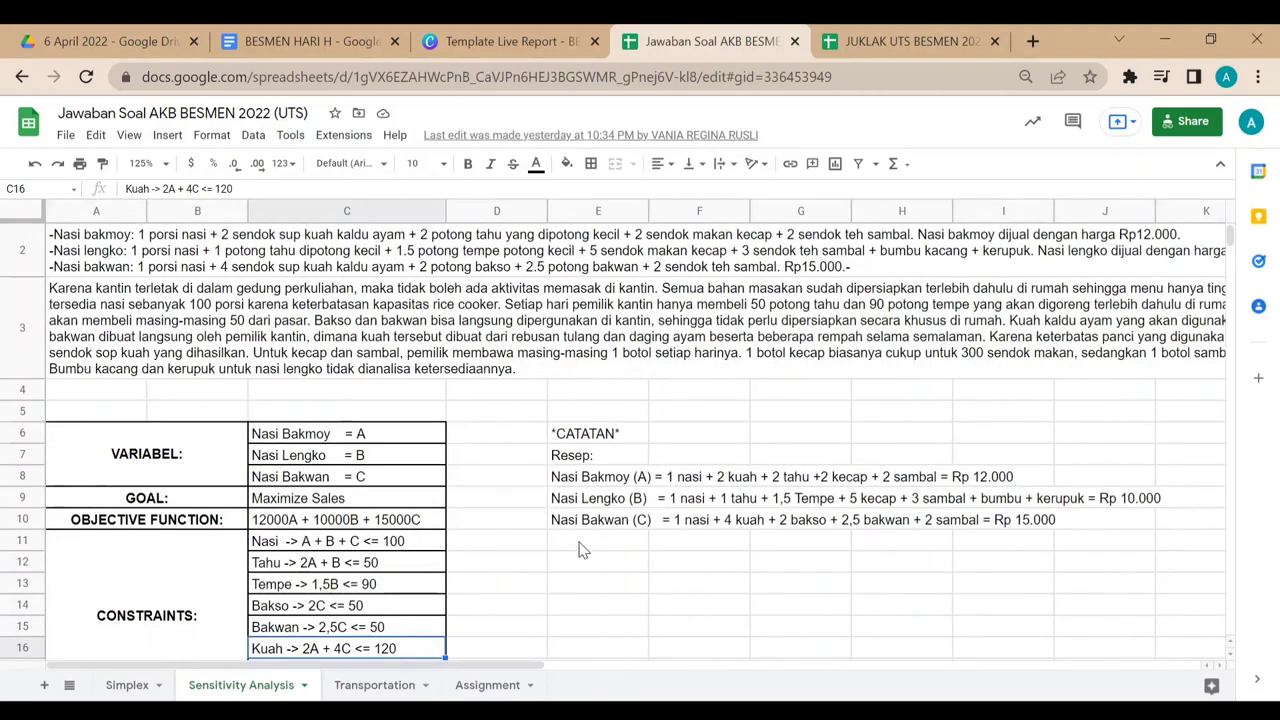
# Step: Compare the Kecap constraint with the soy sauce amounts in the Nasi Bakmoy and Nasi Lengko notes and the availability in the paragraph
pyautogui.scroll(-5, 580, 545)
pyautogui.scroll(4, 537, 503)
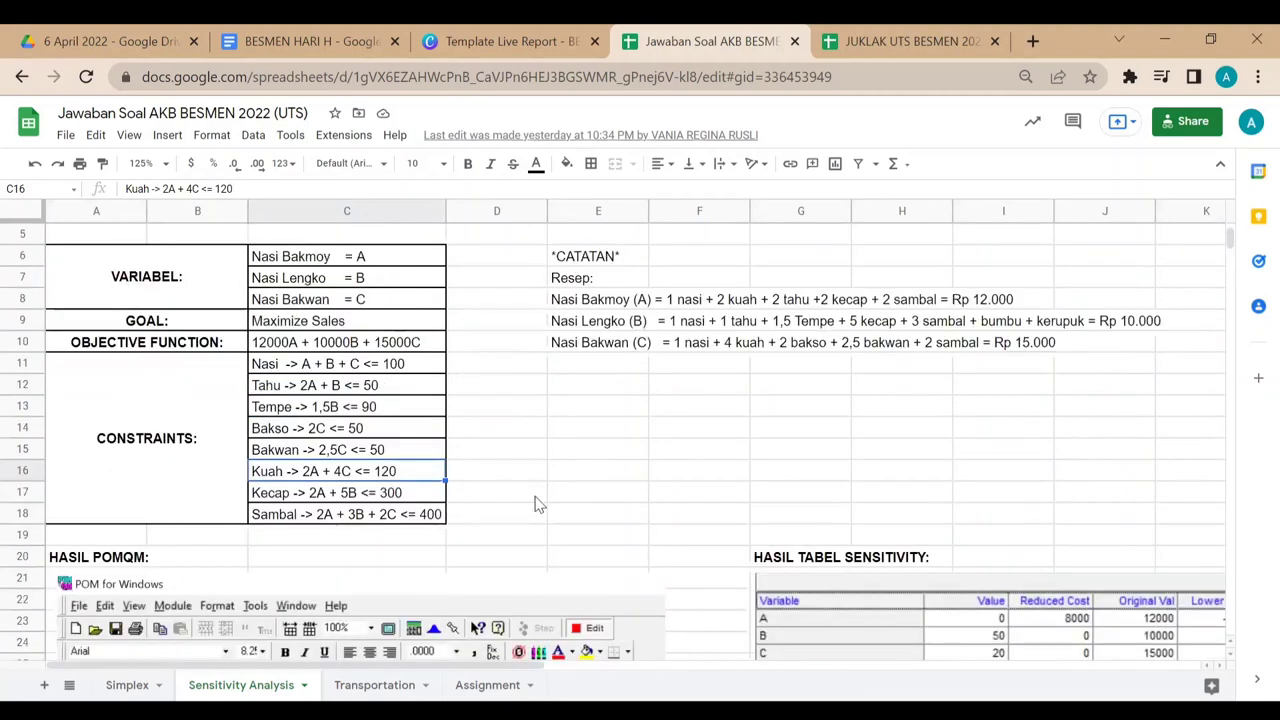
pyautogui.press('Down')
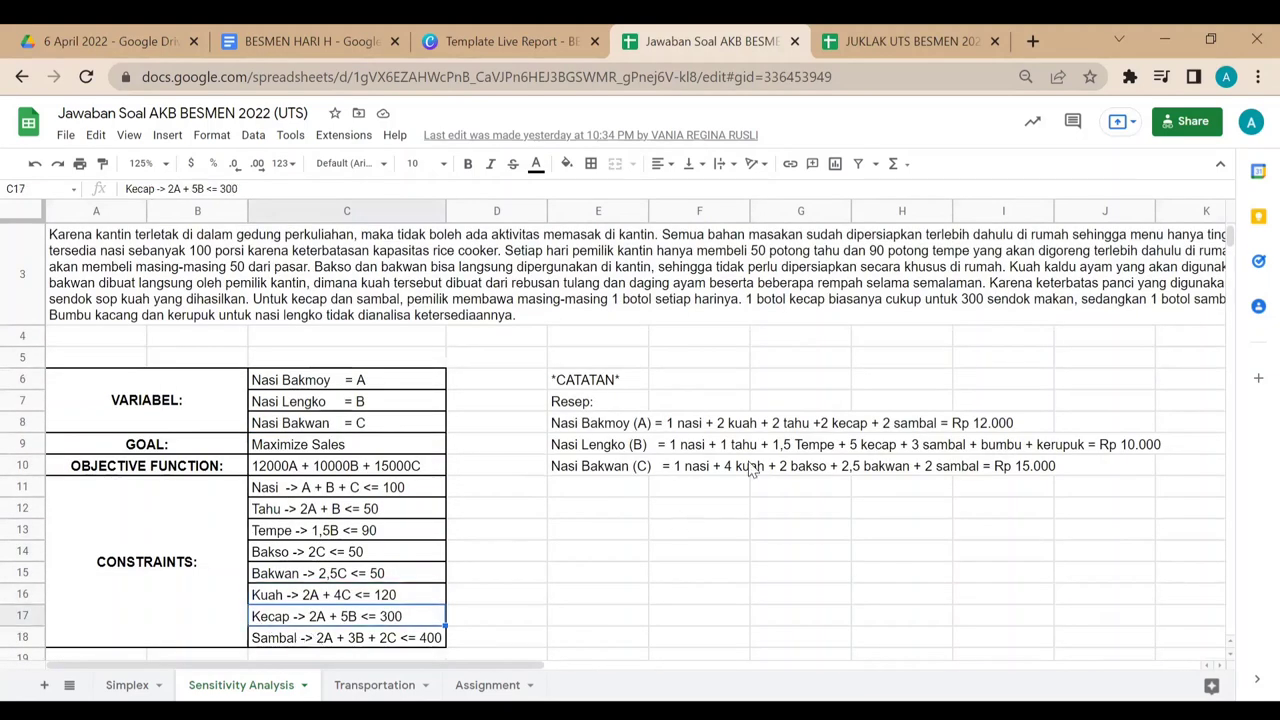
pyautogui.click(591, 425)
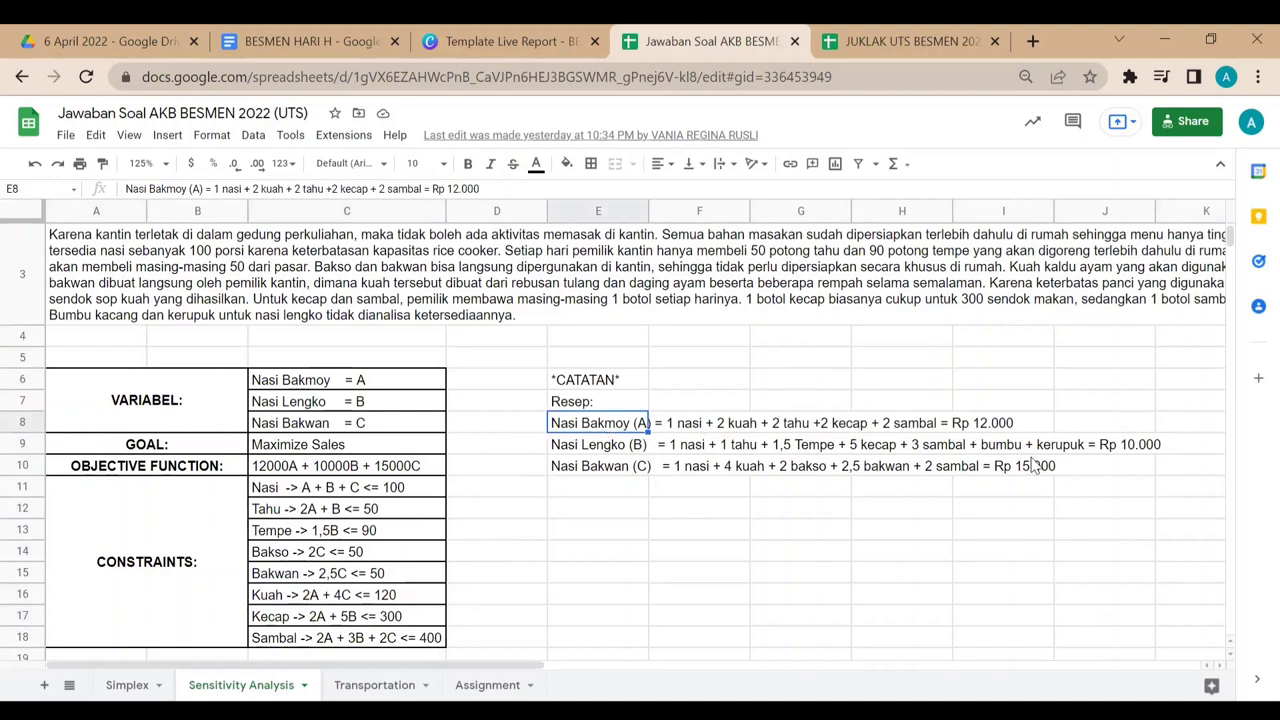
pyautogui.click(585, 450)
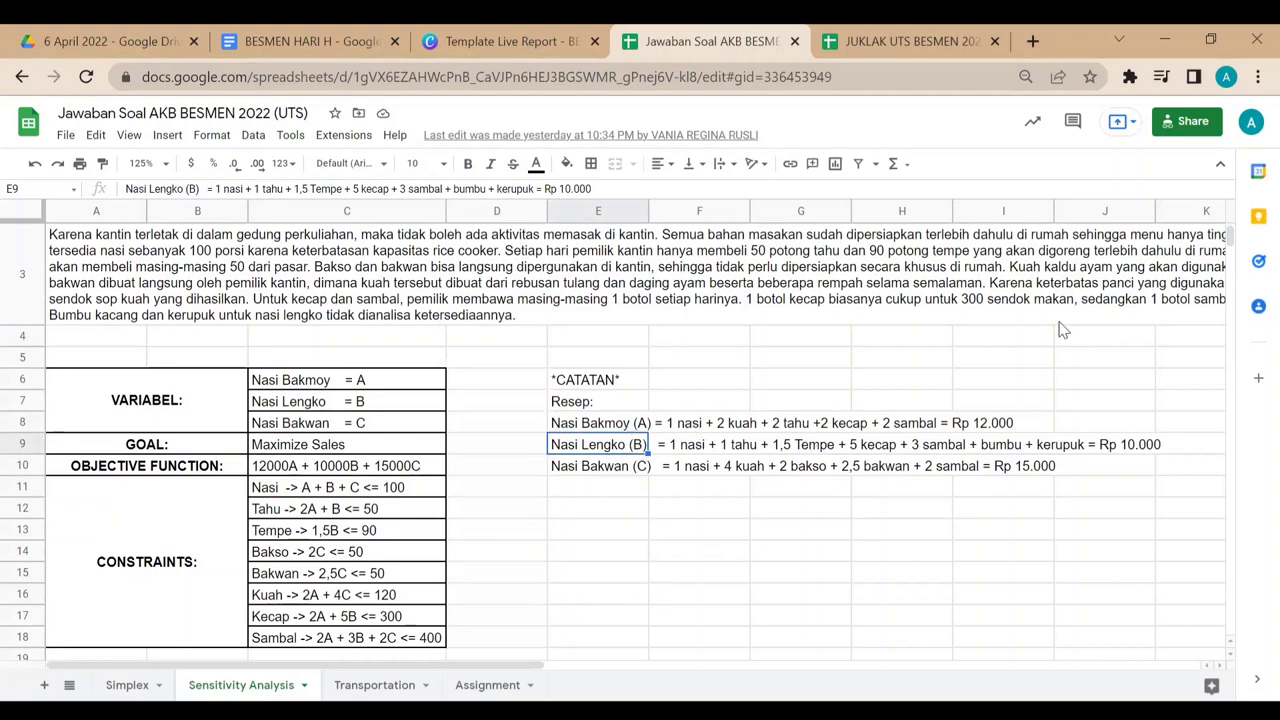
pyautogui.click(980, 314)
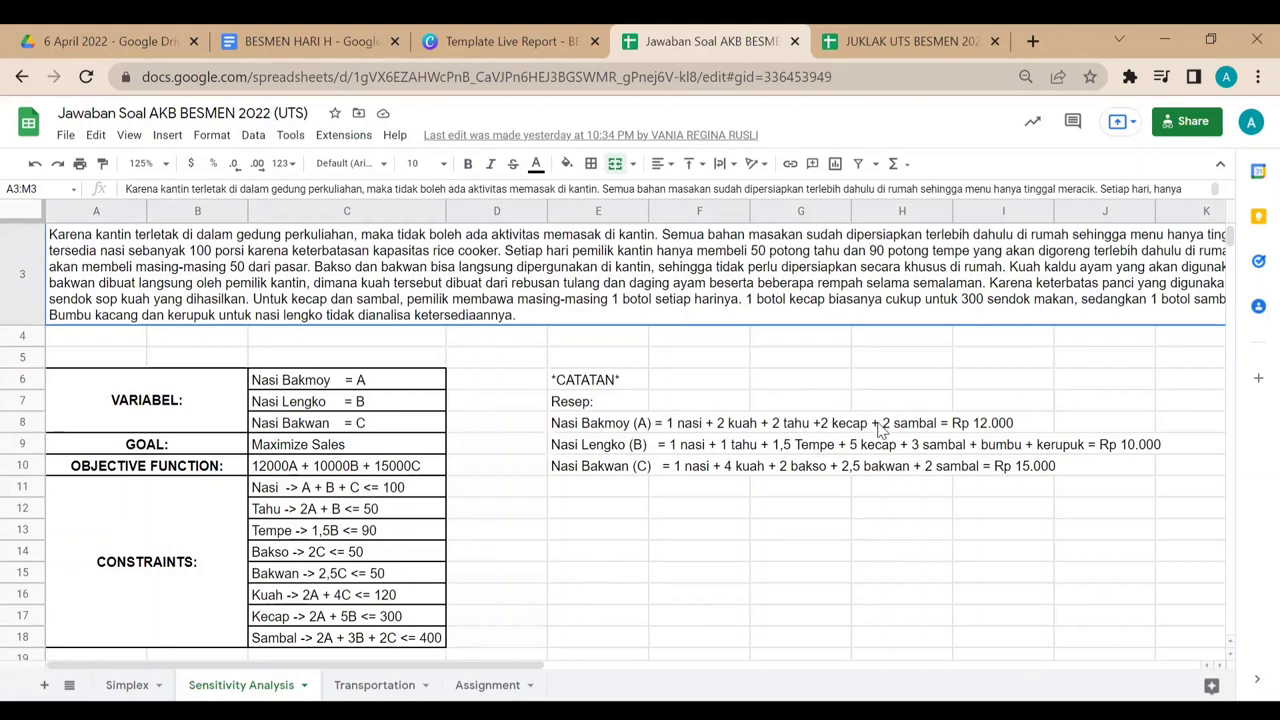
# Step: Compare the Sambal constraint with the sambal amounts in all three recipe notes and the sambal availability in the ingredient paragraph
pyautogui.click(628, 425)
pyautogui.click(552, 468)
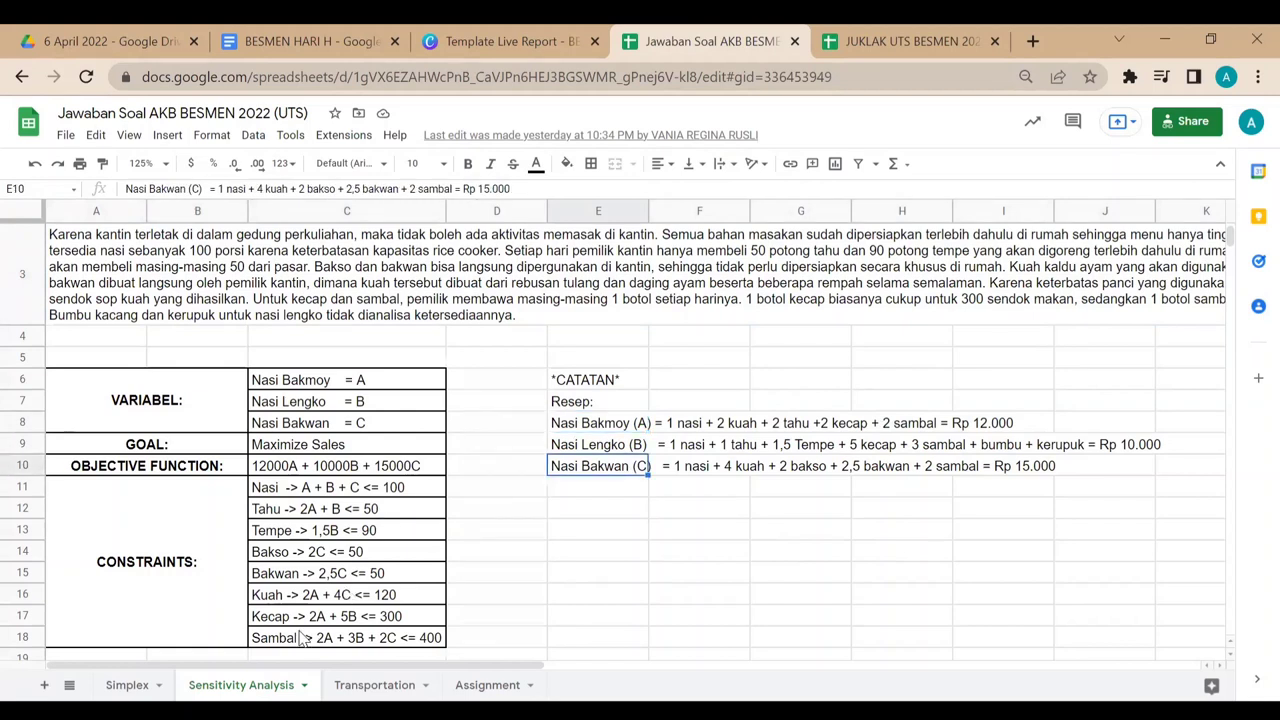
pyautogui.click(628, 447)
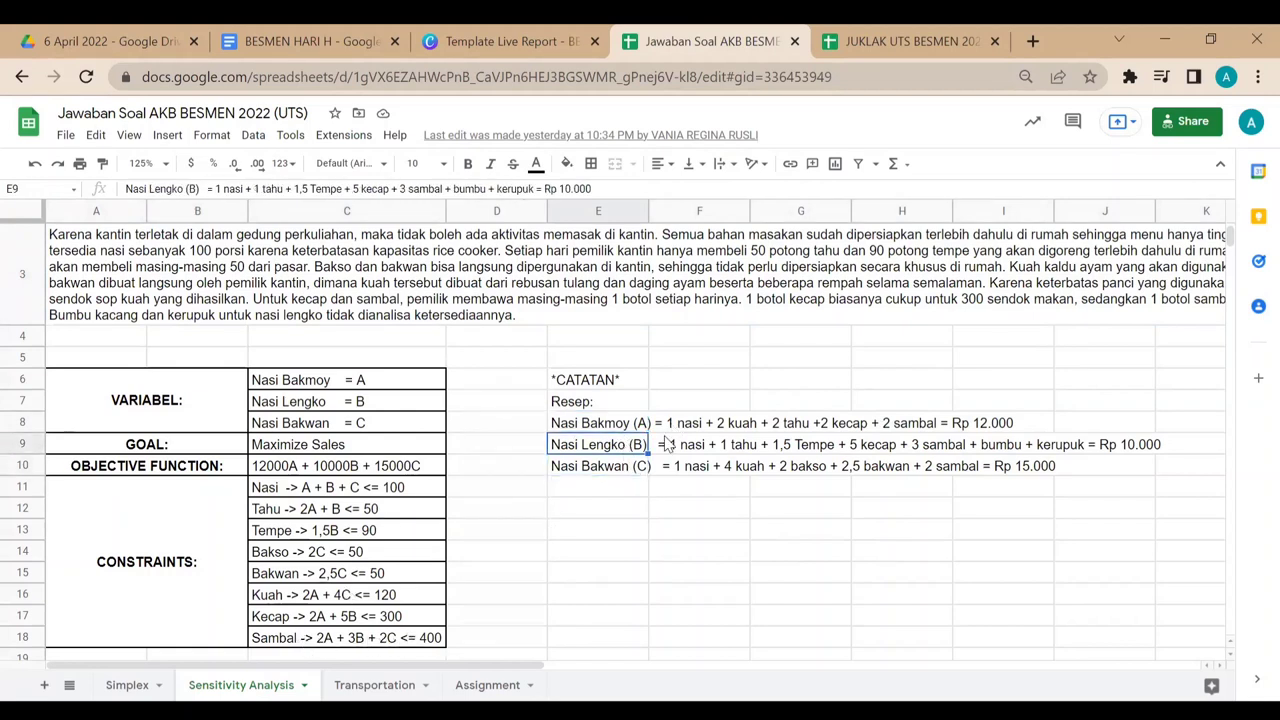
pyautogui.click(947, 450)
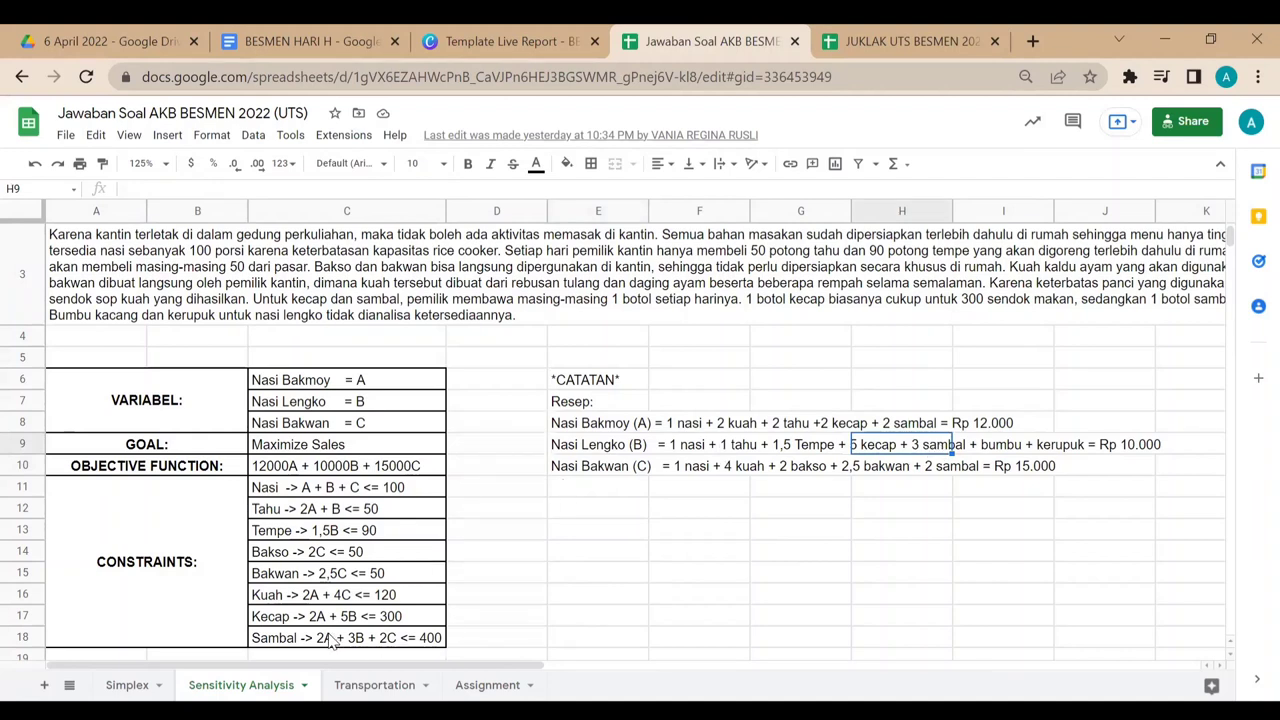
pyautogui.click(946, 473)
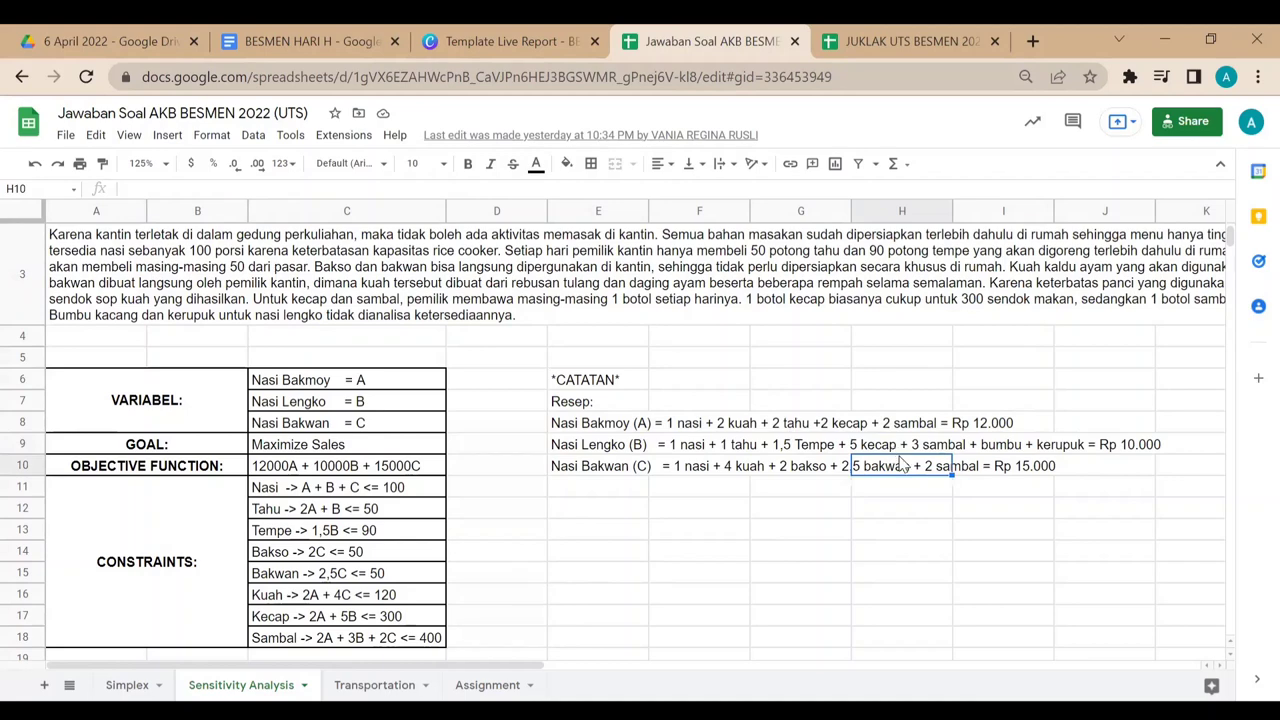
pyautogui.scroll(1, 903, 465)
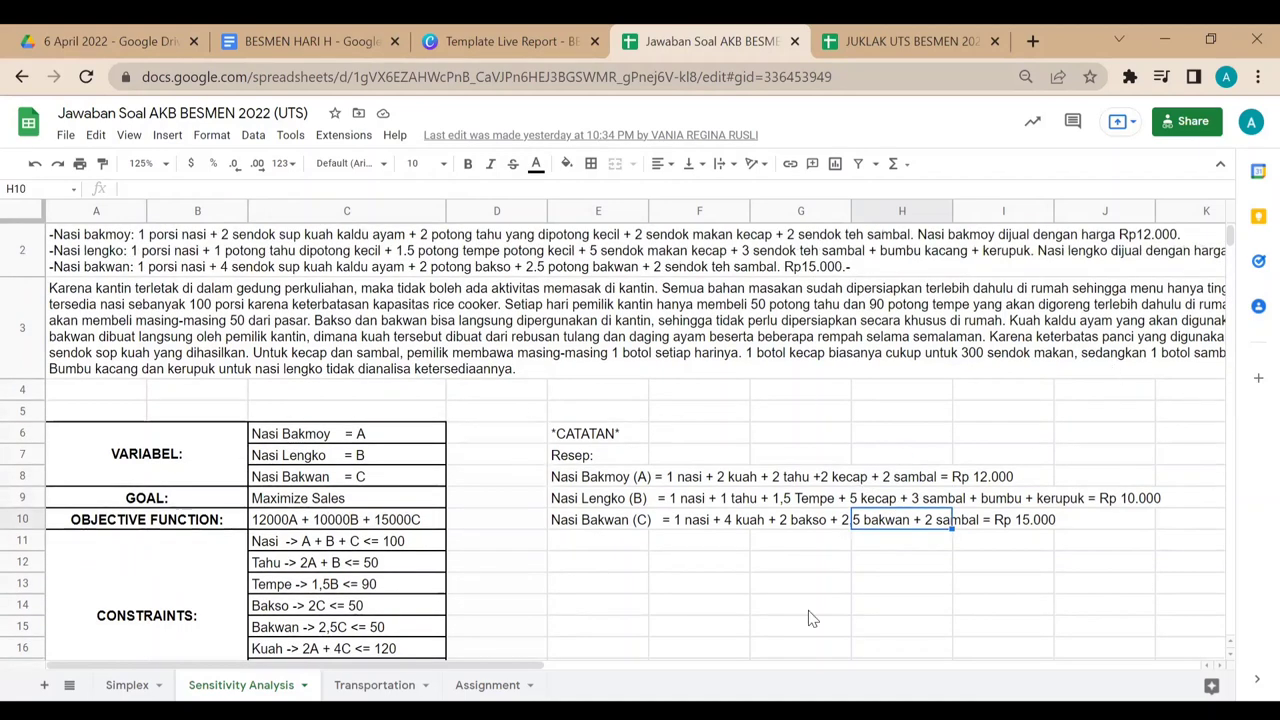
pyautogui.click(700, 330)
pyautogui.moveTo(596, 664); pyautogui.dragTo(490, 662)
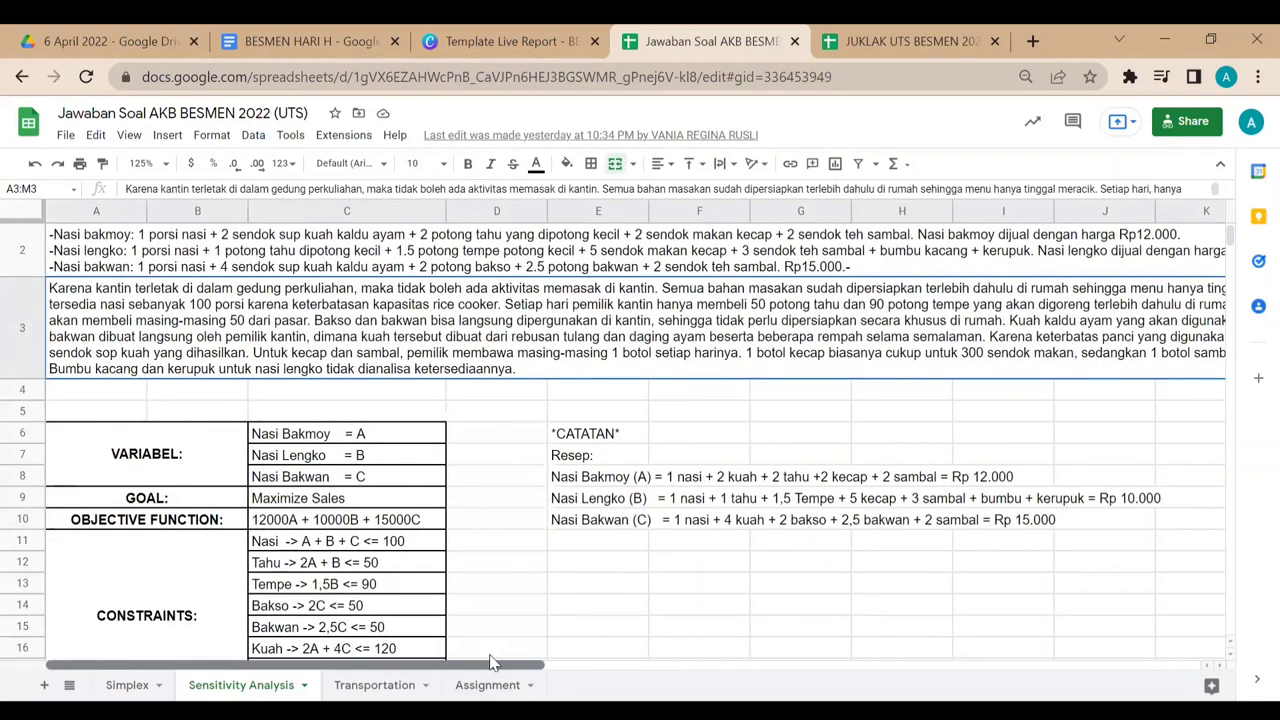
# Step: Review the variables, objective function and full constraint list against the problem text and the three recipe notes
pyautogui.scroll(-1, 620, 547)
pyautogui.scroll(-2, 620, 547)
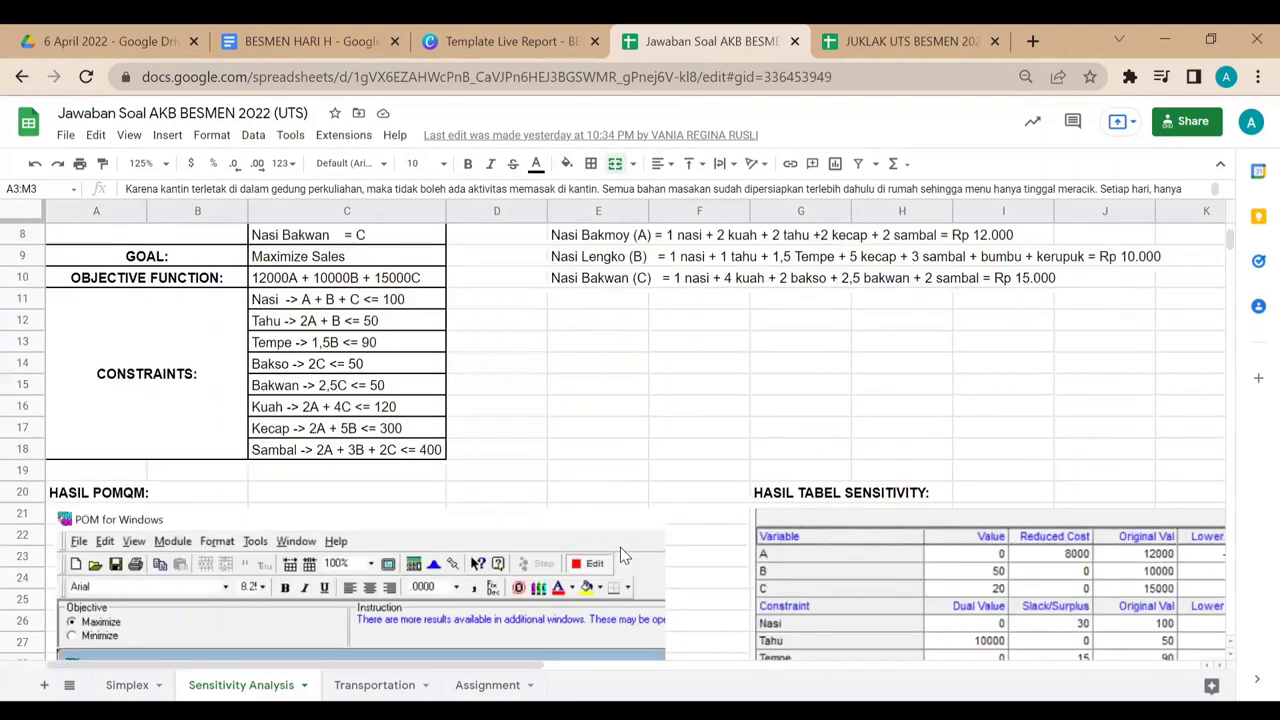
pyautogui.scroll(2, 620, 547)
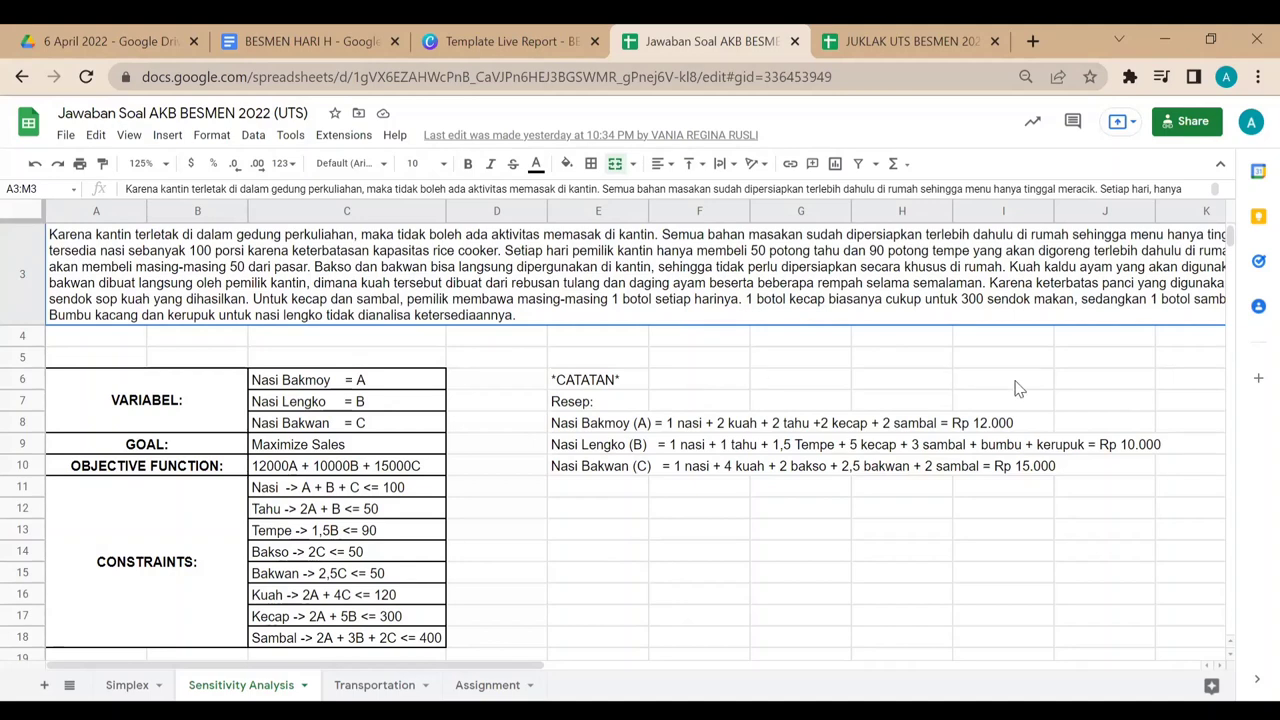
pyautogui.scroll(1, 930, 490)
pyautogui.scroll(1, 930, 490)
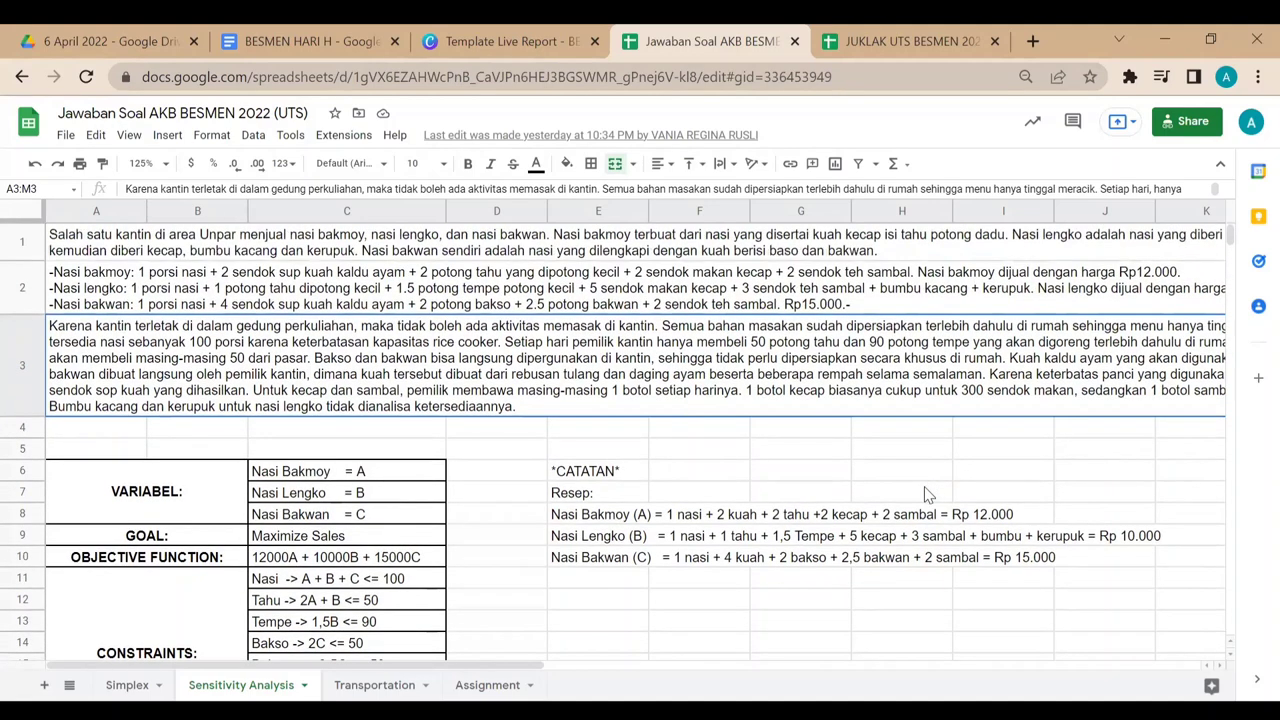
pyautogui.scroll(-3, 925, 492)
pyautogui.scroll(1, 928, 494)
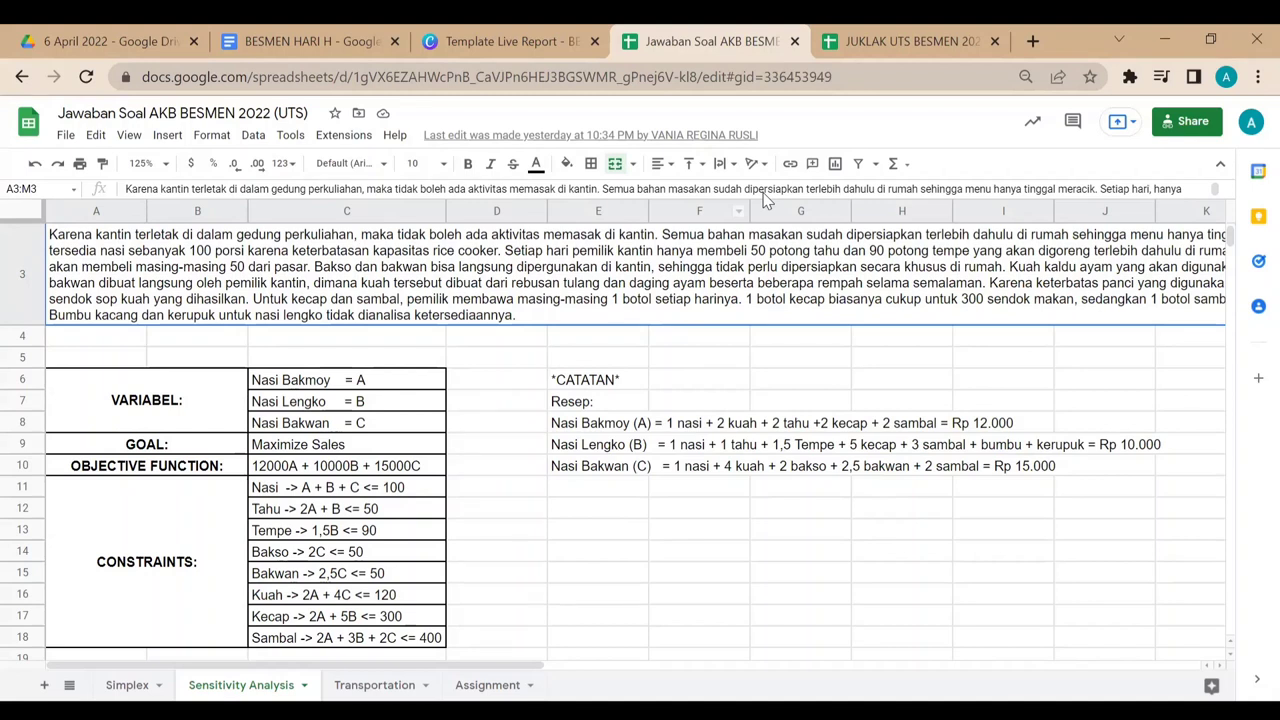
pyautogui.scroll(-3, 869, 463)
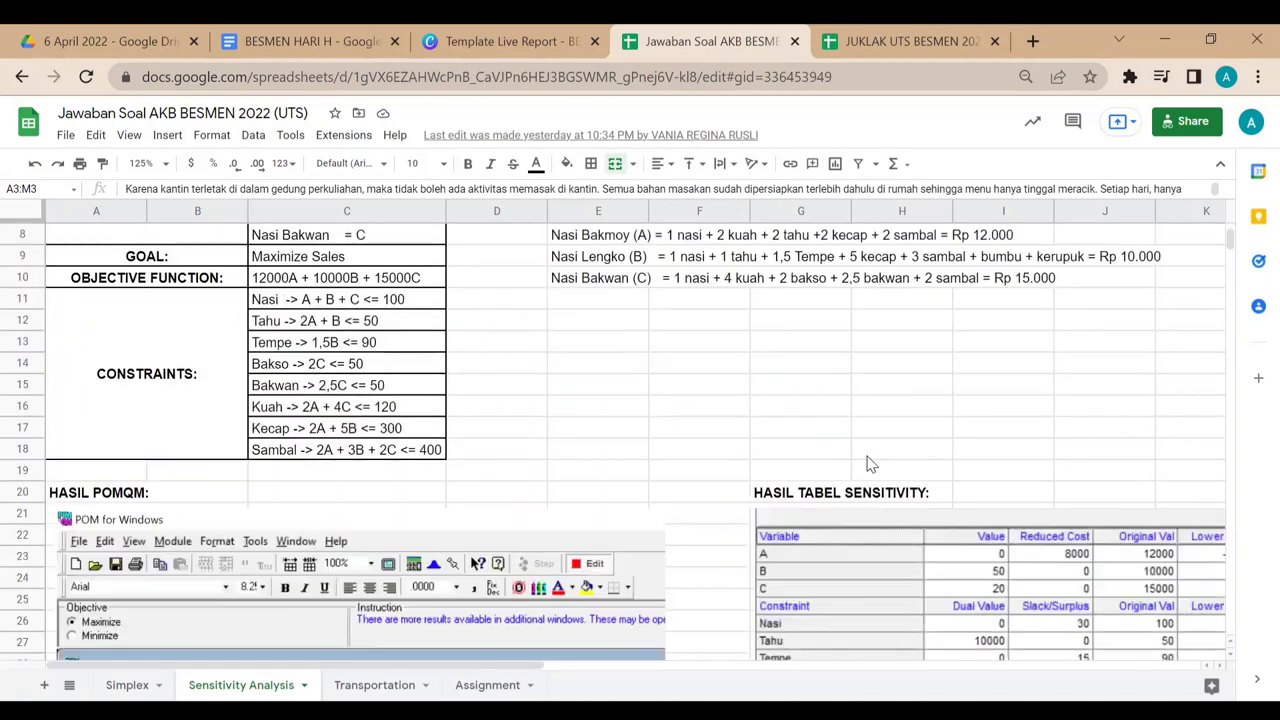
pyautogui.scroll(3, 869, 463)
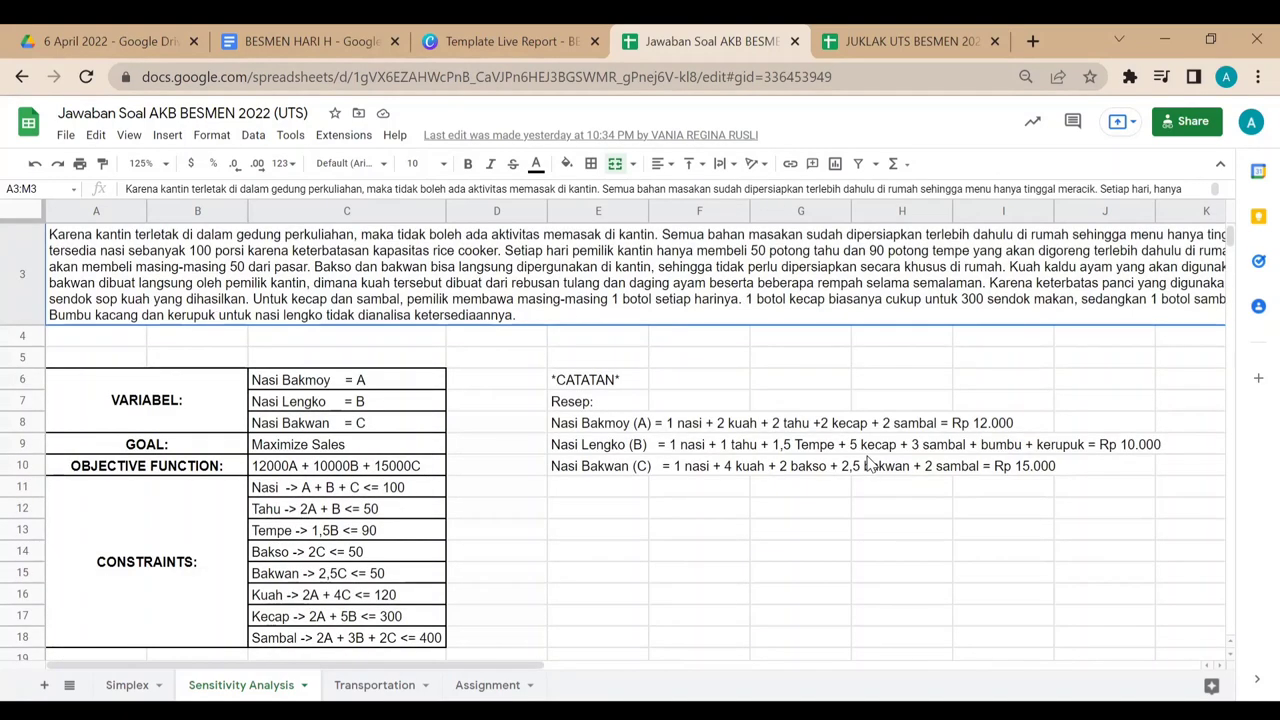
pyautogui.scroll(-2, 869, 463)
pyautogui.scroll(2, 869, 463)
pyautogui.scroll(-2, 617, 465)
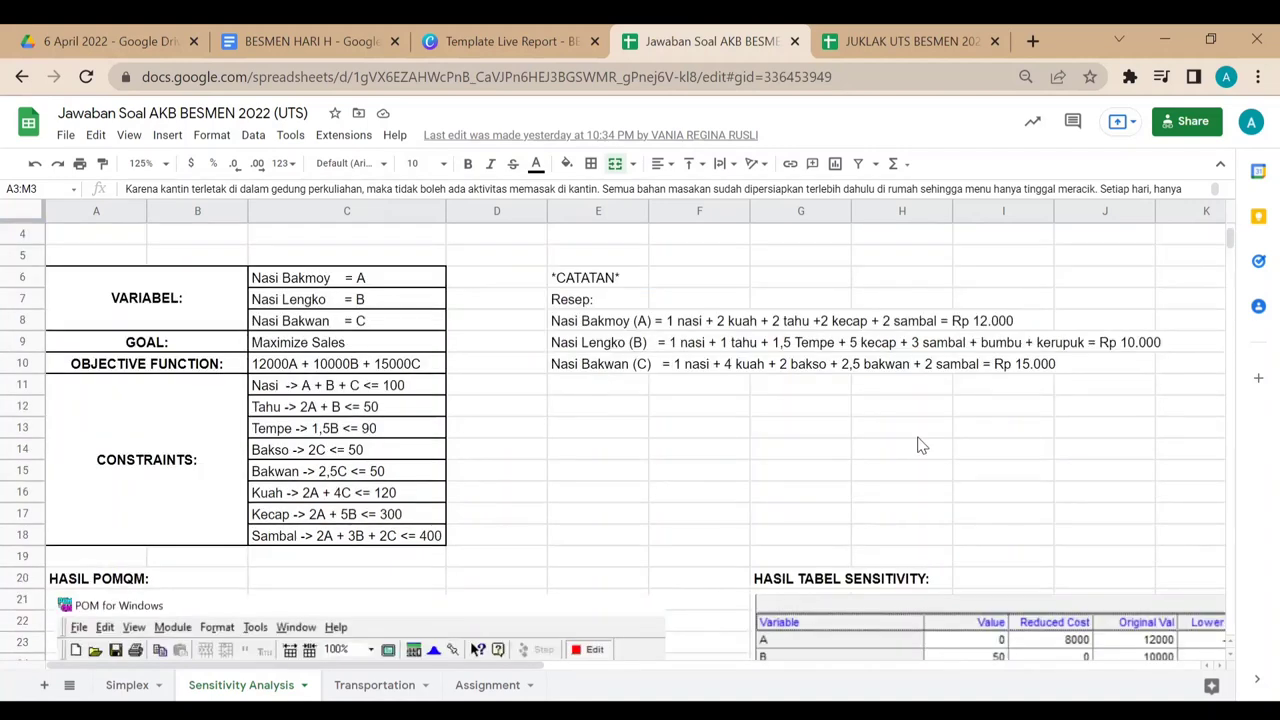
pyautogui.scroll(2, 921, 446)
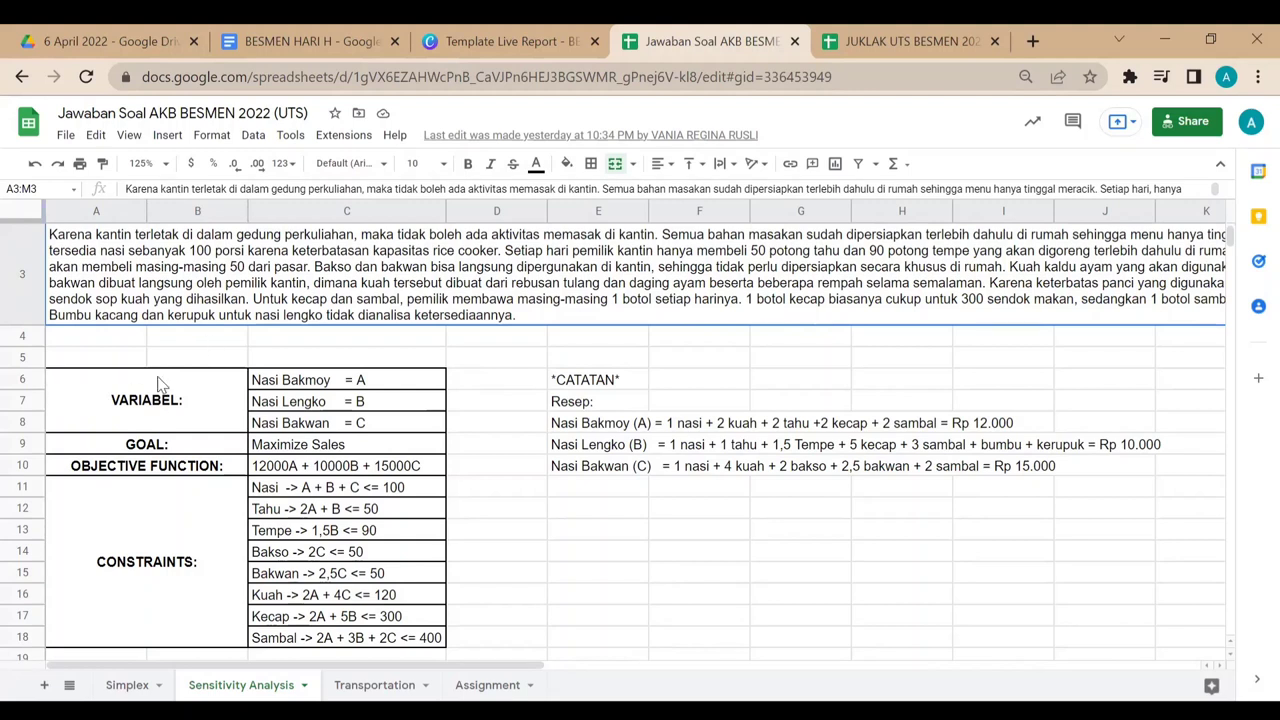
# Step: Switch to POM for Windows with the canteen data and check which module is selected for it
pyautogui.click(655, 490)
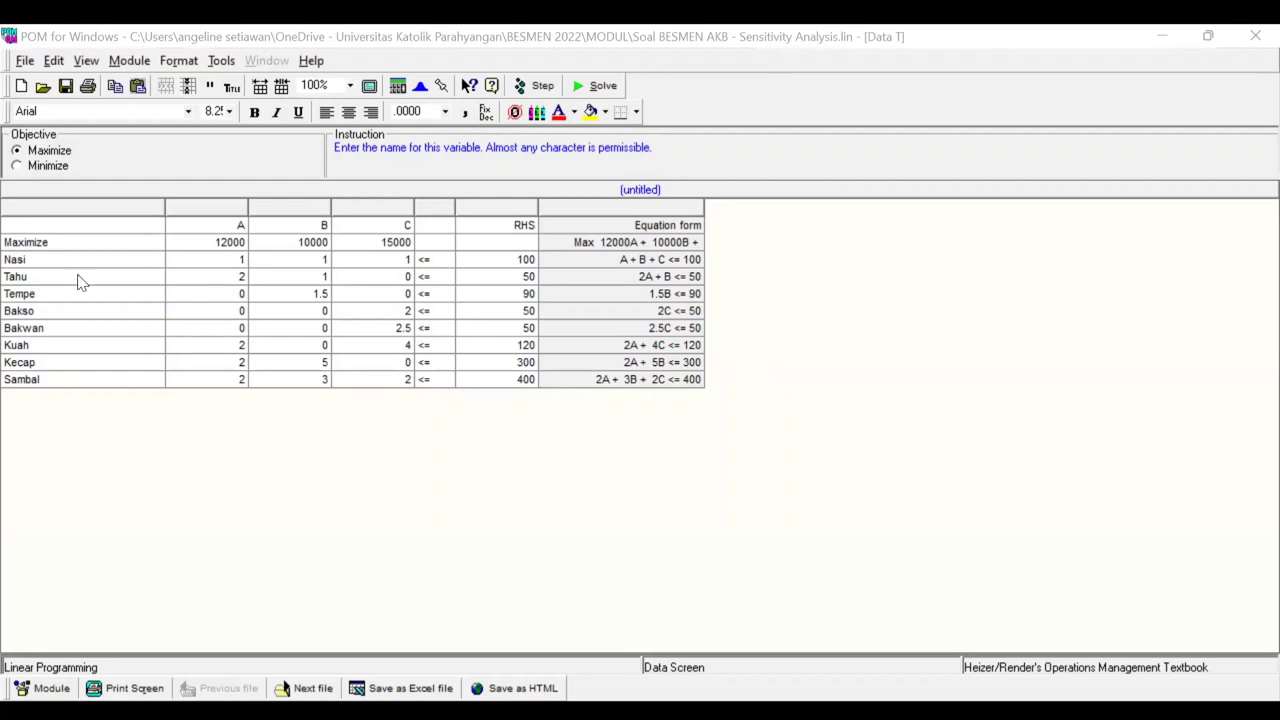
pyautogui.hotkey('alt', 'm')
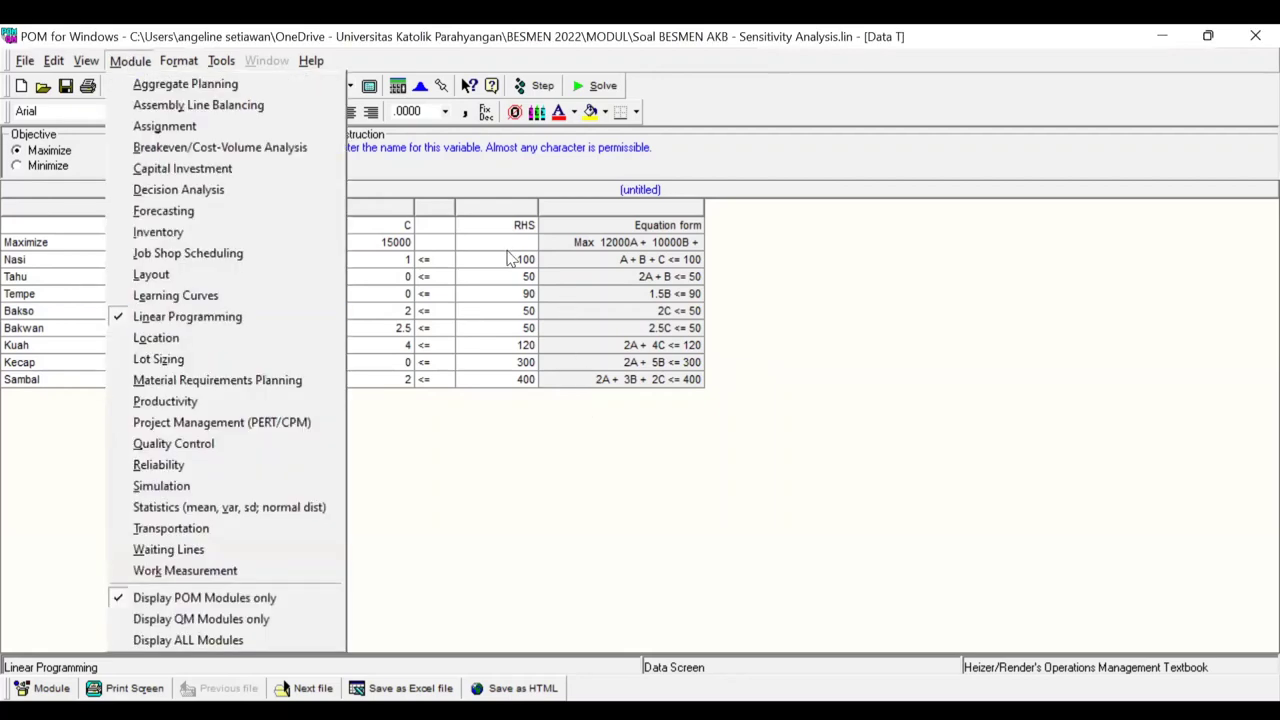
pyautogui.click(72, 163)
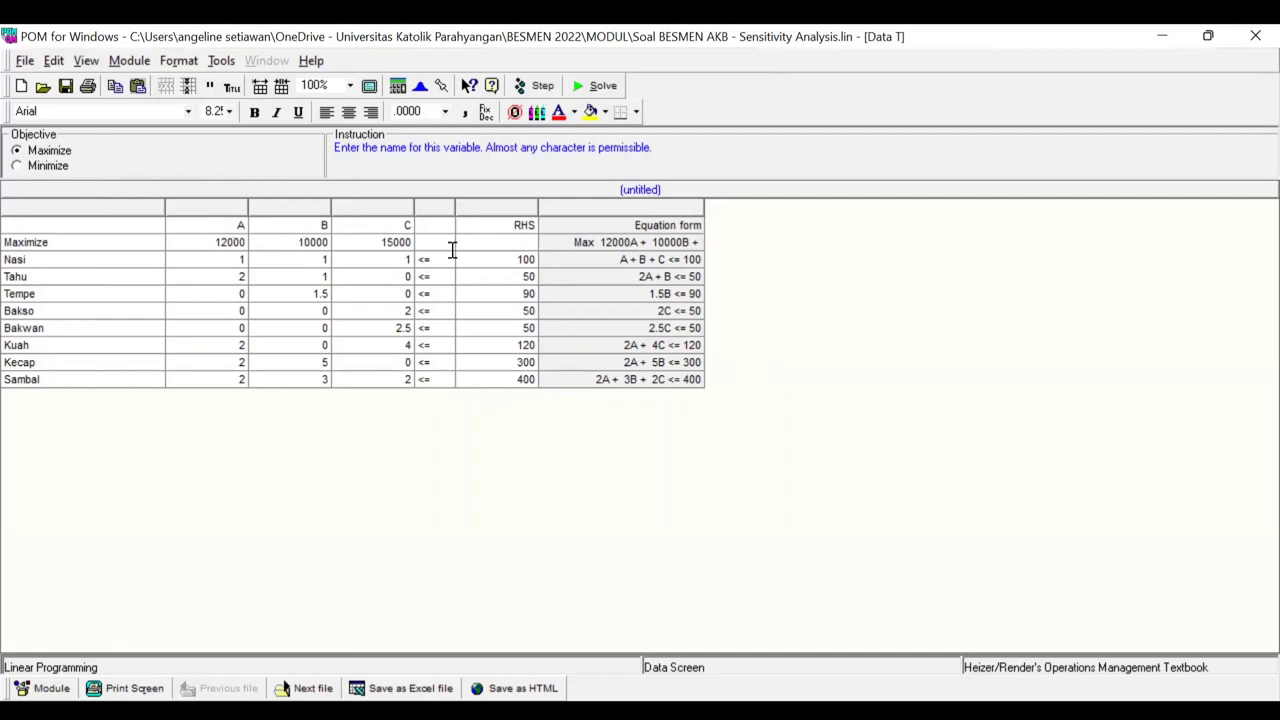
# Step: Review the Maximize row's coefficients for A, B and C, widening the Equation form column to fit the whole objective function
pyautogui.click(50, 242)
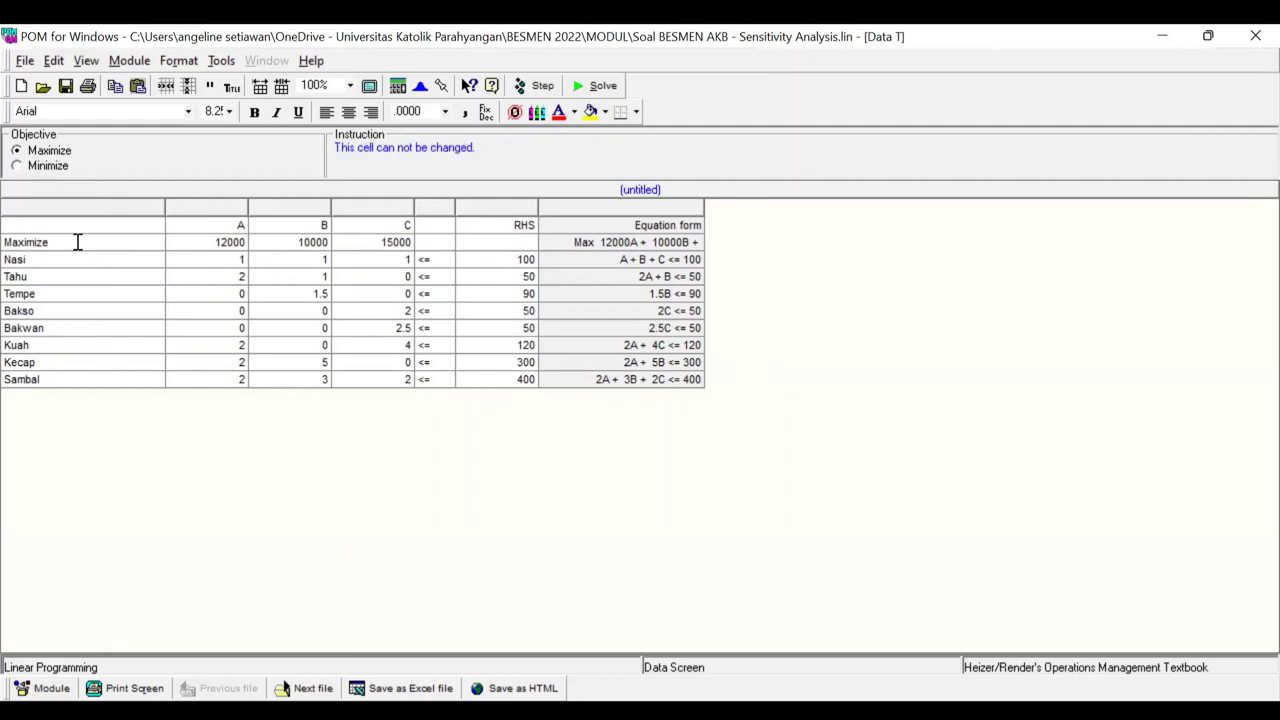
pyautogui.click(240, 225)
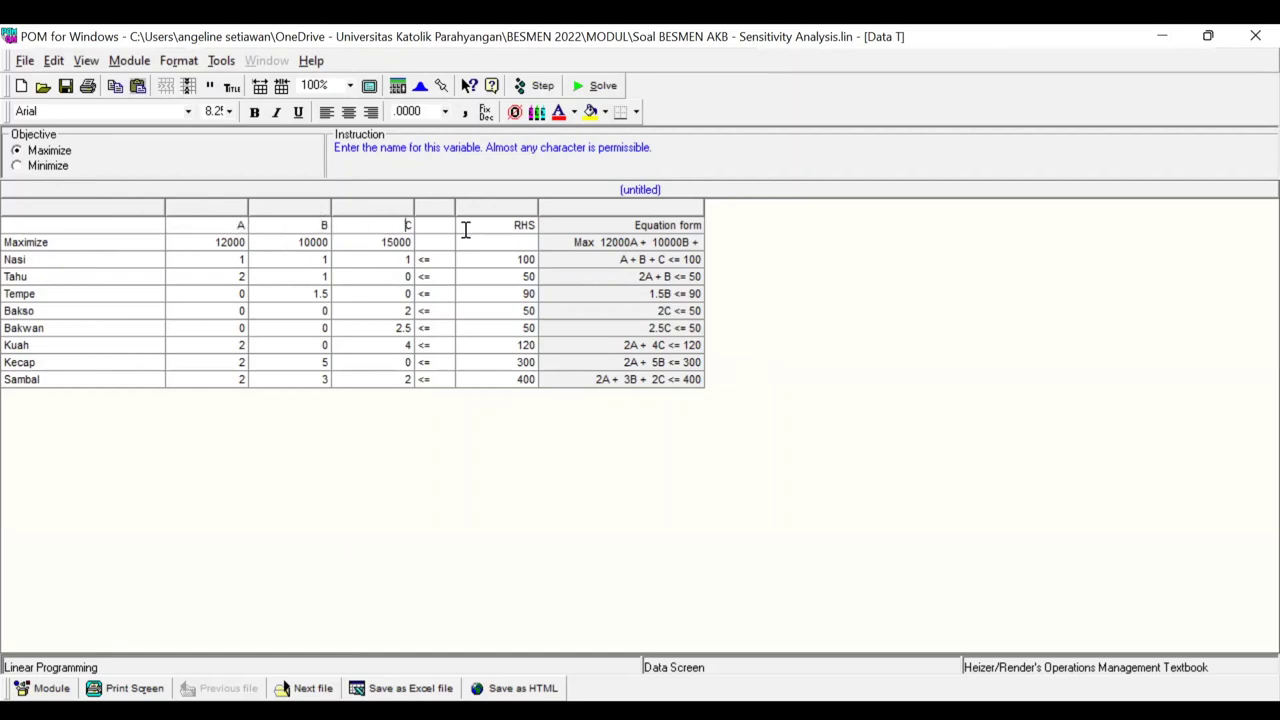
pyautogui.click(213, 242)
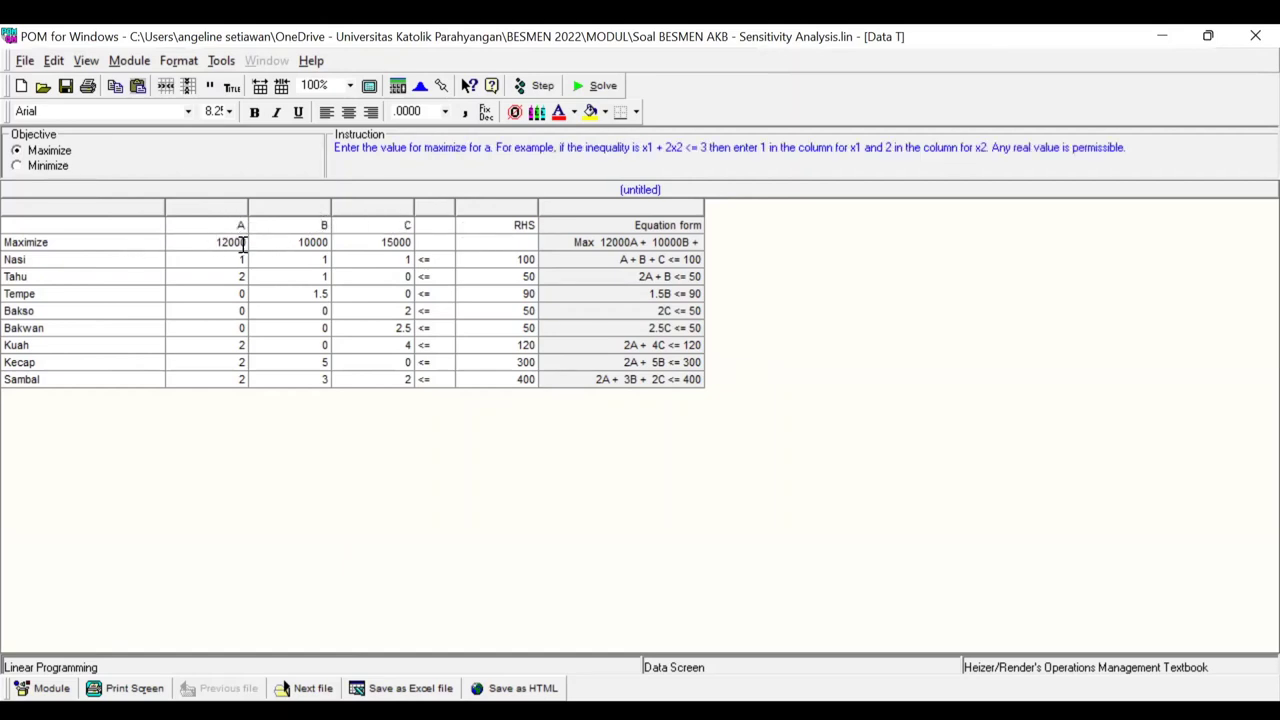
pyautogui.click(315, 242)
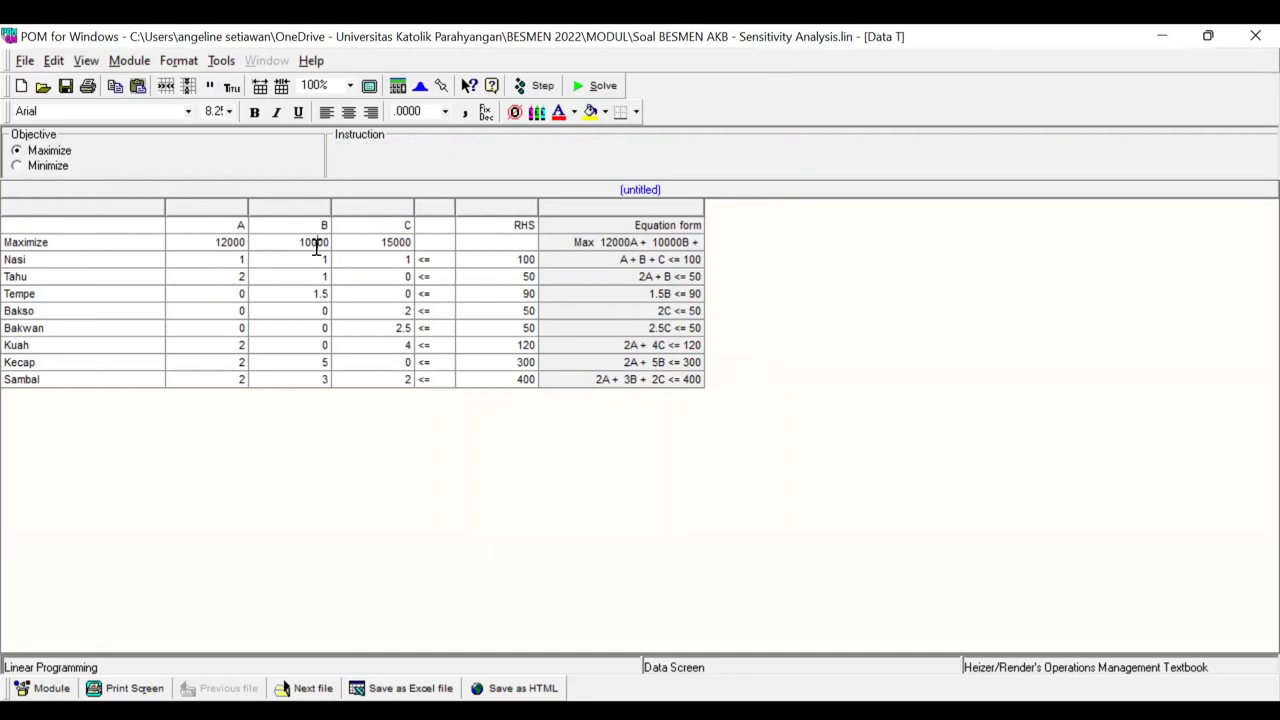
pyautogui.click(397, 242)
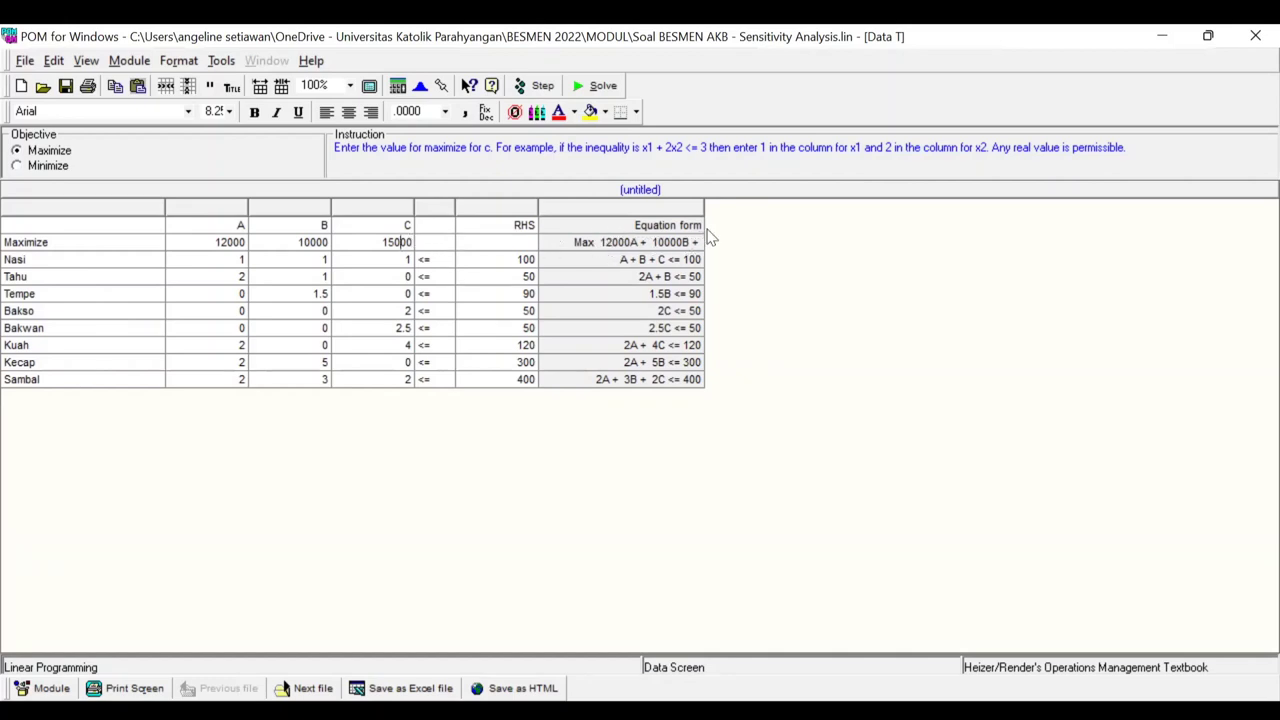
pyautogui.moveTo(703, 201); pyautogui.dragTo(754, 201)
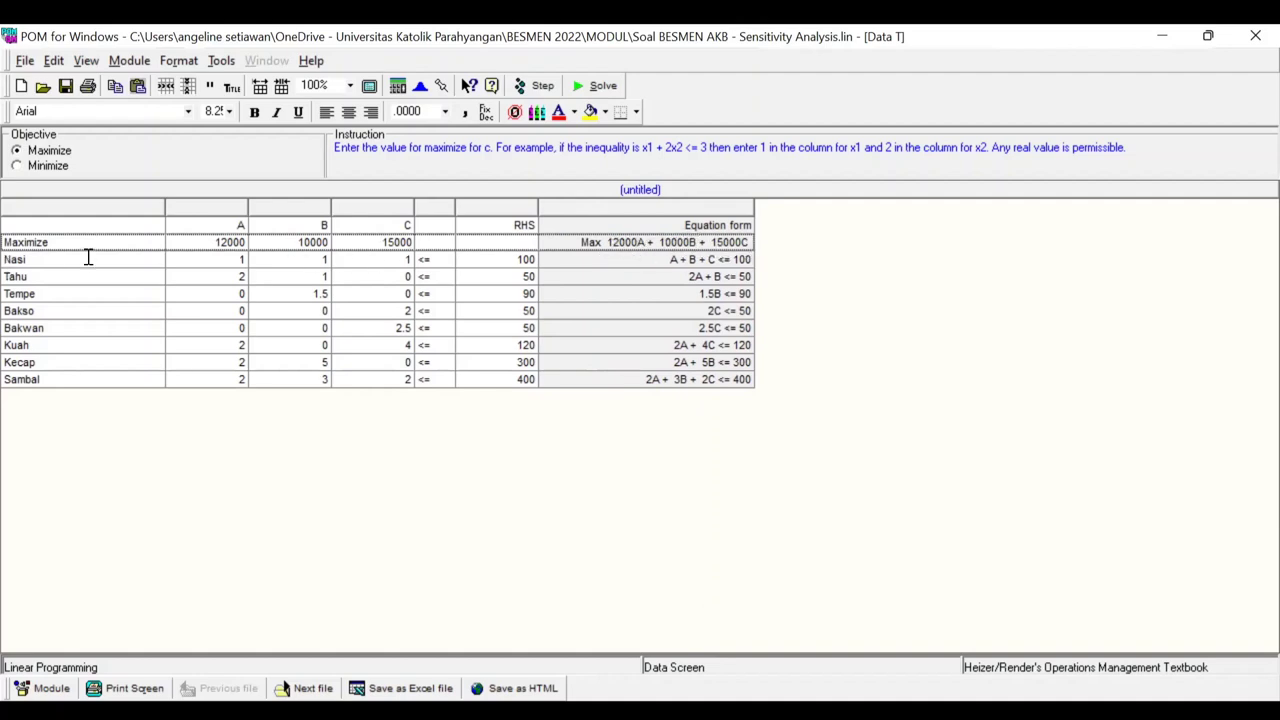
# Step: Examine the Nasi constraint row, from its name and coefficients to its RHS value and equation form
pyautogui.click(20, 259)
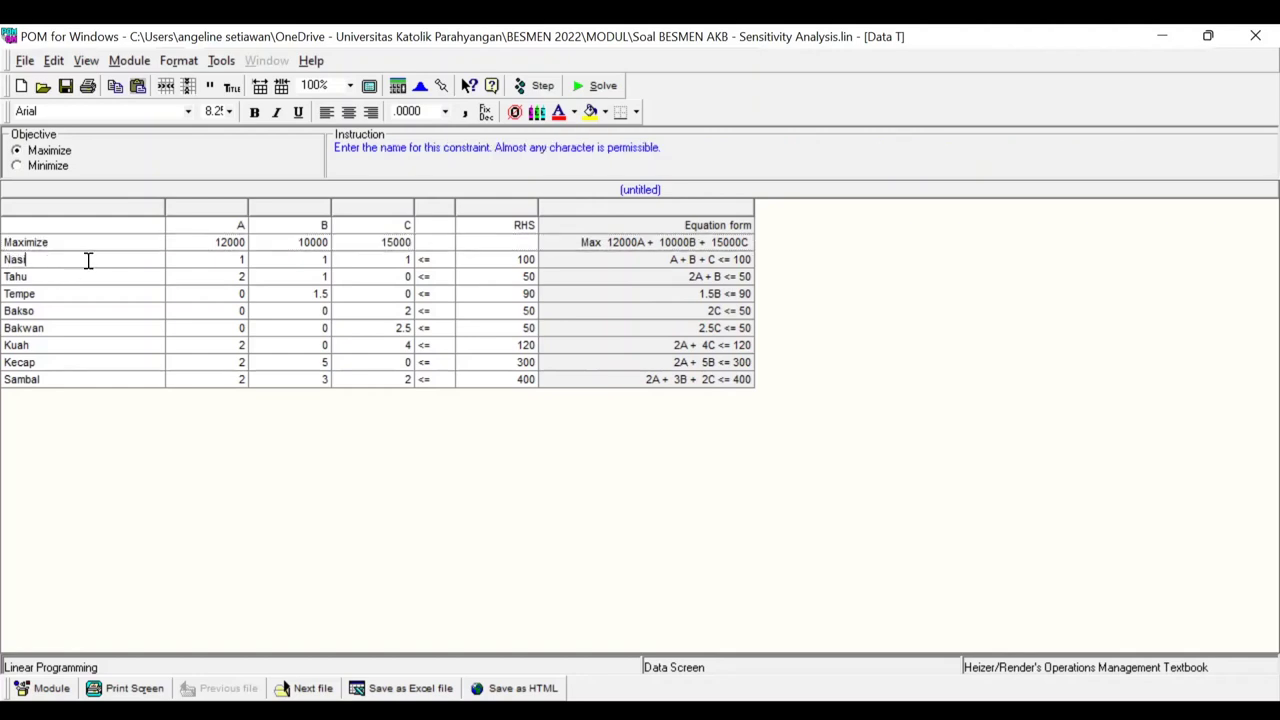
pyautogui.click(229, 262)
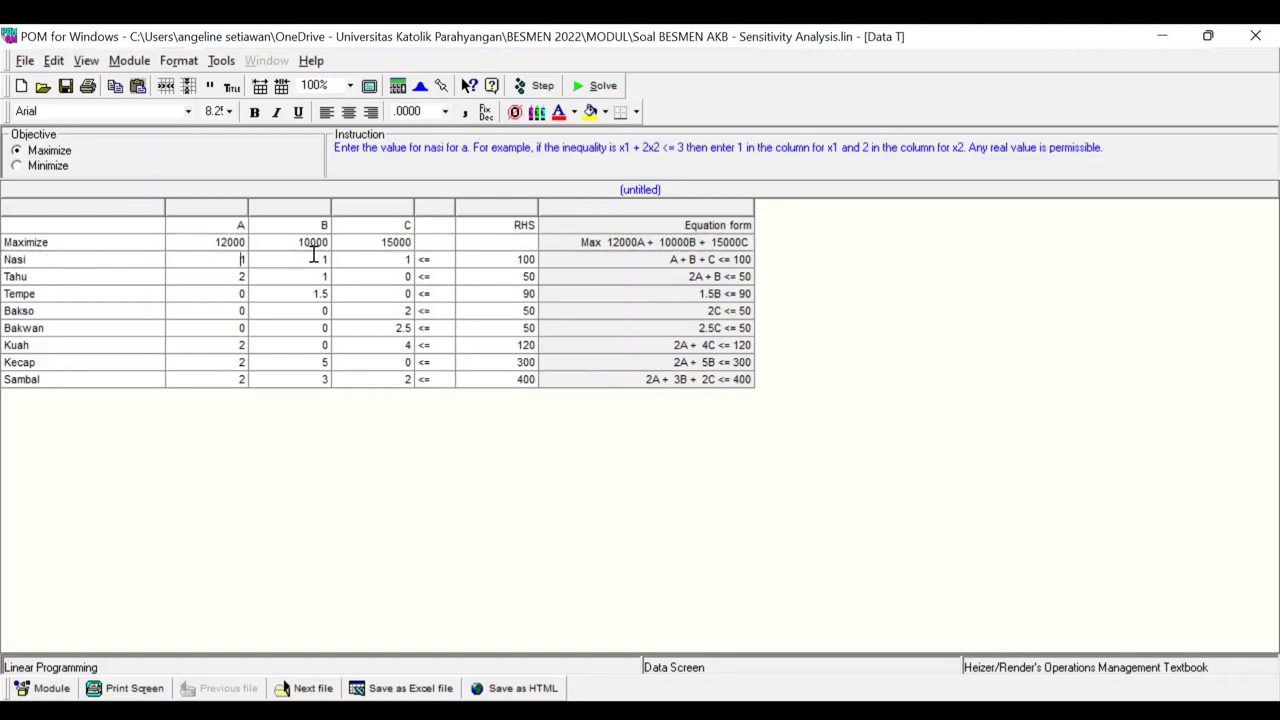
pyautogui.click(525, 259)
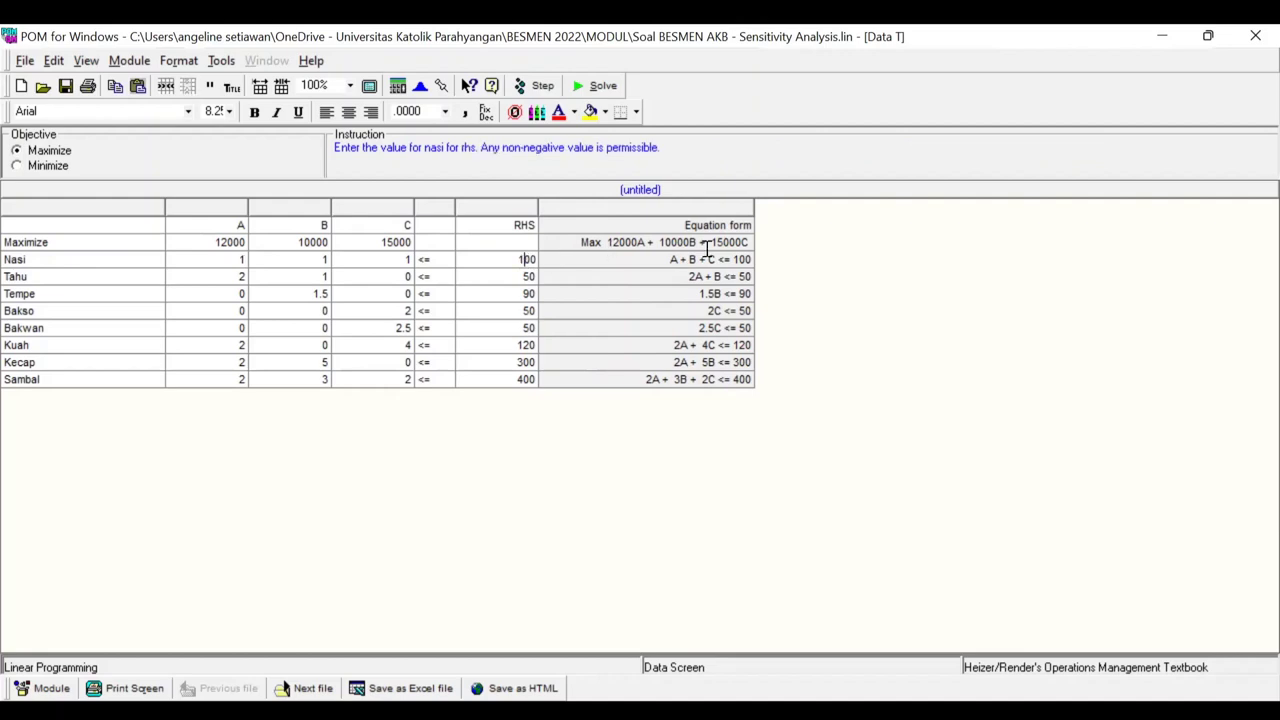
pyautogui.click(740, 261)
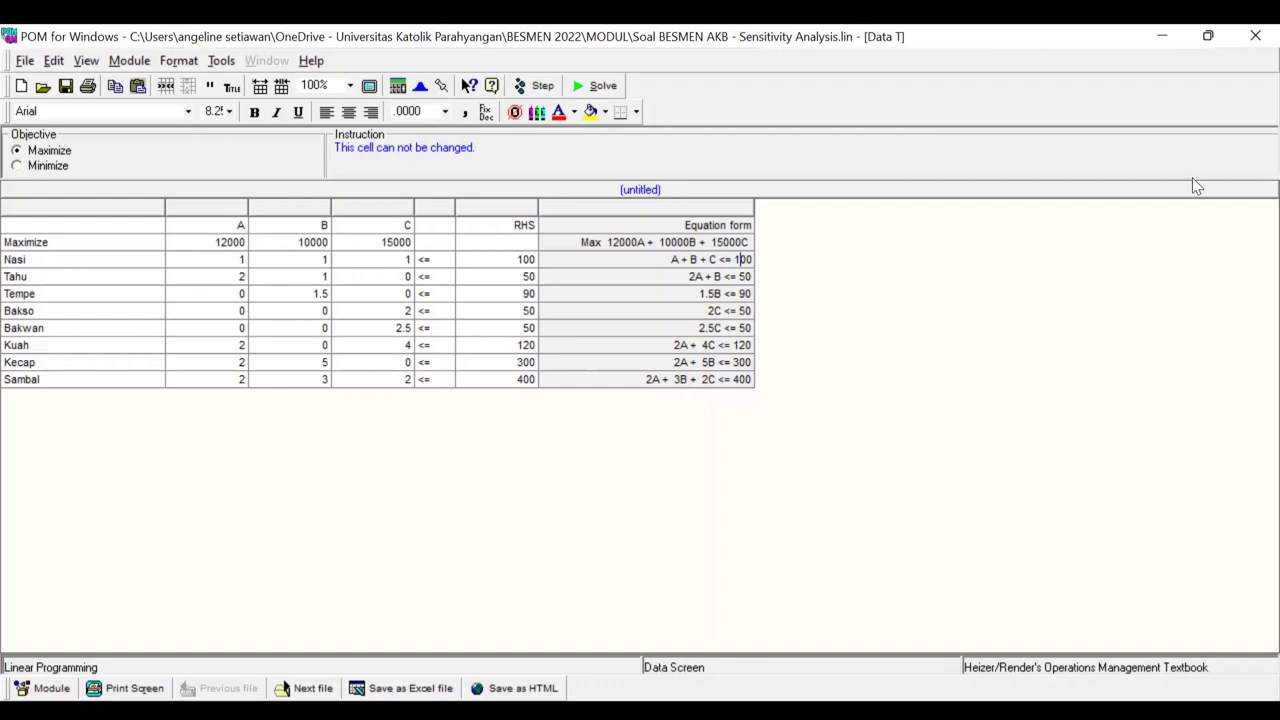
# Step: Solve the linear program and examine the solution row's quantities for the menu variables and the total sales
pyautogui.click(592, 88)
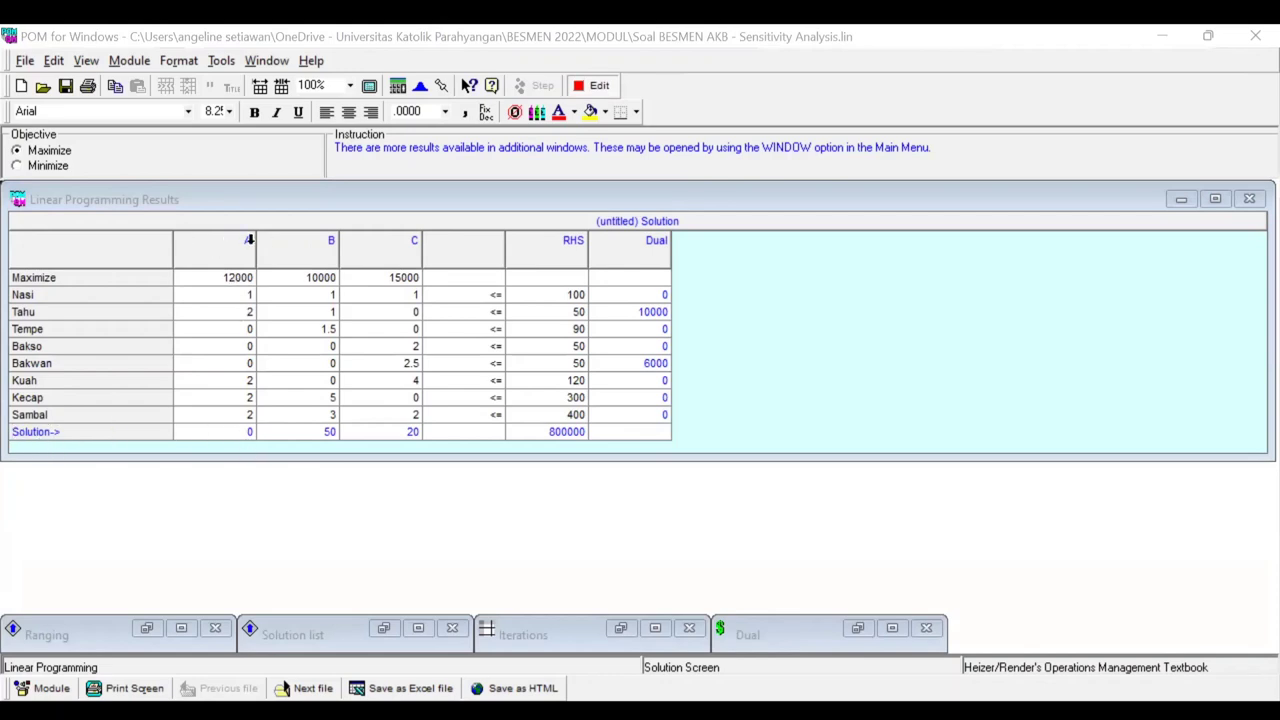
pyautogui.click(243, 431)
pyautogui.click(326, 431)
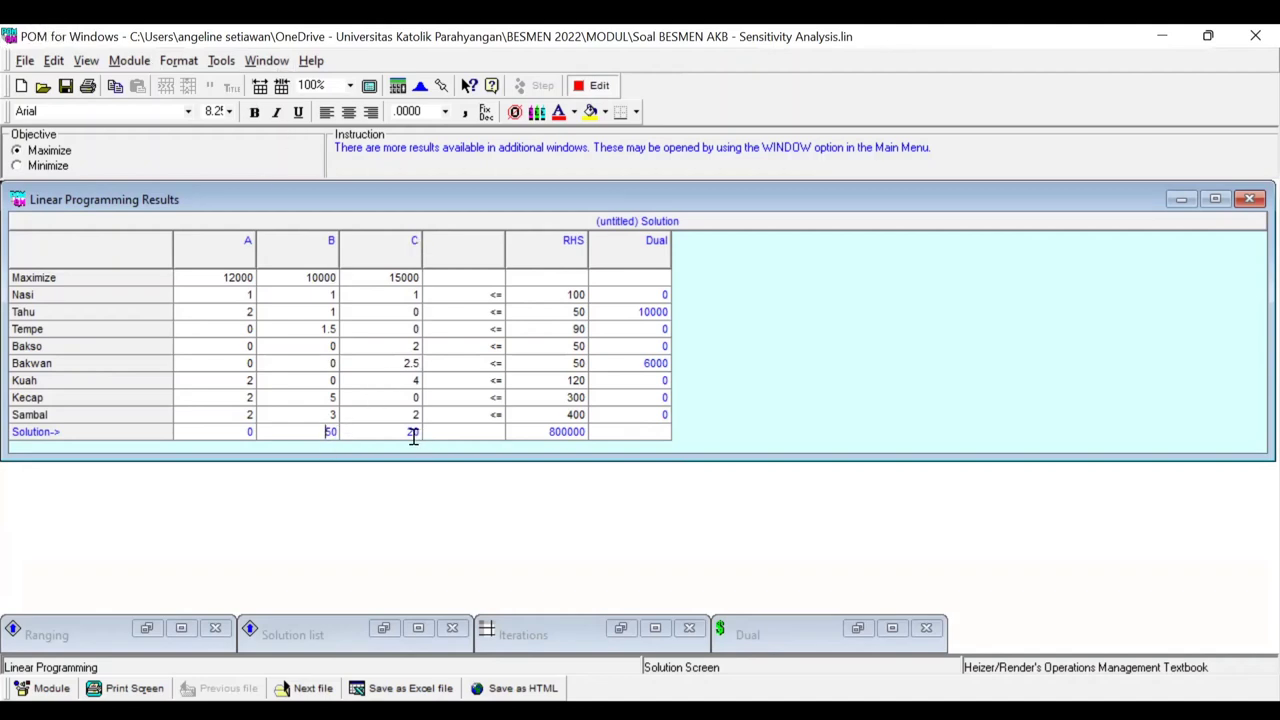
pyautogui.click(567, 431)
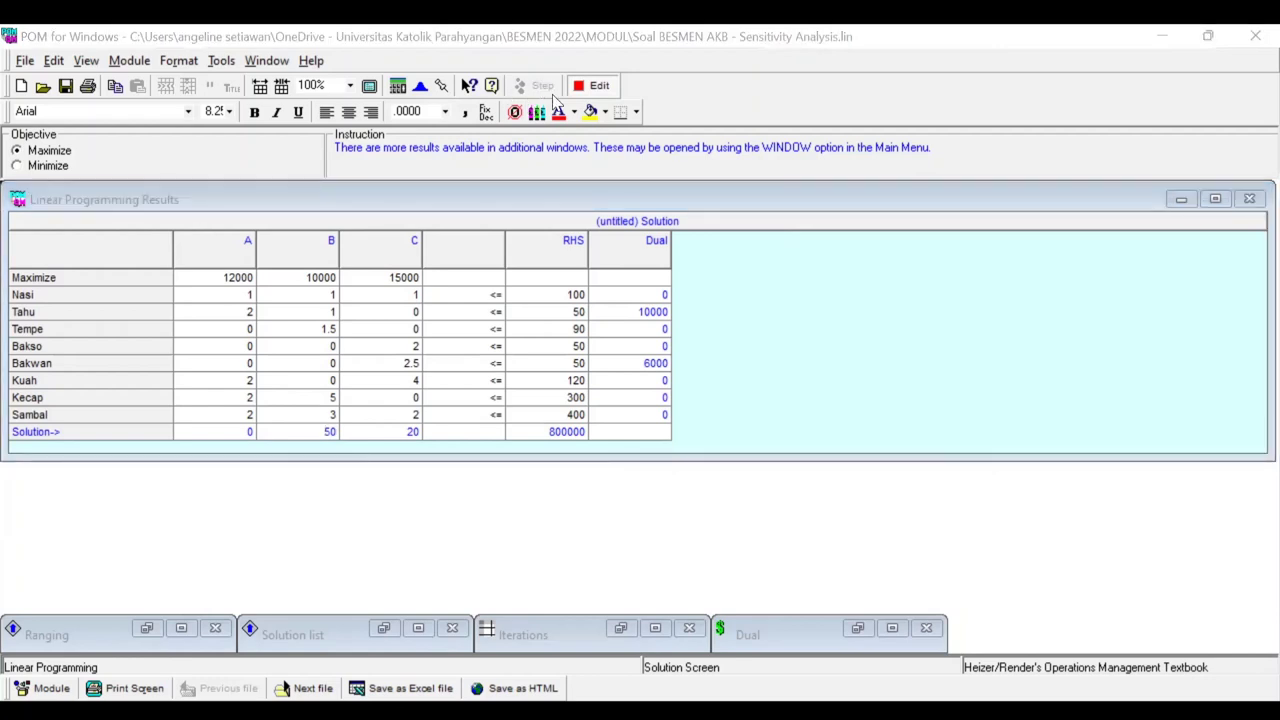
# Step: Open the Ranging results and reposition their window over the Linear Programming Results to read the sensitivity table
pyautogui.click(266, 61)
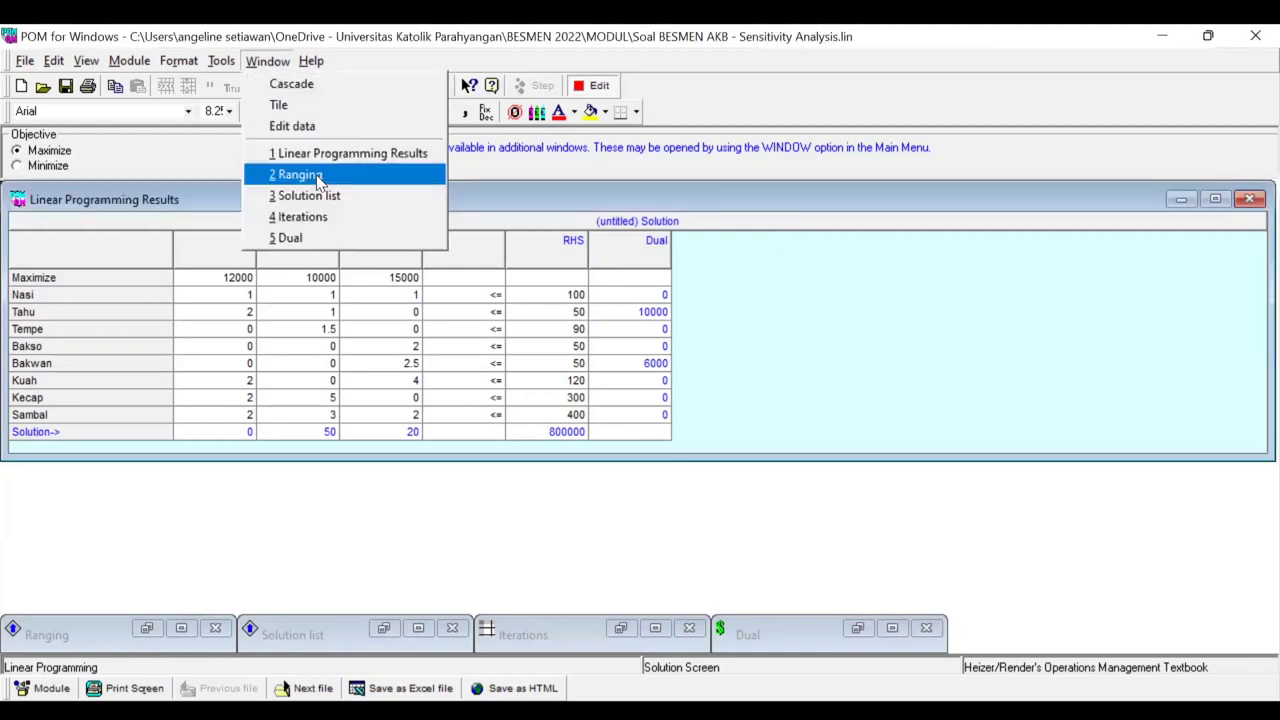
pyautogui.click(318, 178)
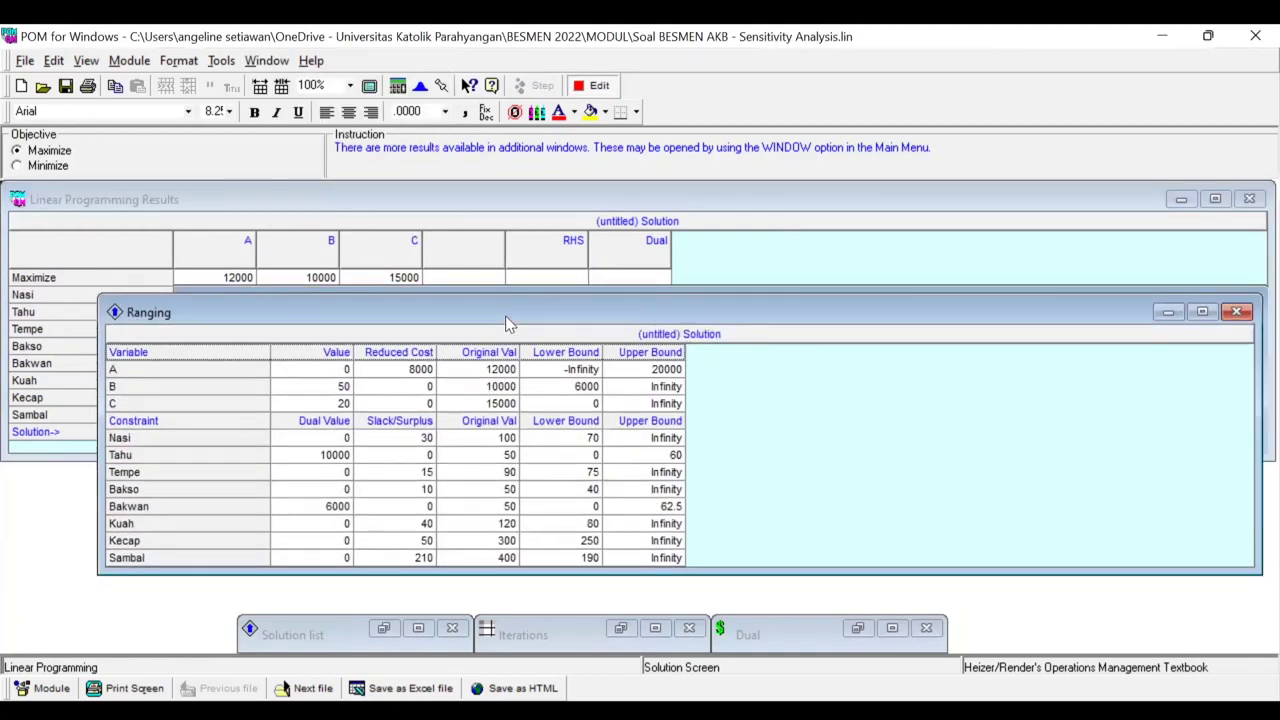
pyautogui.moveTo(507, 322); pyautogui.dragTo(411, 215)
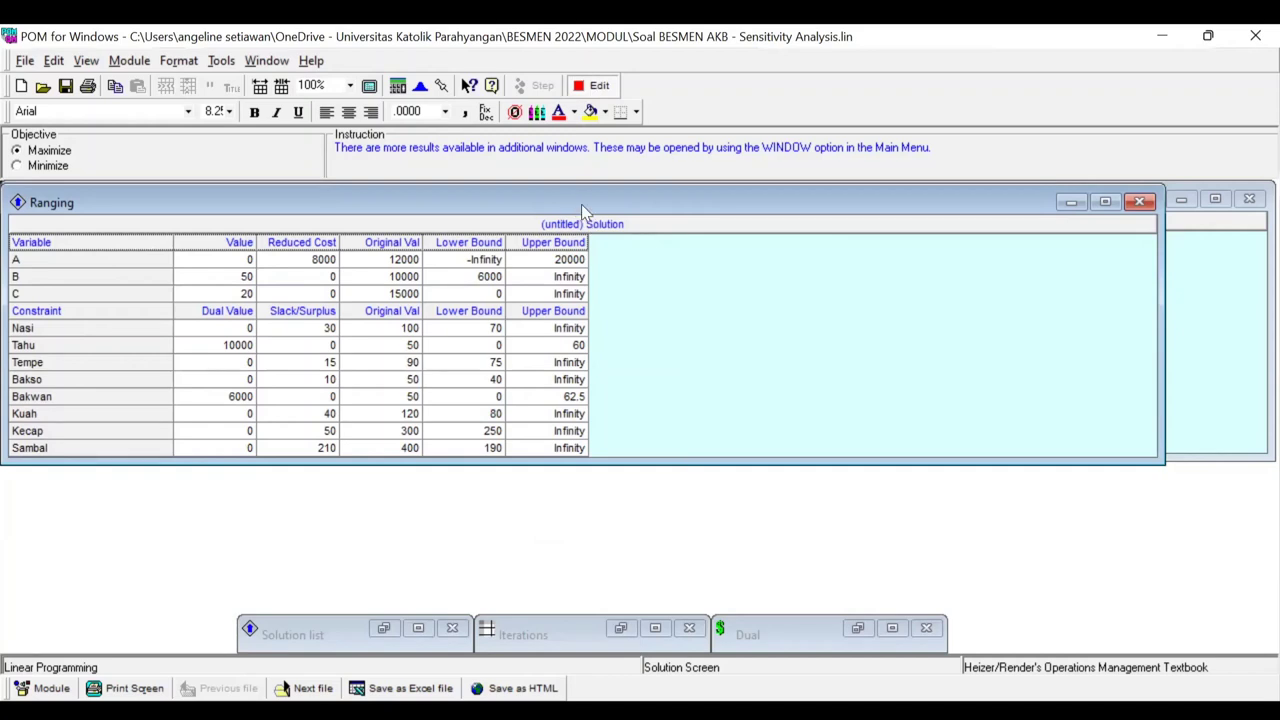
pyautogui.moveTo(582, 205); pyautogui.dragTo(605, 230)
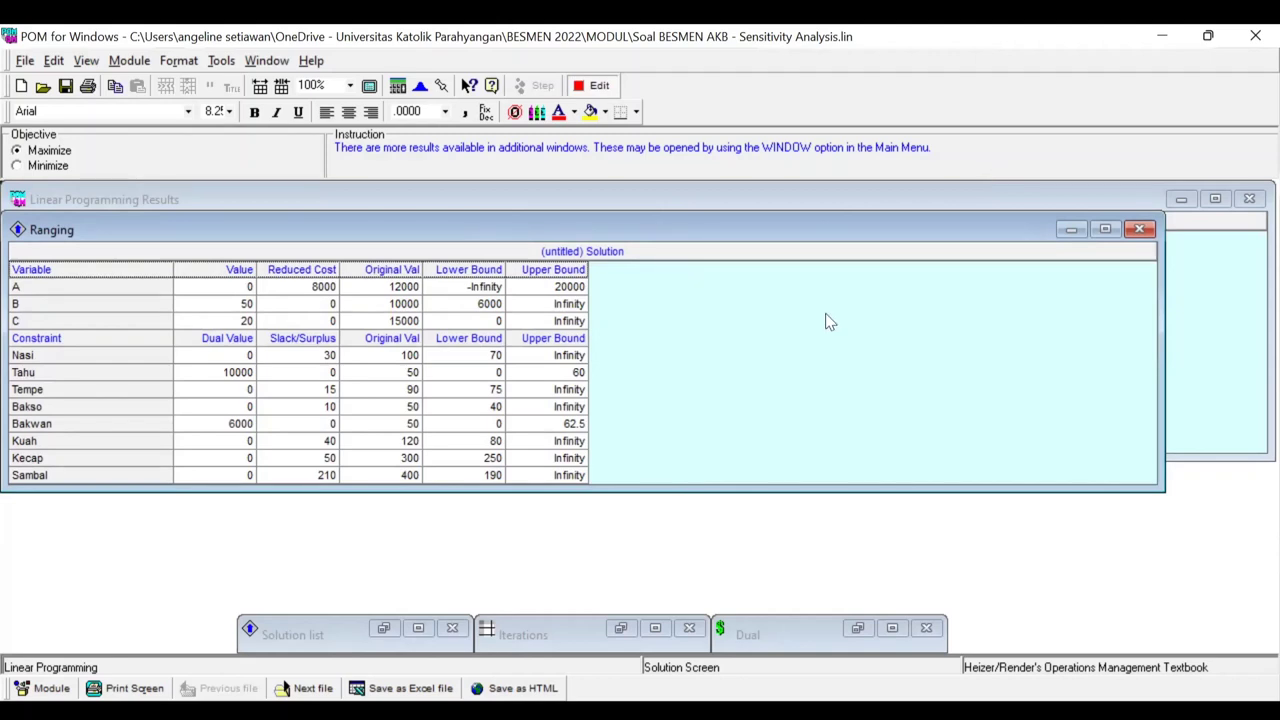
pyautogui.moveTo(825, 229); pyautogui.dragTo(826, 257)
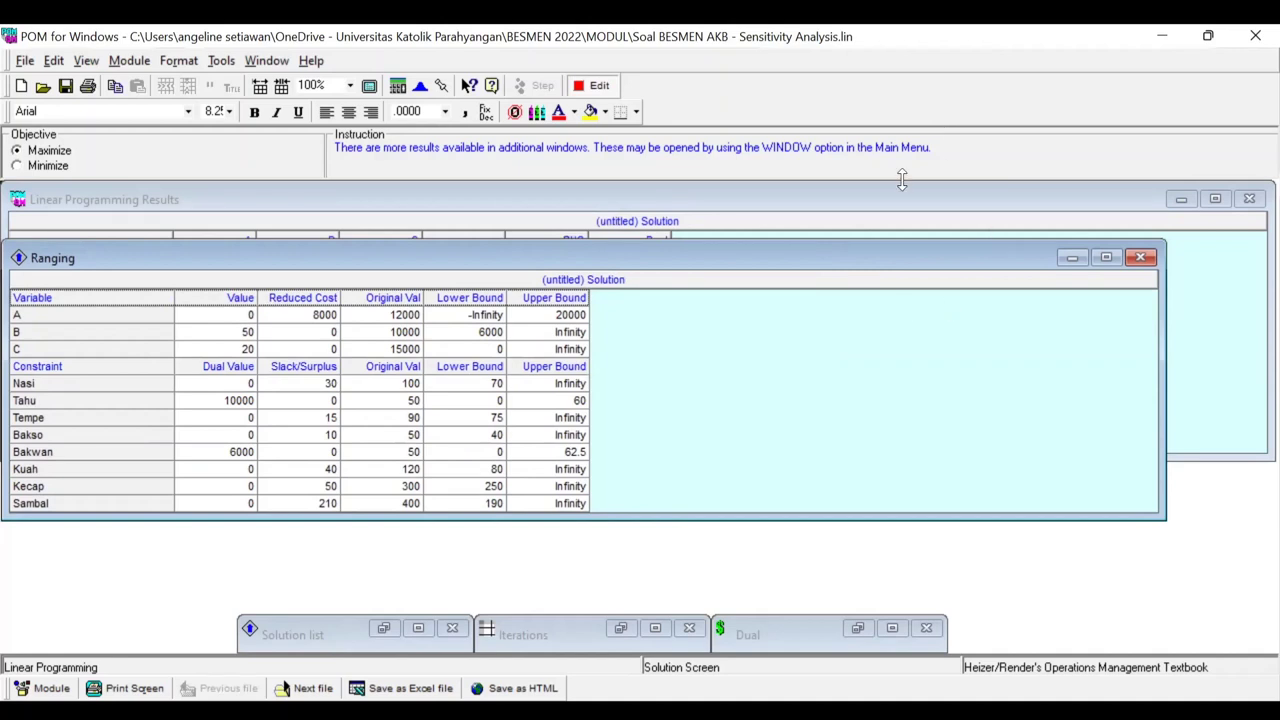
pyautogui.moveTo(664, 266); pyautogui.dragTo(694, 255)
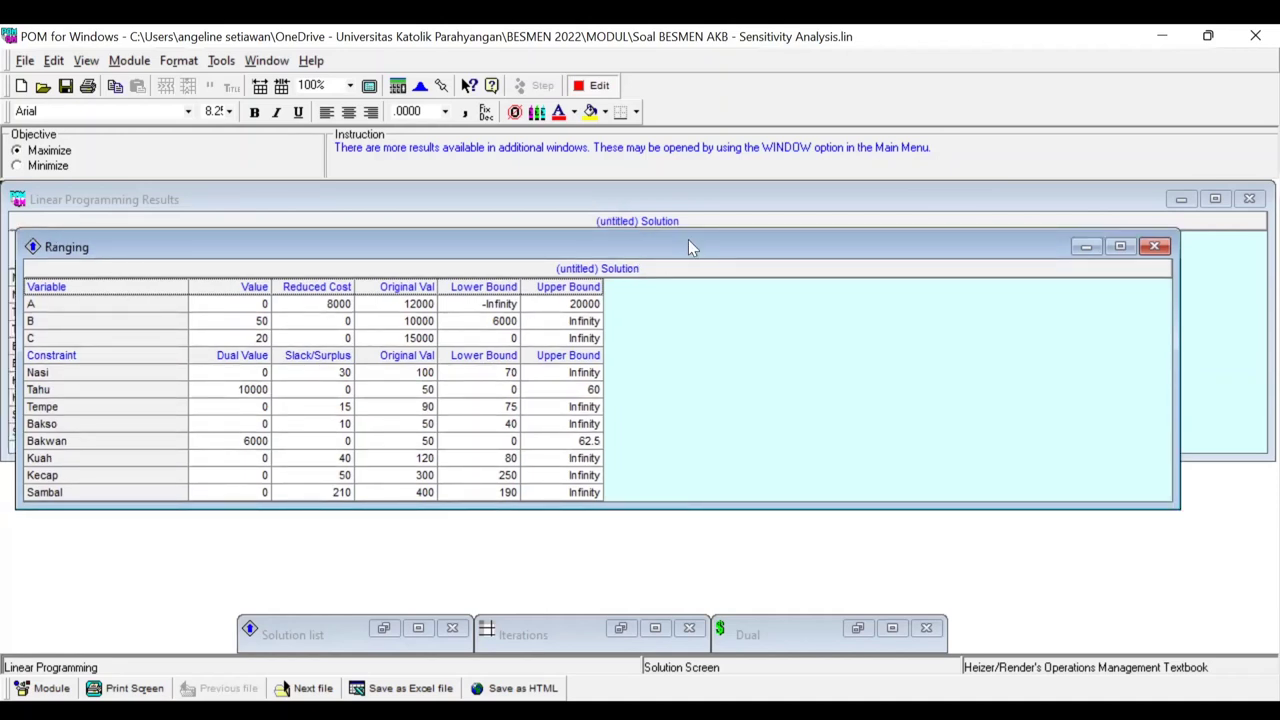
pyautogui.moveTo(688, 240); pyautogui.dragTo(673, 276)
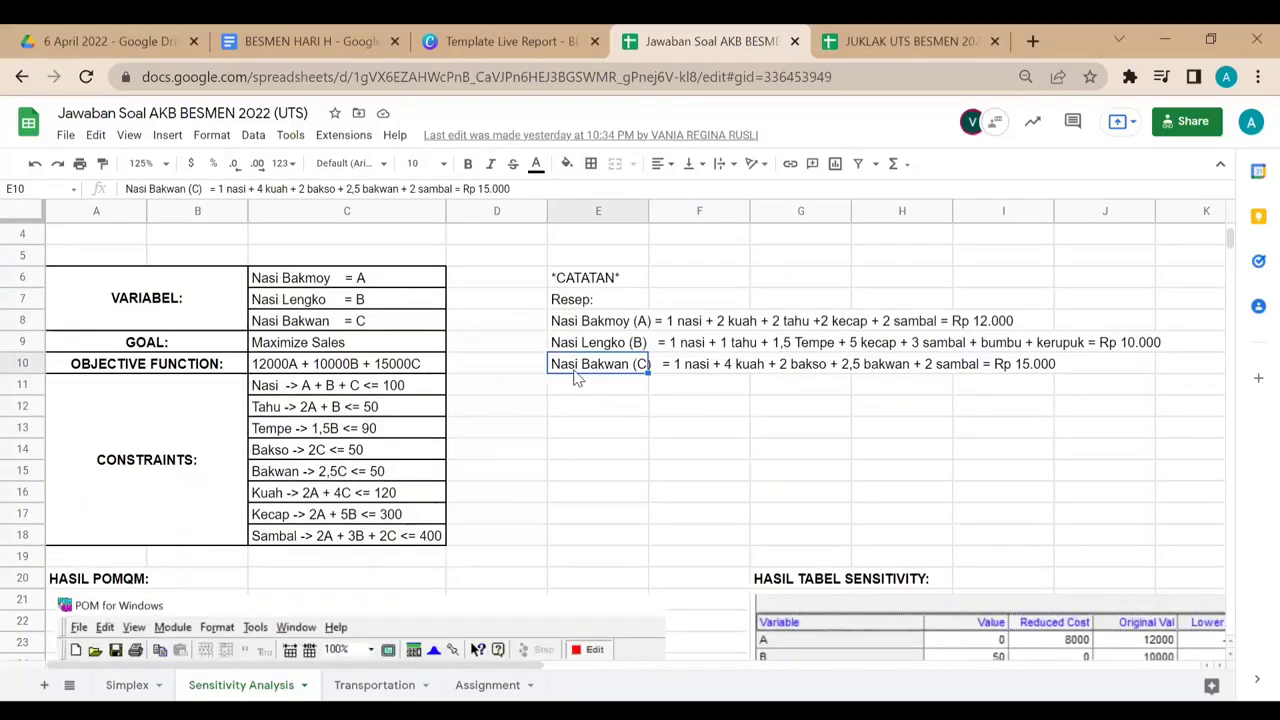
# Step: Switch back to the Google Sheets answer sheet and examine the pasted POM-QM solution and sensitivity table
pyautogui.scroll(-5, 575, 378)
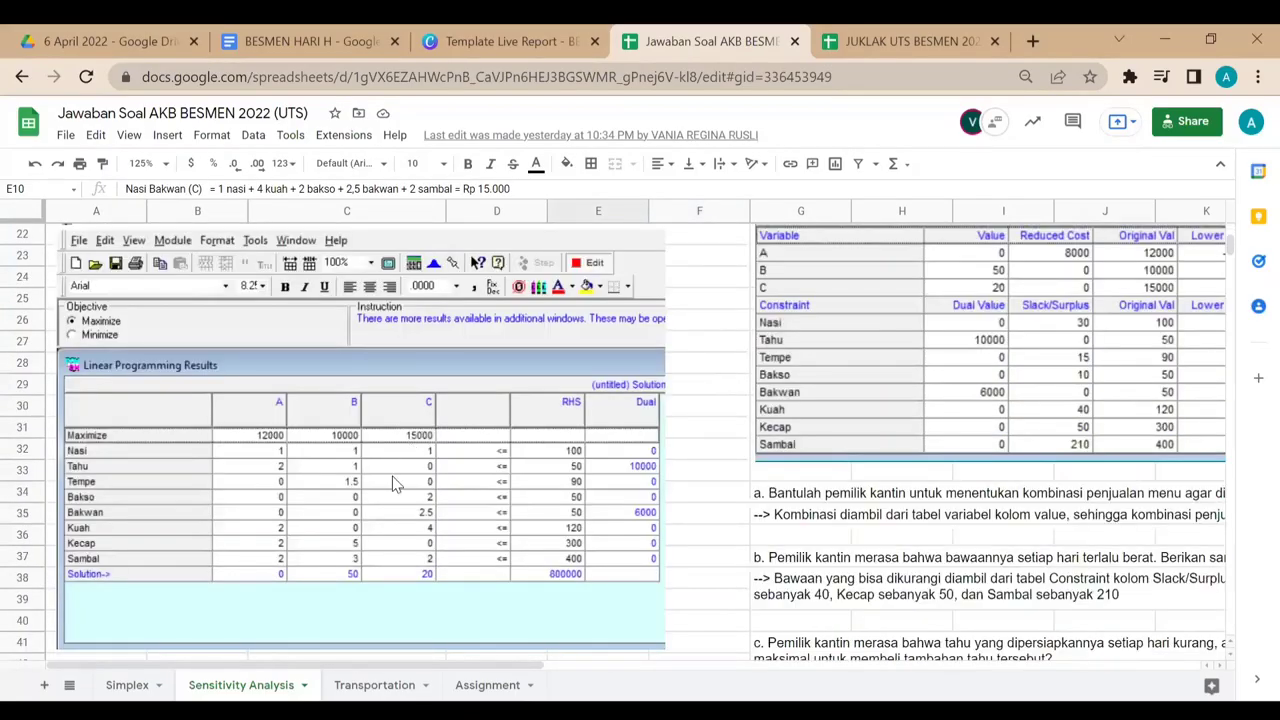
pyautogui.click(476, 502)
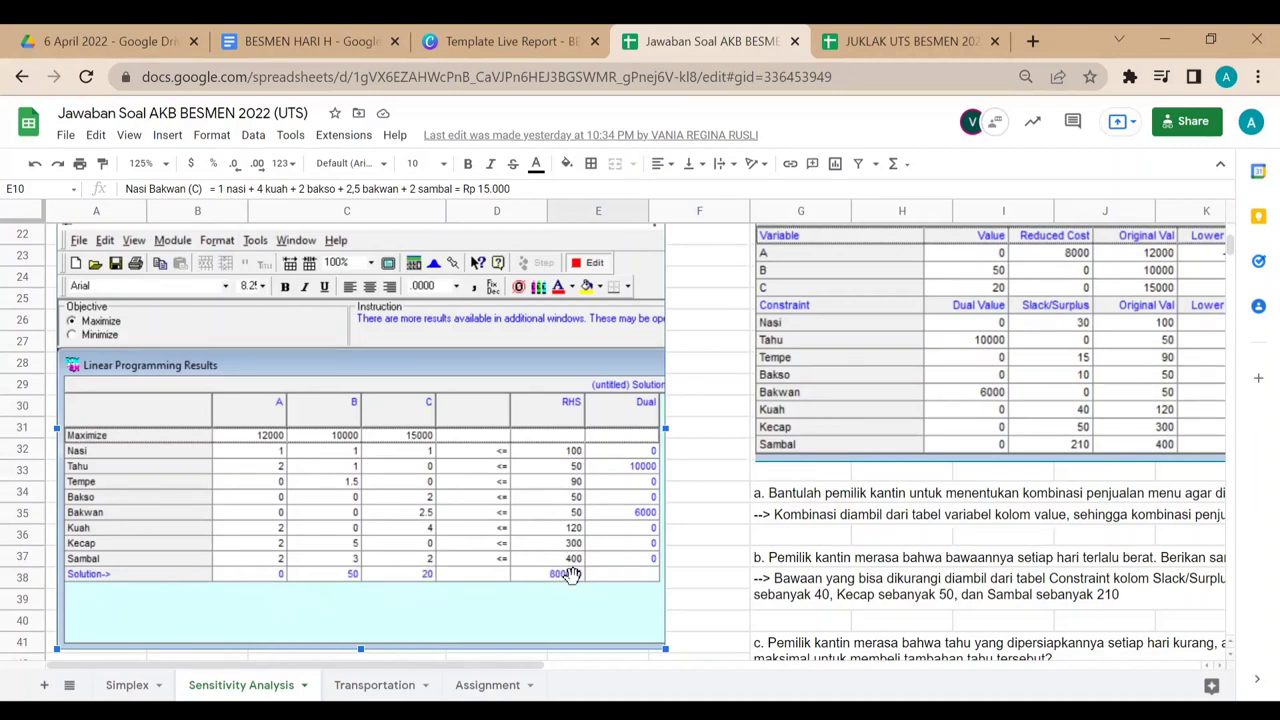
pyautogui.click(700, 518)
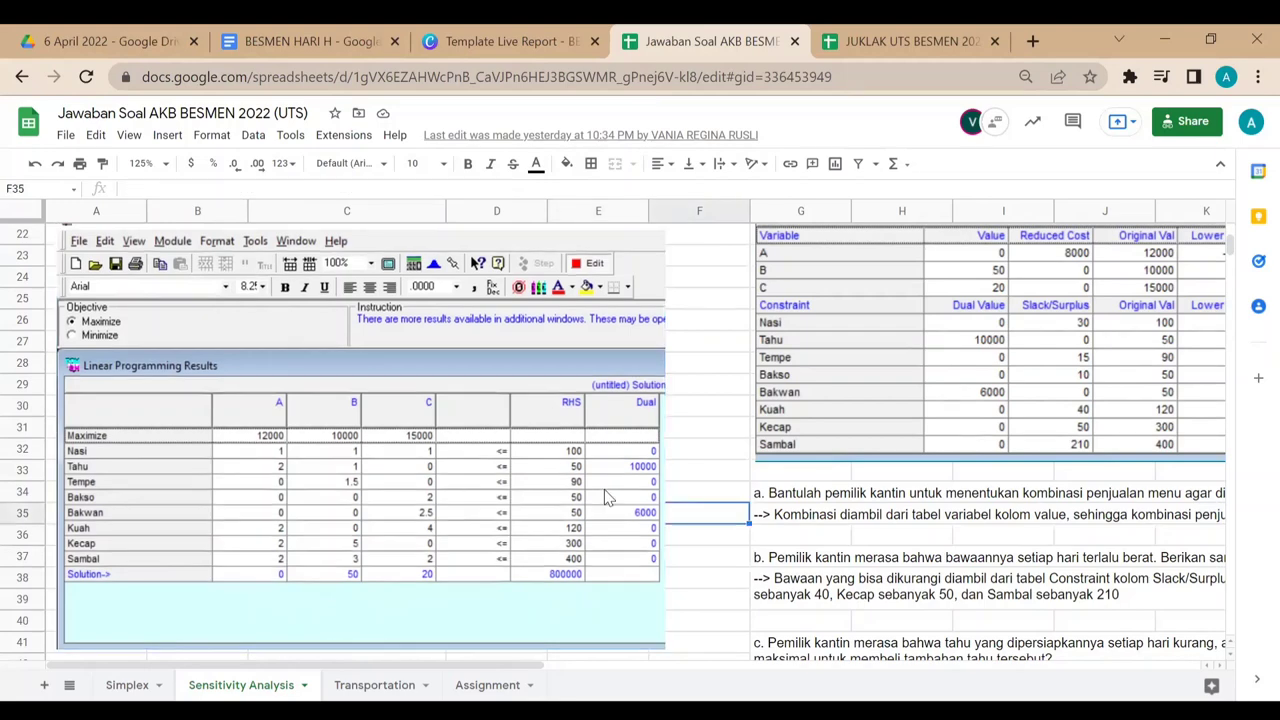
pyautogui.scroll(1, 712, 505)
pyautogui.scroll(1, 716, 505)
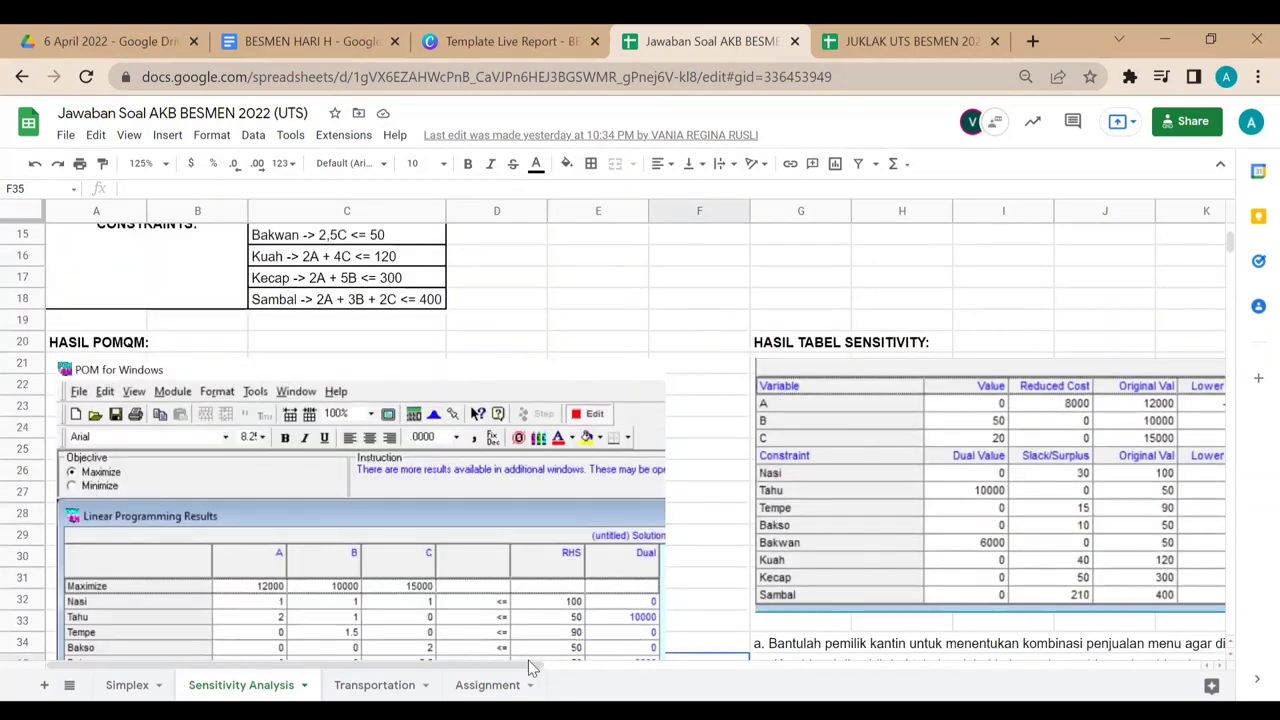
# Step: Examine the pasted sensitivity table's variable and constraint sections beside the POM-QM results
pyautogui.hscroll(5, 676, 660)
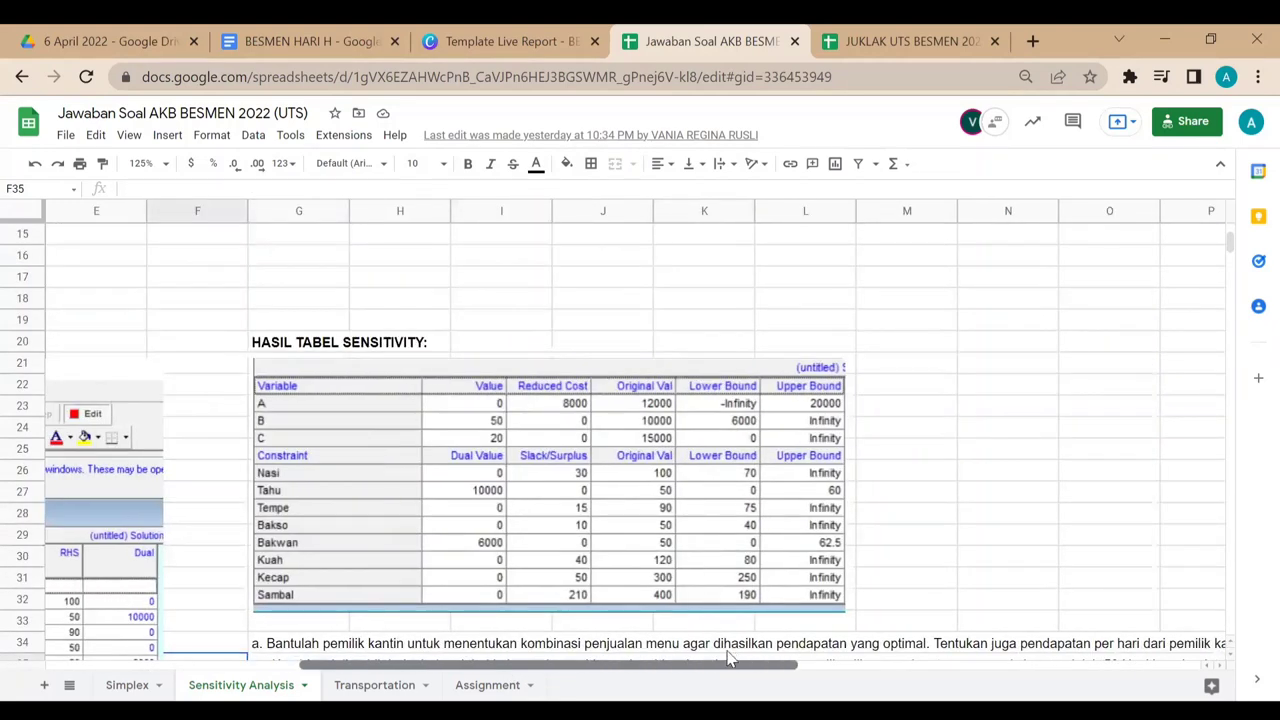
pyautogui.click(583, 443)
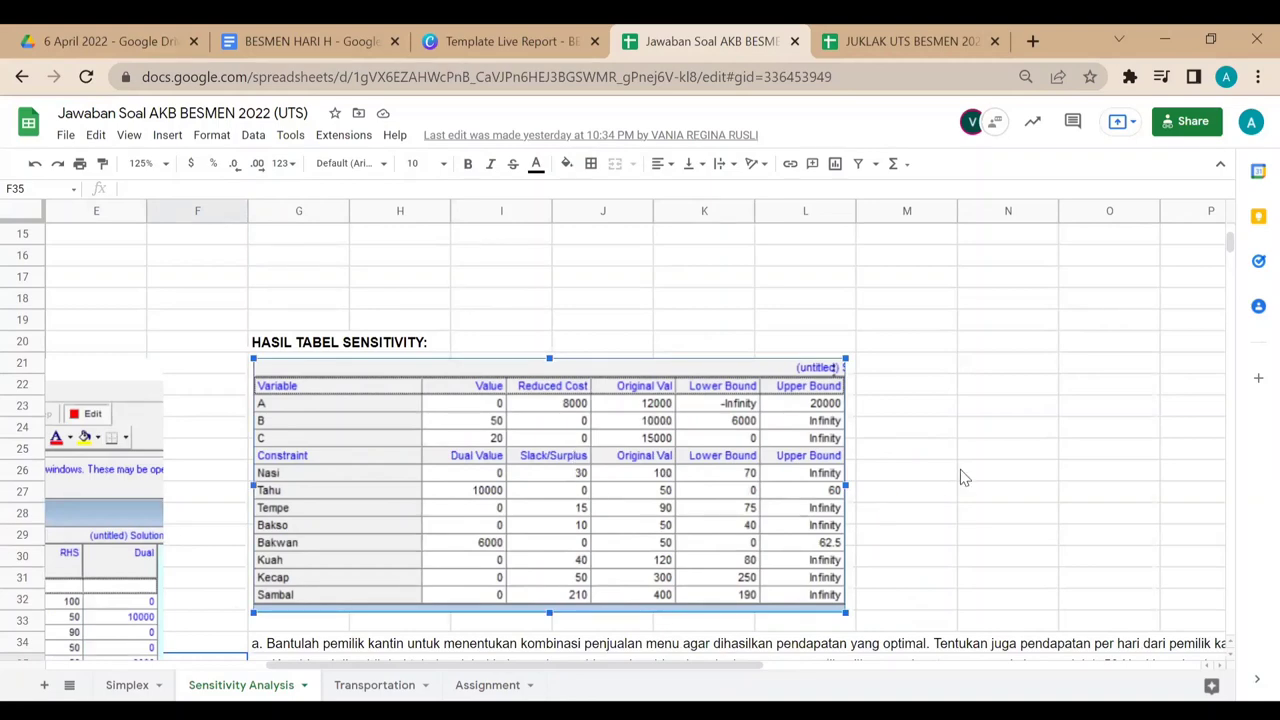
pyautogui.scroll(-1, 1020, 455)
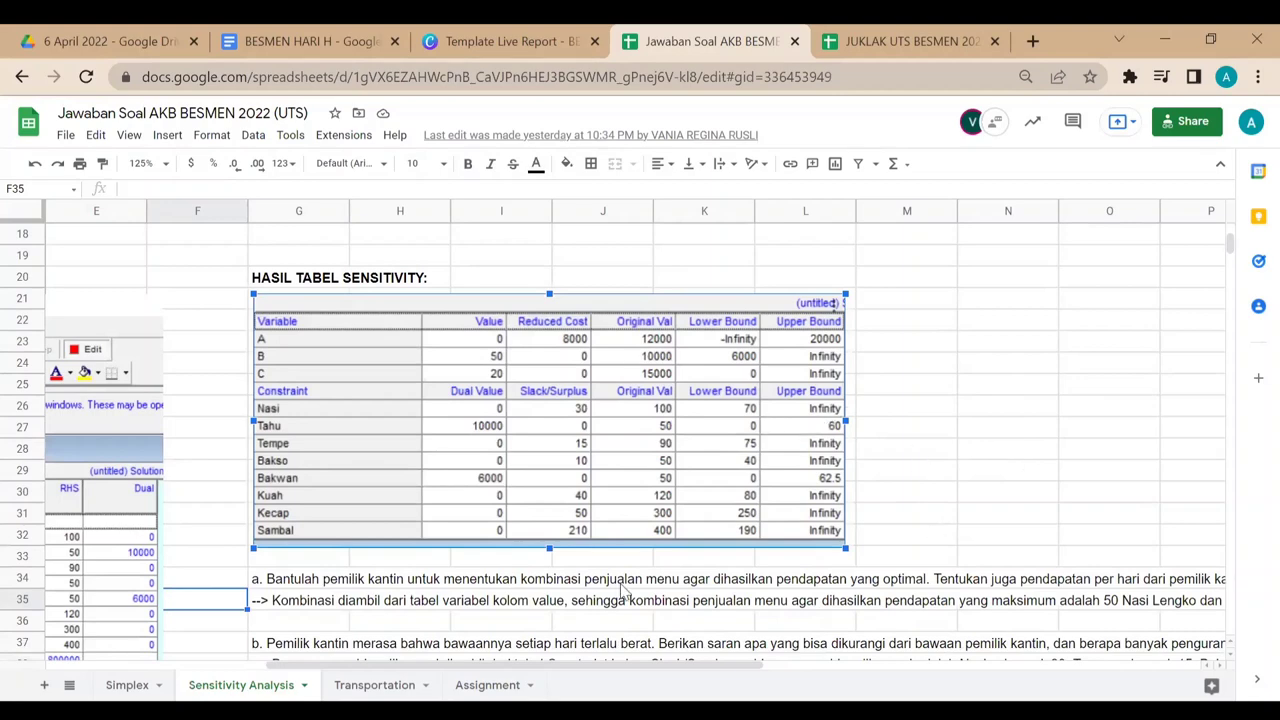
pyautogui.scroll(-1, 925, 470)
pyautogui.scroll(1, 931, 481)
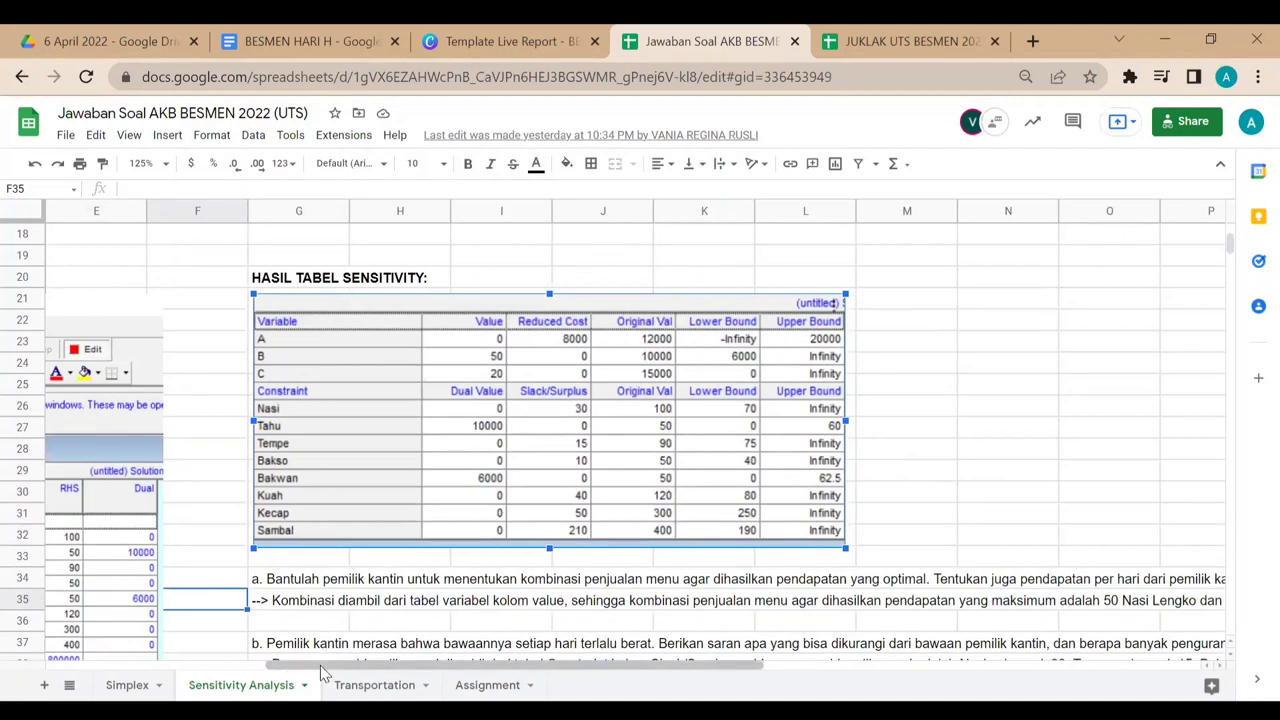
pyautogui.moveTo(325, 670); pyautogui.dragTo(272, 665)
pyautogui.click(906, 426)
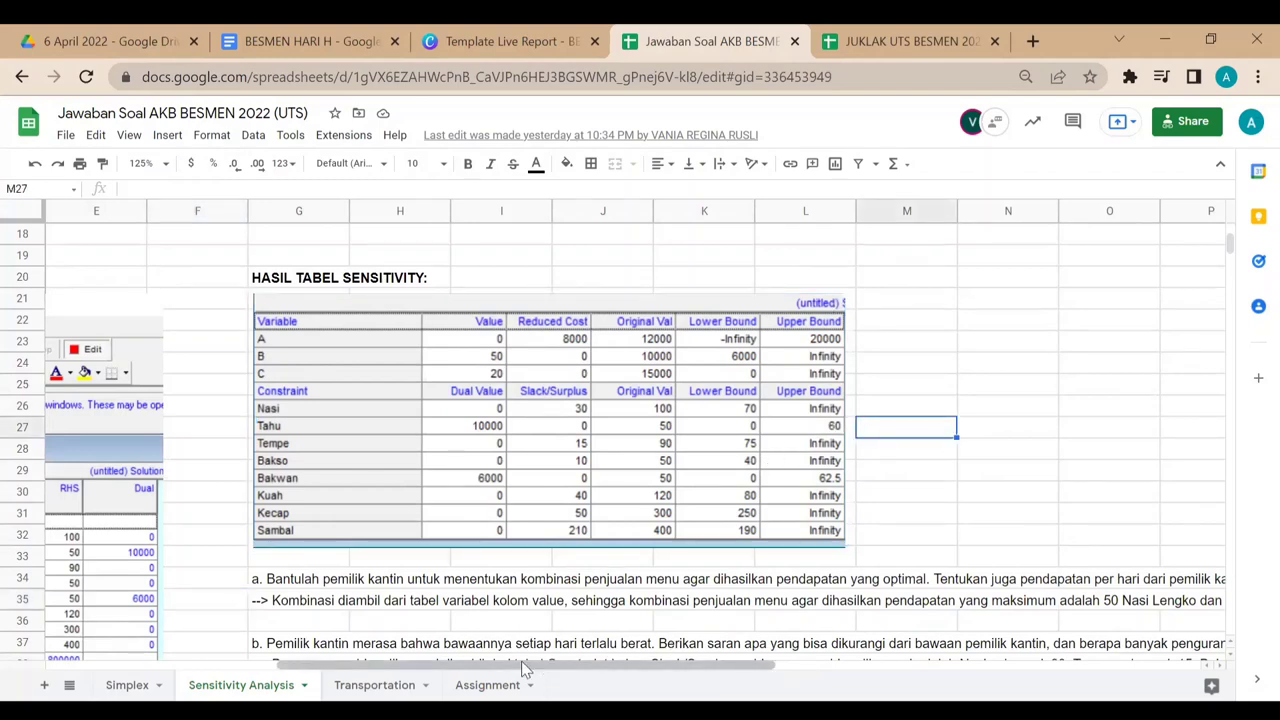
pyautogui.moveTo(529, 668); pyautogui.dragTo(600, 612)
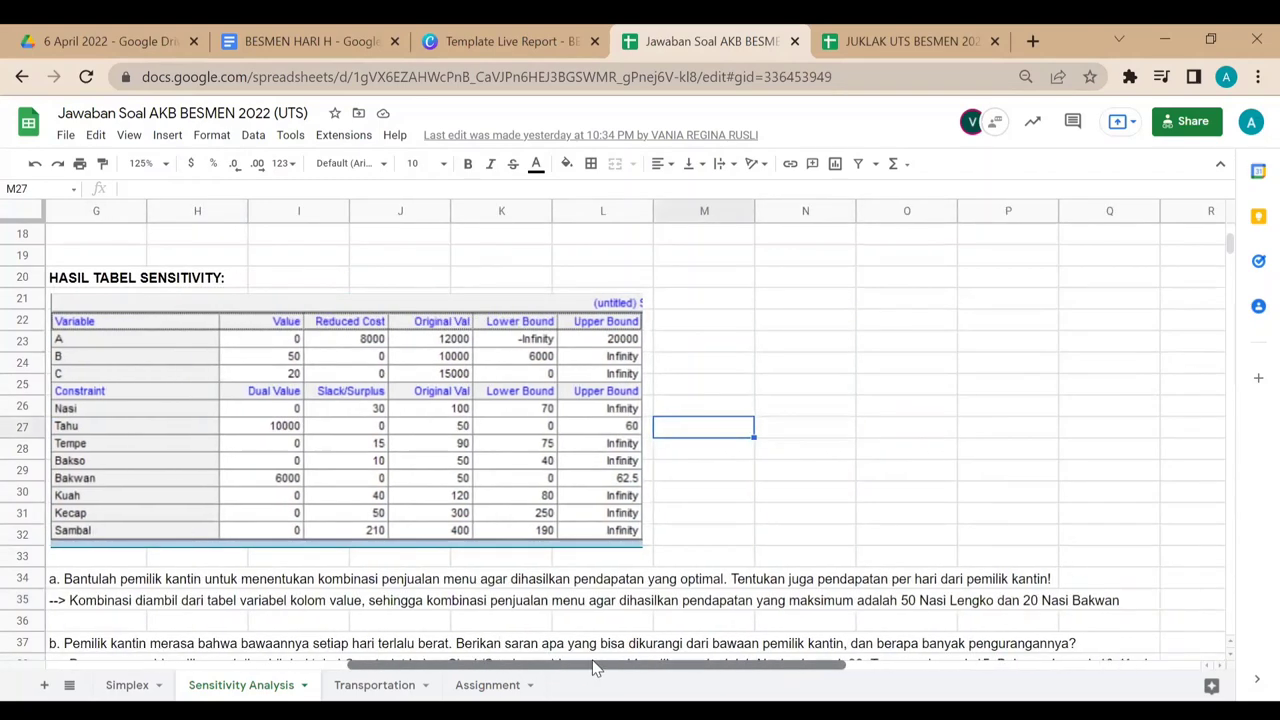
# Step: Review answer a on the optimal menu combination, comparing it with the Value column and the POM-QM solution row's daily income
pyautogui.scroll(-5, 780, 442)
pyautogui.scroll(2, 591, 477)
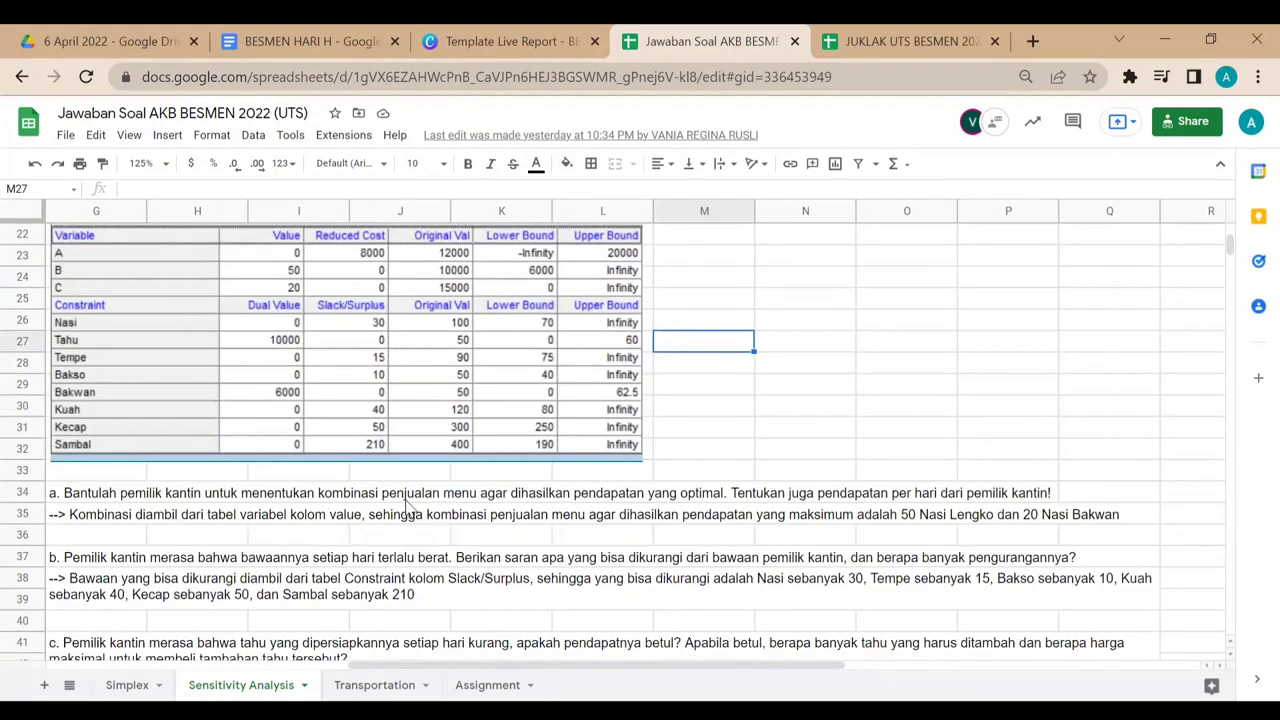
pyautogui.scroll(1, 591, 477)
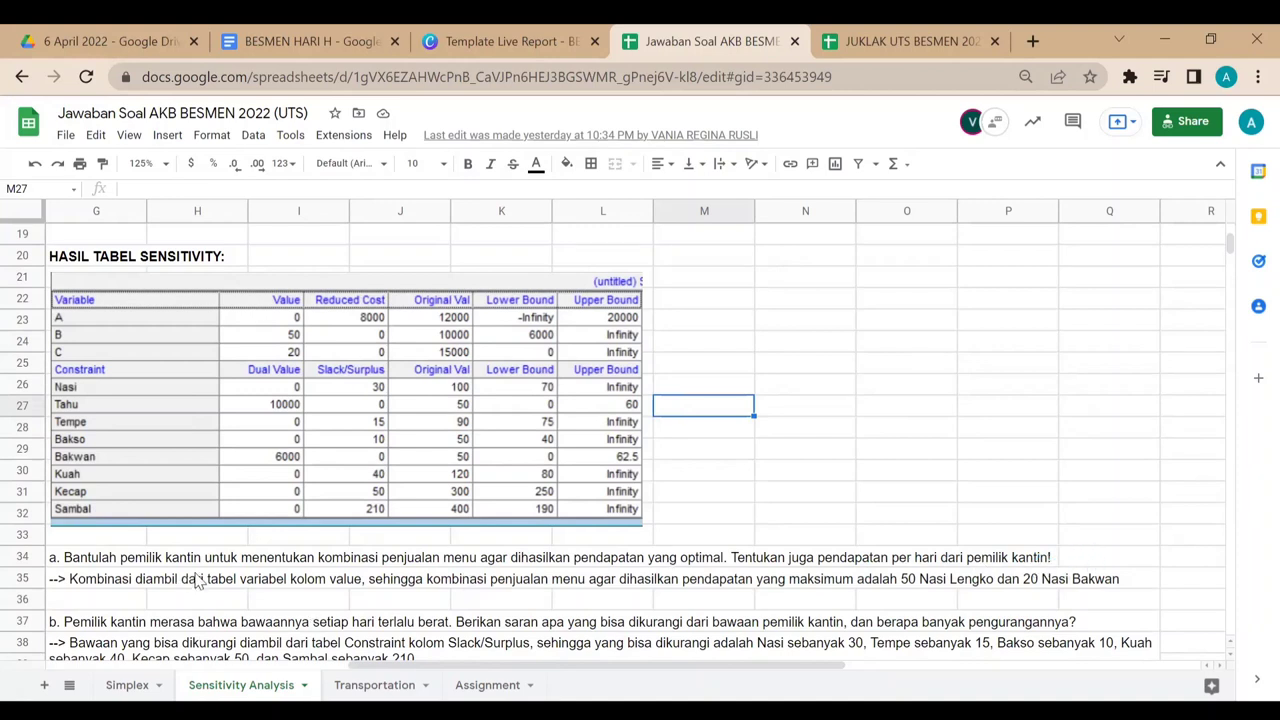
pyautogui.click(110, 585)
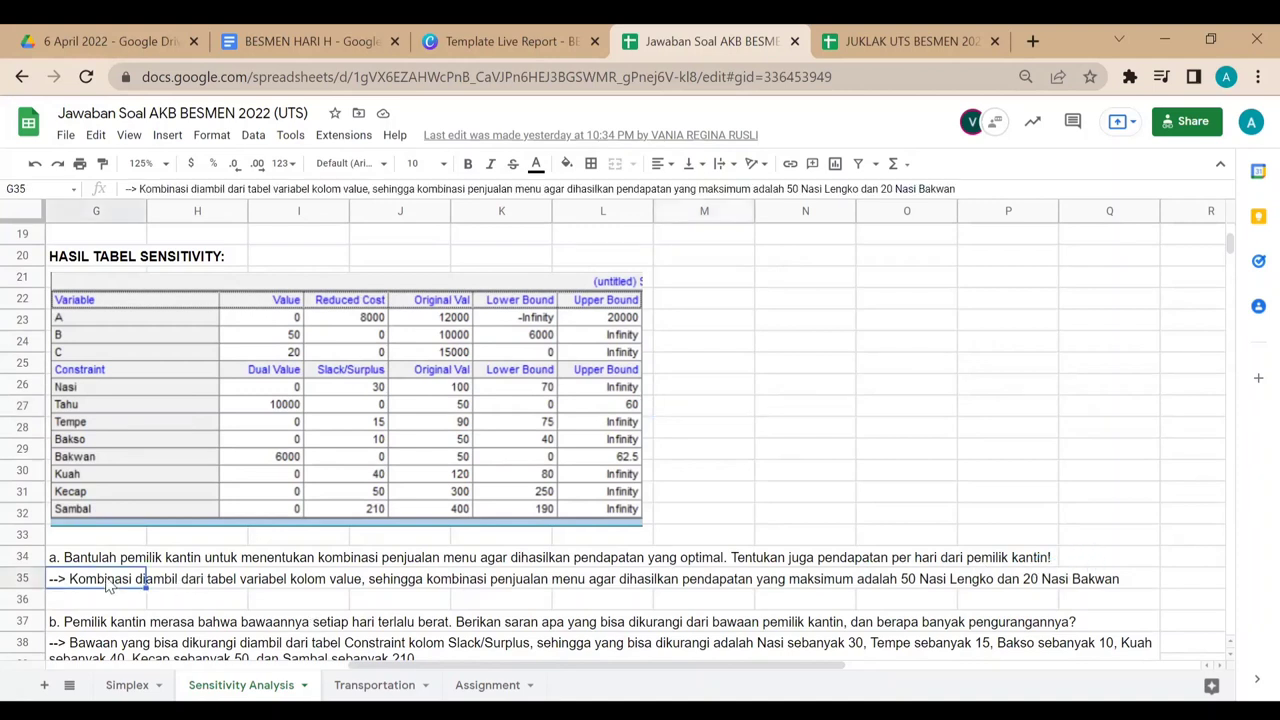
pyautogui.moveTo(670, 673); pyautogui.dragTo(310, 612)
pyautogui.scroll(-1, 310, 612)
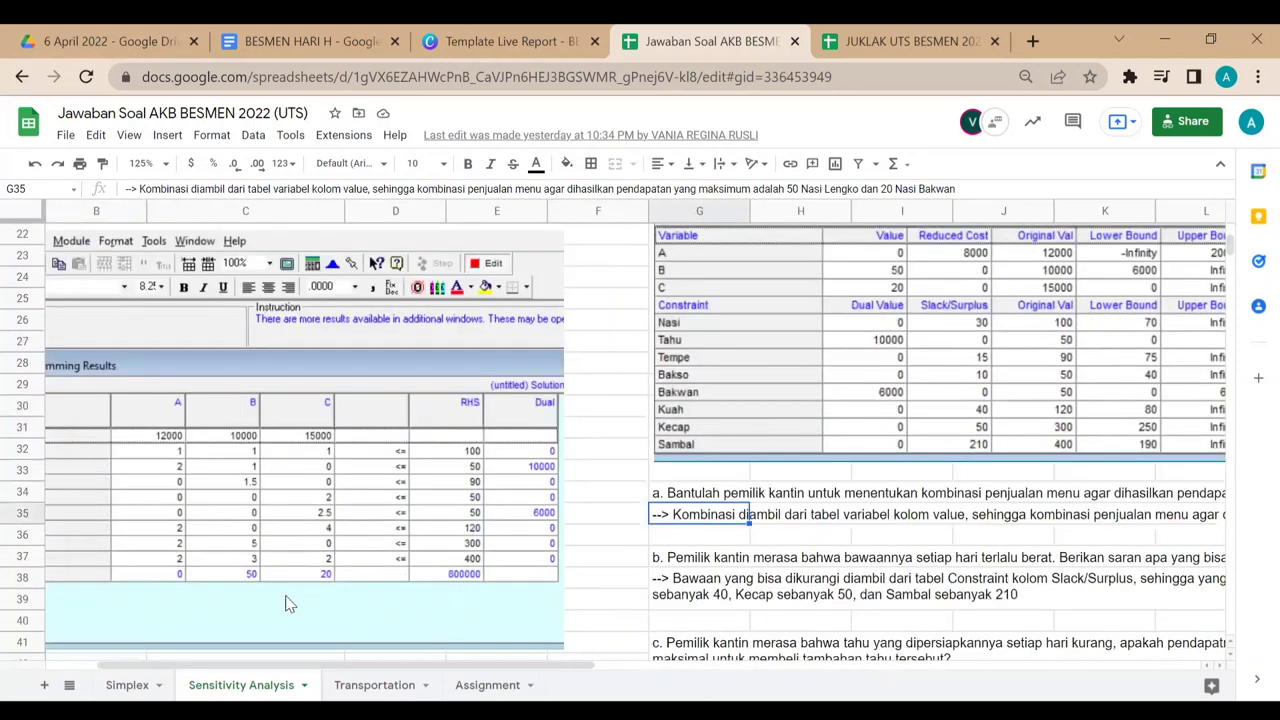
pyautogui.moveTo(332, 665); pyautogui.dragTo(226, 582)
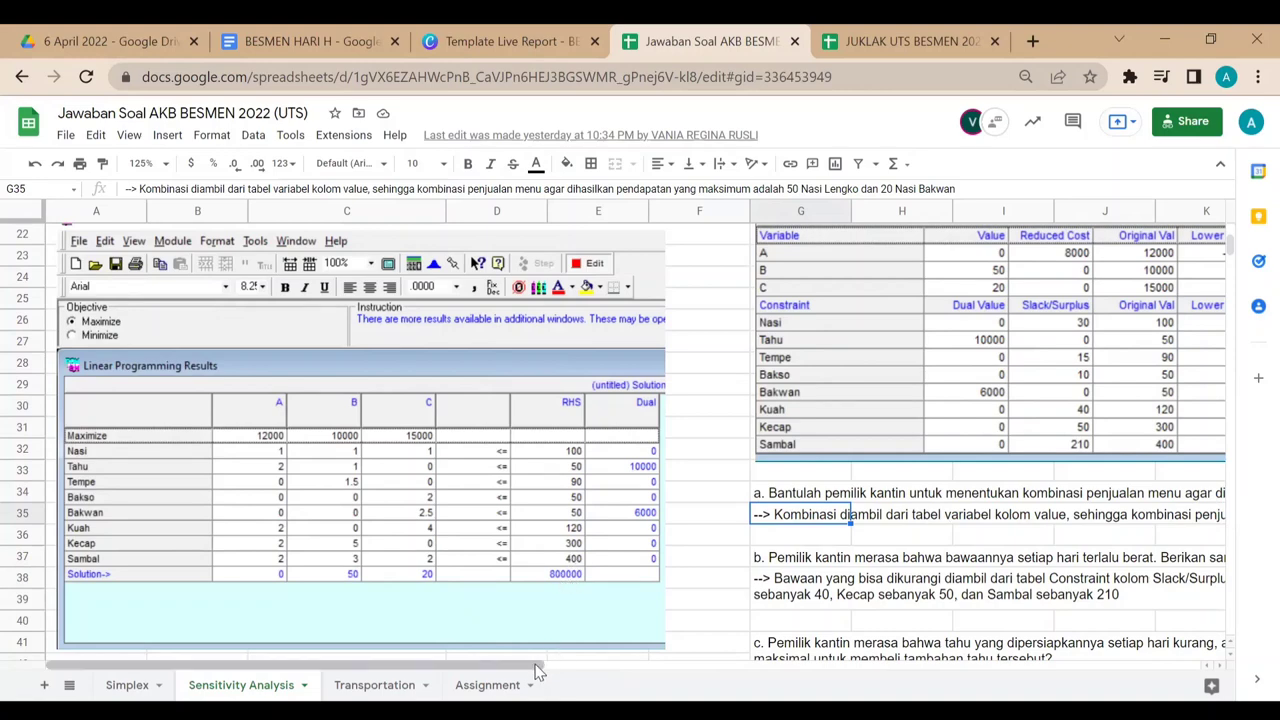
pyautogui.moveTo(541, 665); pyautogui.dragTo(630, 685)
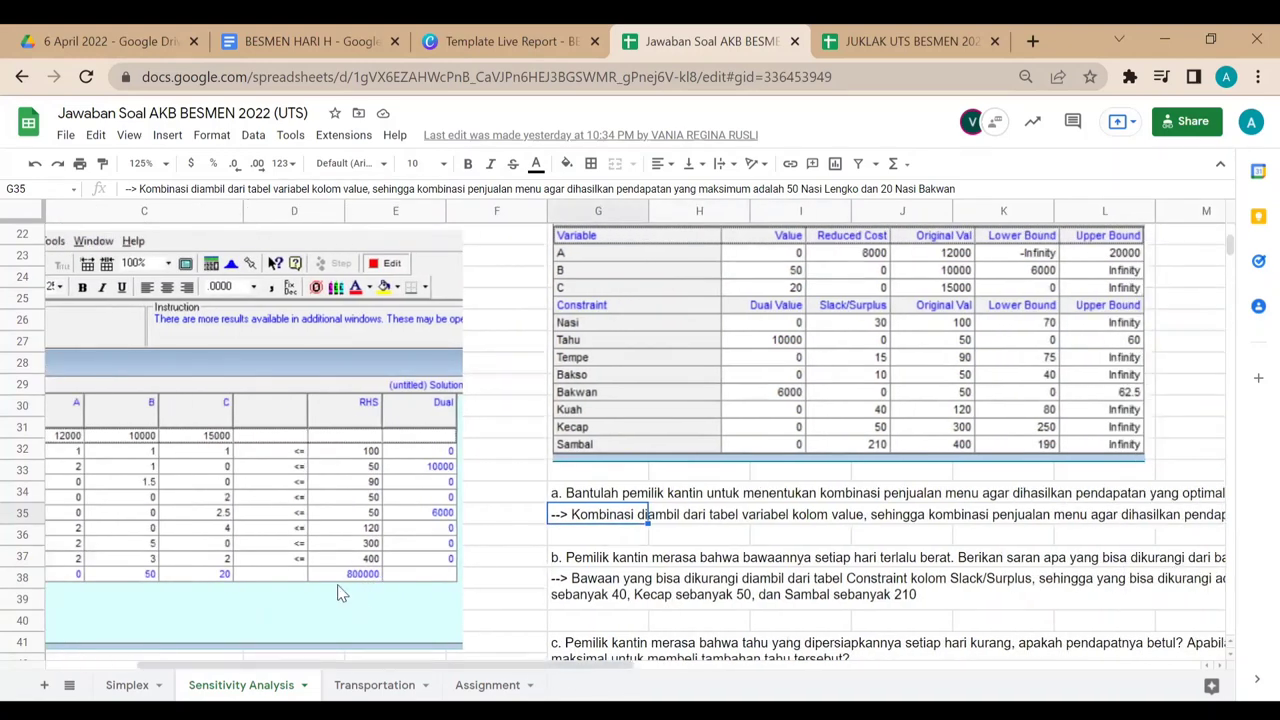
pyautogui.moveTo(507, 667); pyautogui.dragTo(714, 688)
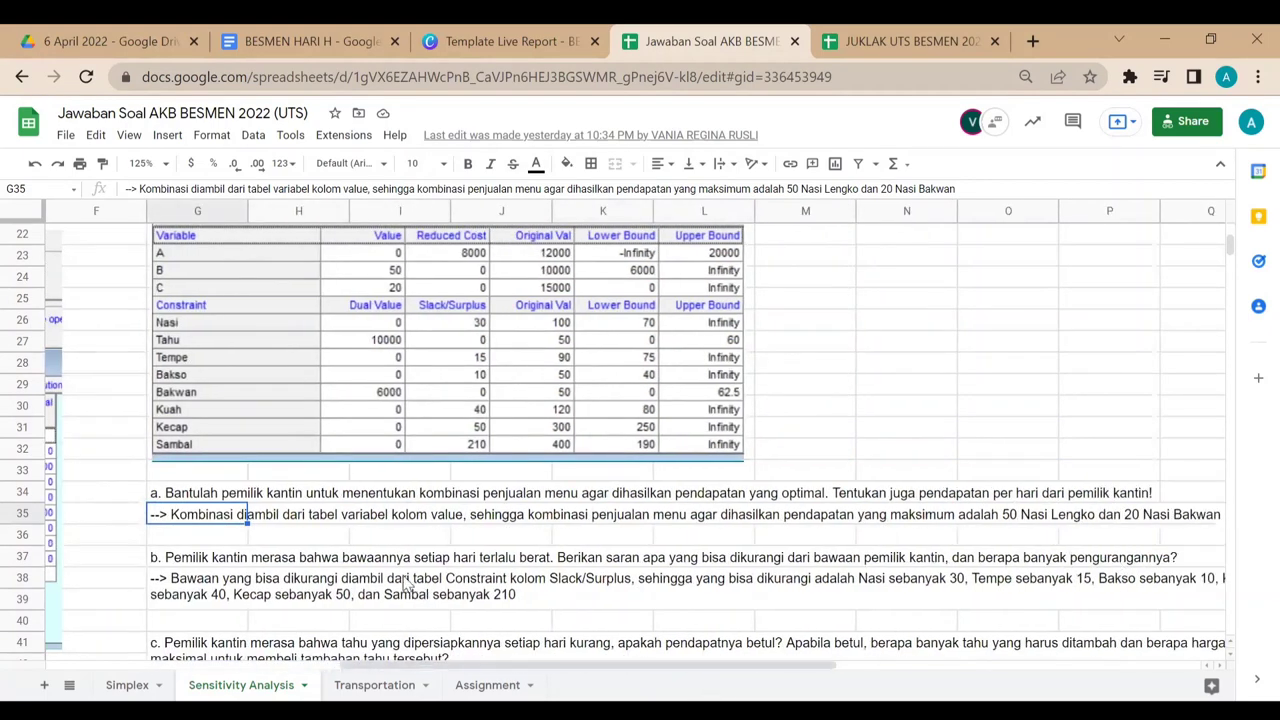
# Step: Review answer b on reducing the canteen owner's load against the Slack/Surplus column of the constraint table
pyautogui.scroll(-1, 350, 572)
pyautogui.scroll(1, 350, 572)
pyautogui.moveTo(464, 664); pyautogui.dragTo(480, 665)
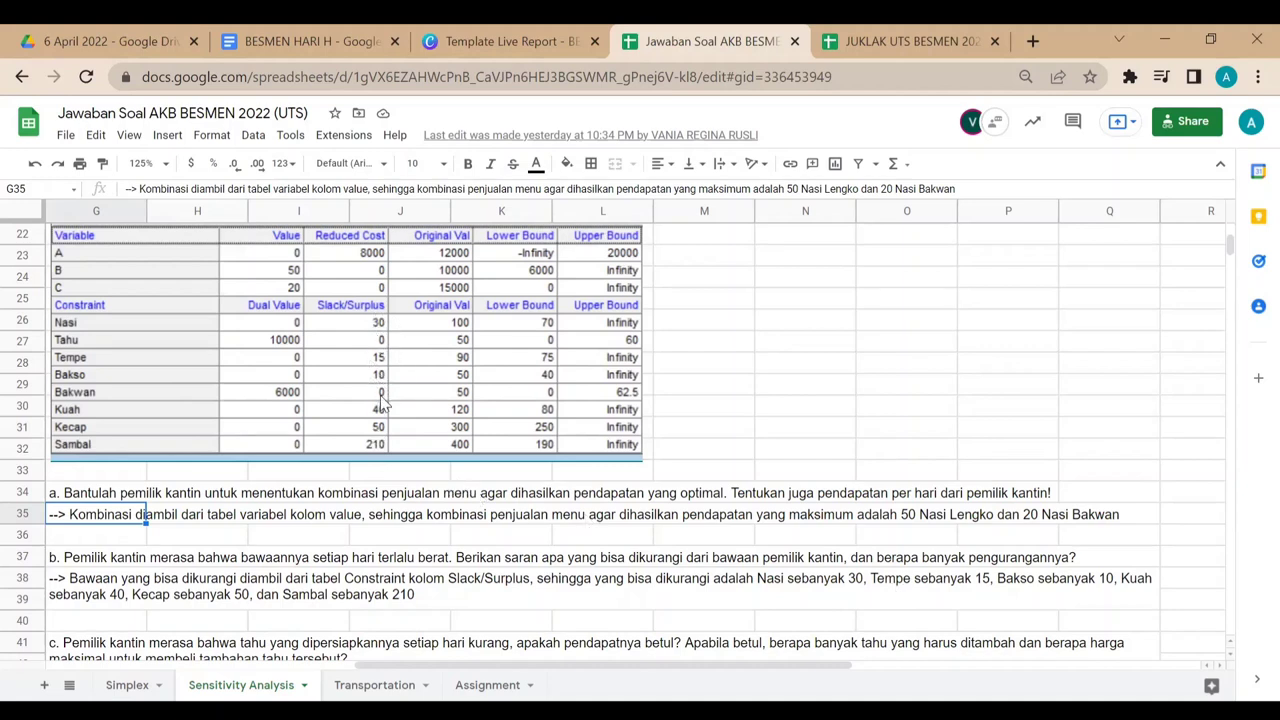
pyautogui.click(530, 578)
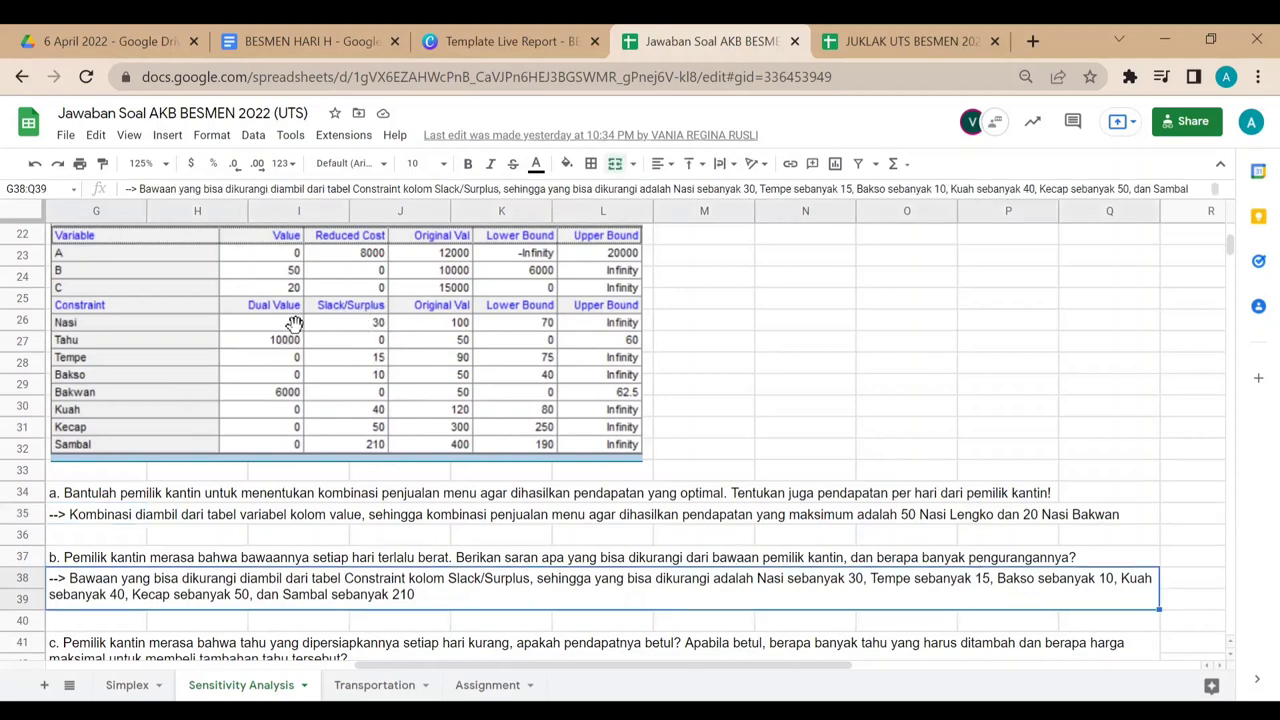
pyautogui.click(377, 452)
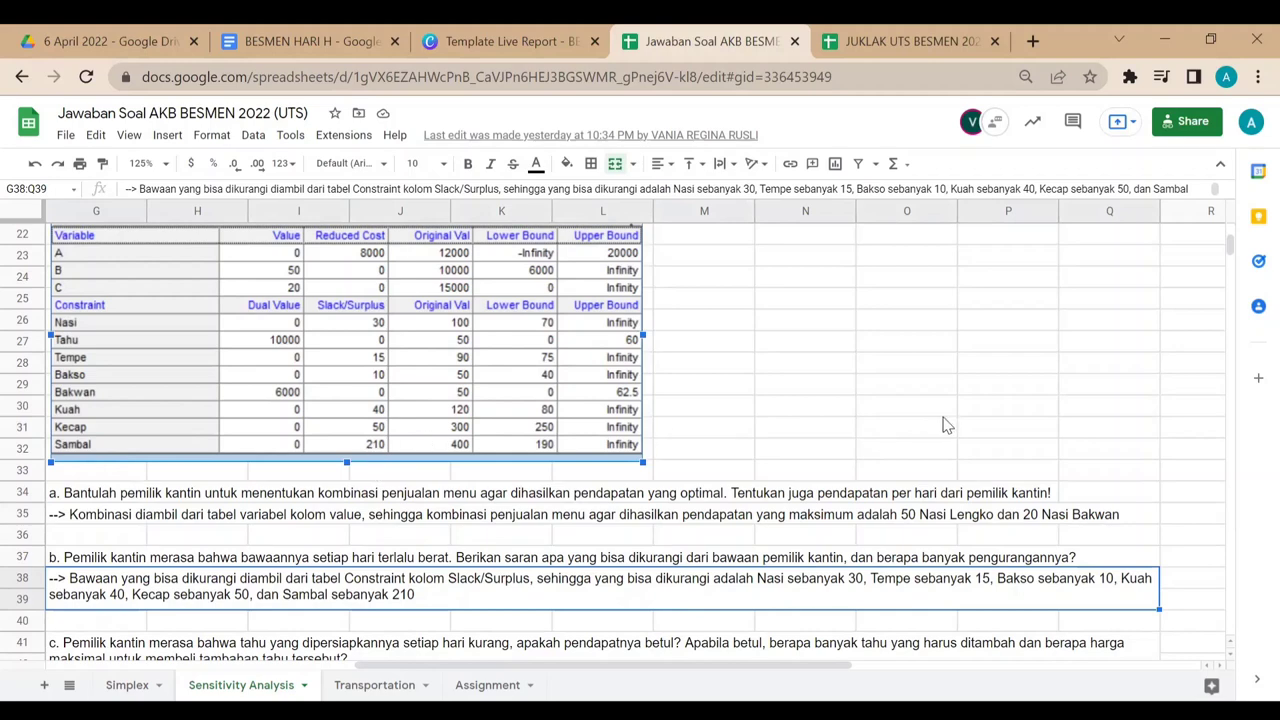
pyautogui.click(910, 412)
# Step: Review question c and its answer on buying extra tahu, checking the Upper Bound and Original Val of the Tahu constraint
pyautogui.scroll(-3, 905, 432)
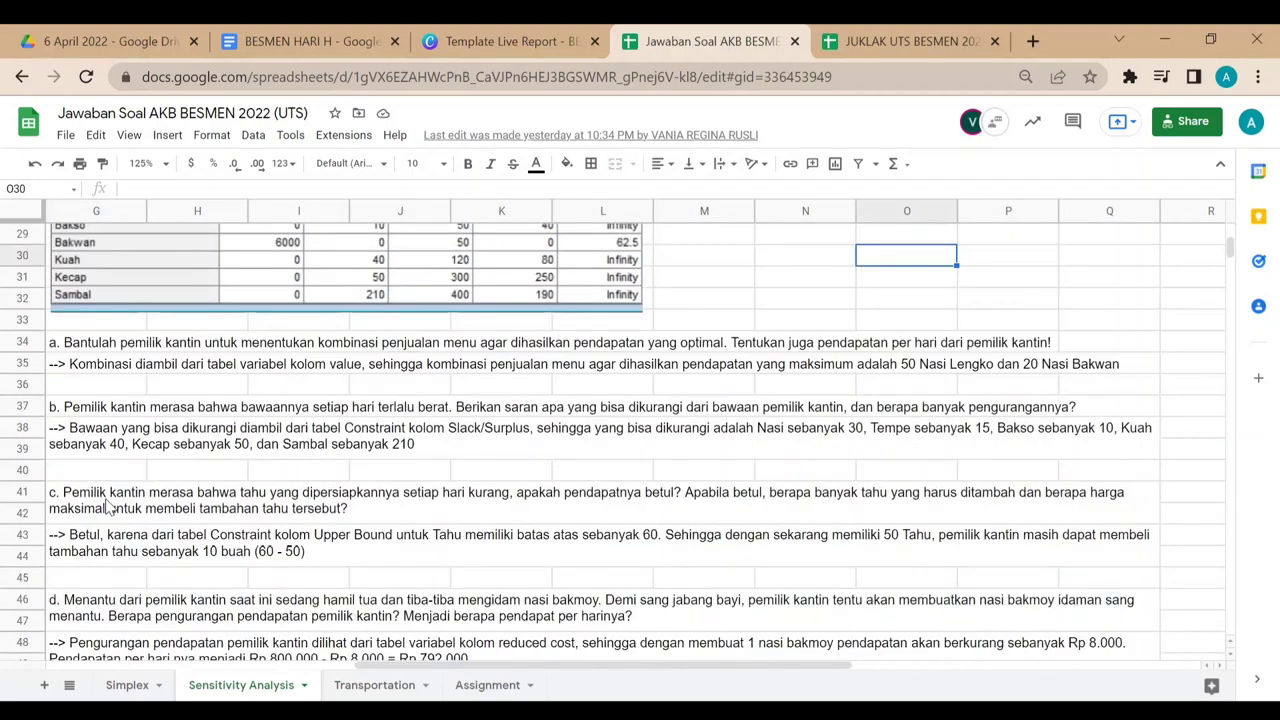
pyautogui.click(107, 507)
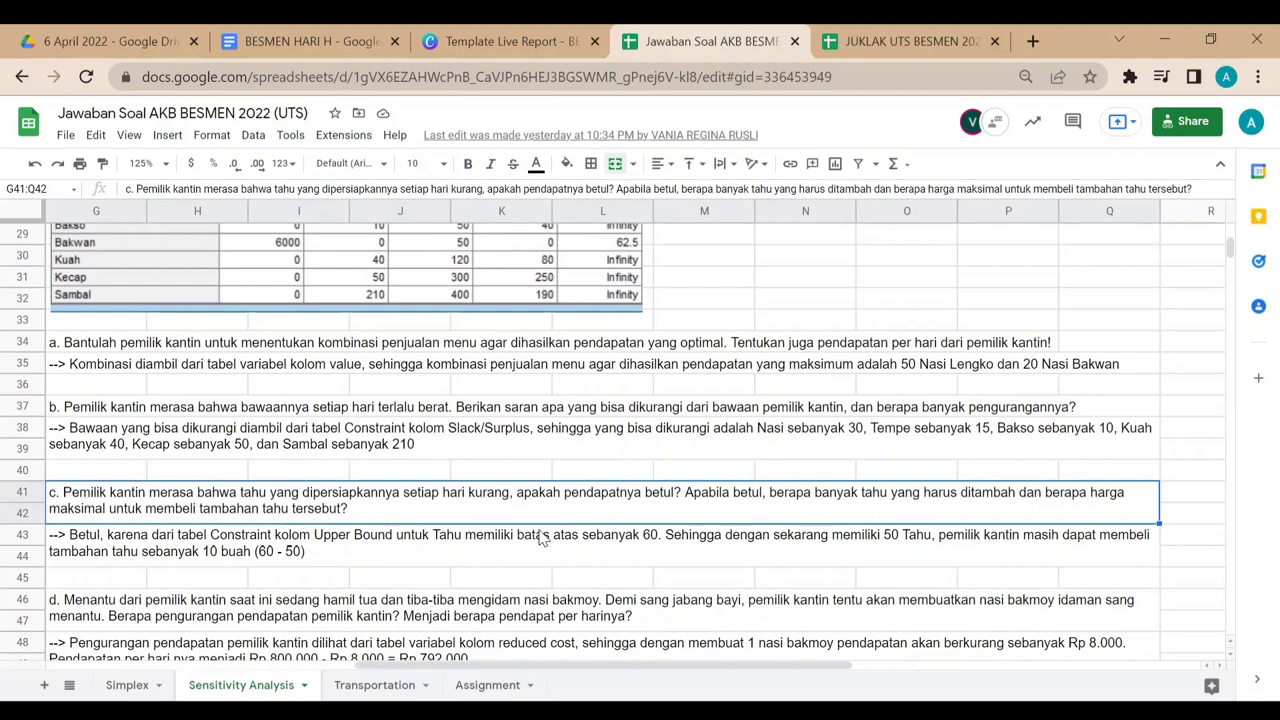
pyautogui.scroll(1, 543, 547)
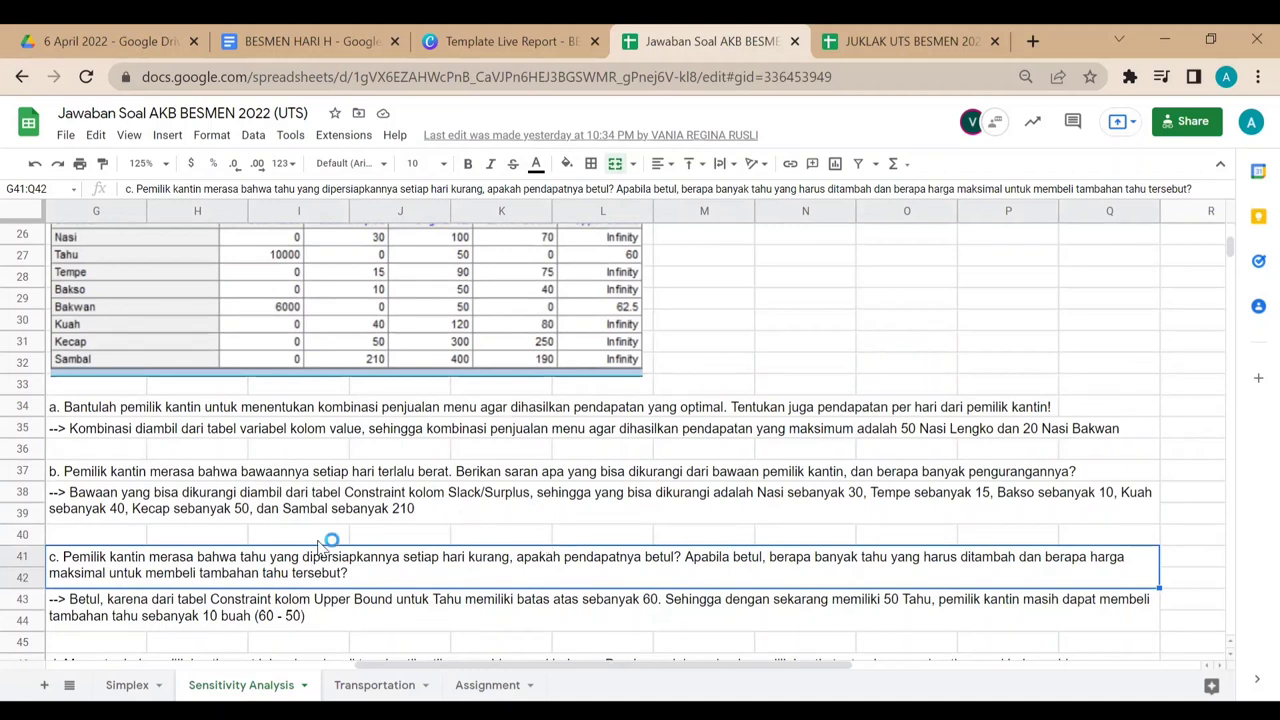
pyautogui.click(421, 592)
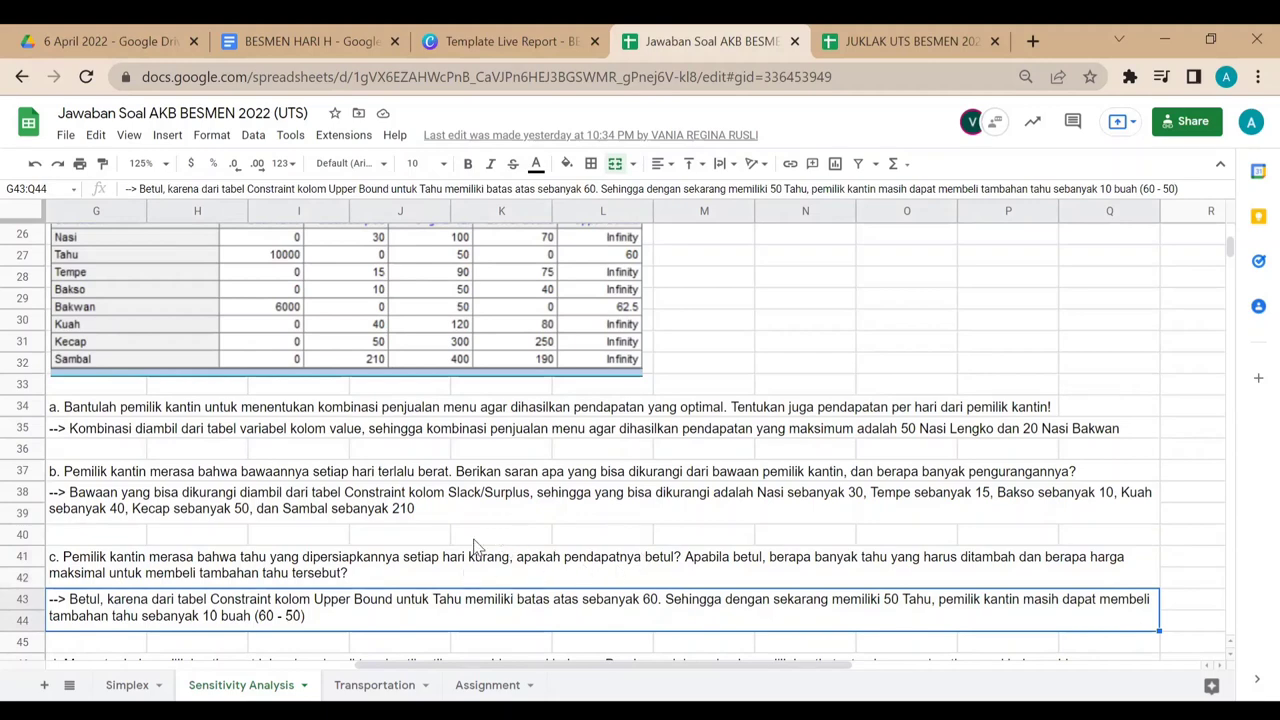
pyautogui.scroll(1, 570, 520)
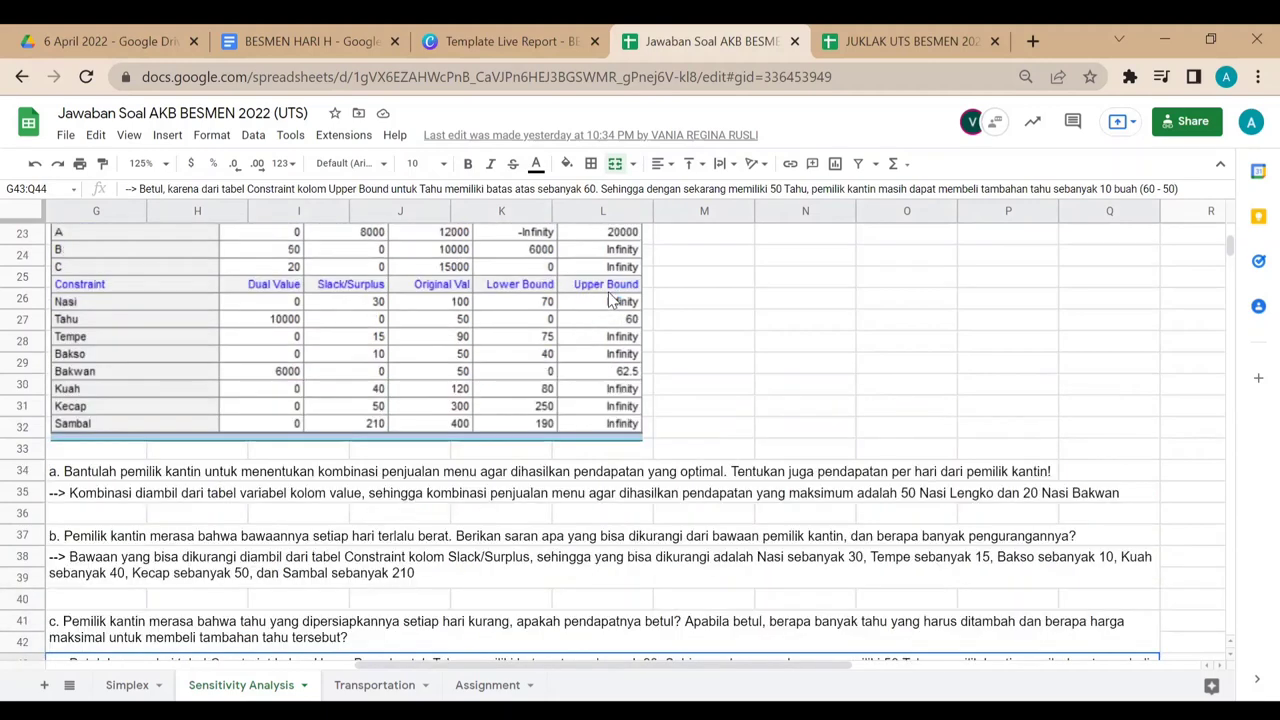
pyautogui.click(434, 308)
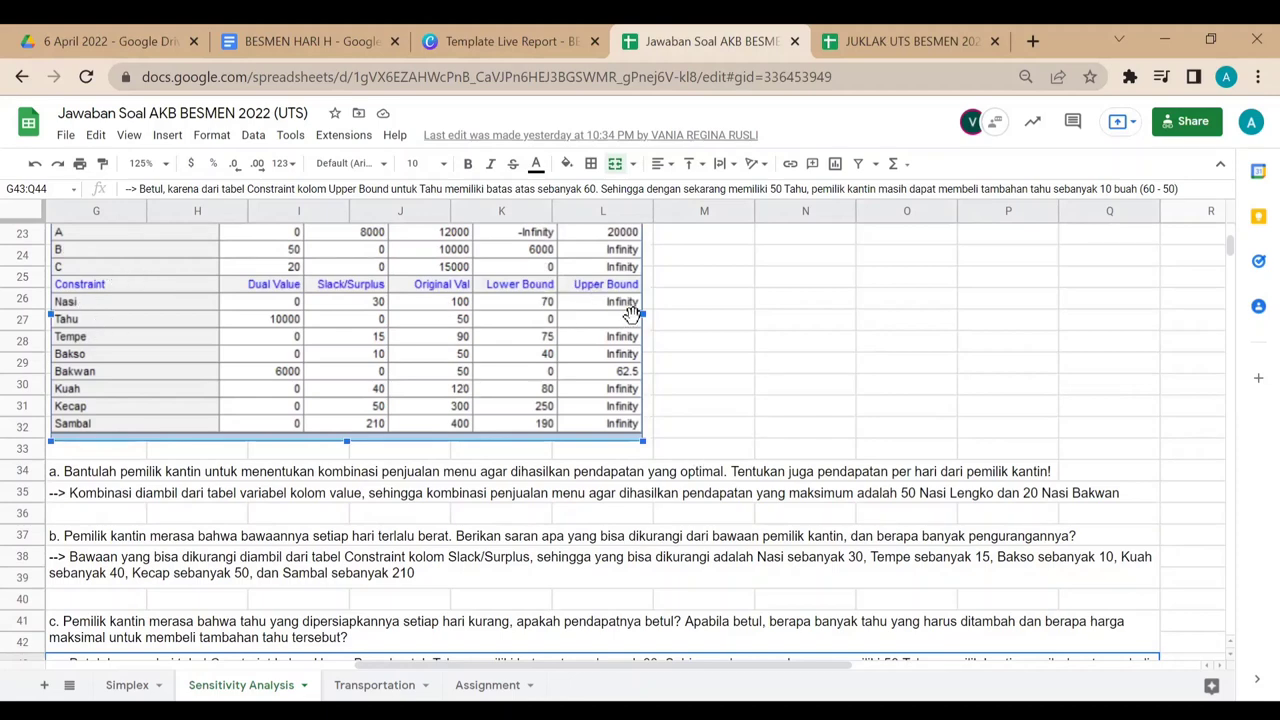
pyautogui.scroll(-3, 862, 435)
pyautogui.scroll(1, 808, 455)
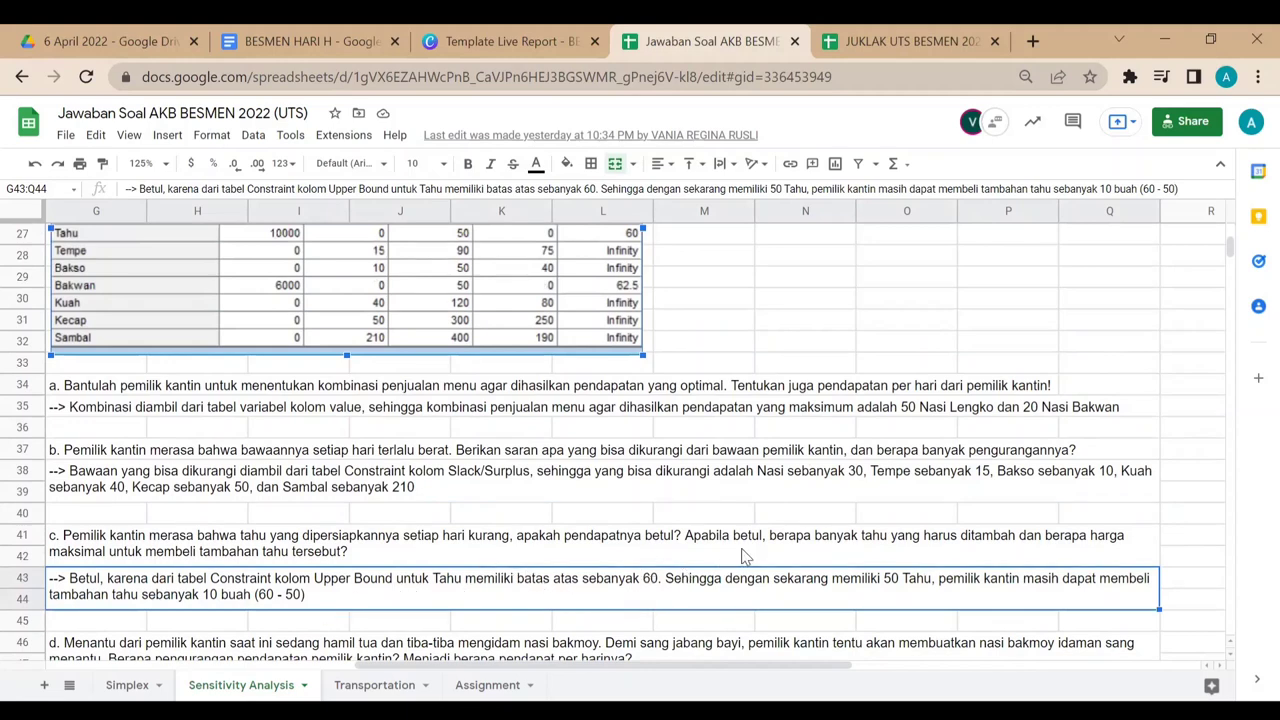
# Step: Examine the Tahu row's Dual Value in the sensitivity table for the maximum price of additional tahu
pyautogui.scroll(1, 720, 595)
pyautogui.scroll(-1, 720, 622)
pyautogui.scroll(1, 673, 534)
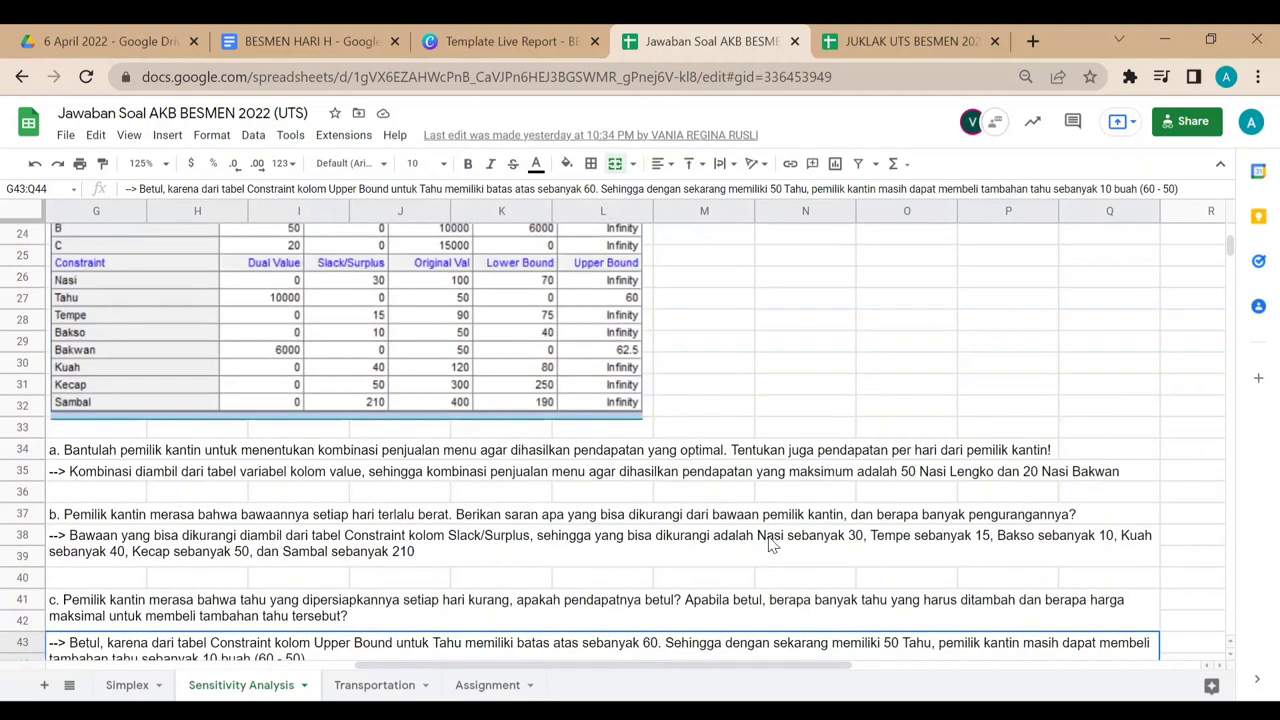
pyautogui.scroll(1, 680, 530)
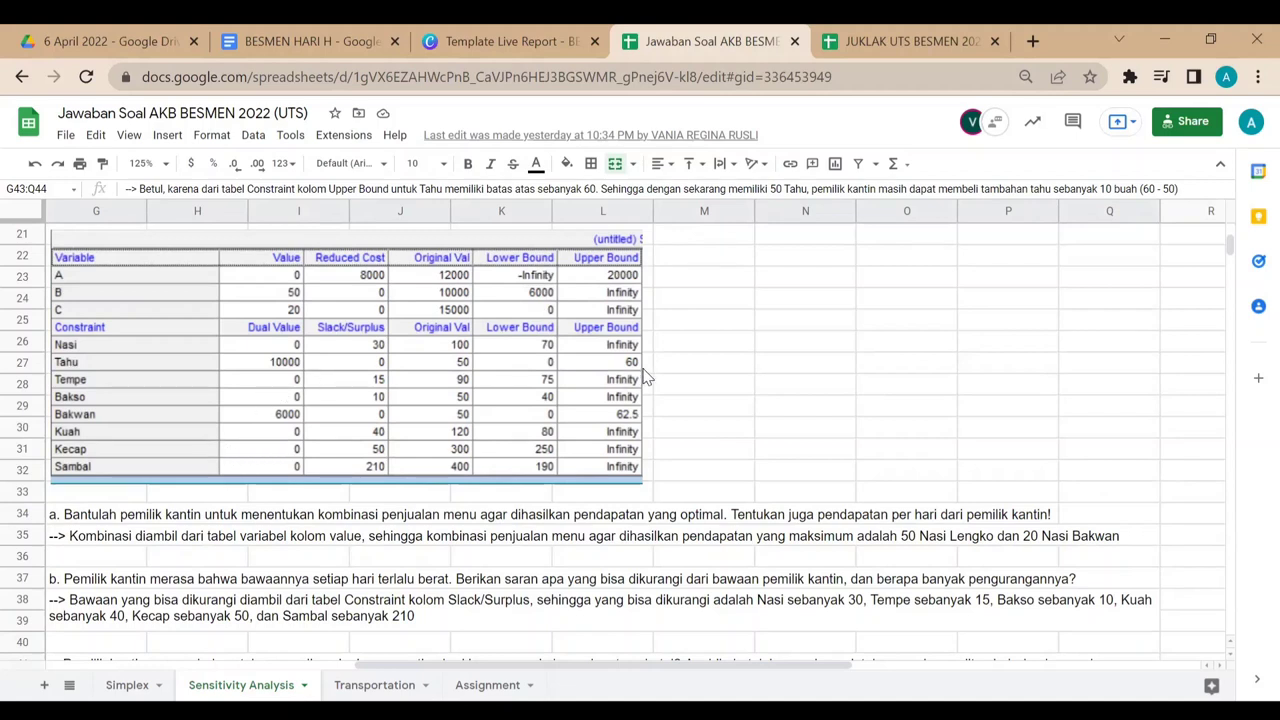
pyautogui.click(275, 365)
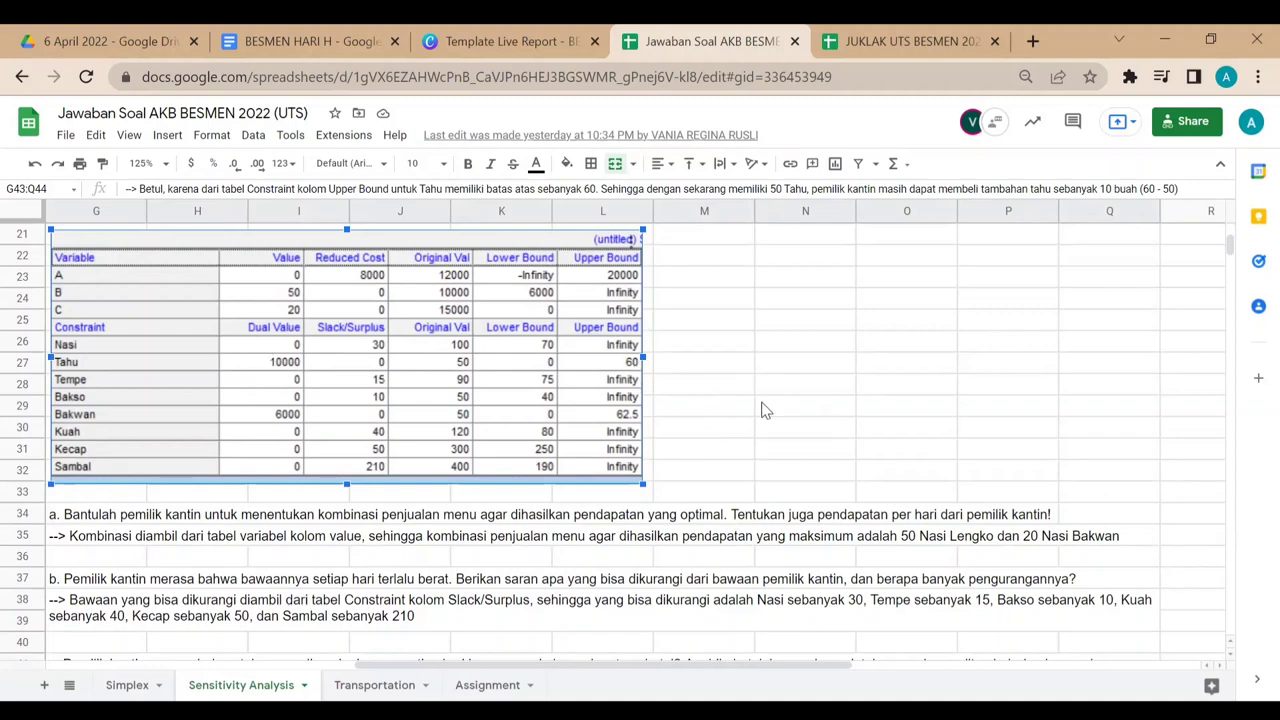
pyautogui.scroll(-3, 756, 411)
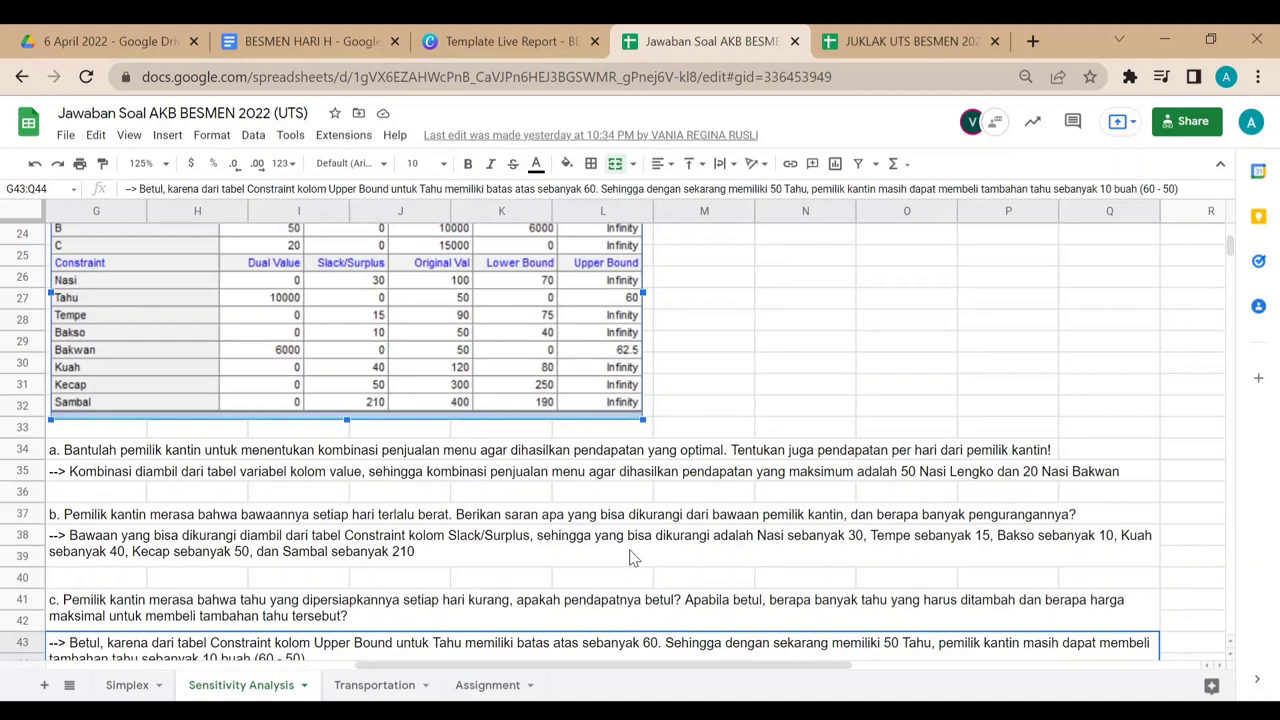
# Step: Review question d and its answer on the income reduction from making one nasi bakmoy, checking variable A's Reduced Cost
pyautogui.scroll(-1, 635, 558)
pyautogui.scroll(-3, 593, 428)
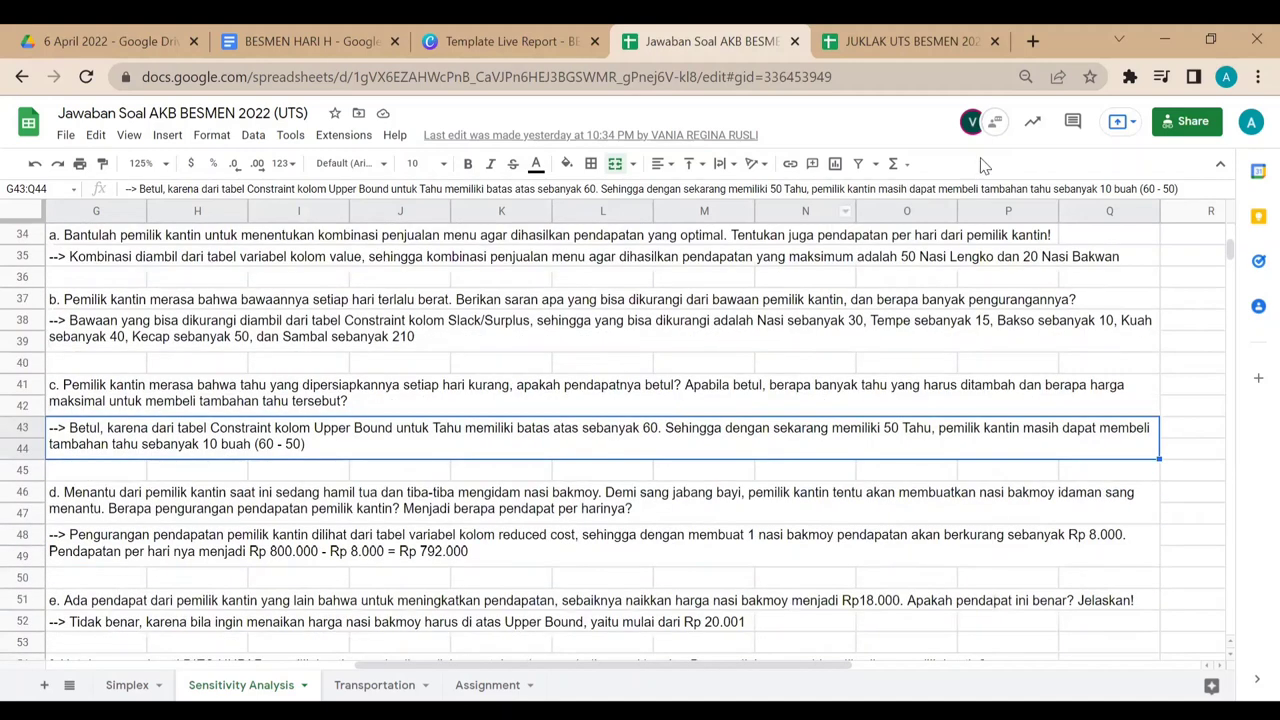
pyautogui.click(68, 509)
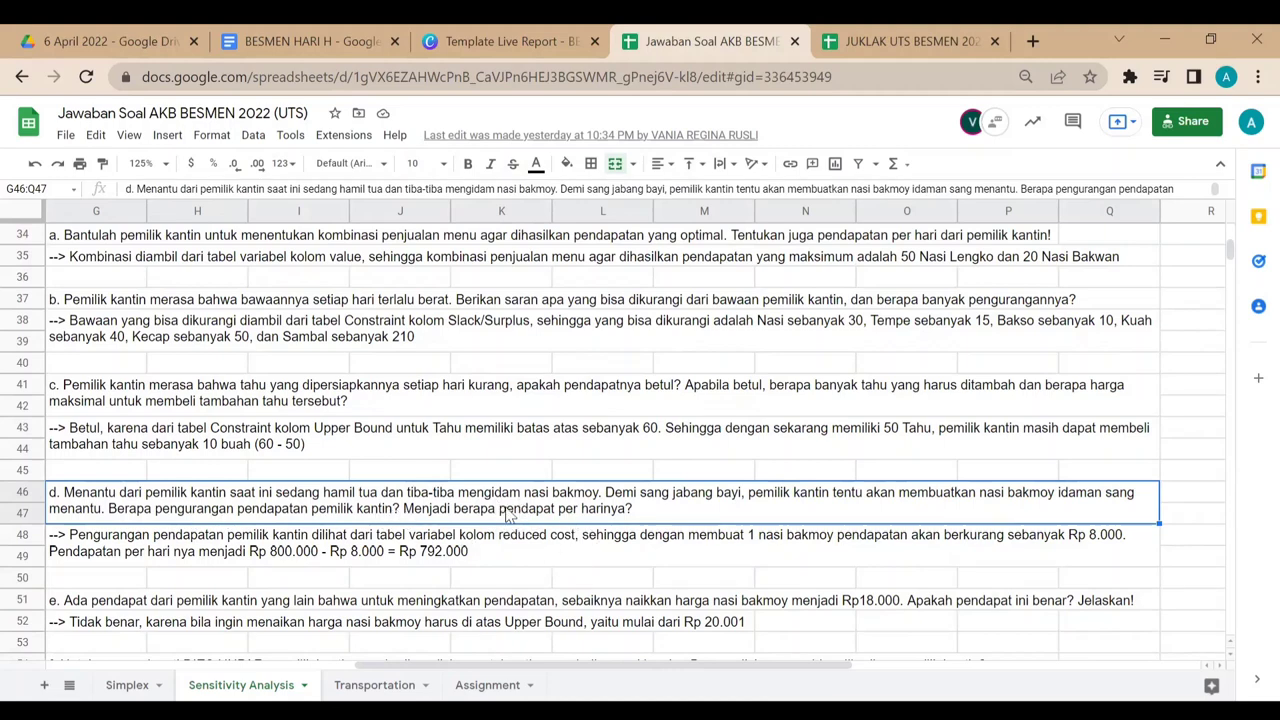
pyautogui.click(580, 548)
pyautogui.scroll(1, 600, 555)
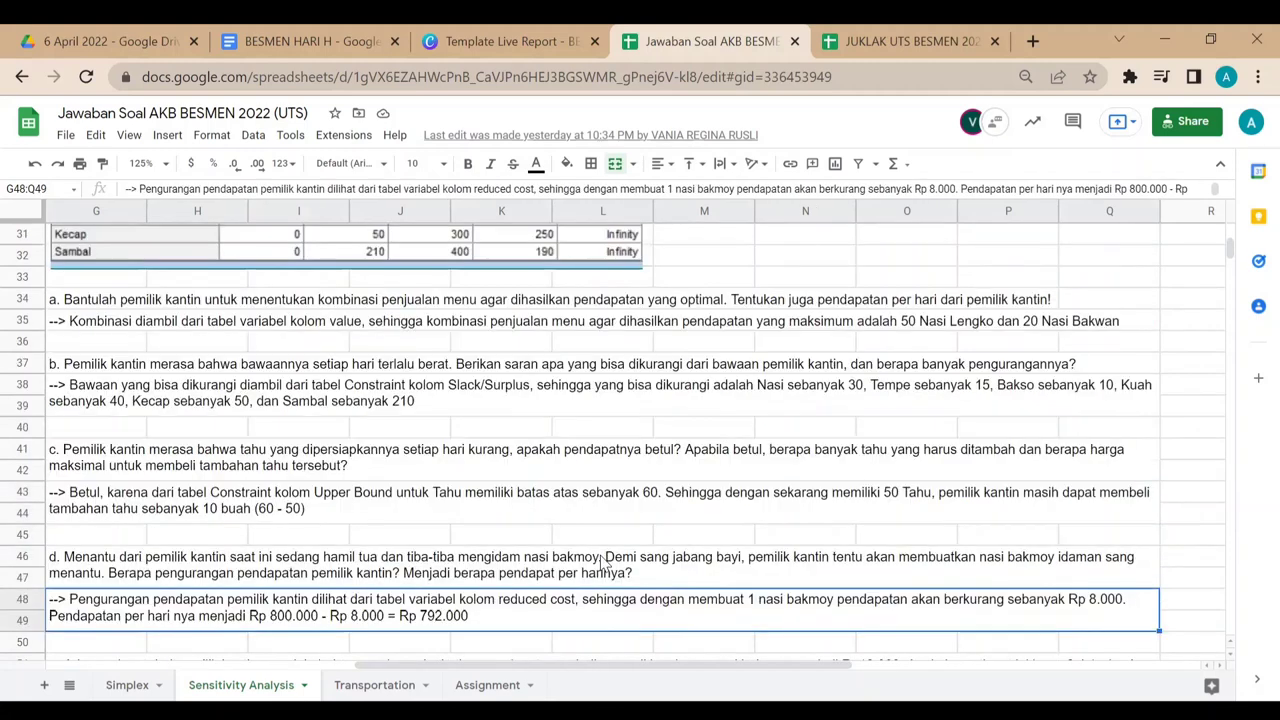
pyautogui.scroll(4, 480, 525)
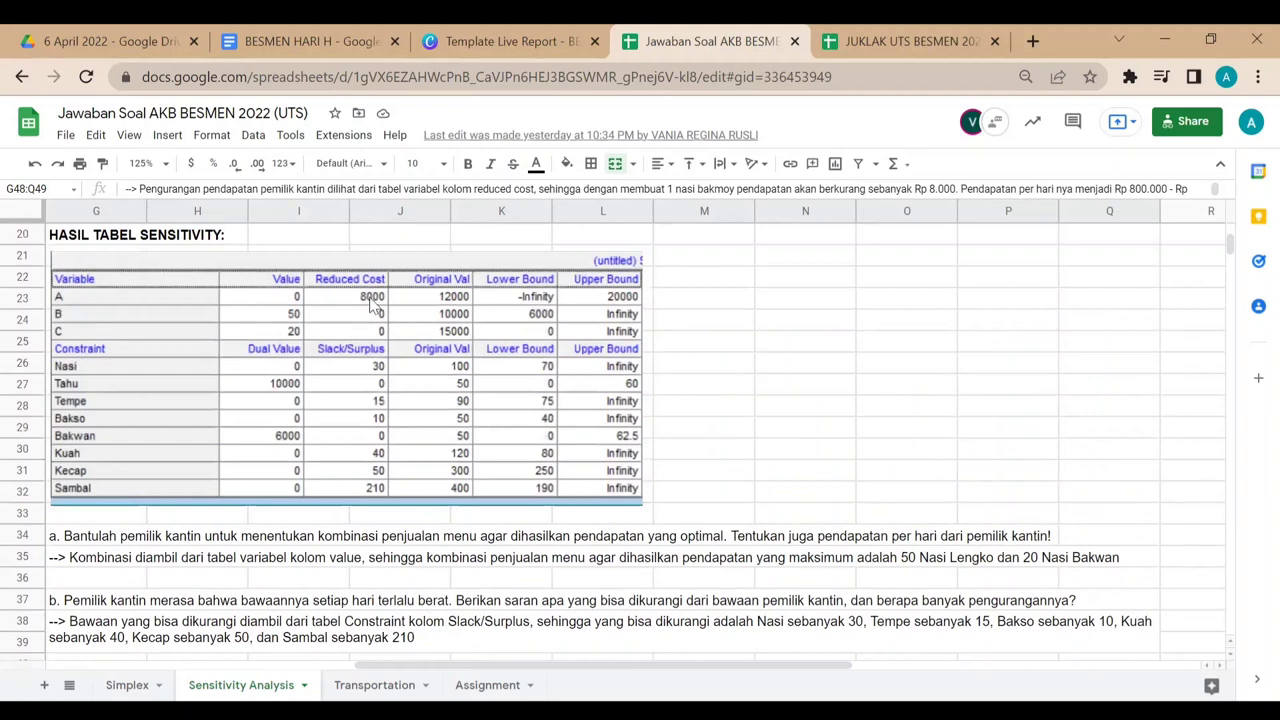
pyautogui.click(369, 295)
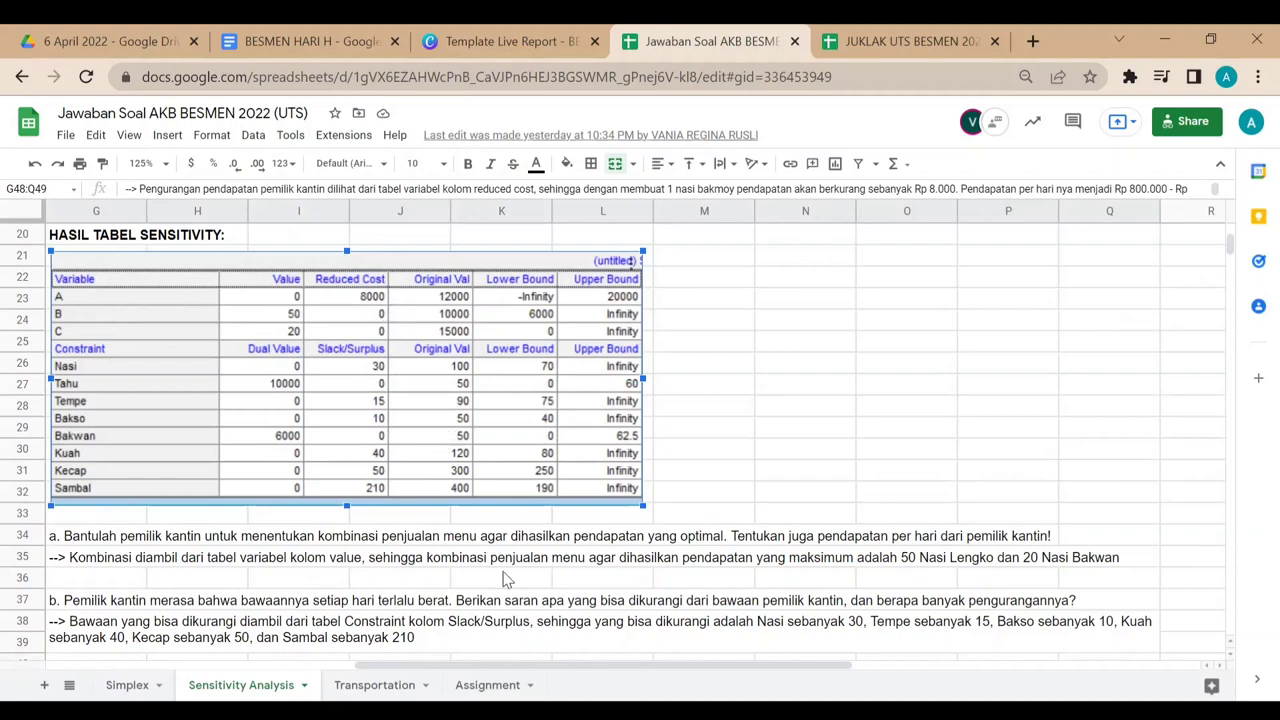
pyautogui.scroll(-5, 507, 580)
pyautogui.scroll(-1, 614, 474)
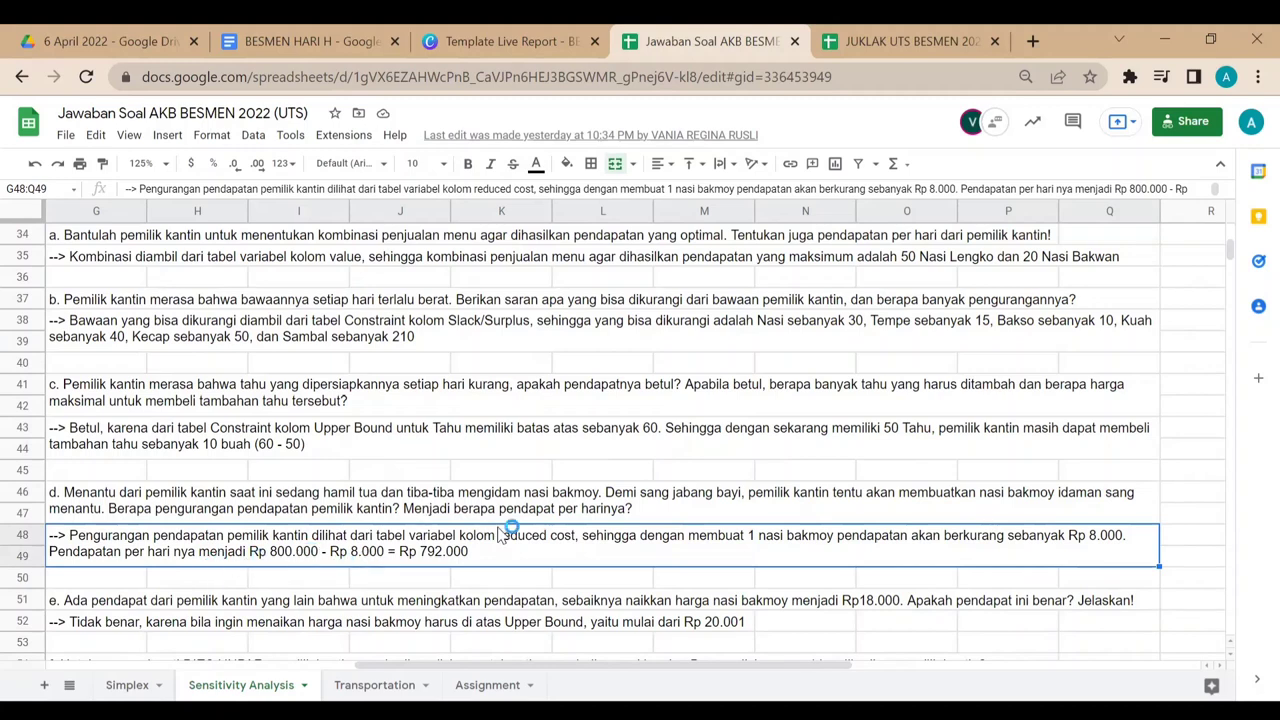
pyautogui.scroll(1, 505, 530)
pyautogui.scroll(-3, 365, 478)
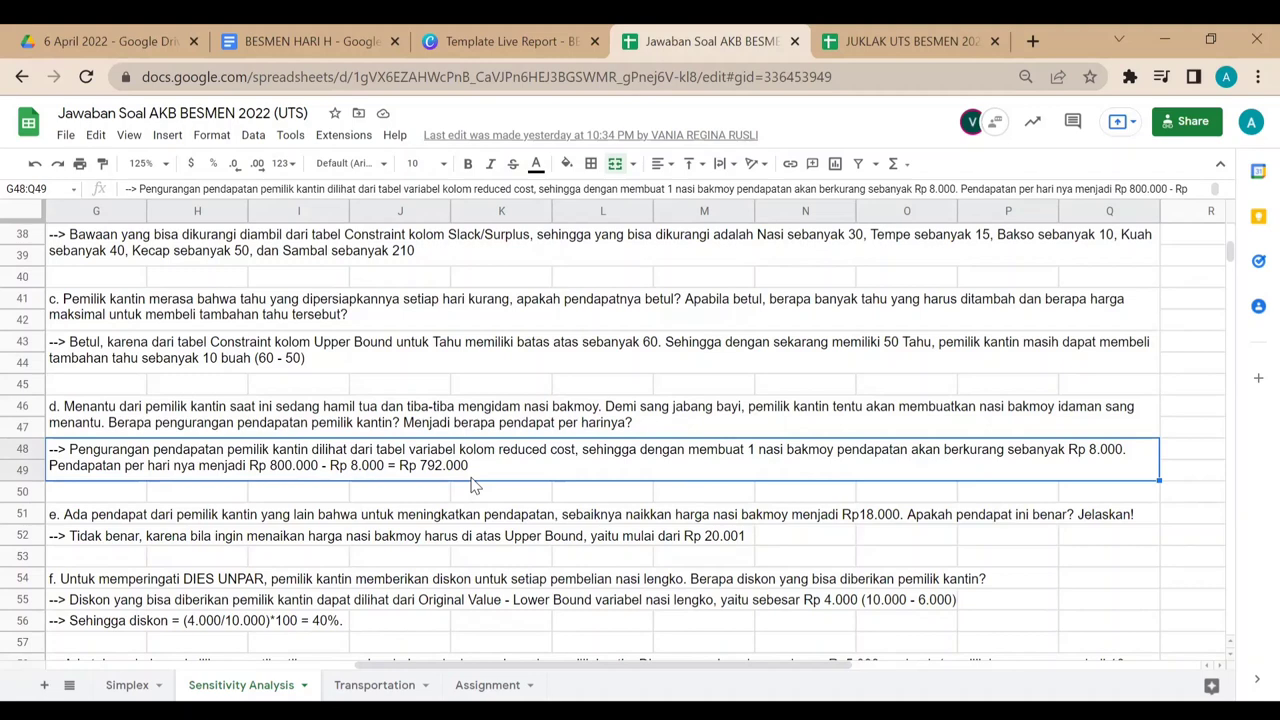
pyautogui.scroll(-2, 475, 485)
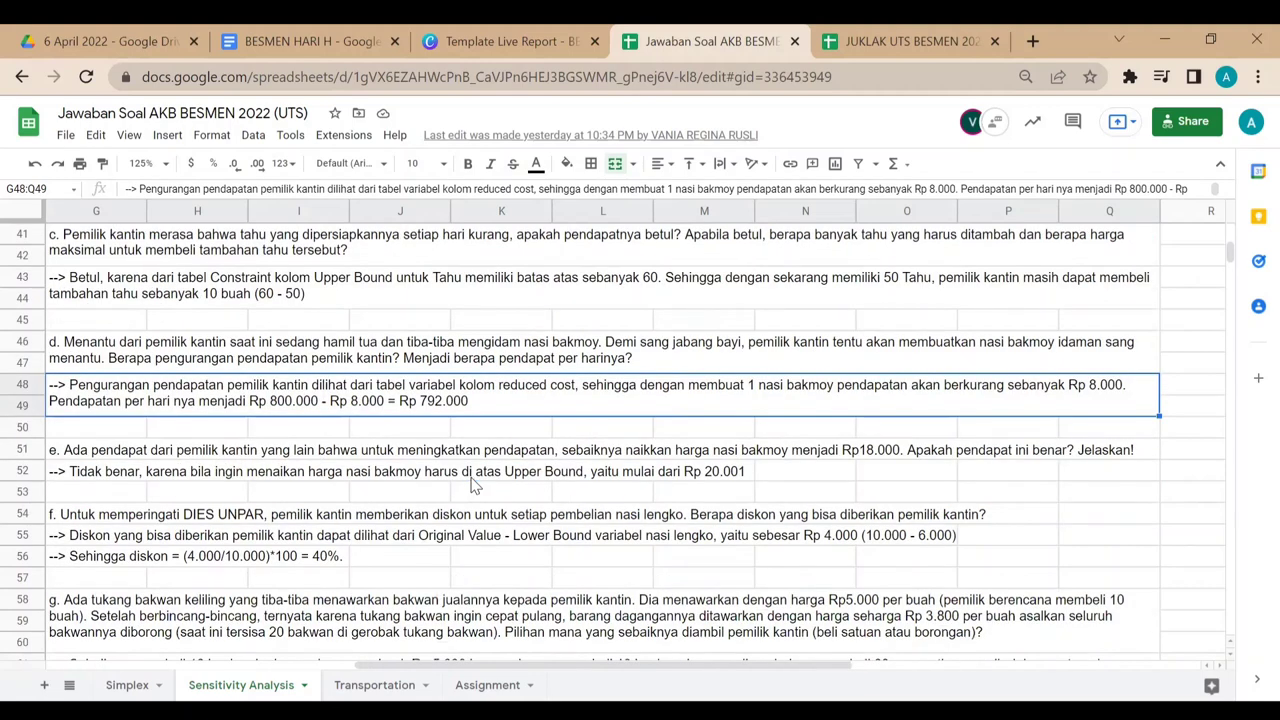
# Step: Review question e and its answer on raising the nasi bakmoy price to Rp18.000, based on the variable's Upper Bound
pyautogui.click(77, 455)
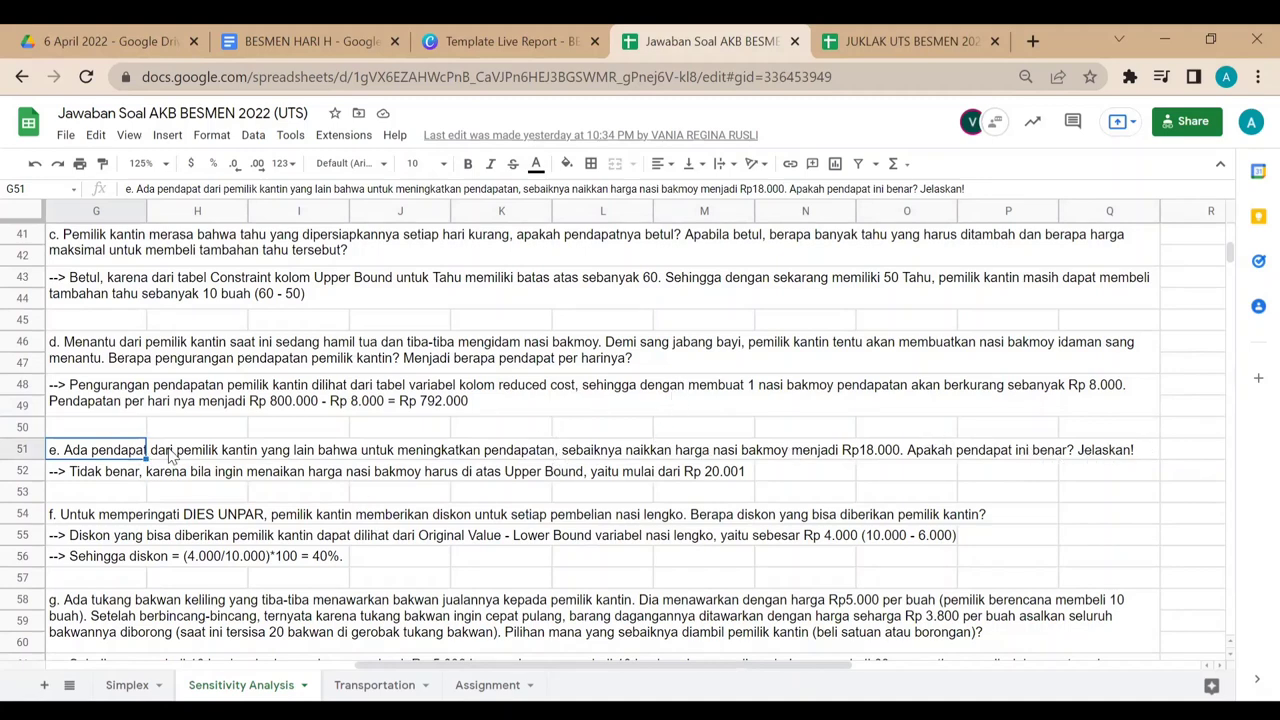
pyautogui.scroll(1, 545, 491)
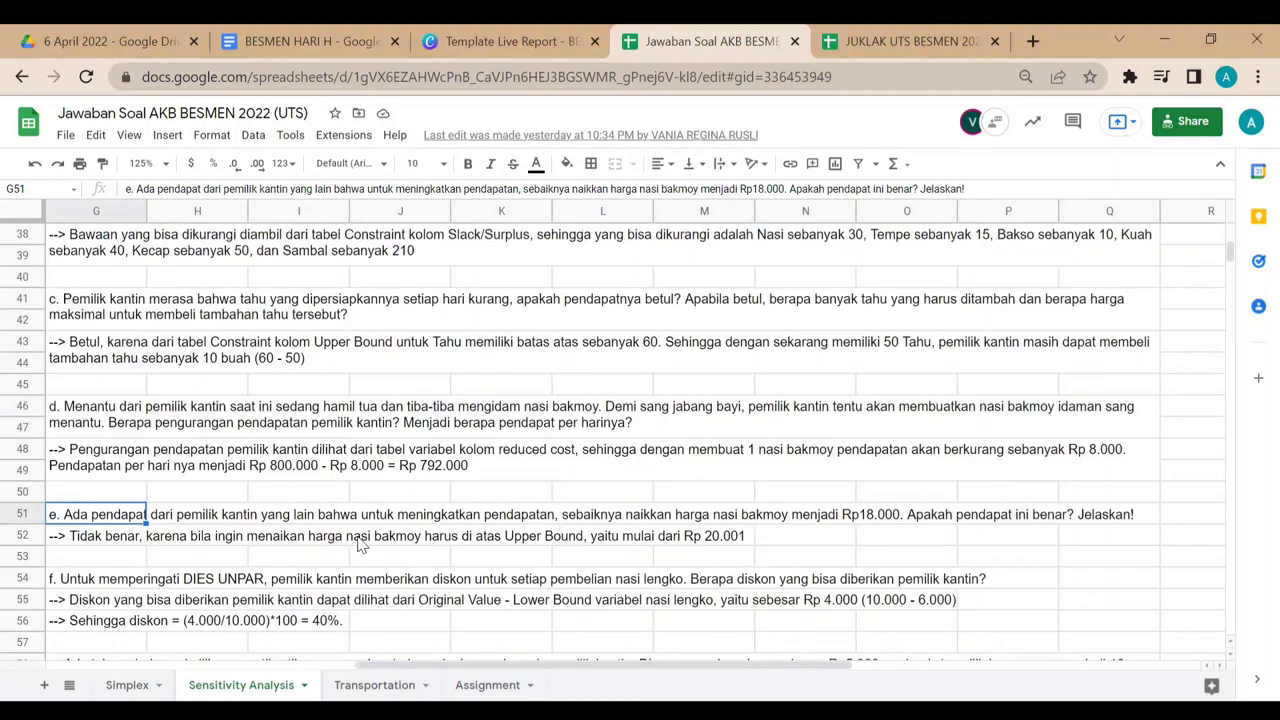
pyautogui.scroll(3, 460, 580)
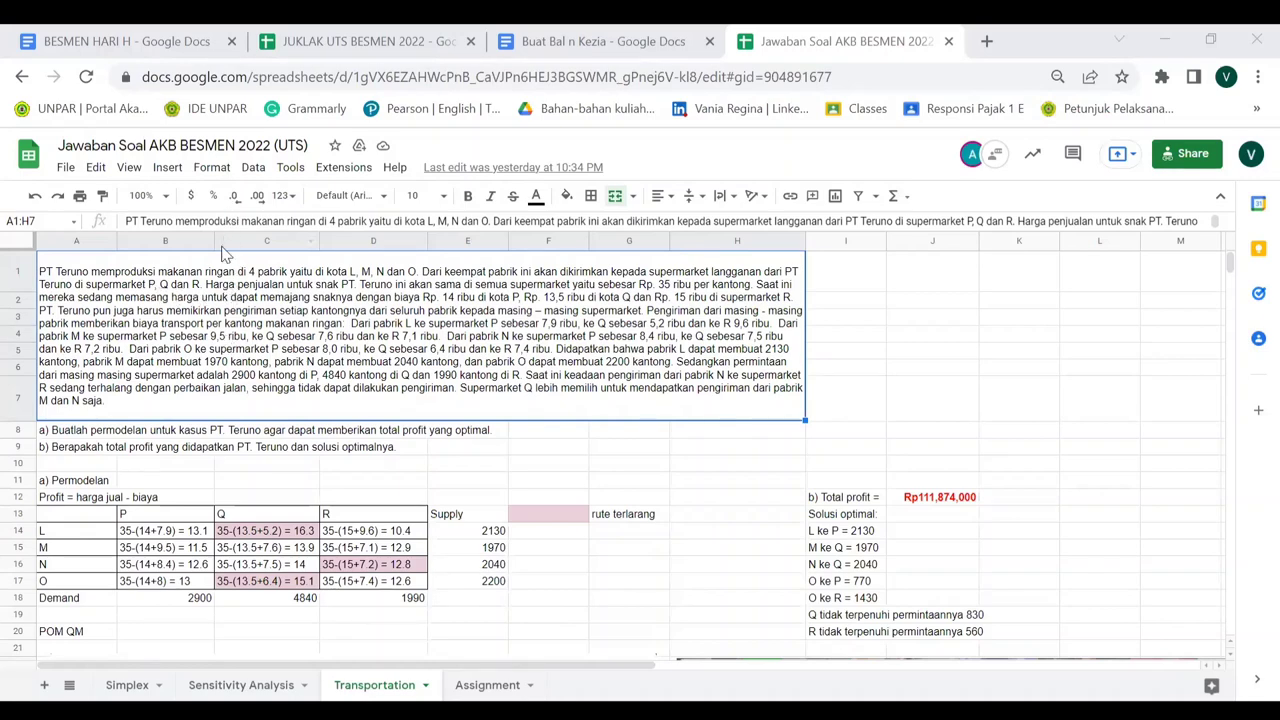
# Step: Enlarge the Transportation sheet to 125% and review questions a and b of the PT Teruno case
pyautogui.click(145, 195)
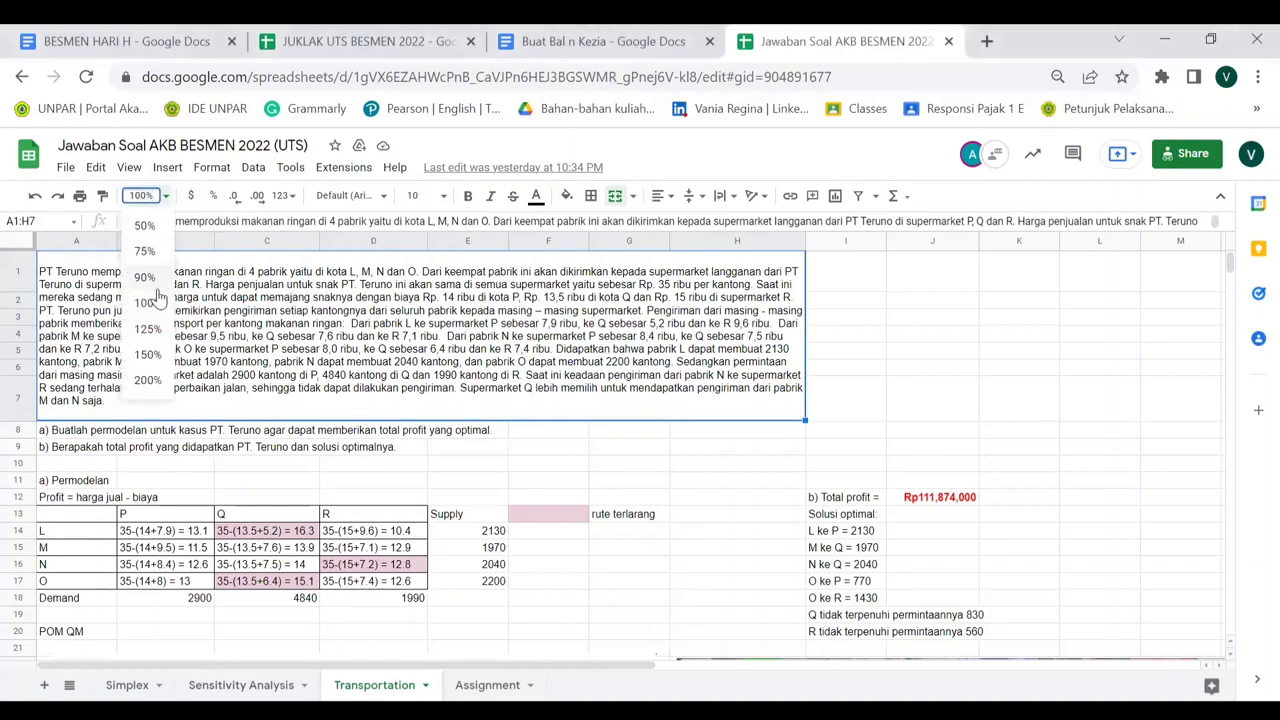
pyautogui.click(148, 329)
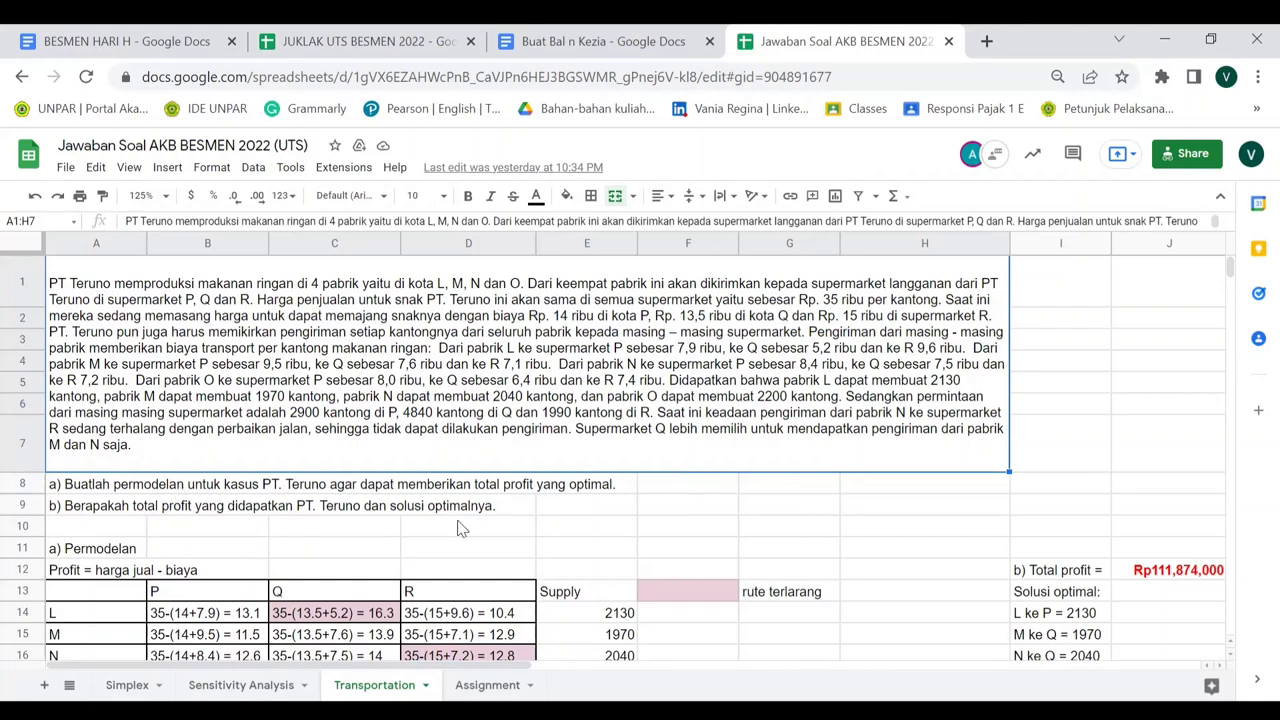
pyautogui.click(534, 484)
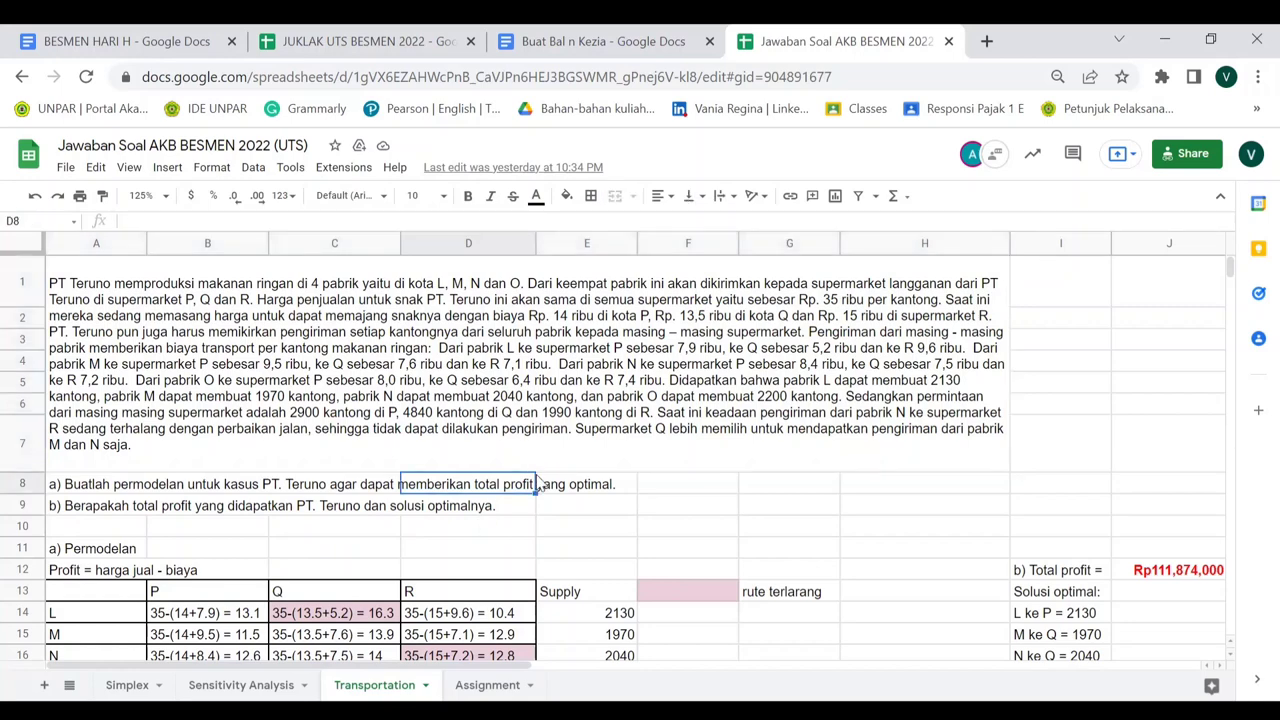
pyautogui.click(142, 516)
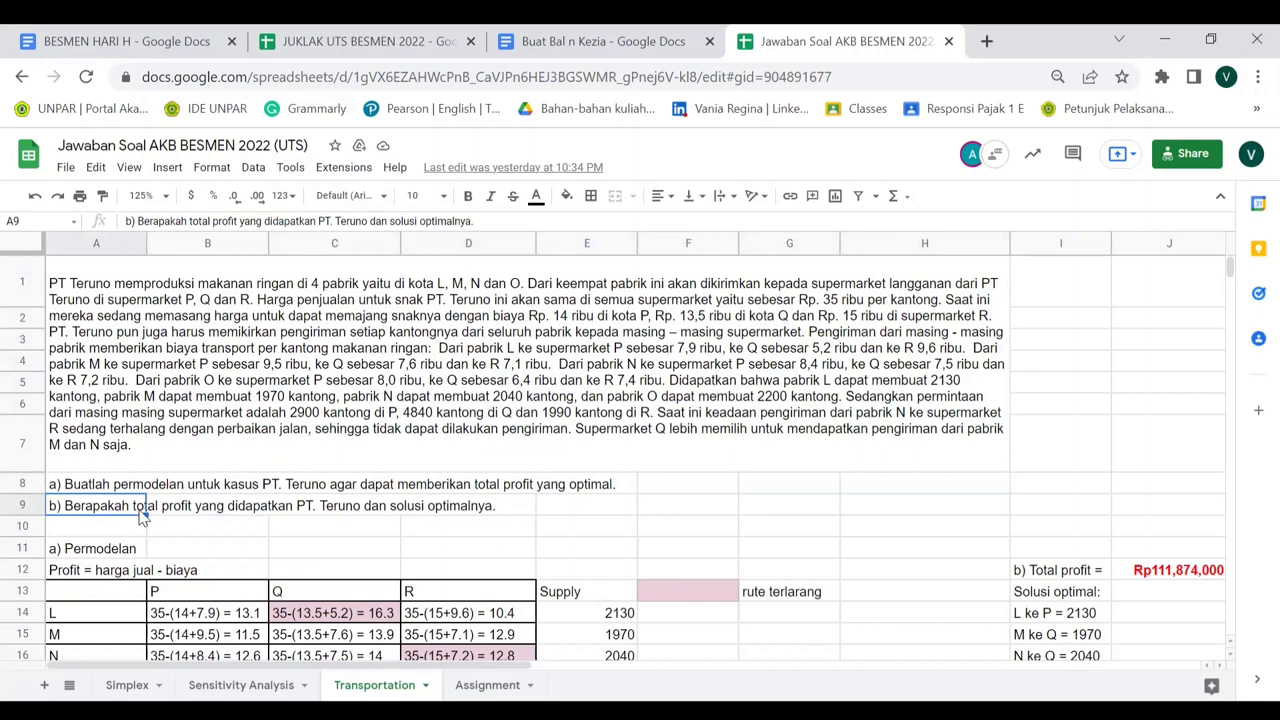
# Step: Examine how the profit table for factories L to O and supermarkets P to R derives from the selling price, display costs and transport costs in the case text
pyautogui.scroll(-2, 142, 516)
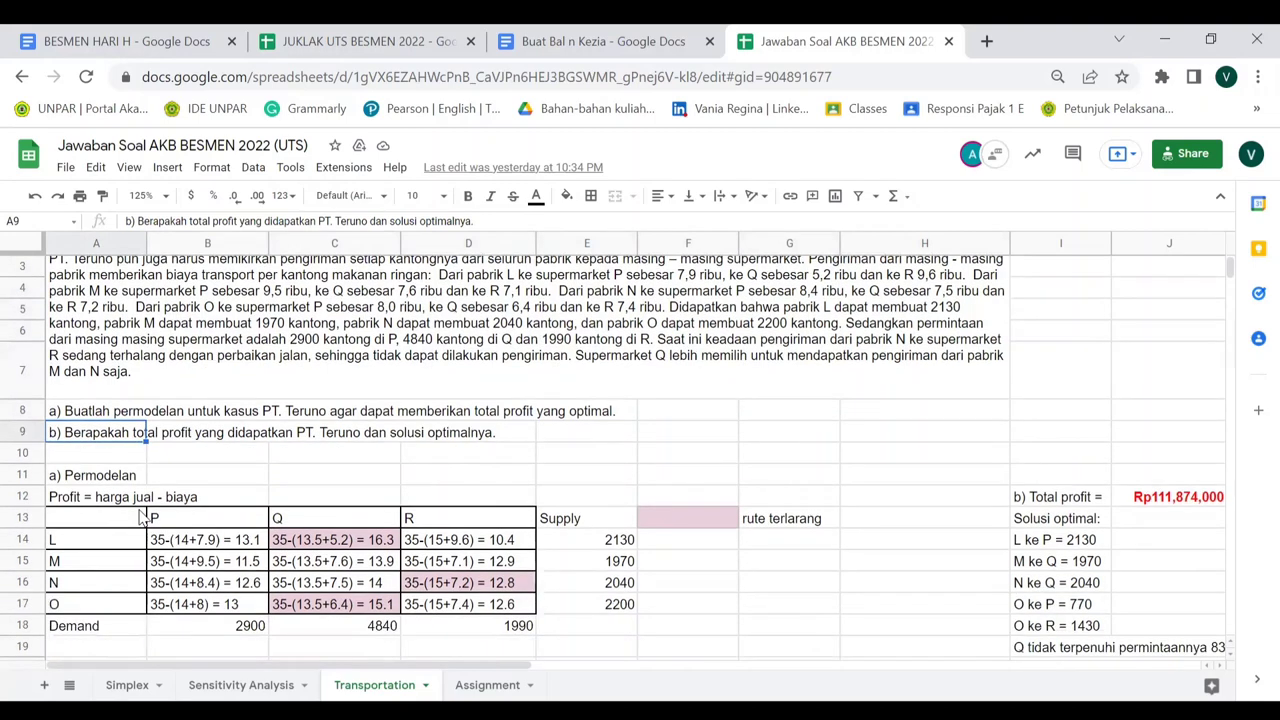
pyautogui.scroll(-1, 142, 516)
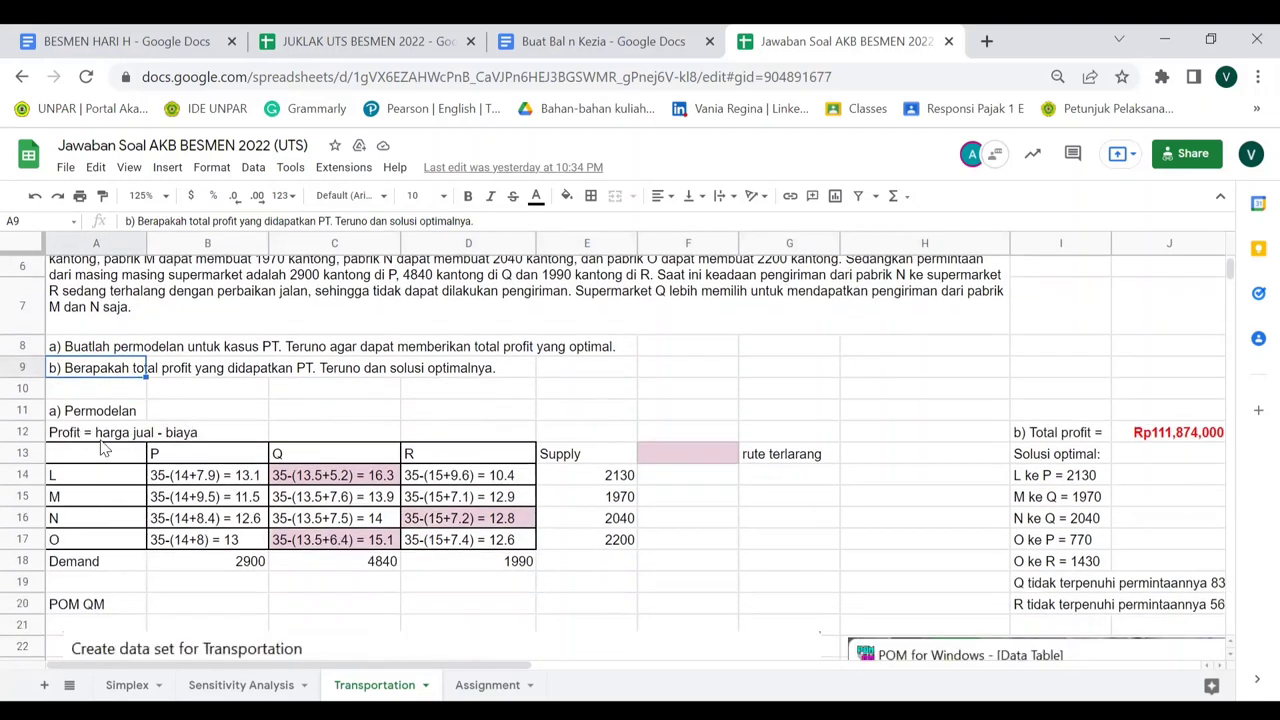
pyautogui.click(228, 484)
pyautogui.scroll(3, 228, 485)
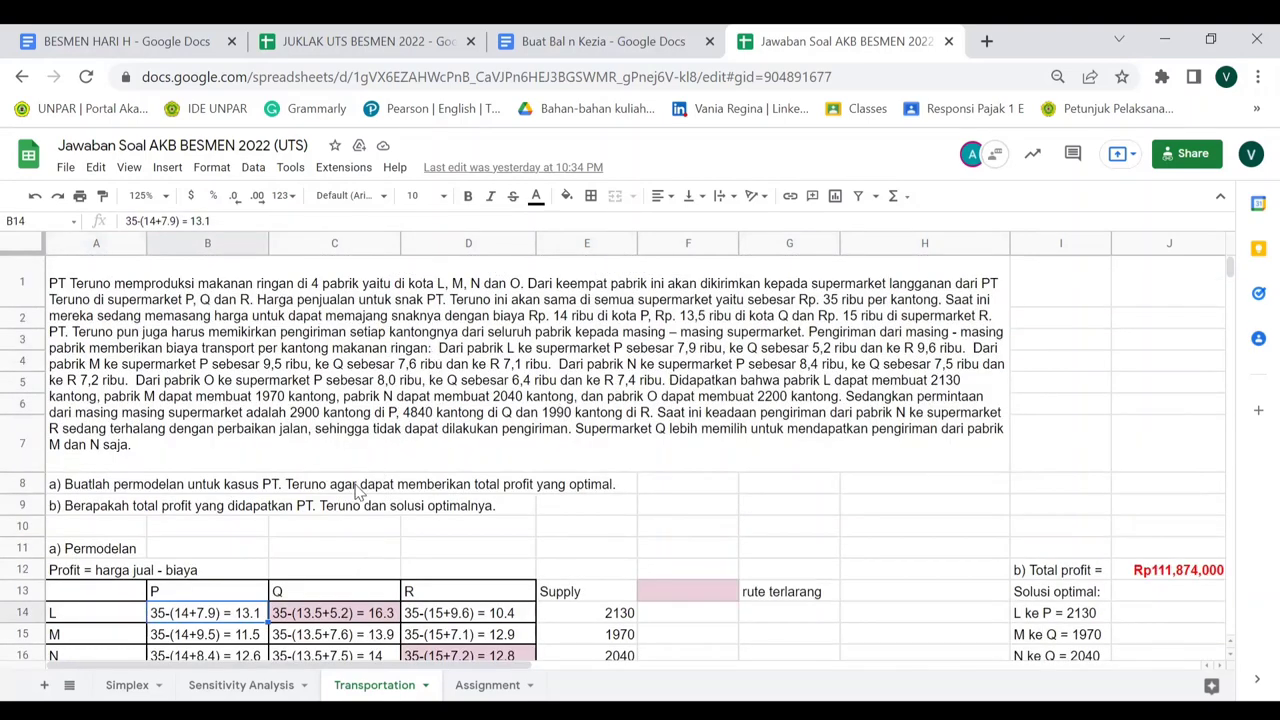
pyautogui.scroll(-2, 358, 492)
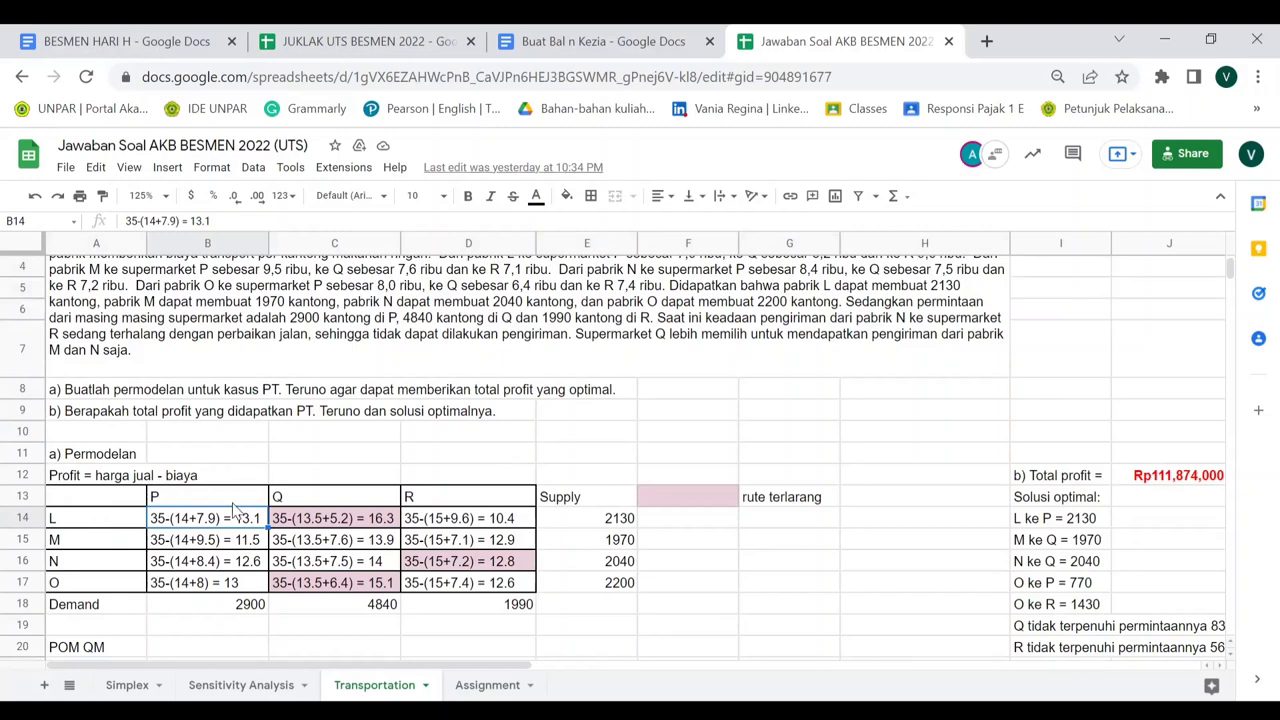
pyautogui.scroll(3, 232, 508)
pyautogui.scroll(-2, 236, 510)
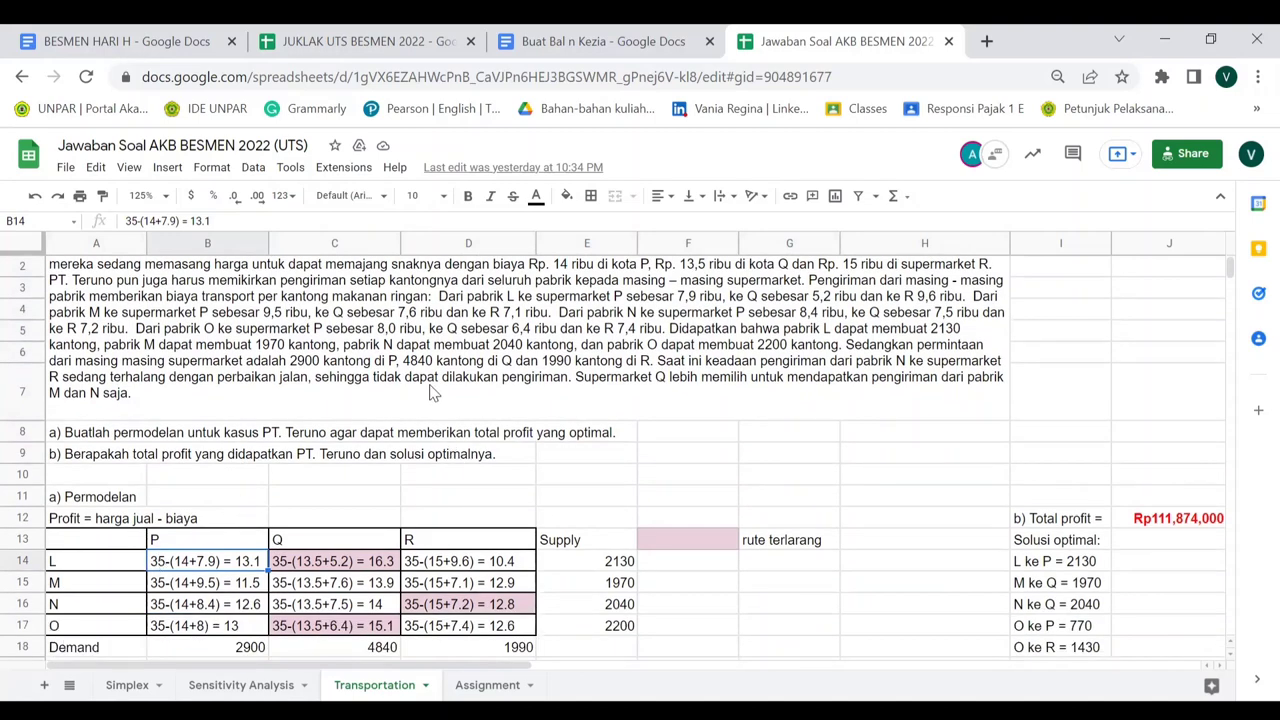
pyautogui.scroll(1, 514, 378)
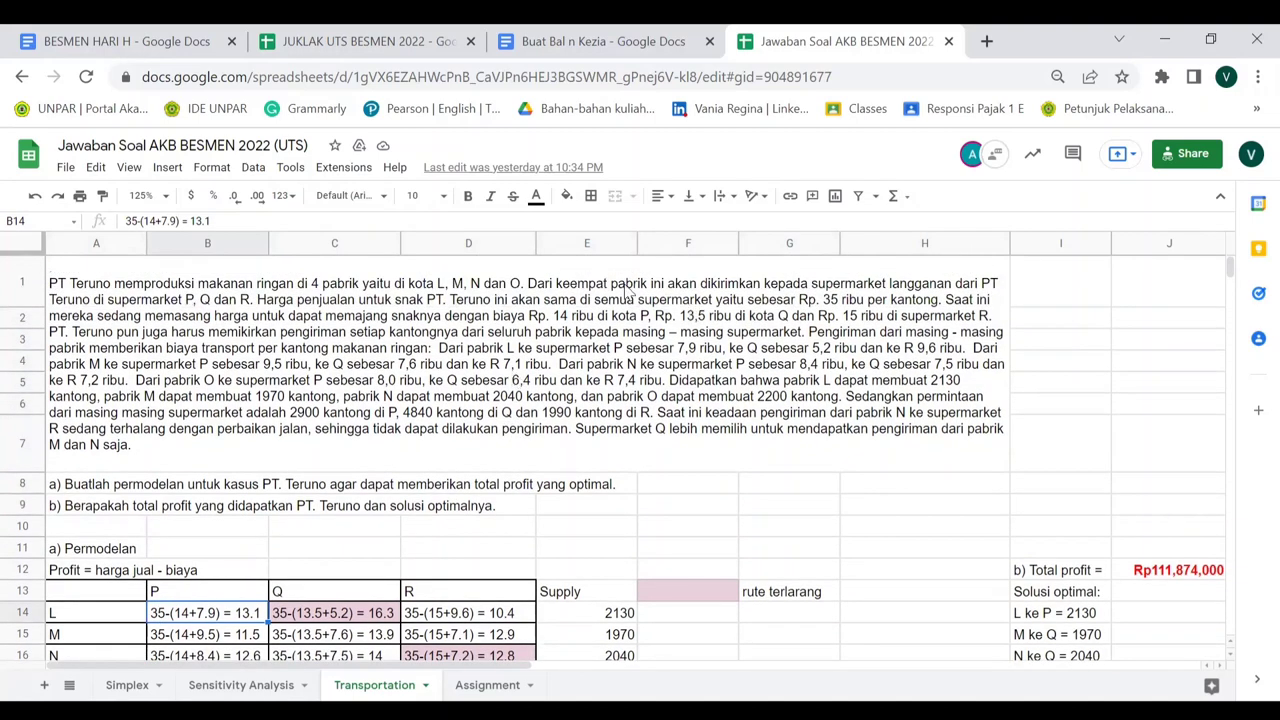
pyautogui.scroll(-2, 588, 398)
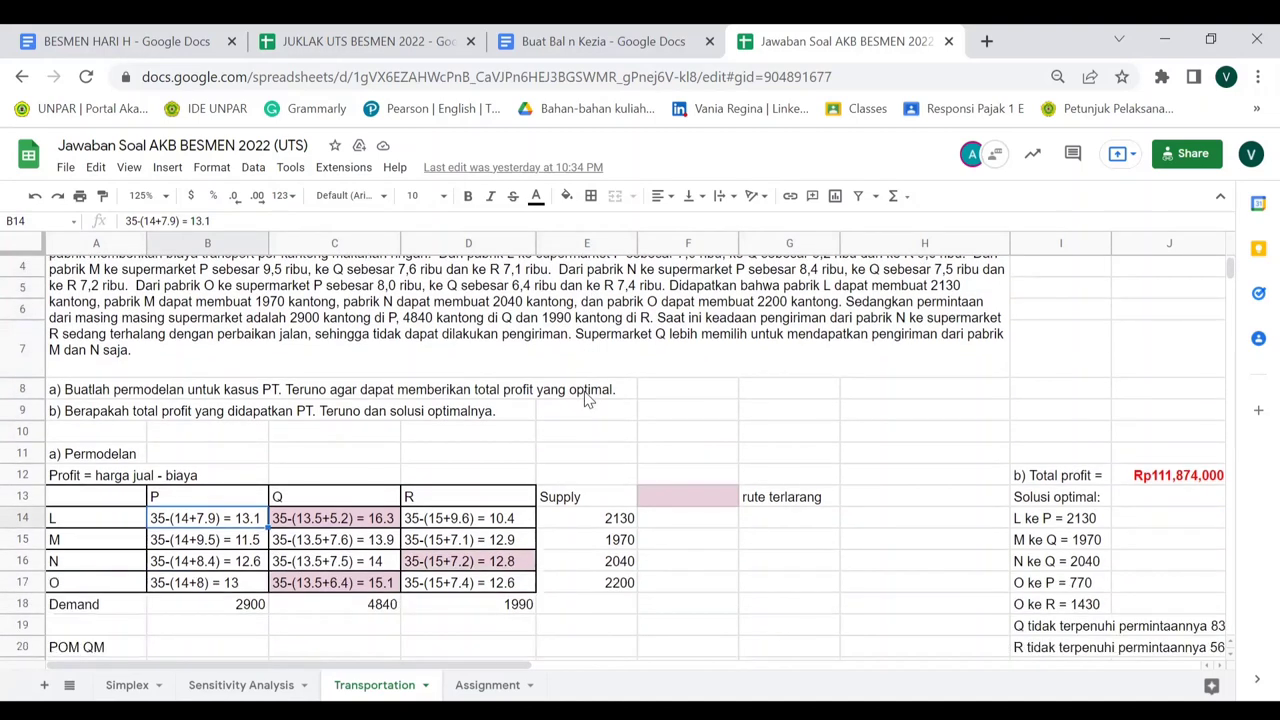
pyautogui.scroll(2, 588, 398)
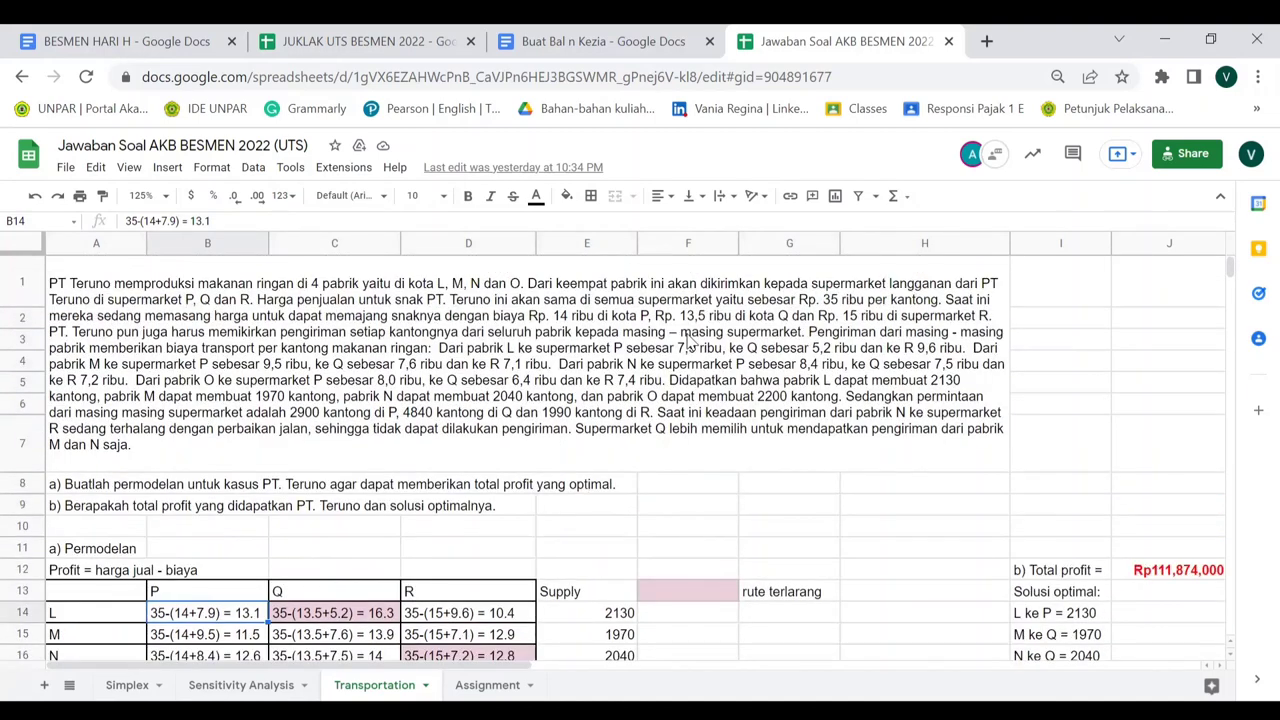
pyautogui.scroll(-2, 688, 340)
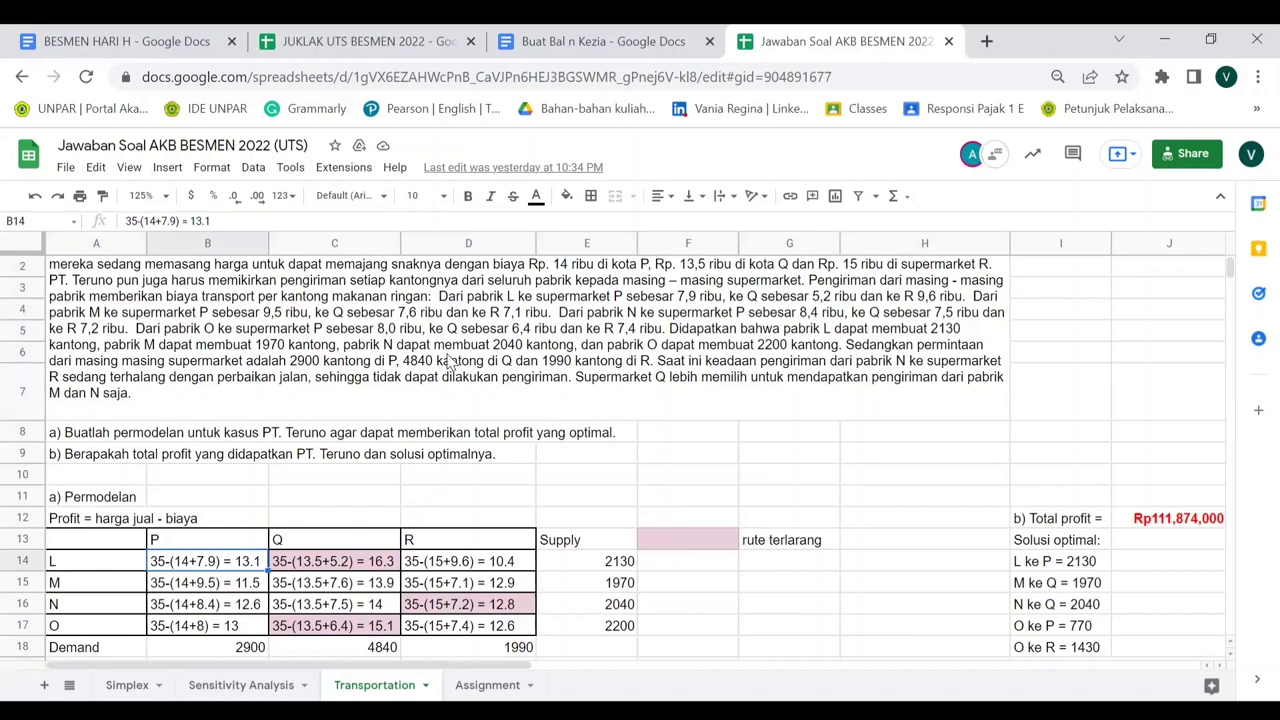
pyautogui.scroll(2, 452, 362)
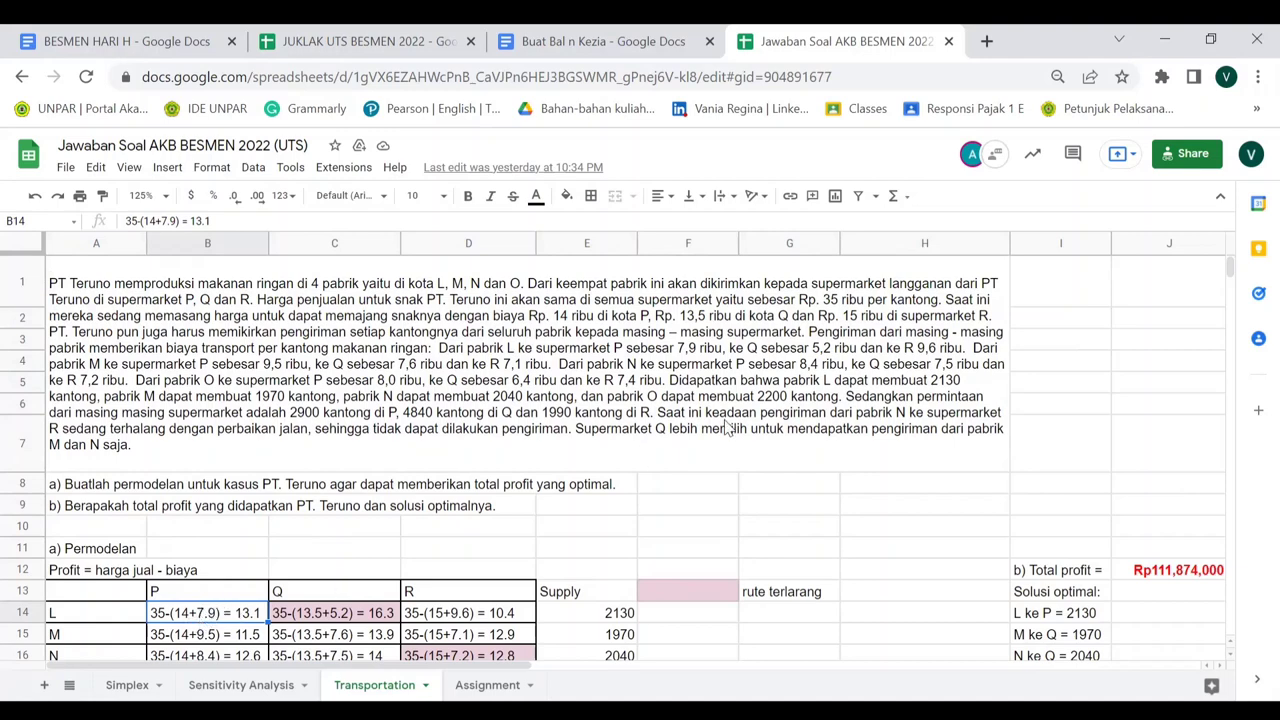
# Step: Check the table's Supply and Demand figures and its shaded forbidden routes, including N to R and L to Q, against the case text
pyautogui.click(240, 322)
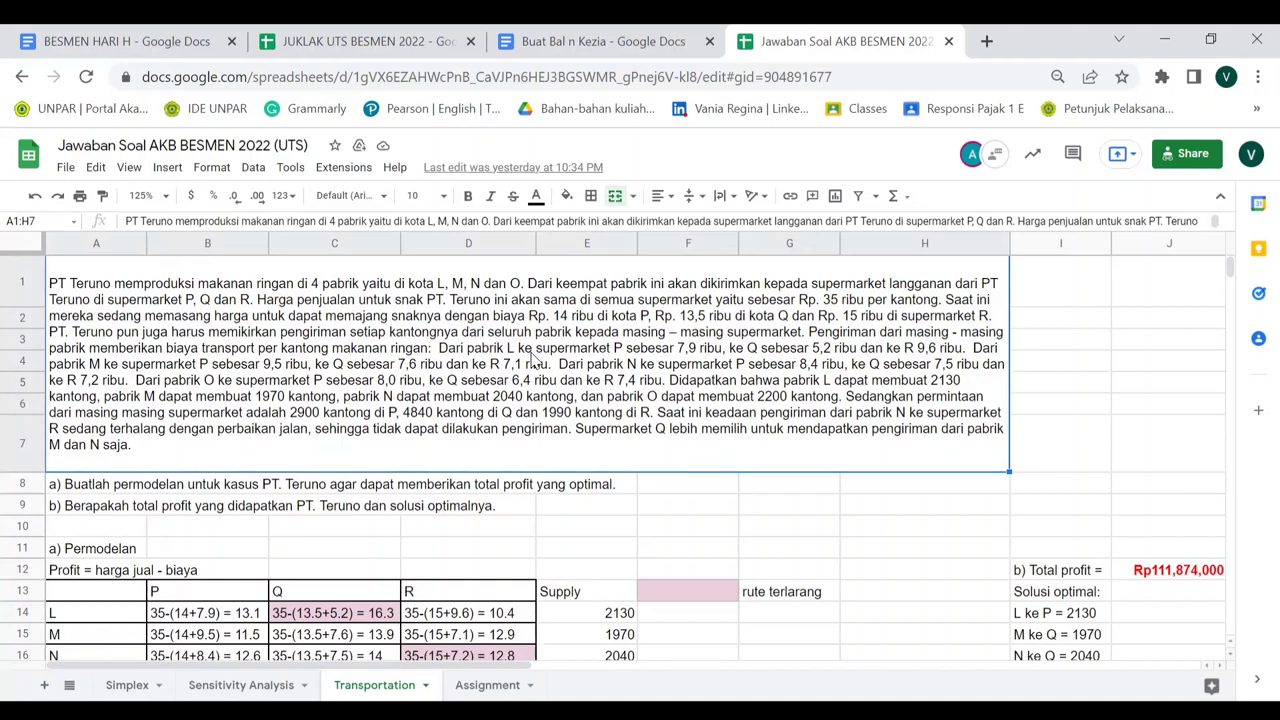
pyautogui.scroll(-2, 415, 414)
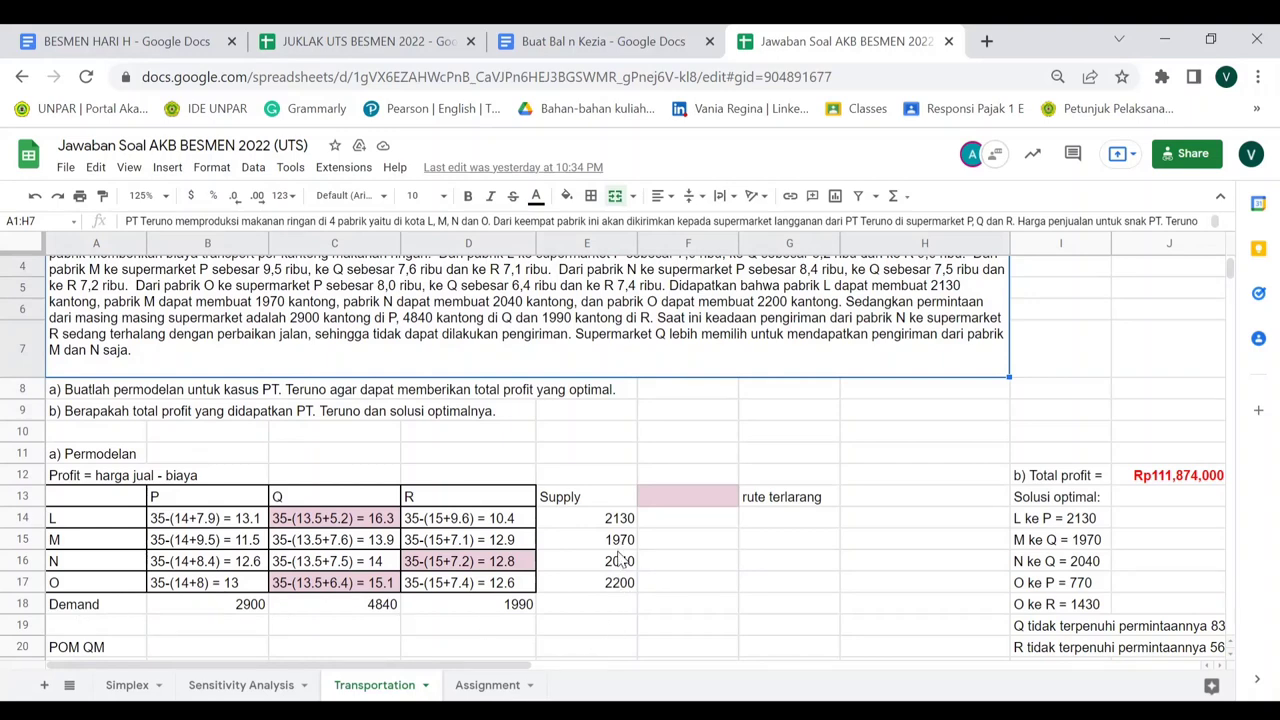
pyautogui.scroll(1, 617, 607)
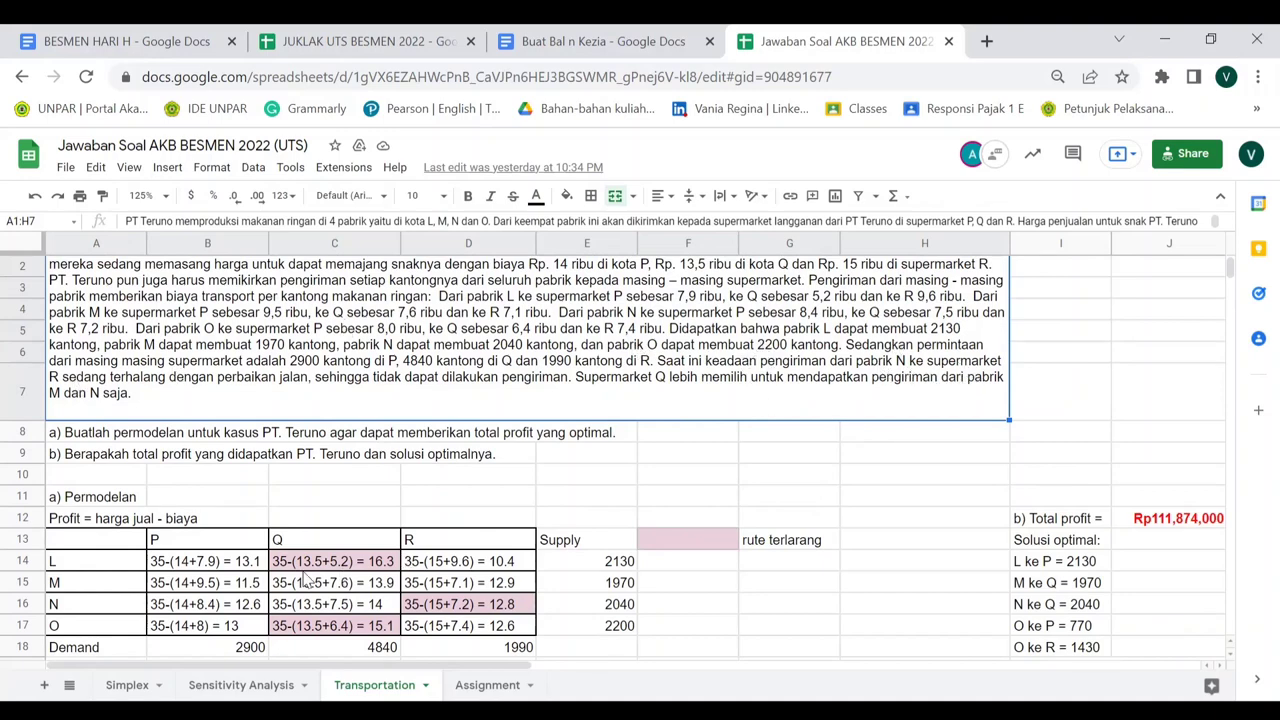
pyautogui.click(466, 607)
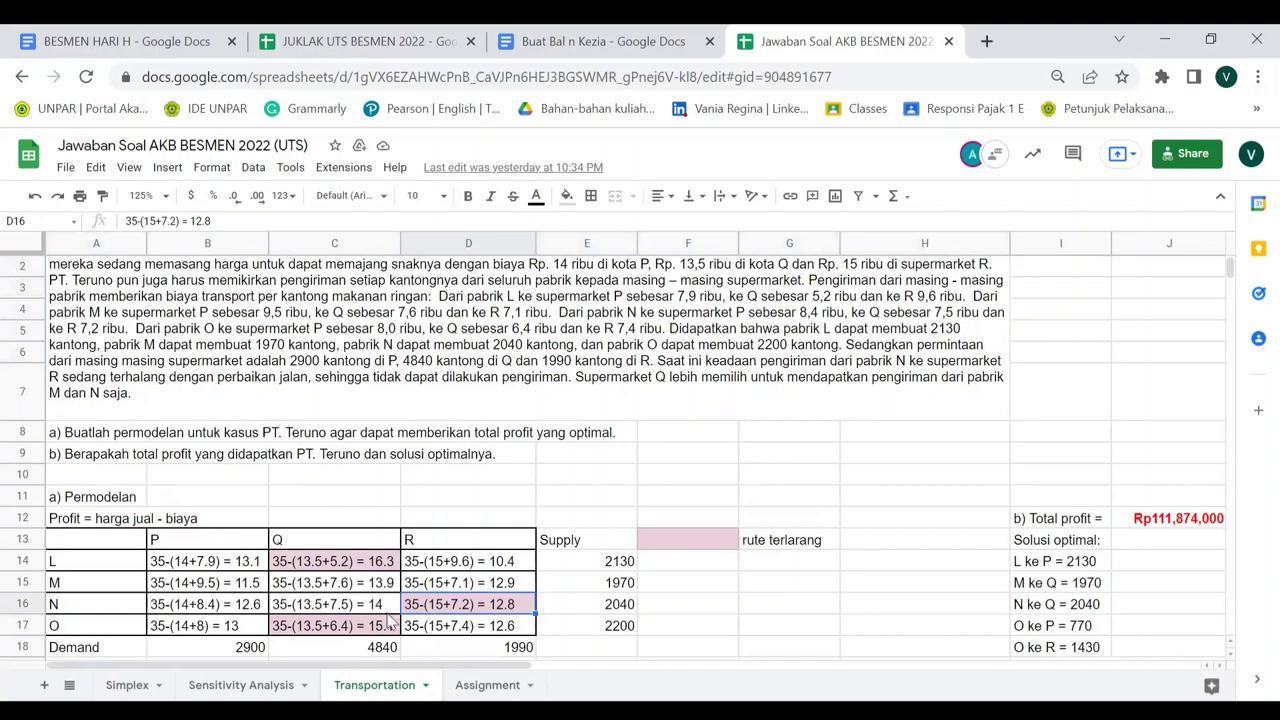
pyautogui.click(316, 566)
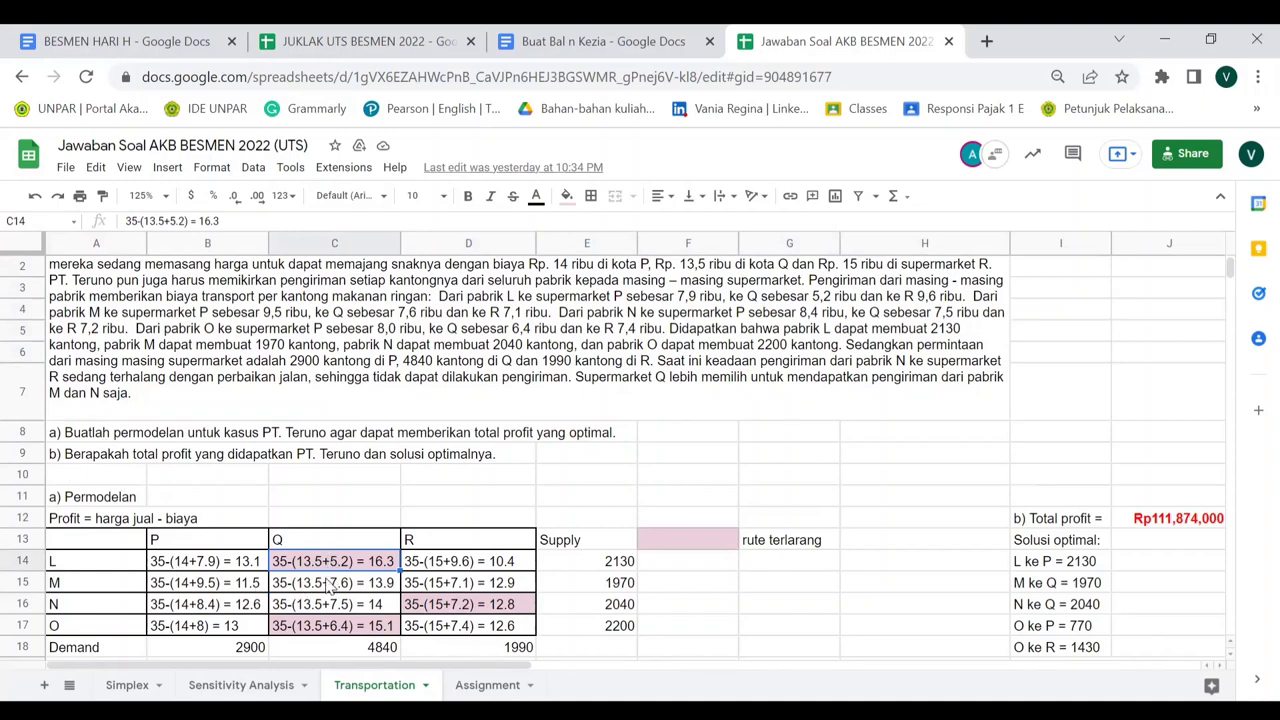
pyautogui.click(330, 578)
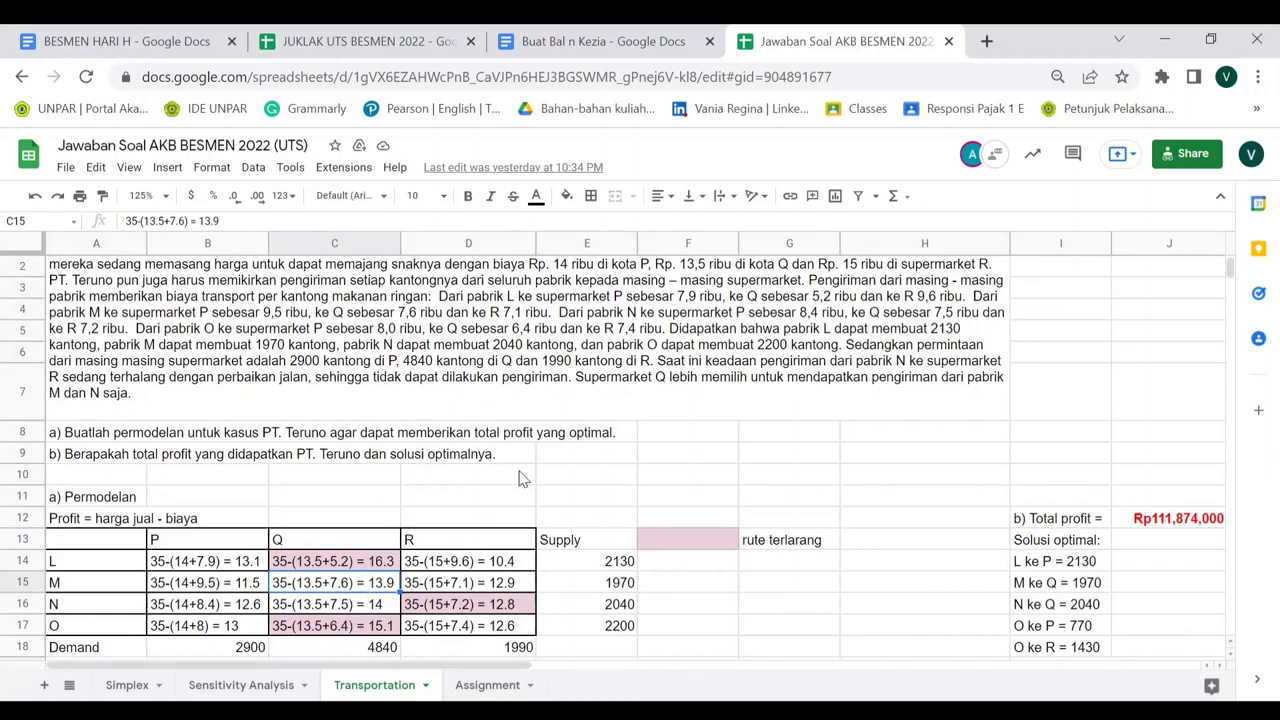
# Step: Look over the POM QM section and the total profit and optimal solution listed beside the profit table
pyautogui.scroll(-2, 522, 479)
pyautogui.scroll(-5, 520, 478)
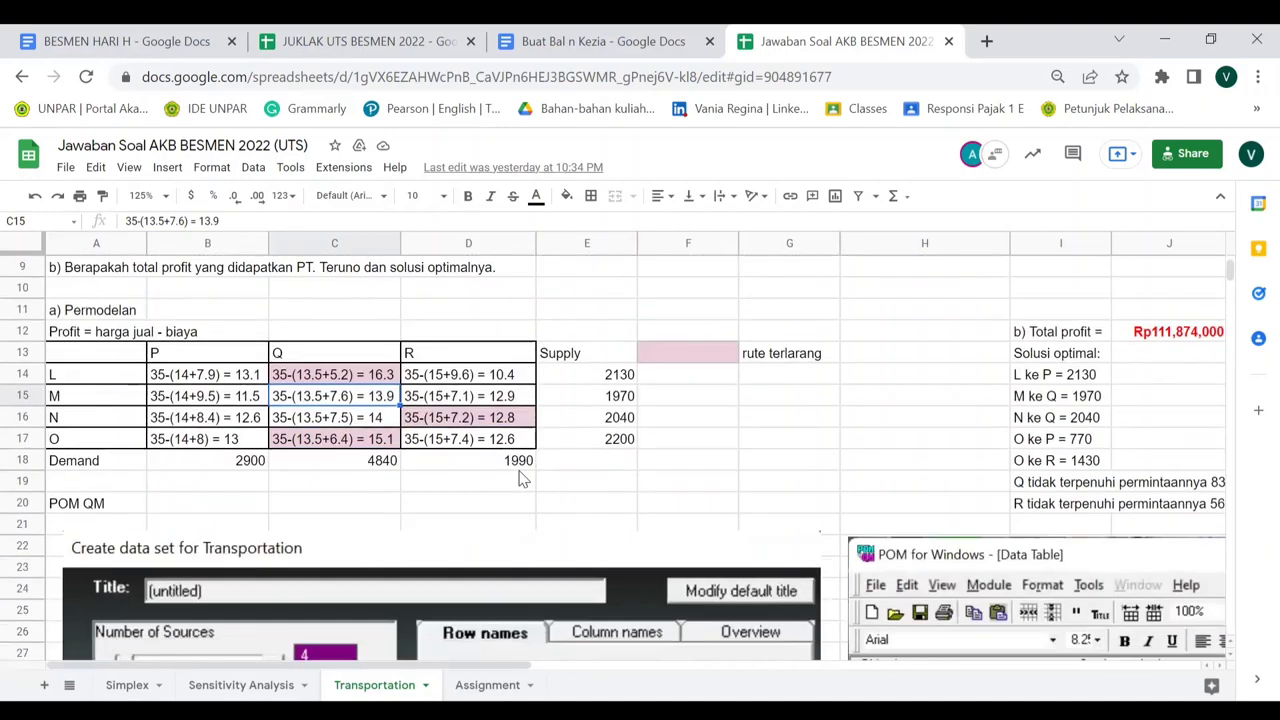
pyautogui.scroll(2, 519, 479)
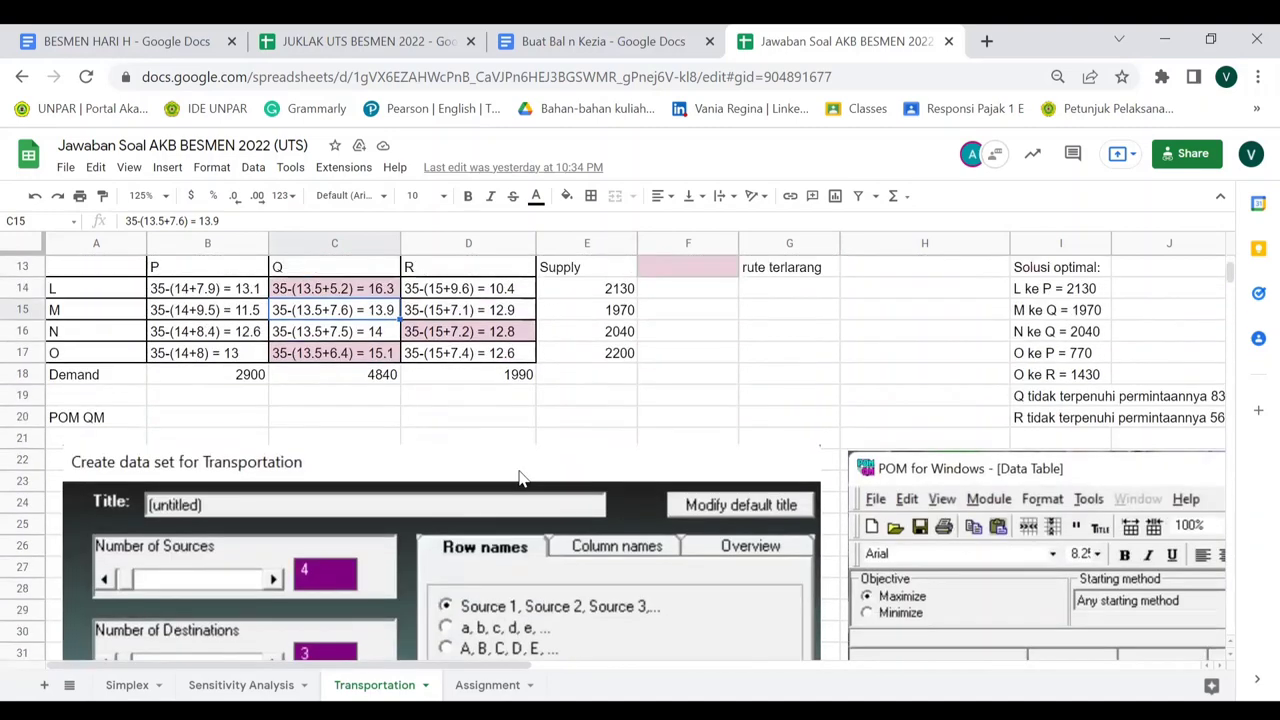
pyautogui.hscroll(5, 519, 479)
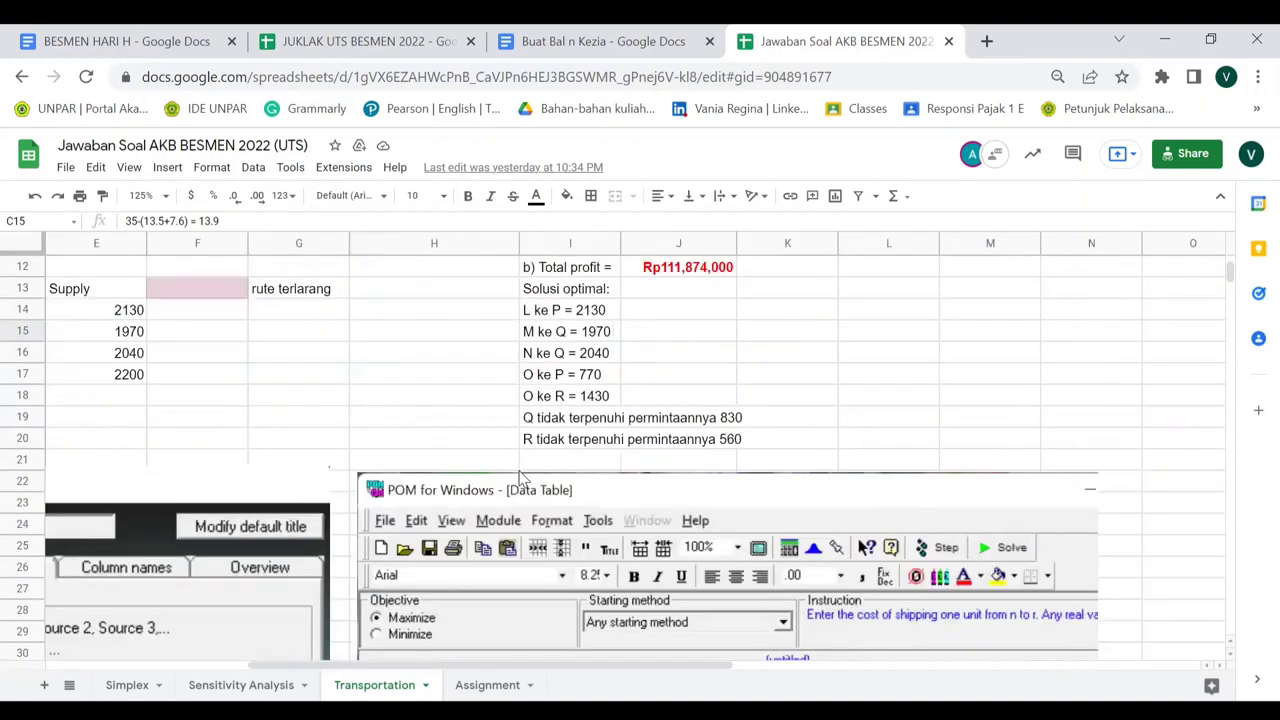
pyautogui.hscroll(-5, 519, 479)
pyautogui.scroll(4, 519, 479)
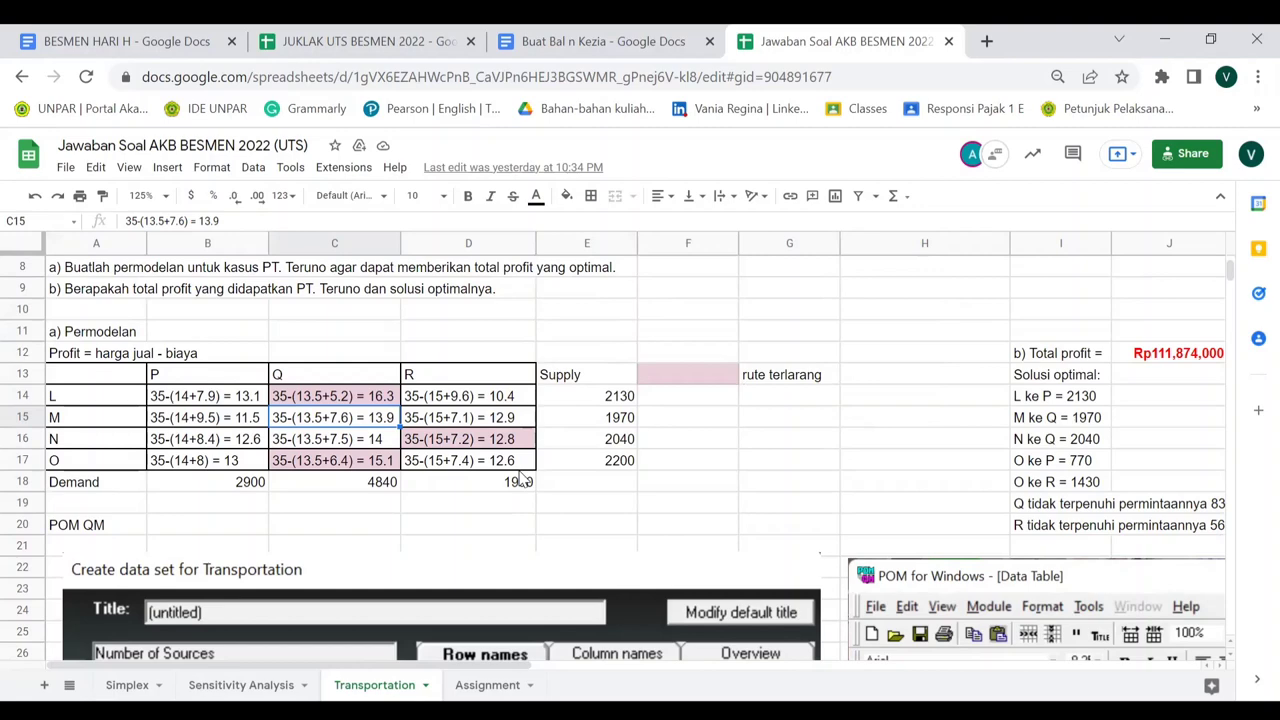
# Step: Compare the transportation data set setup's number of sources, number of destinations and Maximize objective with the factories and supermarkets in the profit table
pyautogui.scroll(-5, 519, 481)
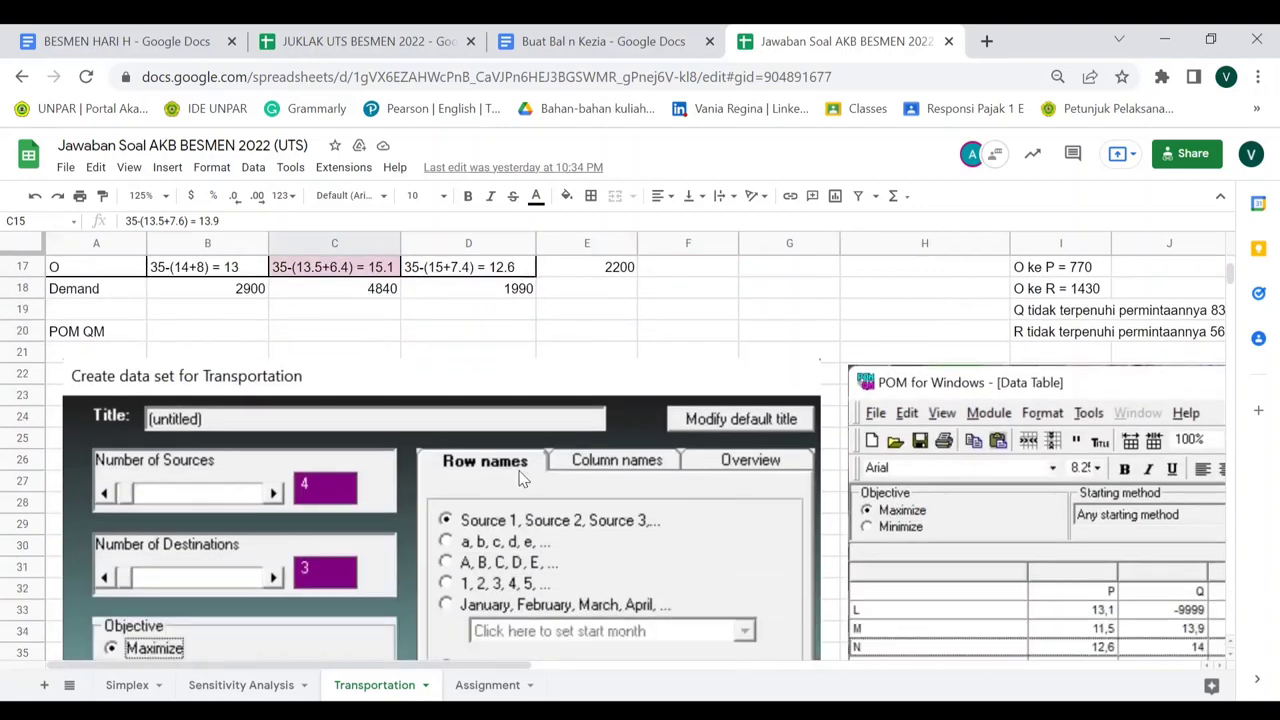
pyautogui.scroll(-3, 519, 481)
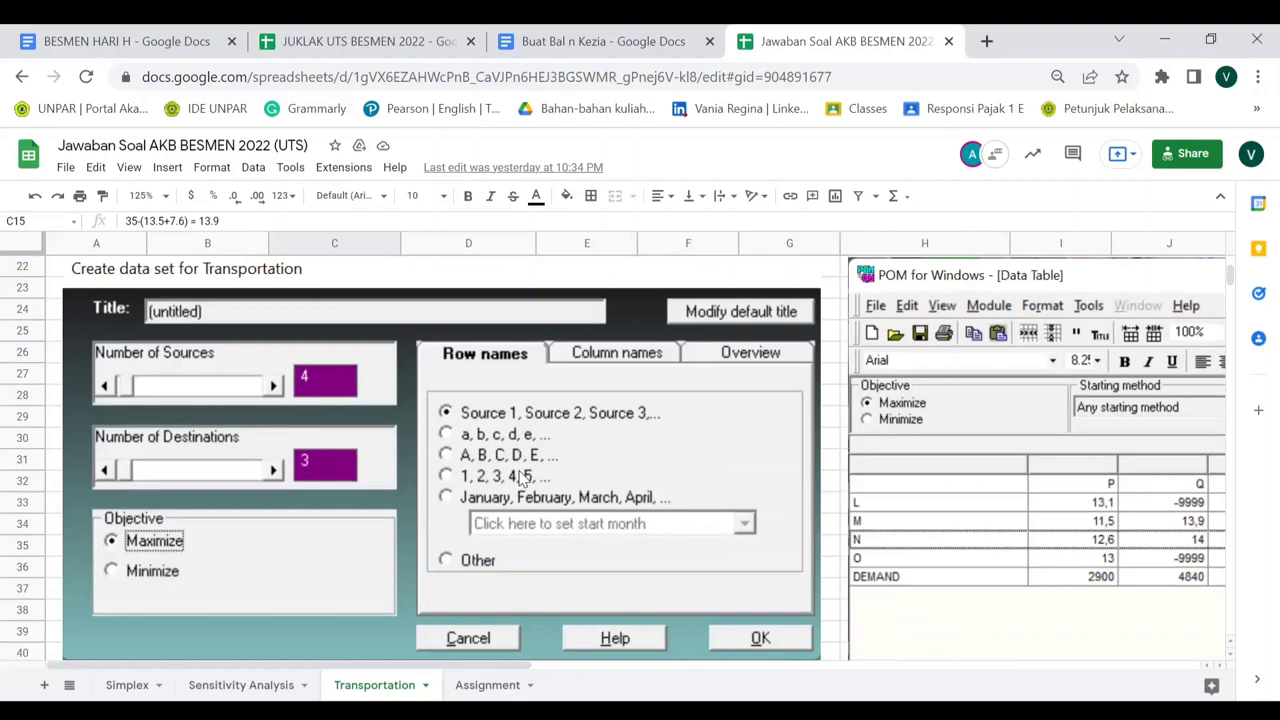
pyautogui.scroll(2, 519, 481)
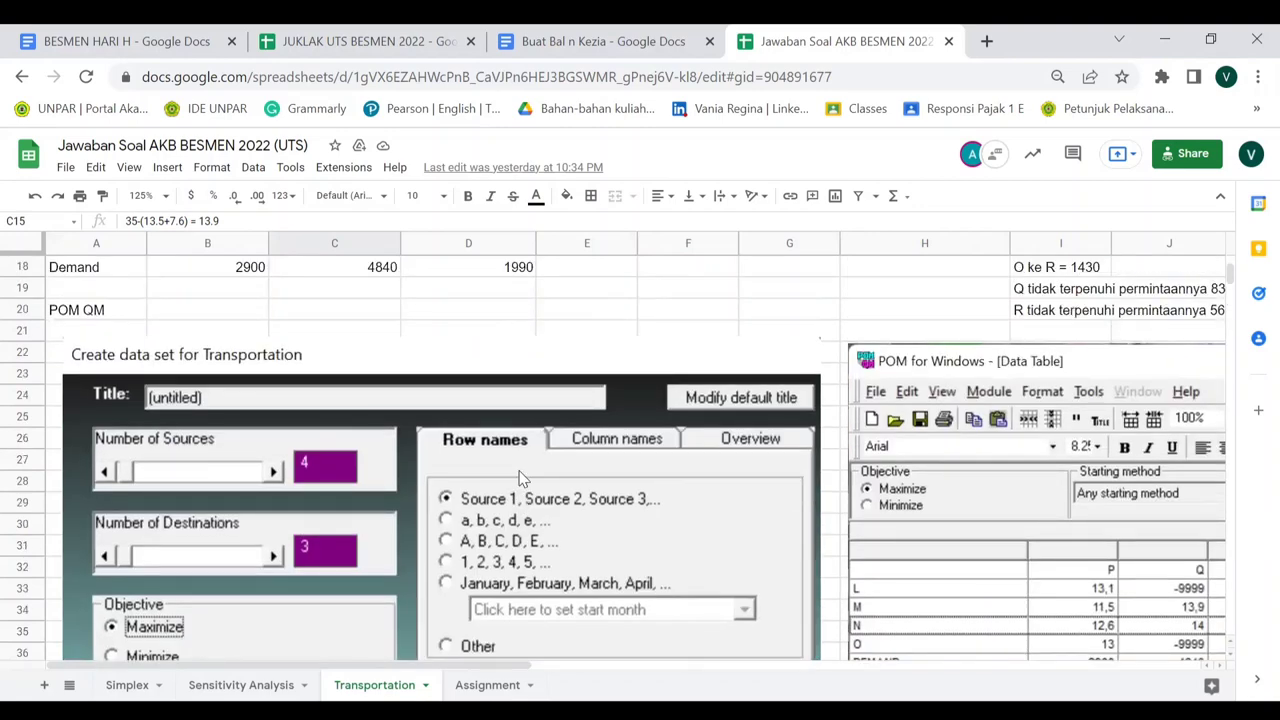
pyautogui.scroll(-1, 519, 481)
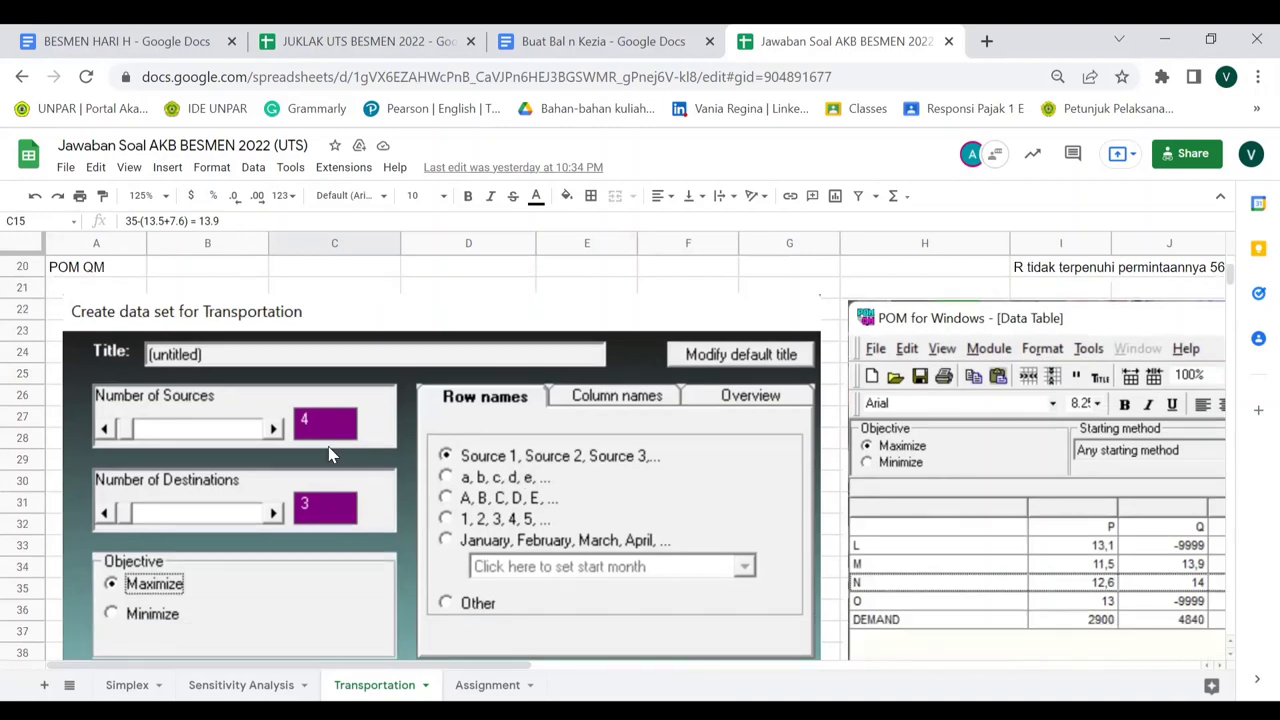
pyautogui.scroll(4, 336, 370)
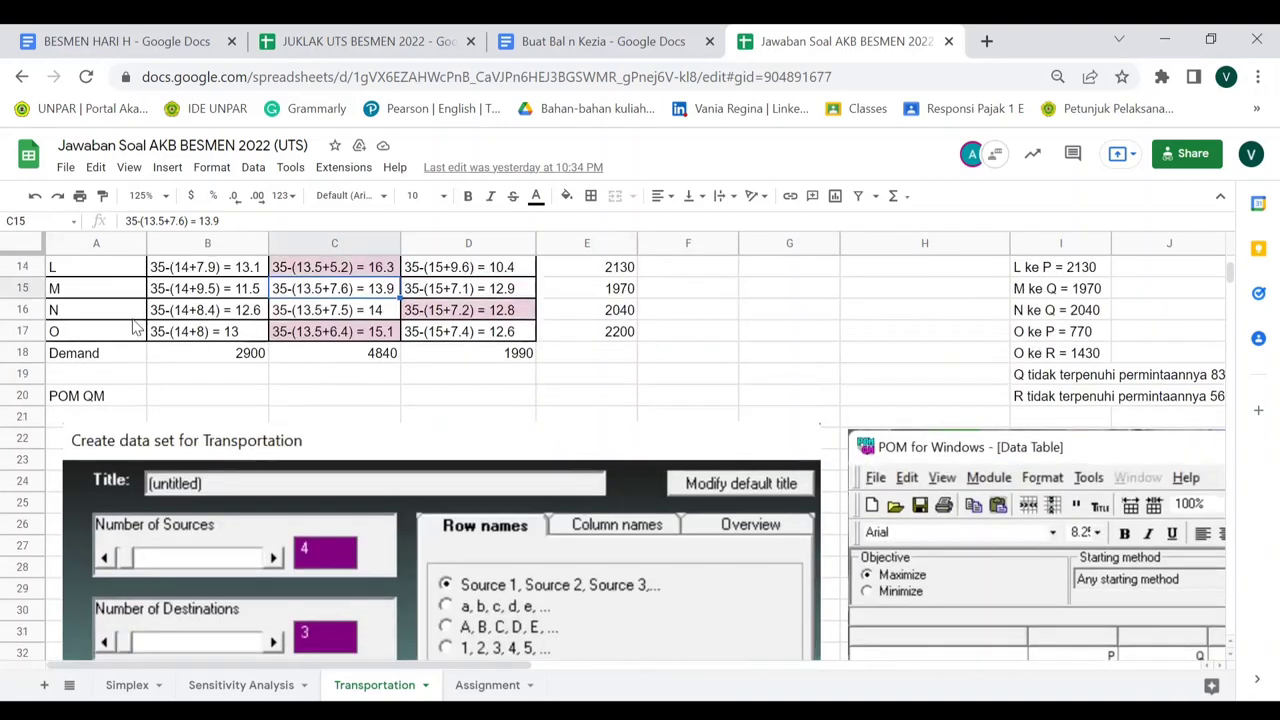
pyautogui.scroll(-3, 127, 323)
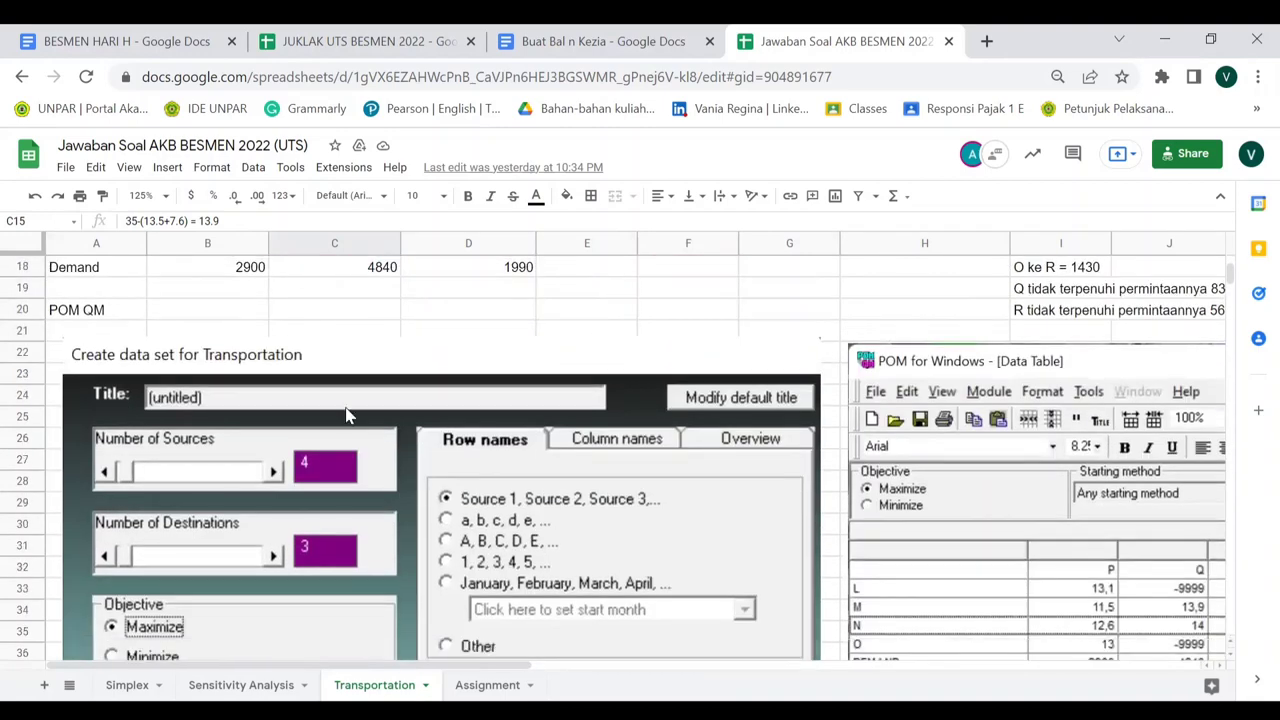
pyautogui.scroll(5, 450, 400)
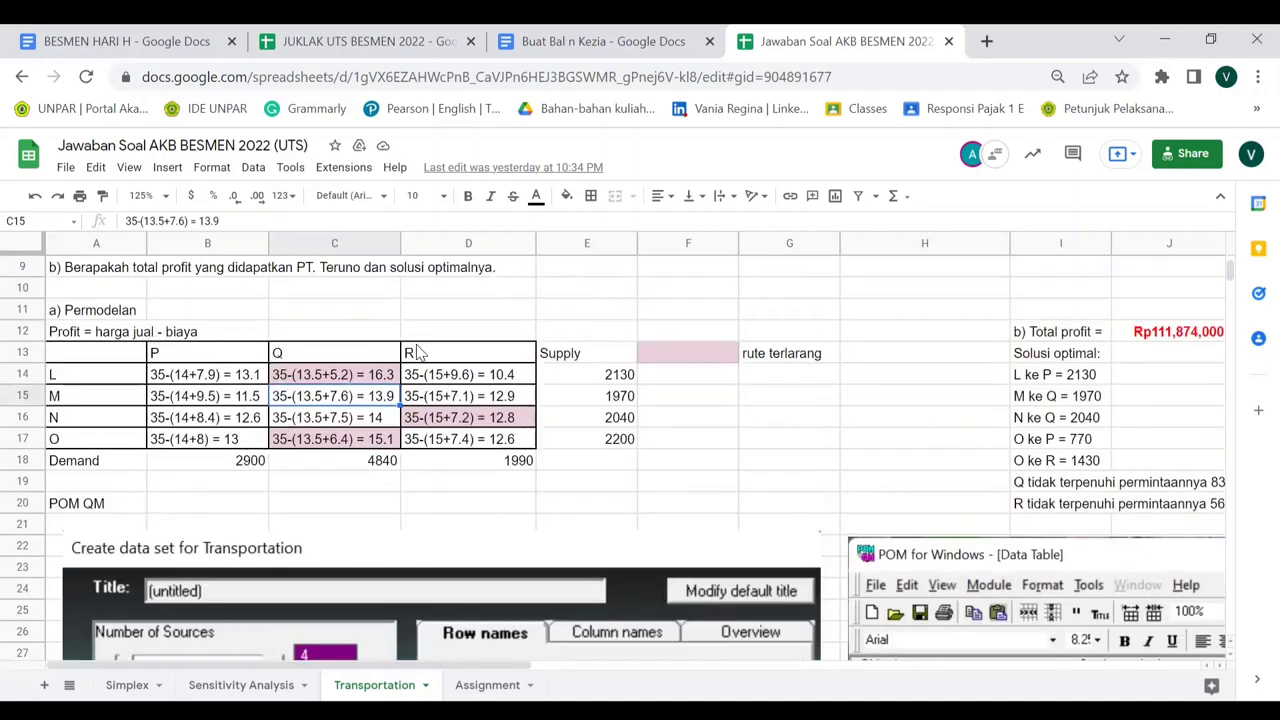
pyautogui.scroll(-7, 416, 350)
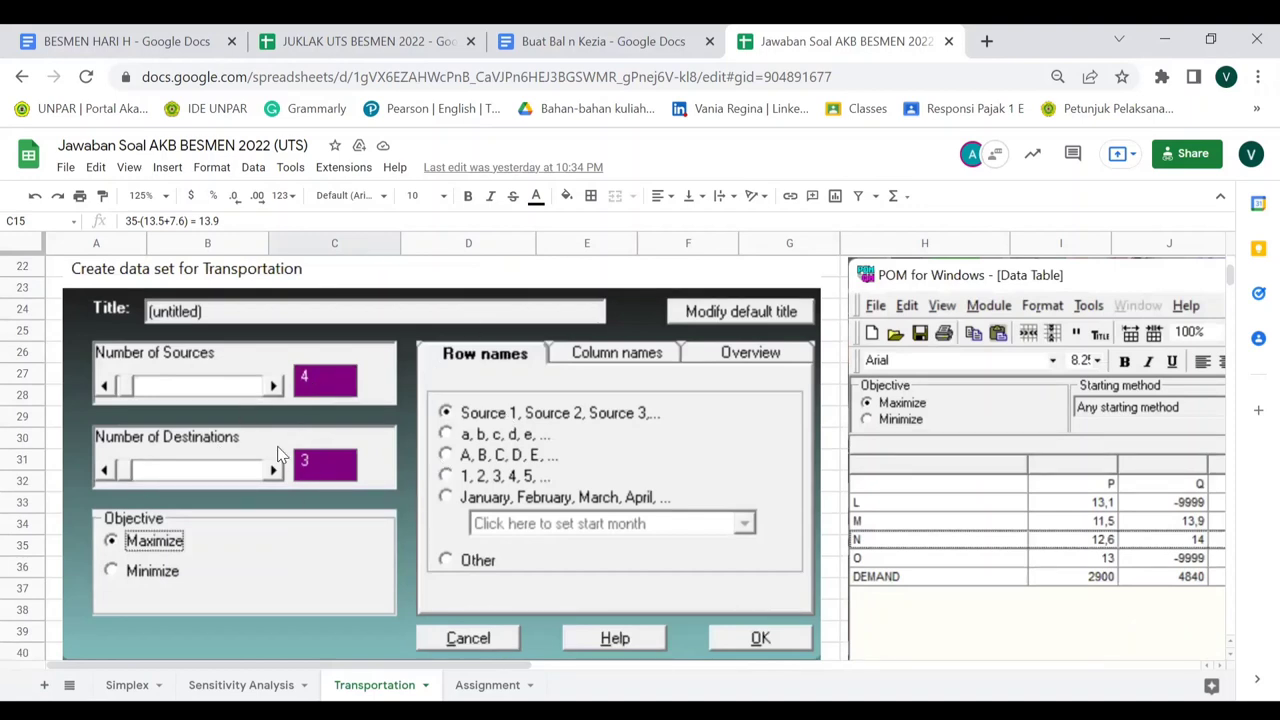
# Step: Compare the profit table with the POM data table's profits, supply, demand and forbidden-route entries
pyautogui.scroll(5, 486, 330)
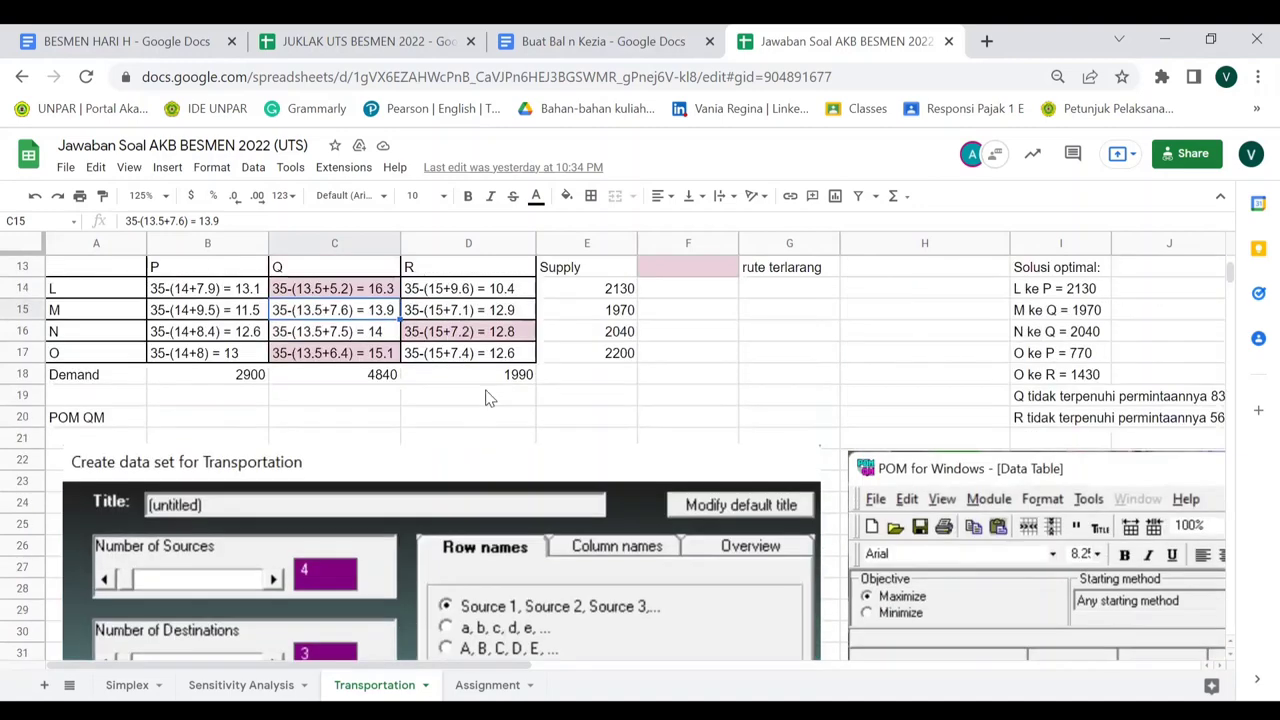
pyautogui.scroll(1, 486, 397)
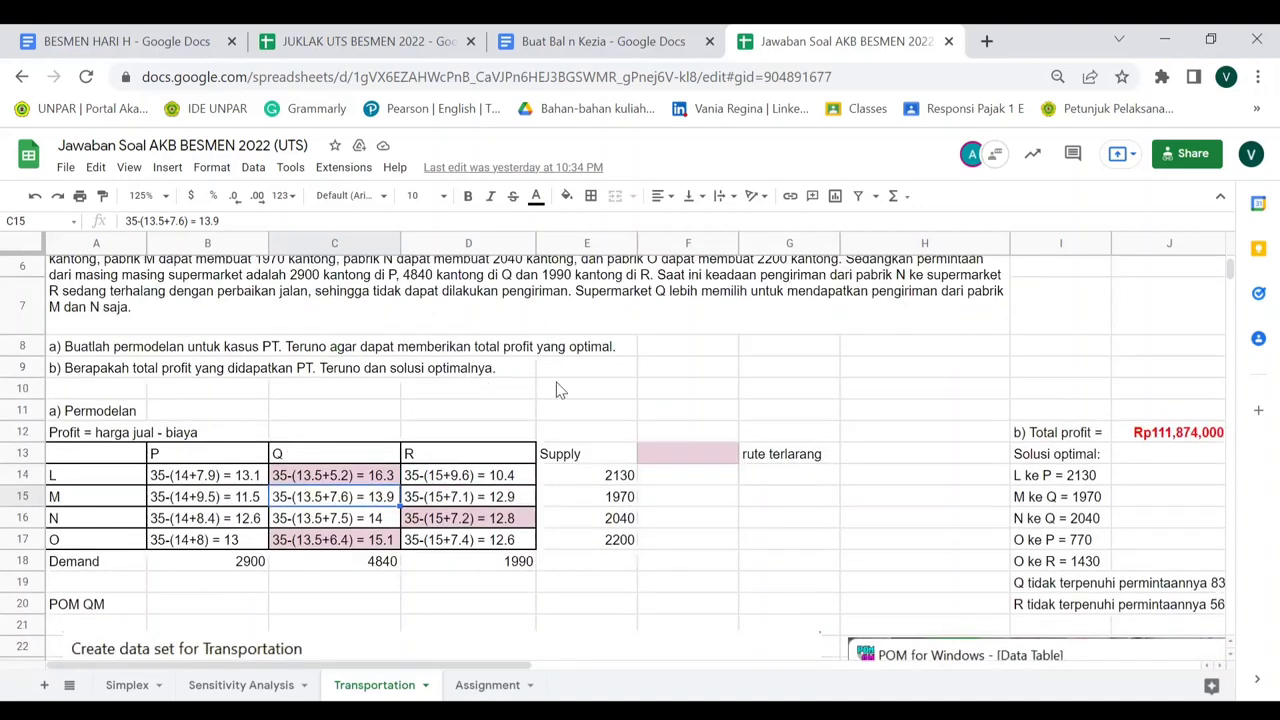
pyautogui.scroll(-5, 500, 397)
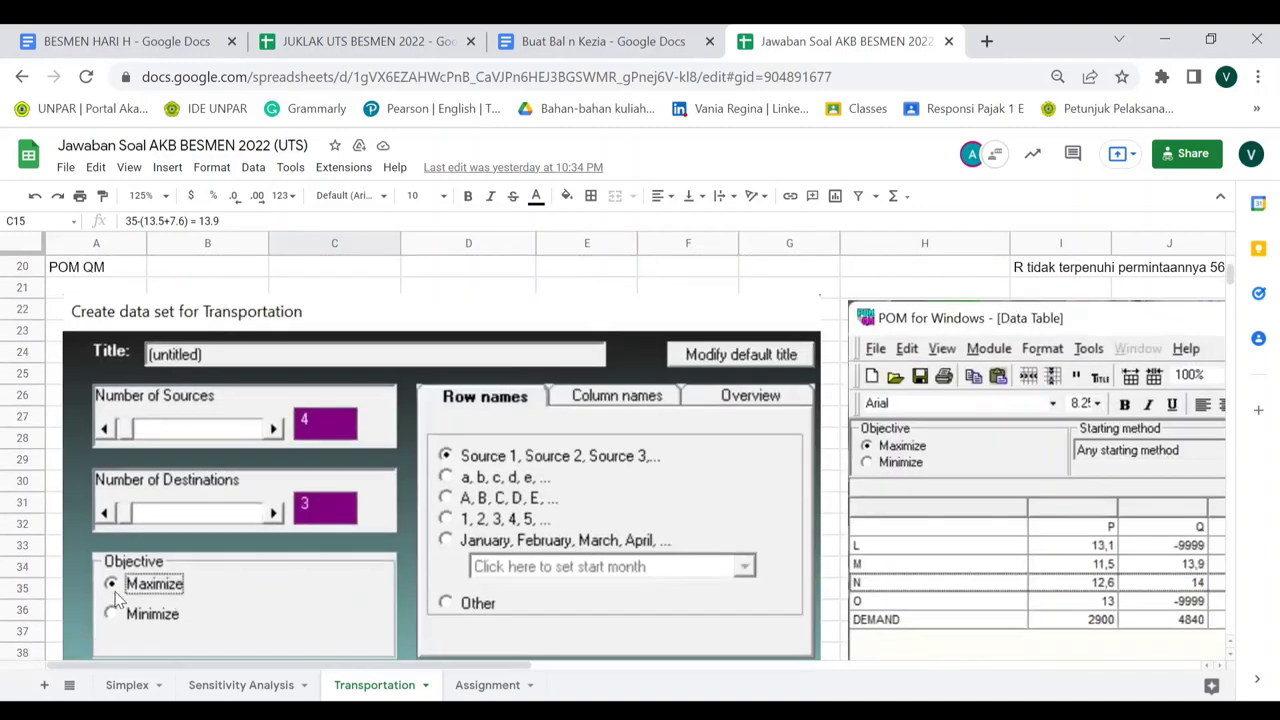
pyautogui.scroll(-2, 473, 564)
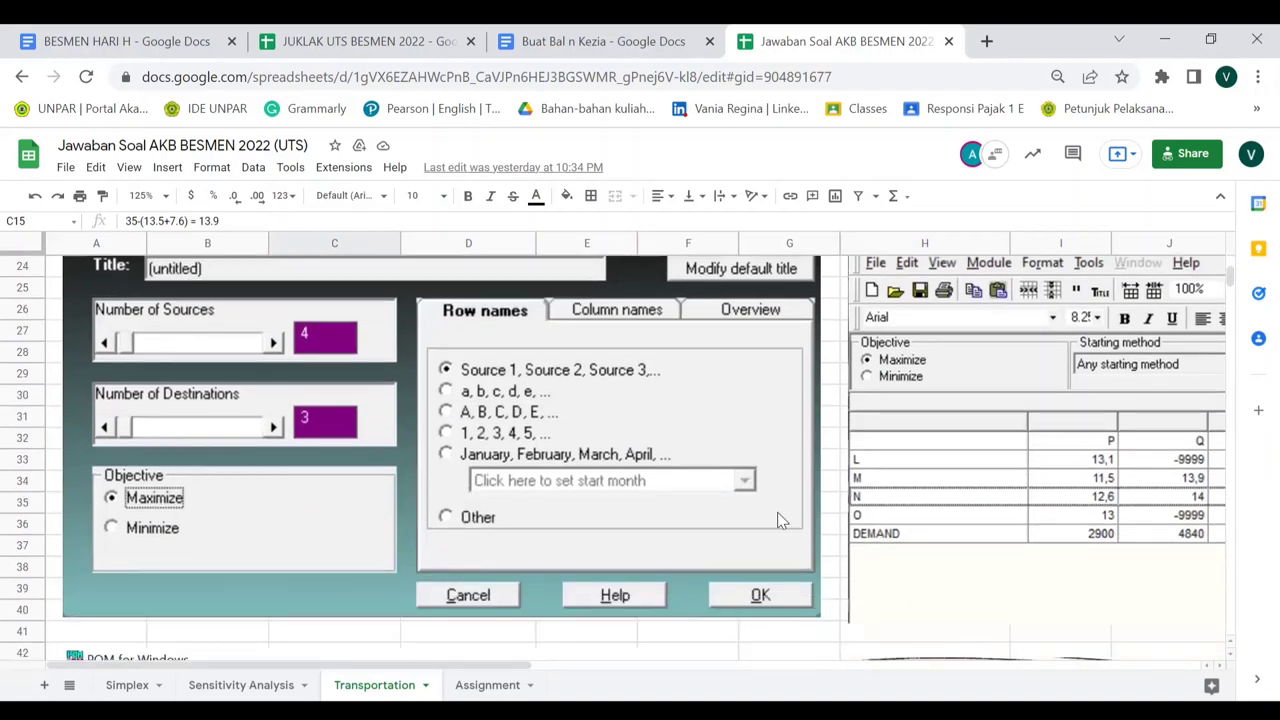
pyautogui.hscroll(3, 778, 514)
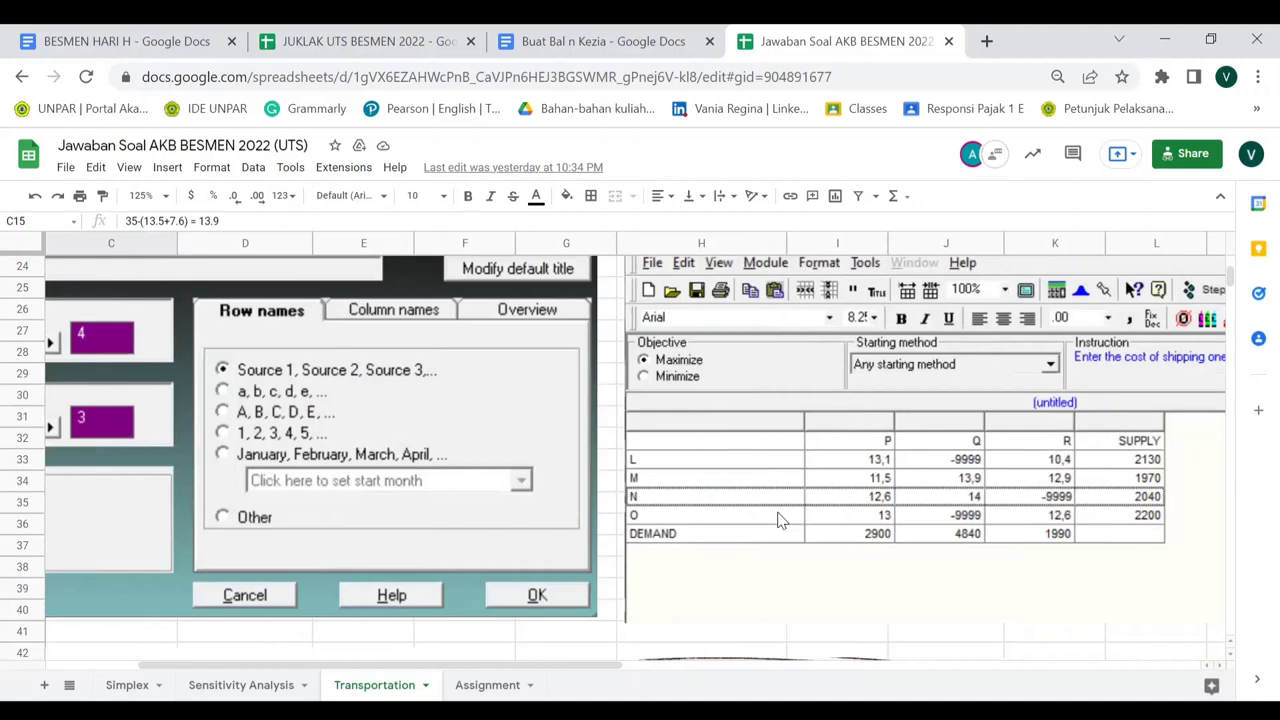
pyautogui.hscroll(6, 780, 520)
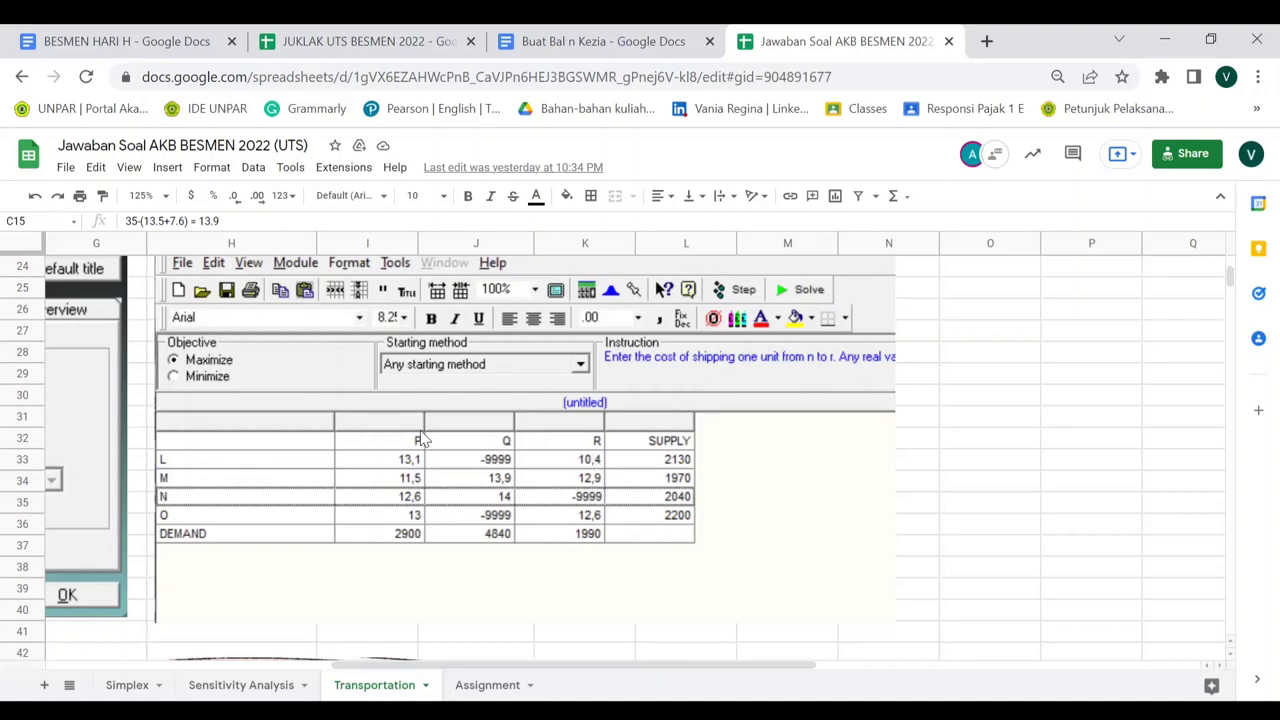
# Step: Examine the Transportation Shipments result together with the handwritten Zmax table beside it
pyautogui.hscroll(-5, 420, 437)
pyautogui.scroll(-8, 420, 437)
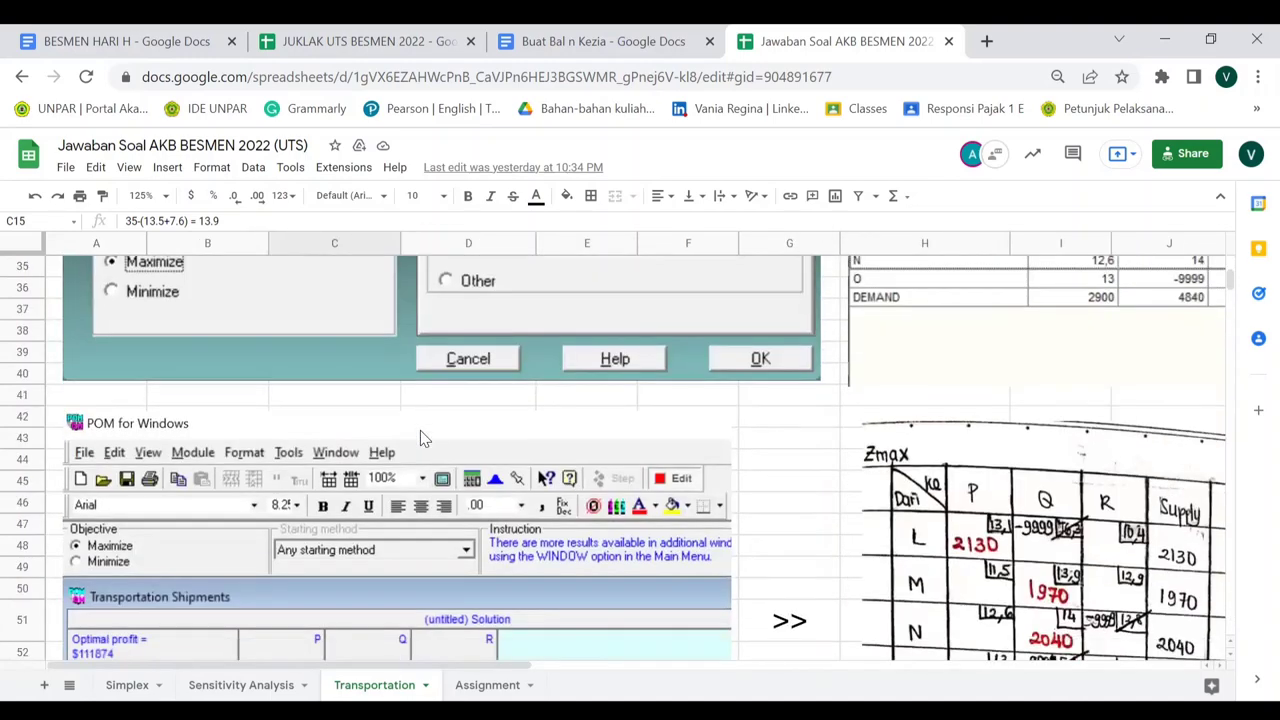
pyautogui.scroll(-1, 421, 437)
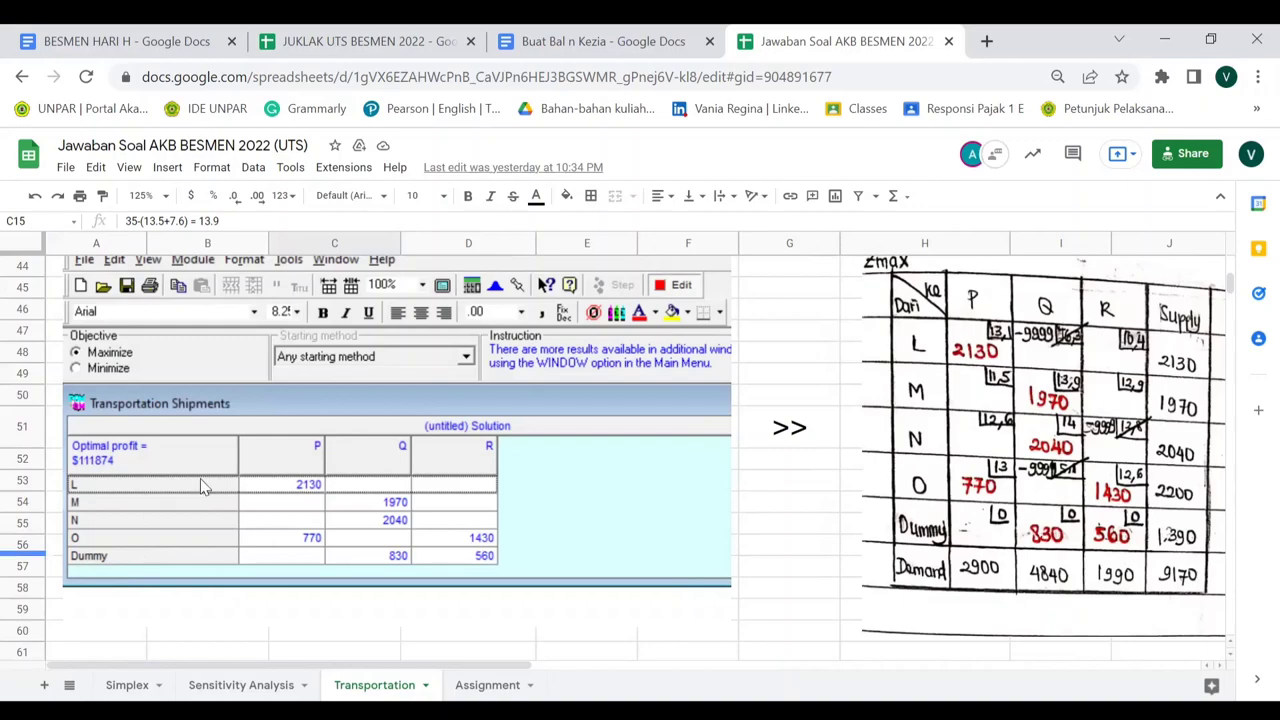
# Step: Compare the total profit in cell J12 with the optimal profit in the Transportation Shipments result
pyautogui.scroll(10, 405, 503)
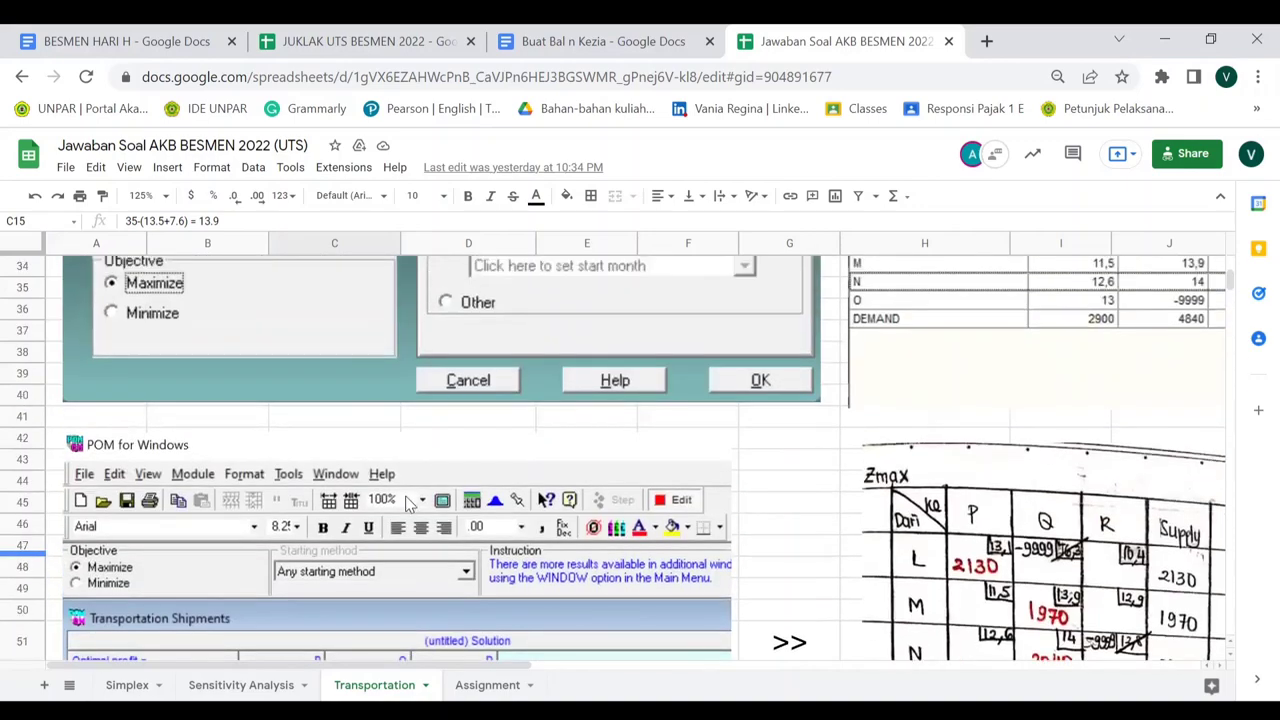
pyautogui.scroll(5, 405, 503)
pyautogui.hscroll(8, 405, 503)
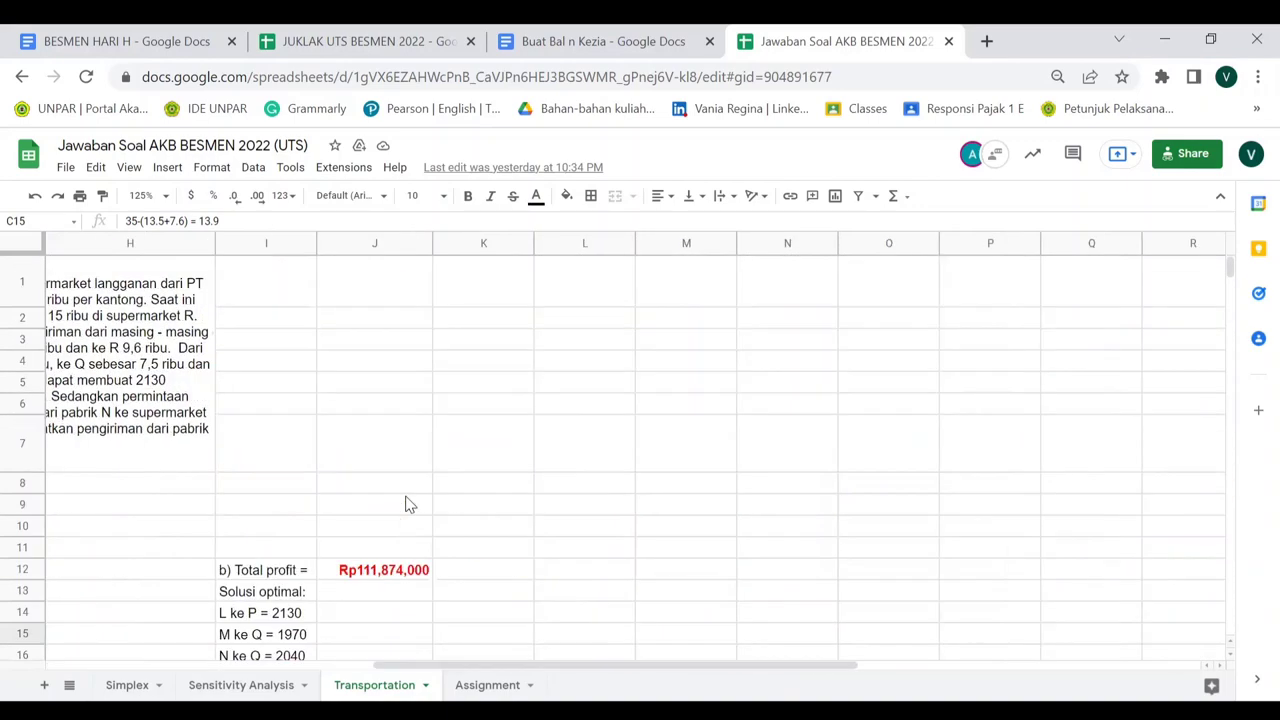
pyautogui.hscroll(-2, 408, 503)
pyautogui.scroll(-3, 408, 503)
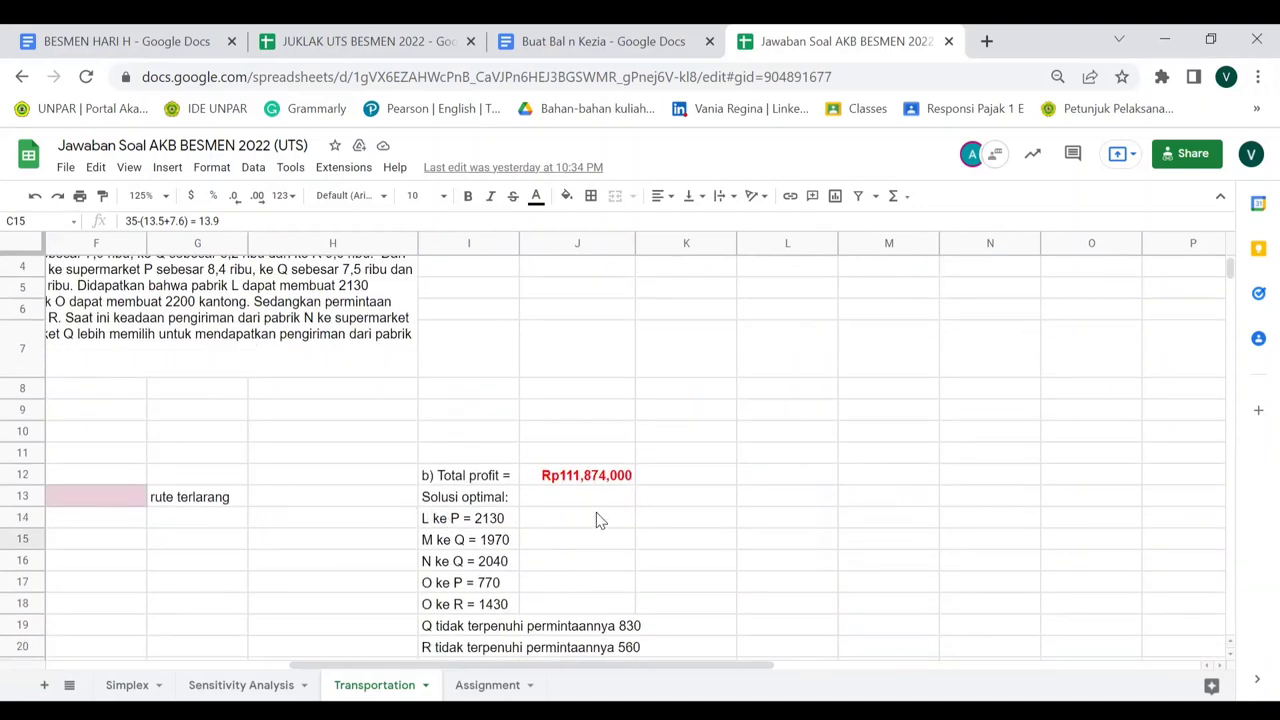
pyautogui.click(594, 482)
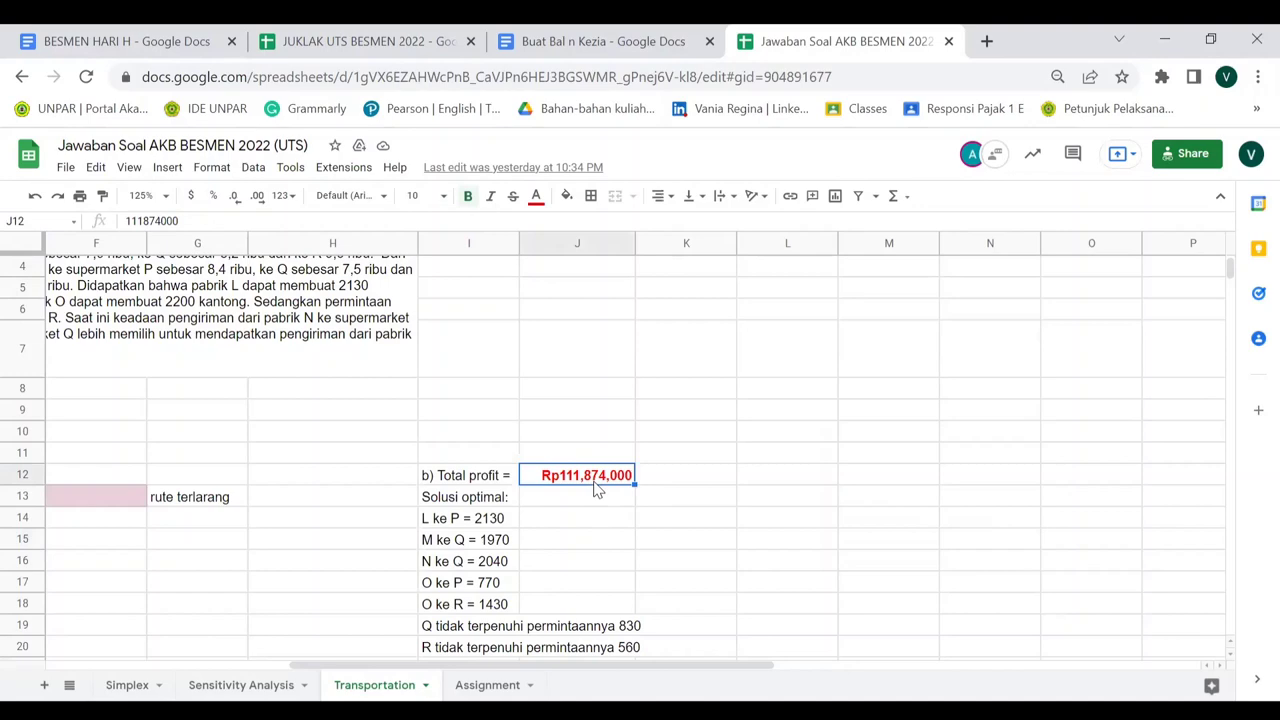
pyautogui.hscroll(-3, 594, 488)
pyautogui.scroll(-7, 594, 488)
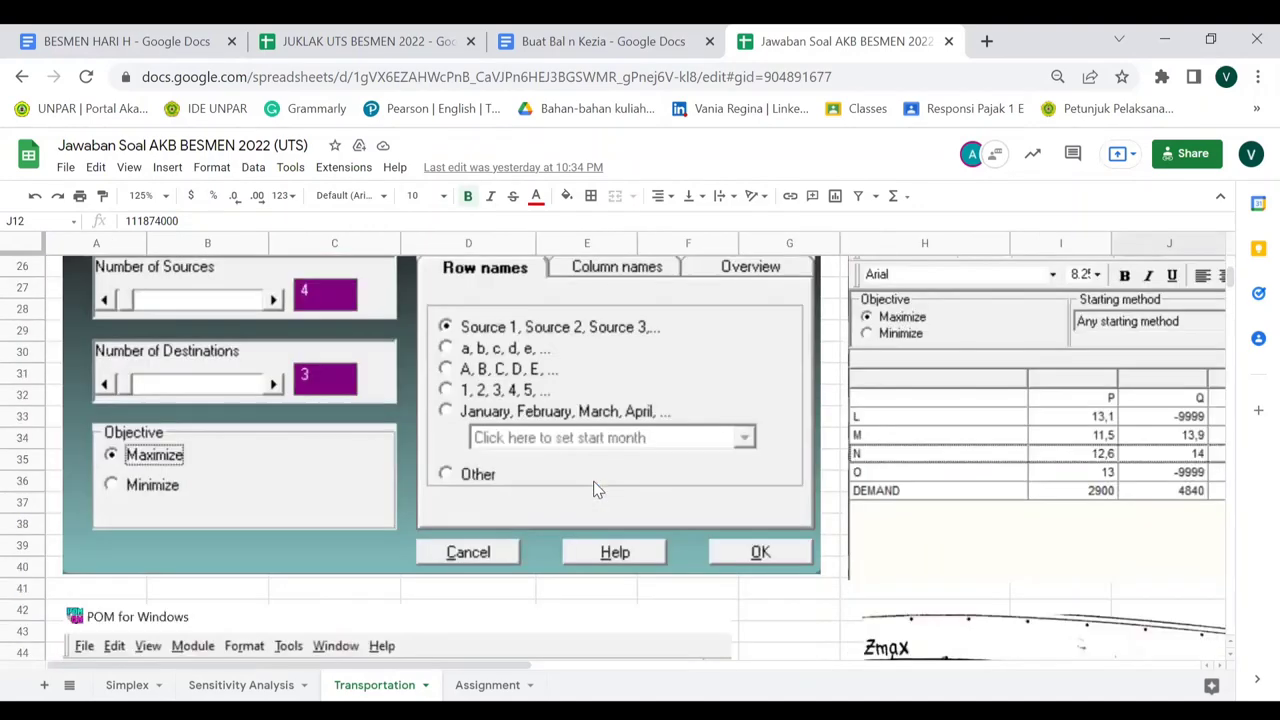
pyautogui.scroll(-4, 594, 488)
pyautogui.scroll(-2, 104, 582)
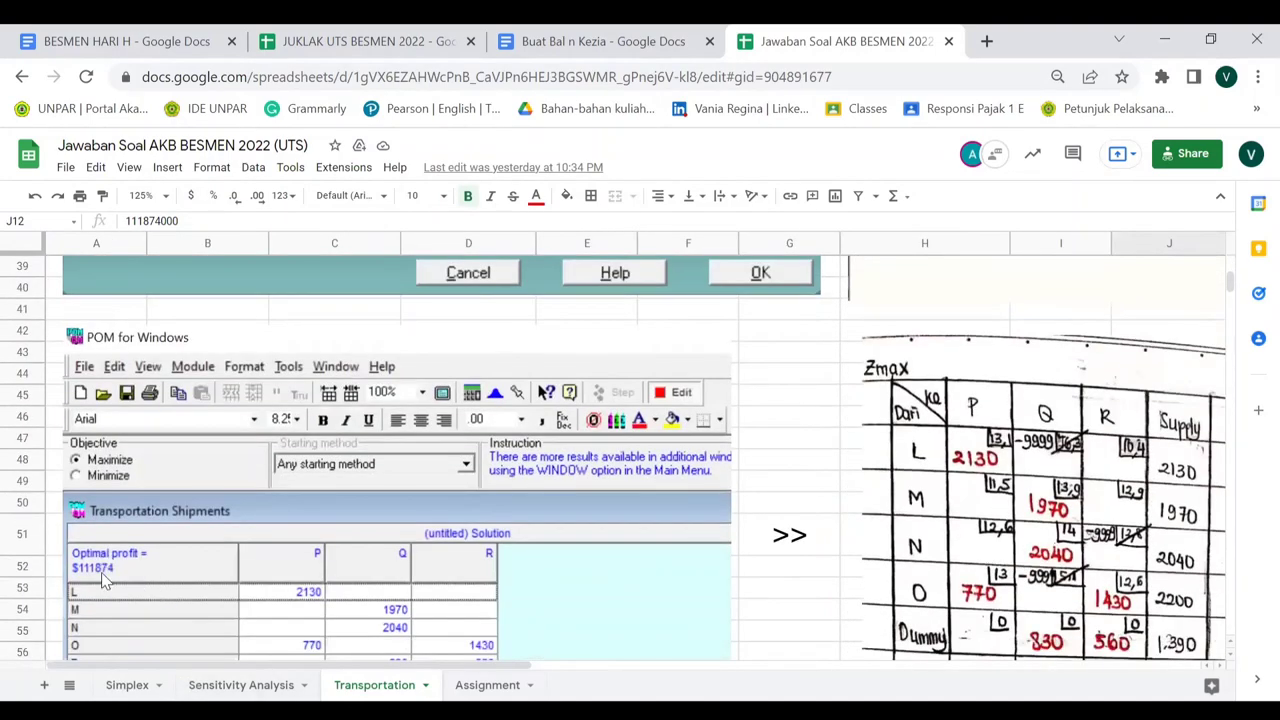
# Step: Check the listed optimal solution's factory-to-supermarket routes against the rows of the Transportation Shipments table
pyautogui.scroll(6, 322, 548)
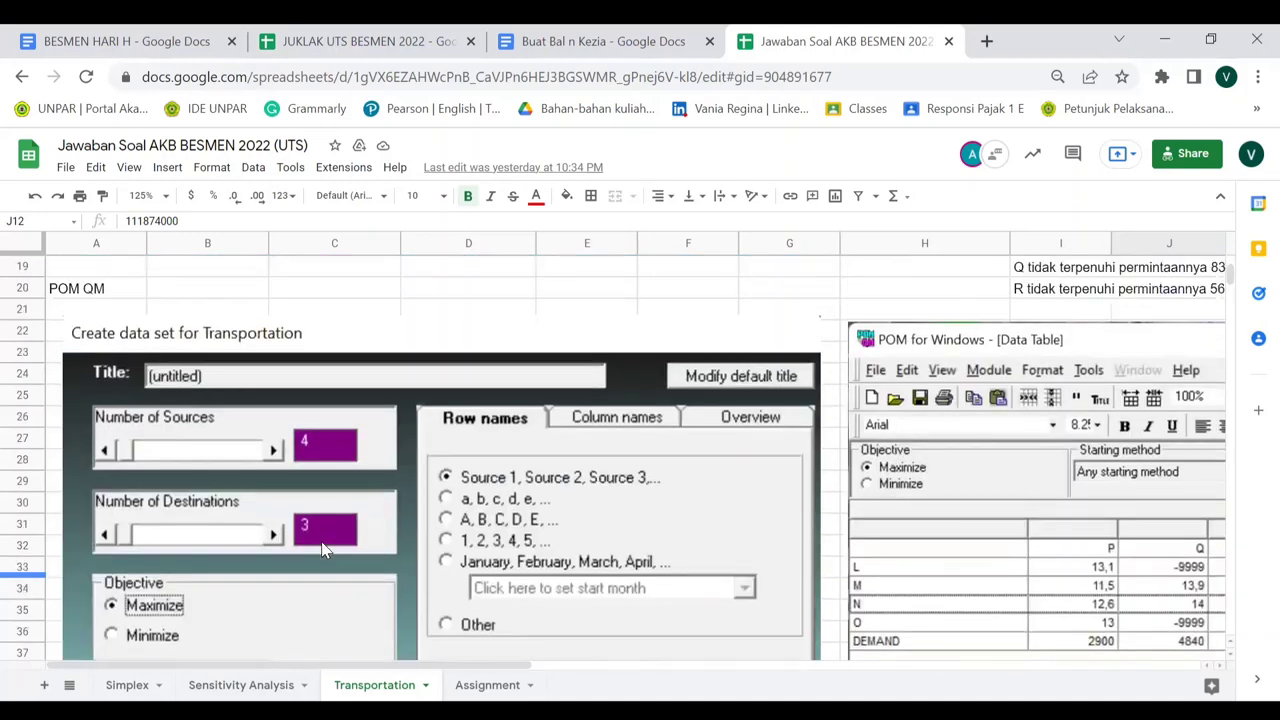
pyautogui.scroll(1, 322, 548)
pyautogui.hscroll(3, 322, 548)
pyautogui.scroll(3, 322, 548)
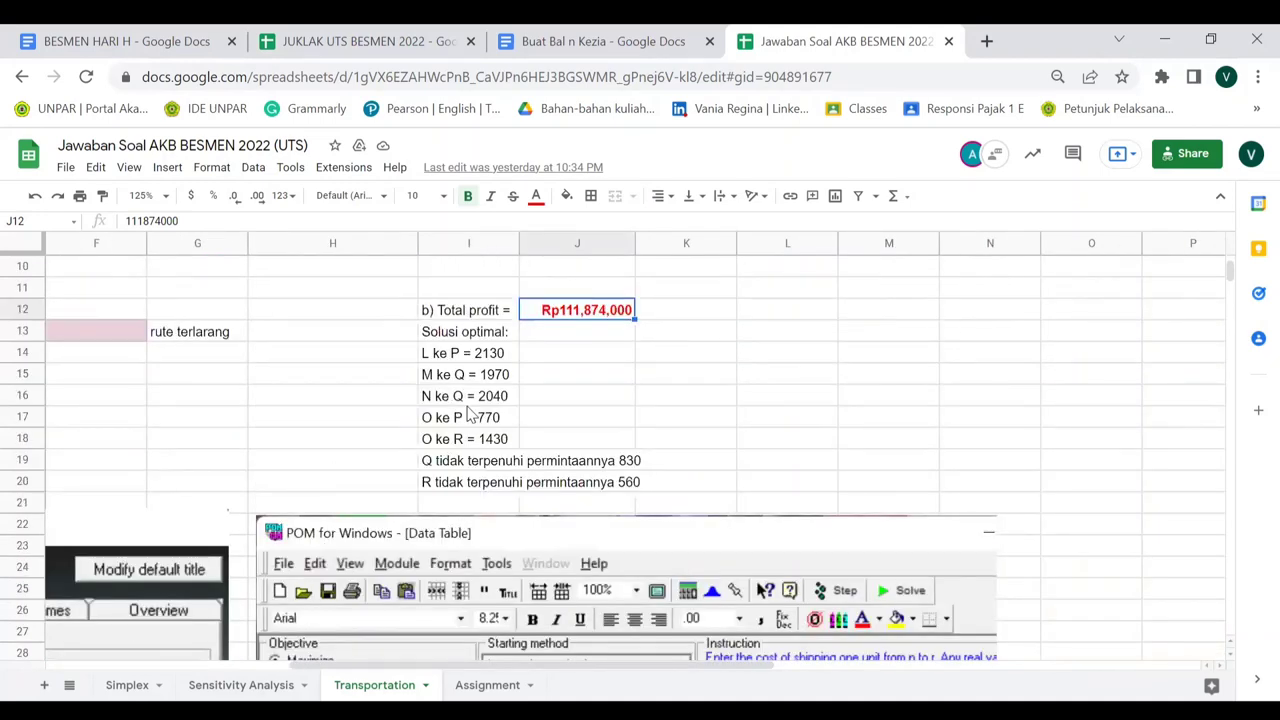
pyautogui.scroll(-10, 470, 415)
pyautogui.hscroll(-3, 258, 548)
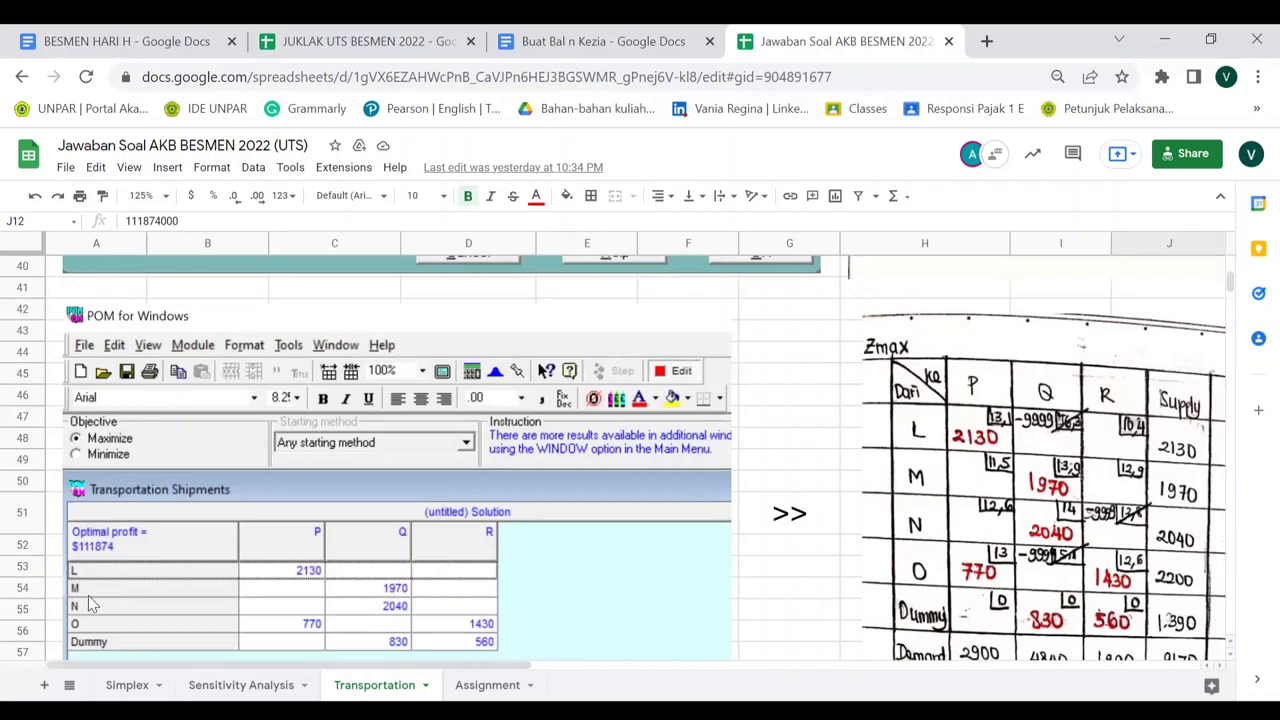
# Step: Trace the optimal route quantities through the profit table, POM data table, handwritten Zmax table and shipments result
pyautogui.scroll(10, 448, 617)
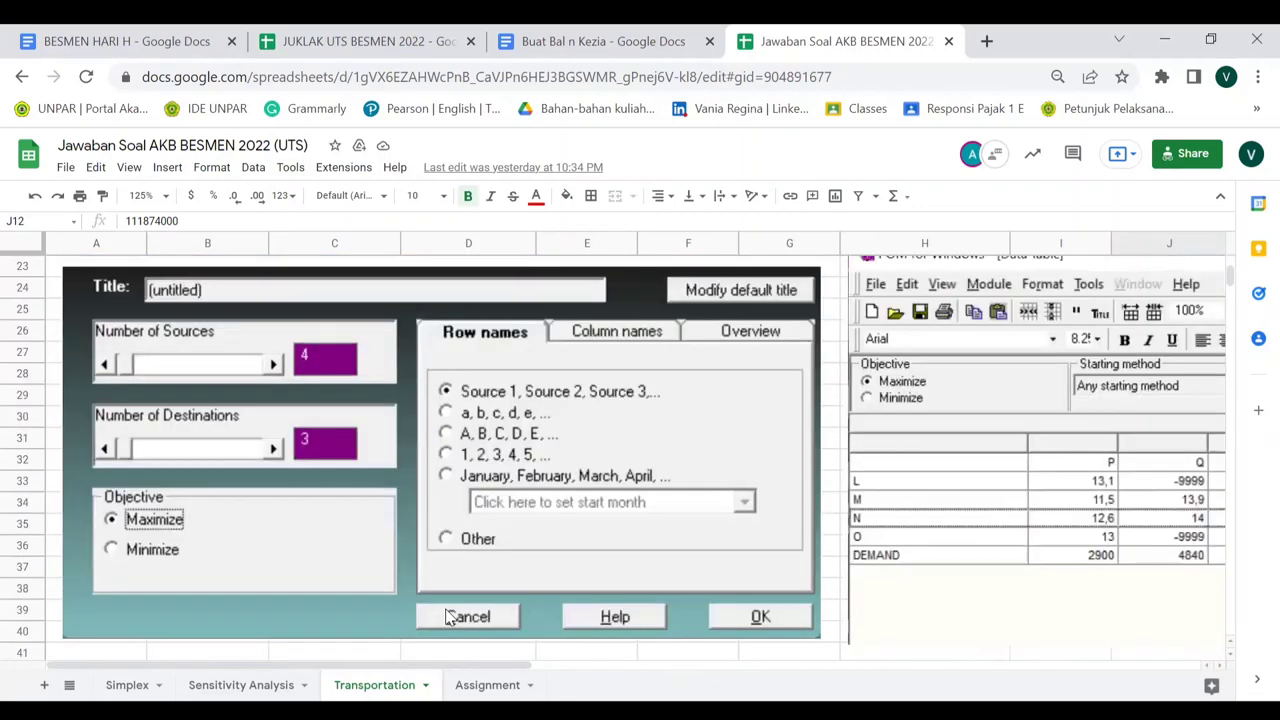
pyautogui.scroll(1, 448, 617)
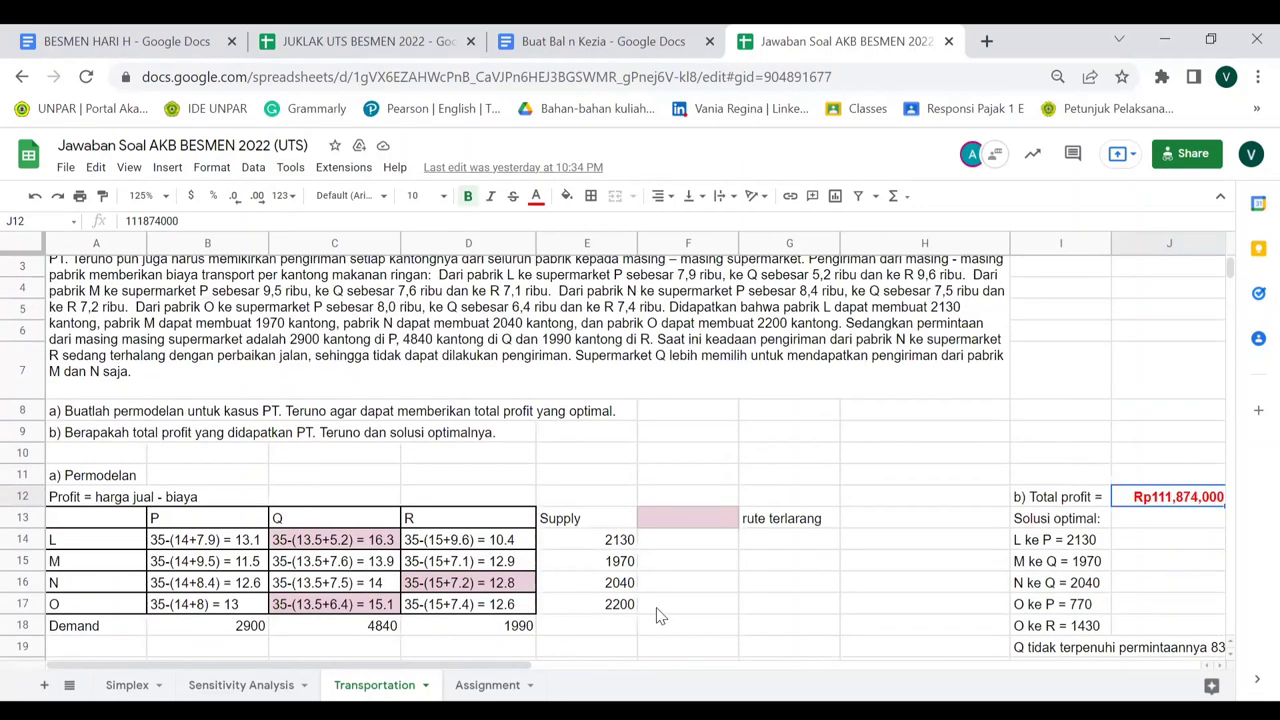
pyautogui.hscroll(5, 657, 615)
pyautogui.hscroll(-3, 657, 615)
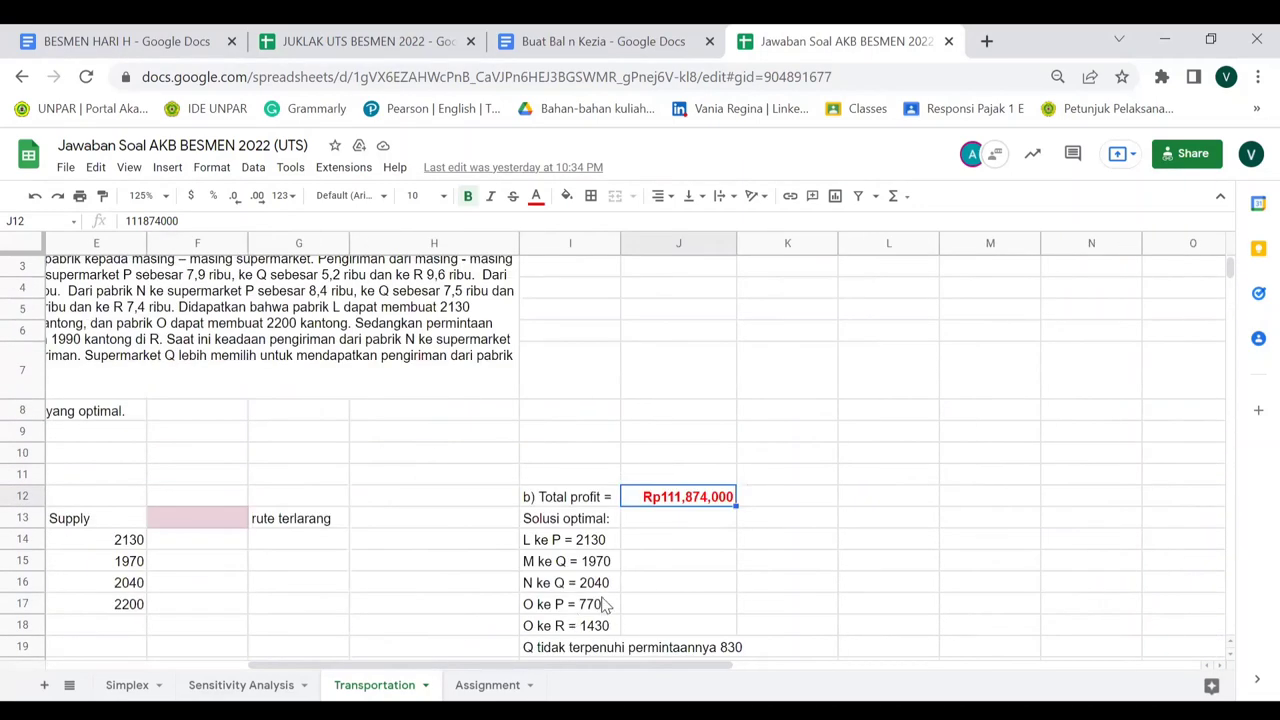
pyautogui.hscroll(-2, 604, 606)
pyautogui.scroll(-2, 604, 606)
pyautogui.scroll(-5, 604, 606)
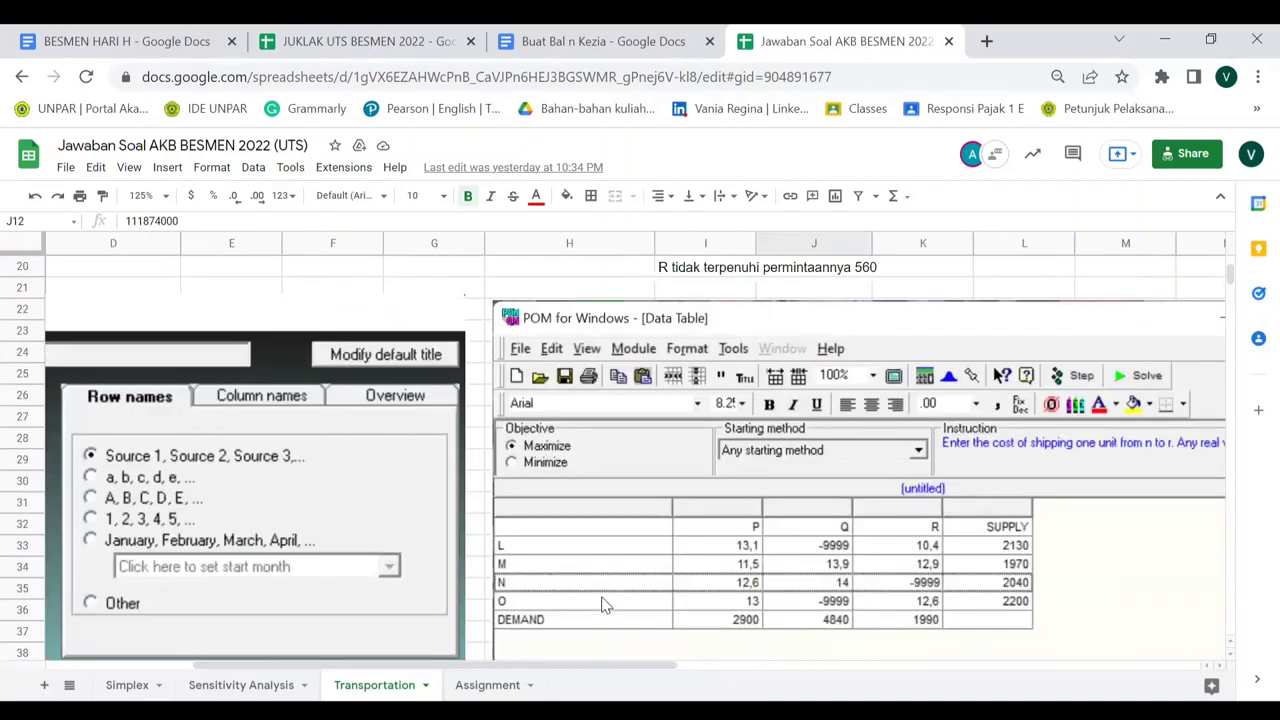
pyautogui.scroll(2, 604, 606)
pyautogui.scroll(-8, 604, 606)
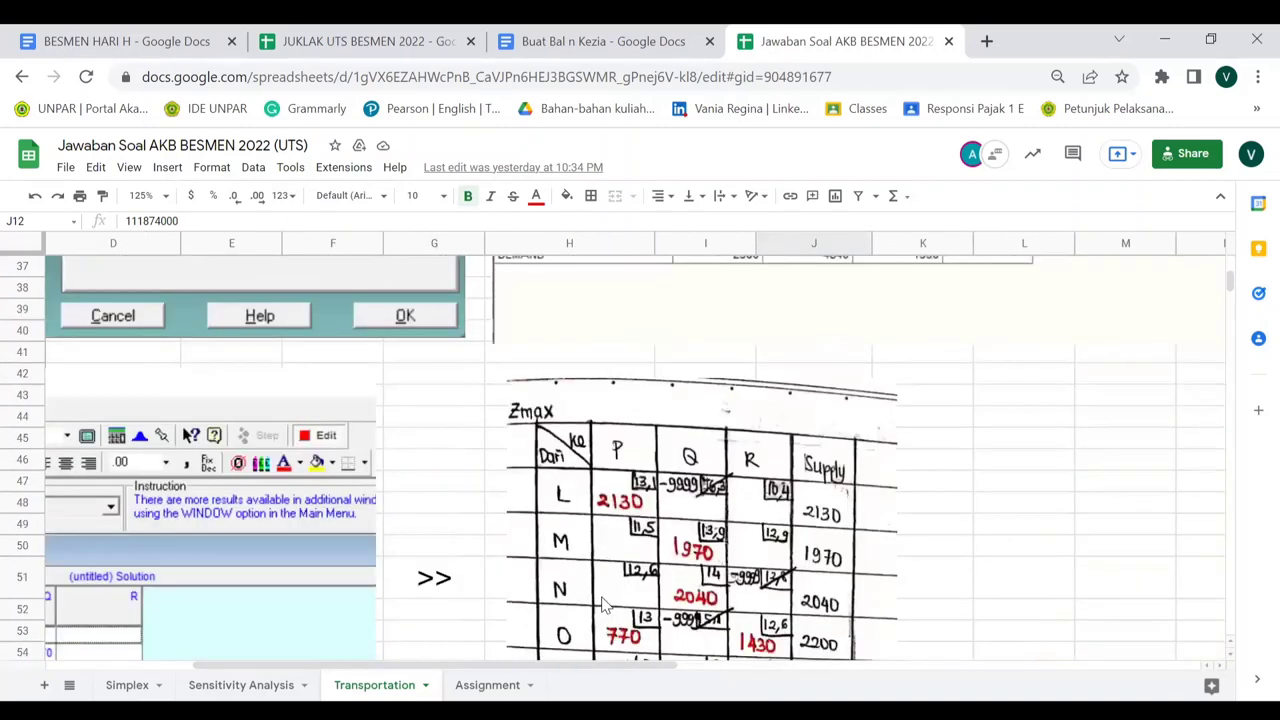
pyautogui.hscroll(-3, 528, 558)
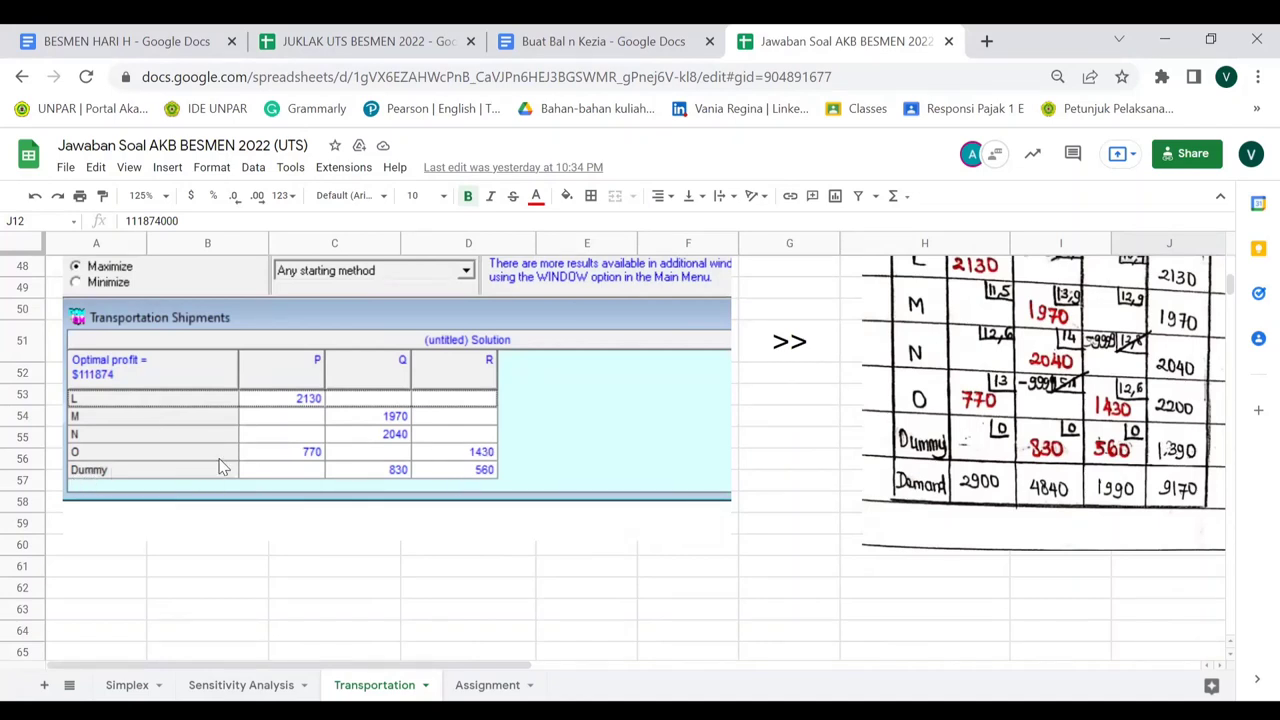
# Step: Compare the unmet demand listed for supermarkets Q and R with the Dummy row in the shipments and handwritten tables
pyautogui.scroll(7, 463, 470)
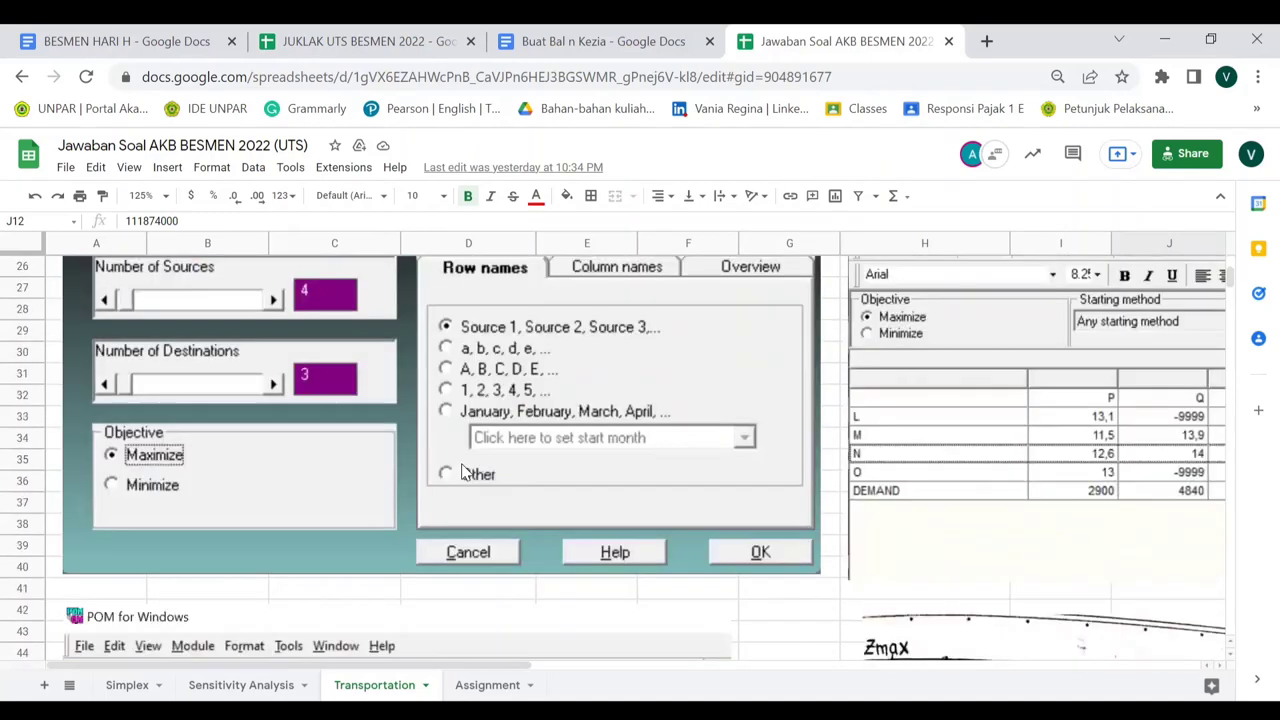
pyautogui.scroll(7, 463, 470)
pyautogui.hscroll(5, 463, 470)
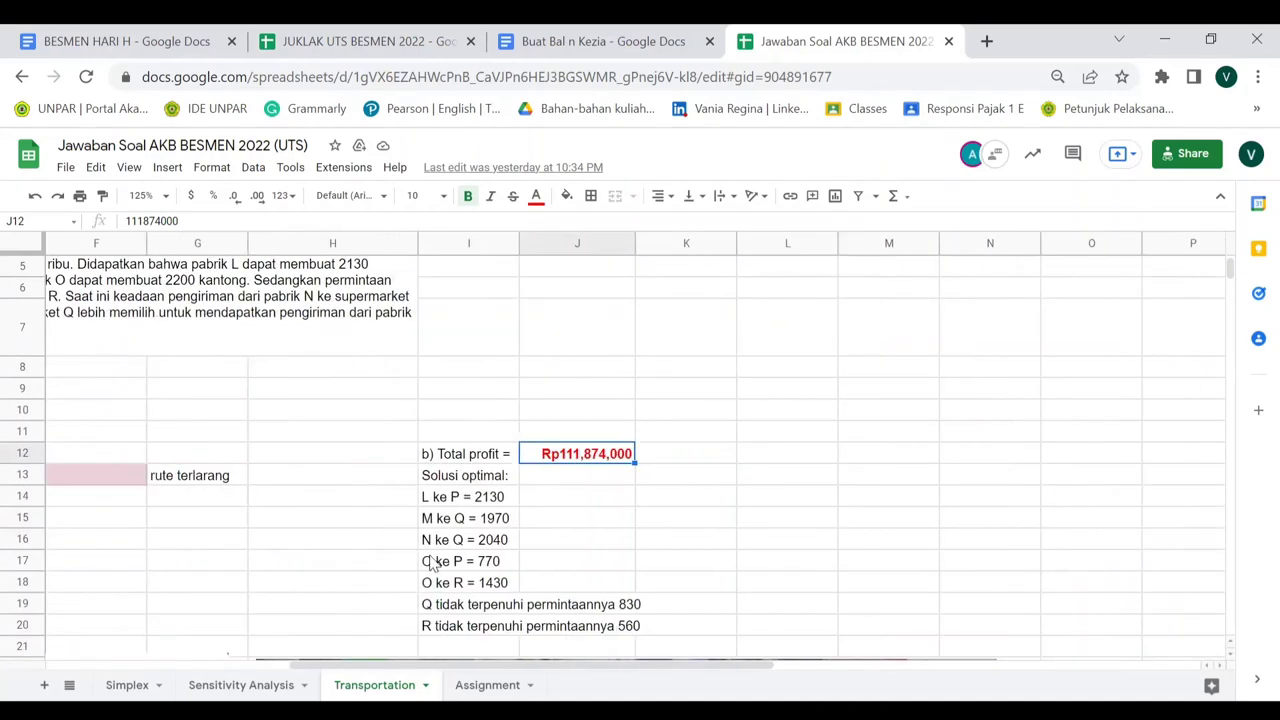
pyautogui.scroll(-2, 430, 563)
pyautogui.hscroll(-1, 429, 559)
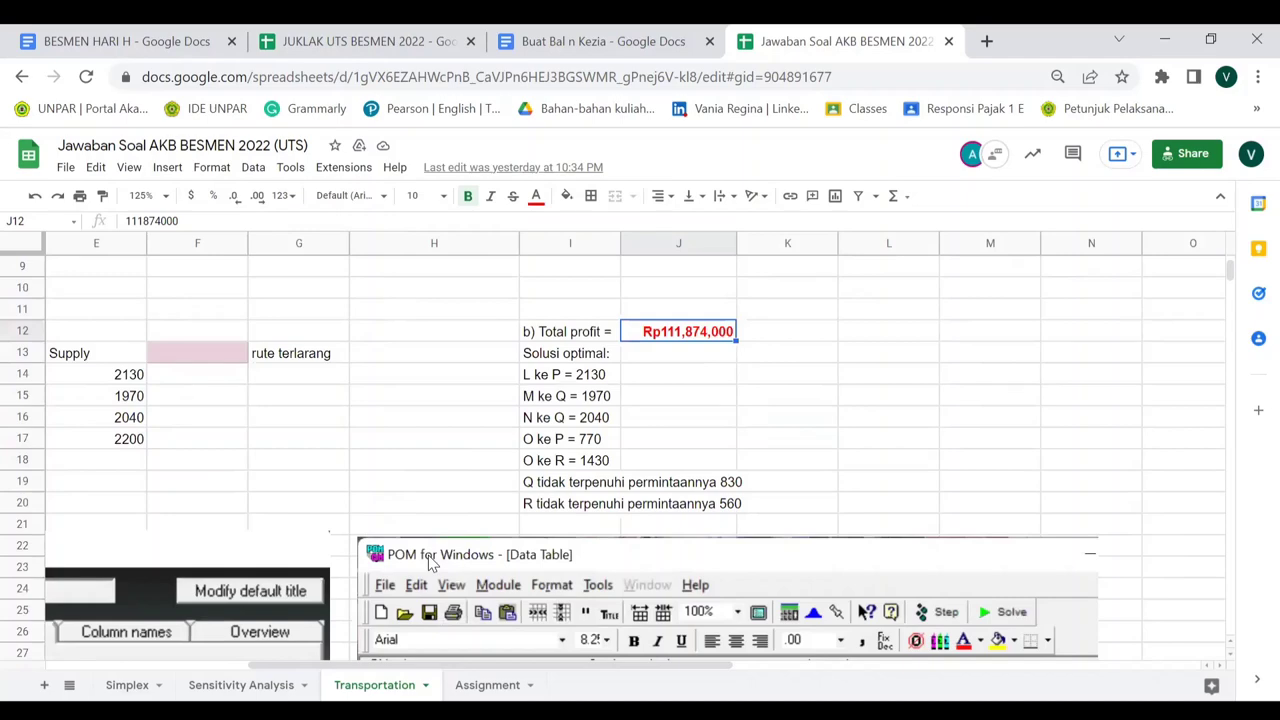
pyautogui.hscroll(-3, 428, 555)
pyautogui.scroll(-7, 428, 555)
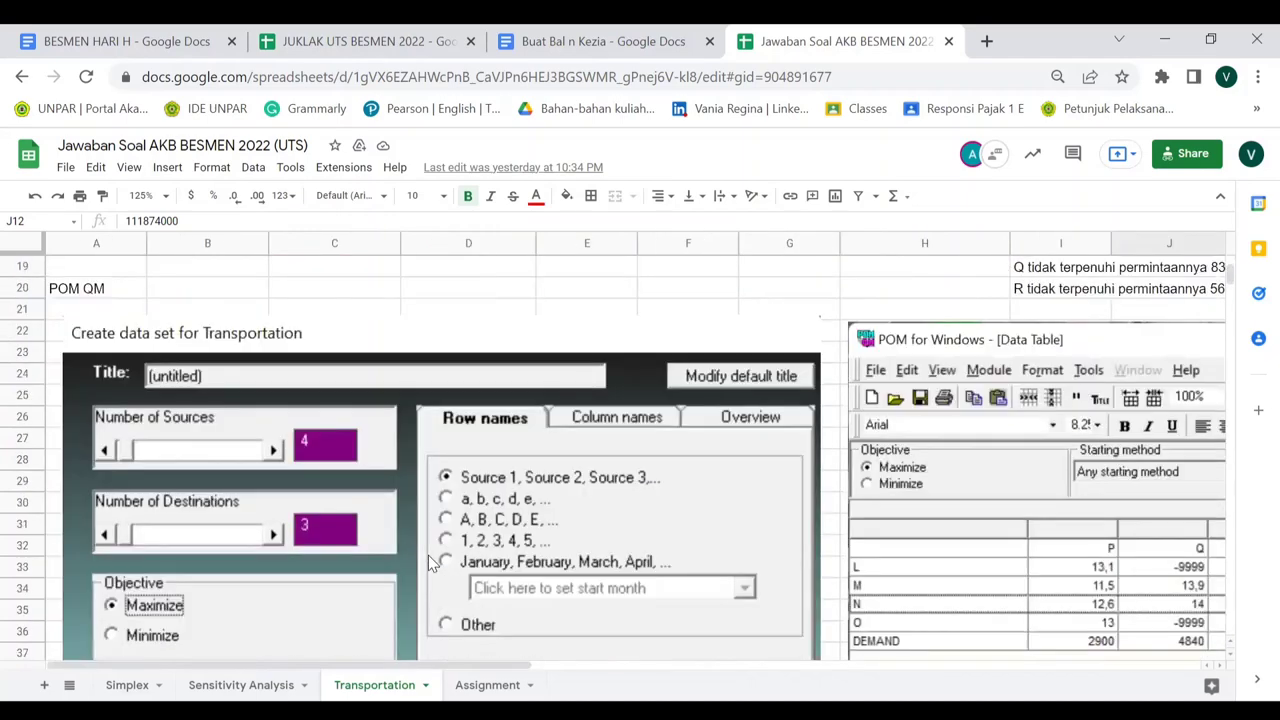
pyautogui.scroll(-5, 428, 555)
pyautogui.scroll(-1, 148, 605)
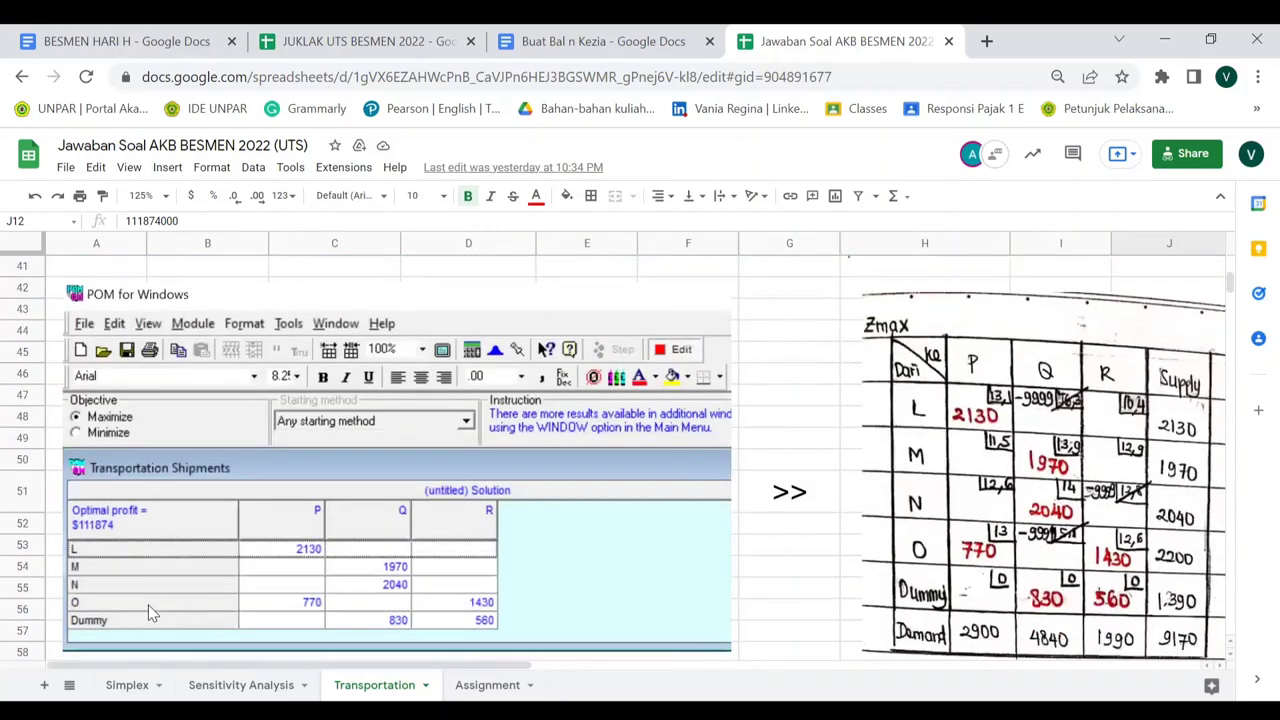
pyautogui.scroll(-1, 125, 610)
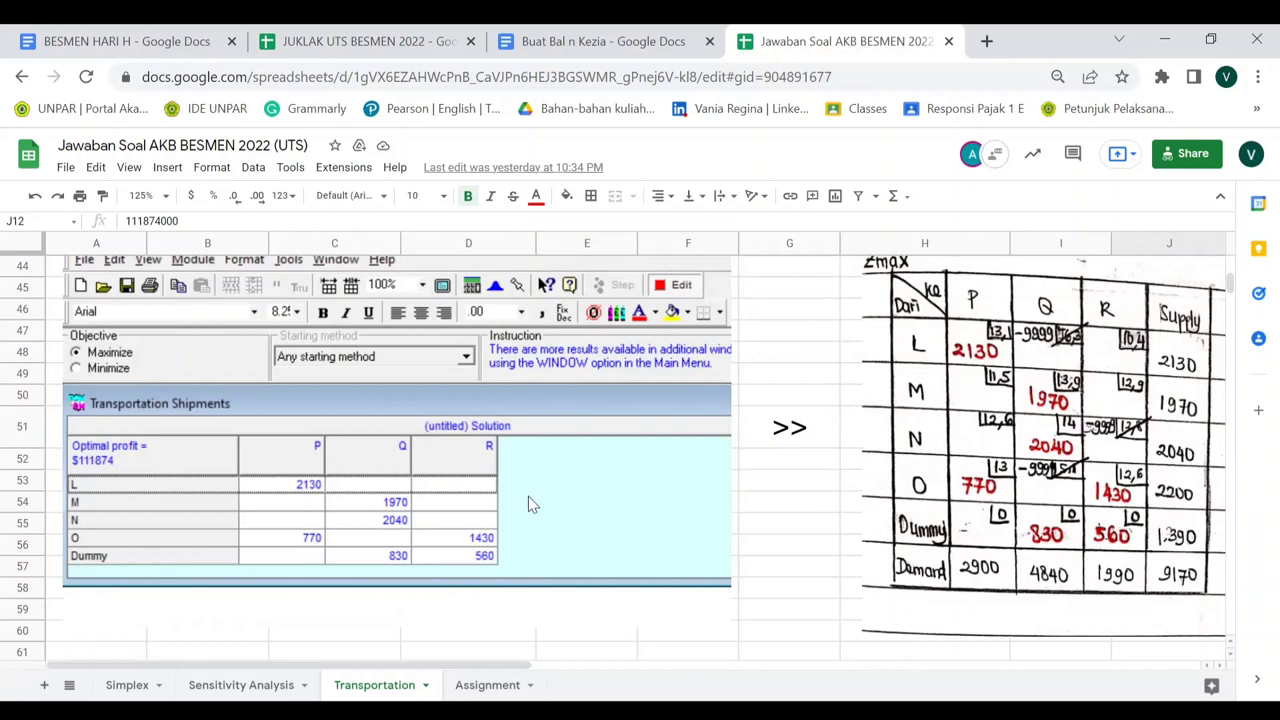
# Step: Review the end of the optimal solution list and the POM data table below it once more
pyautogui.scroll(10, 528, 496)
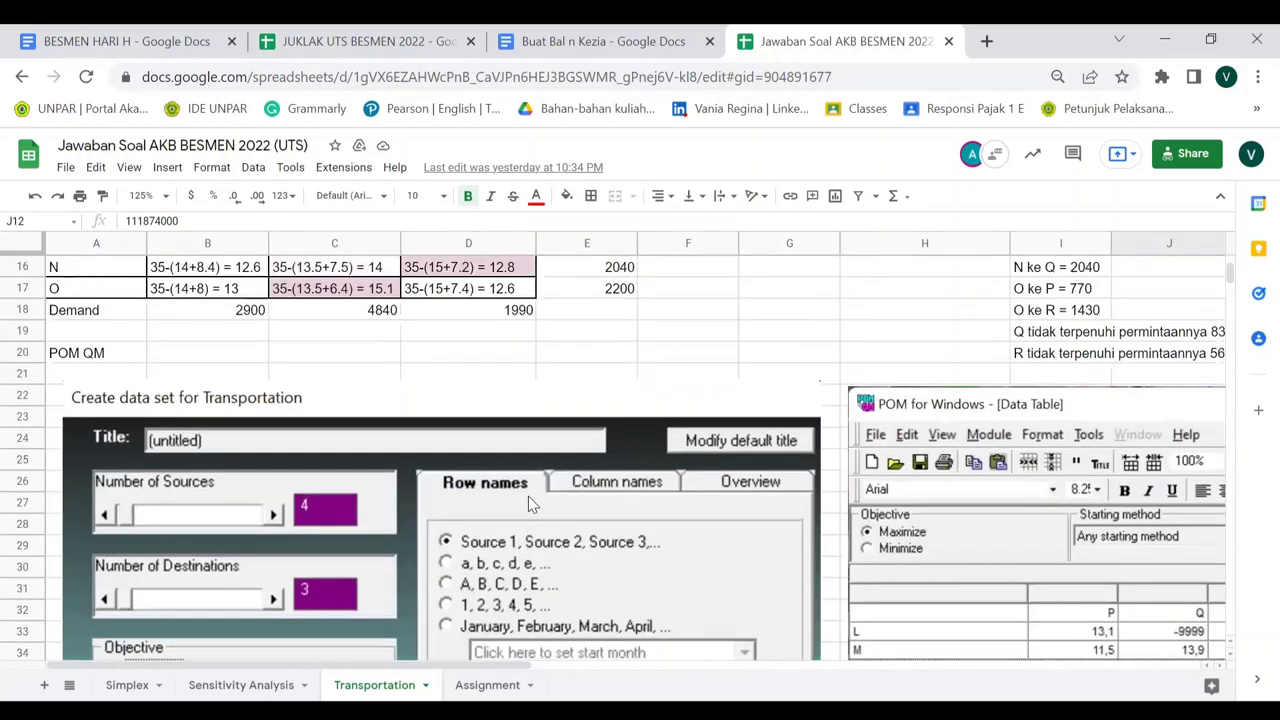
pyautogui.hscroll(5, 528, 496)
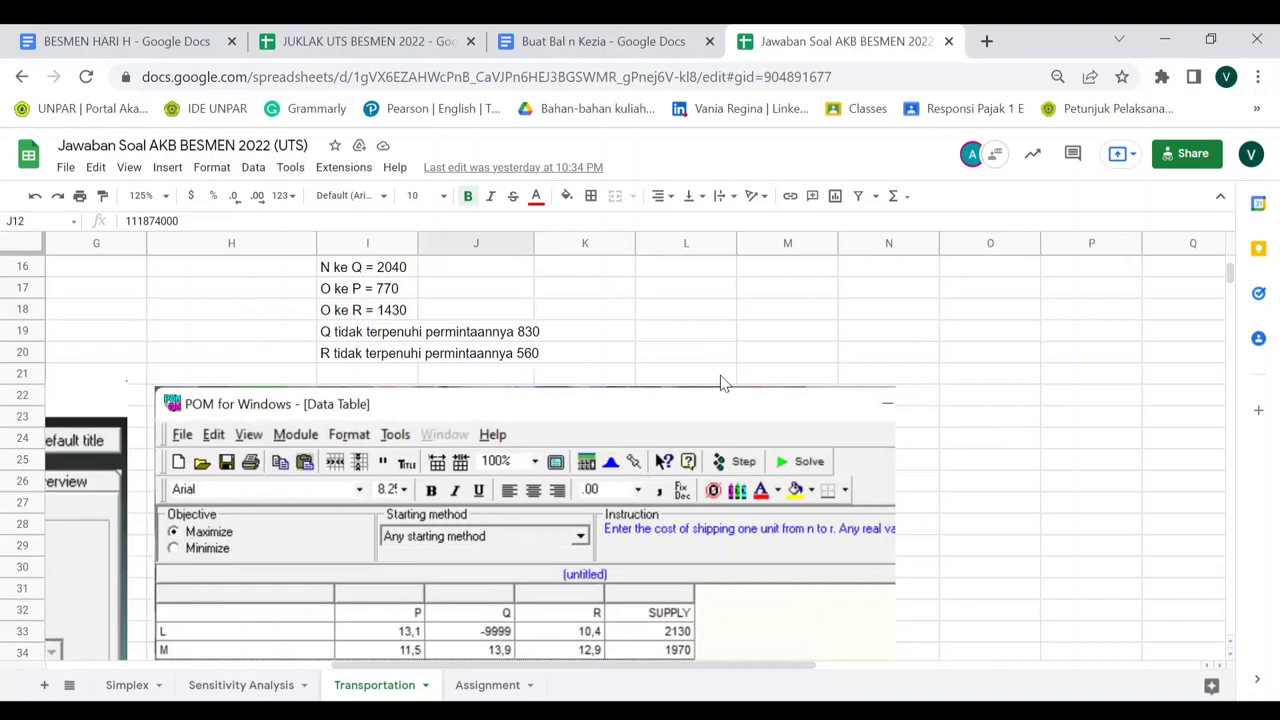
pyautogui.scroll(-1, 722, 383)
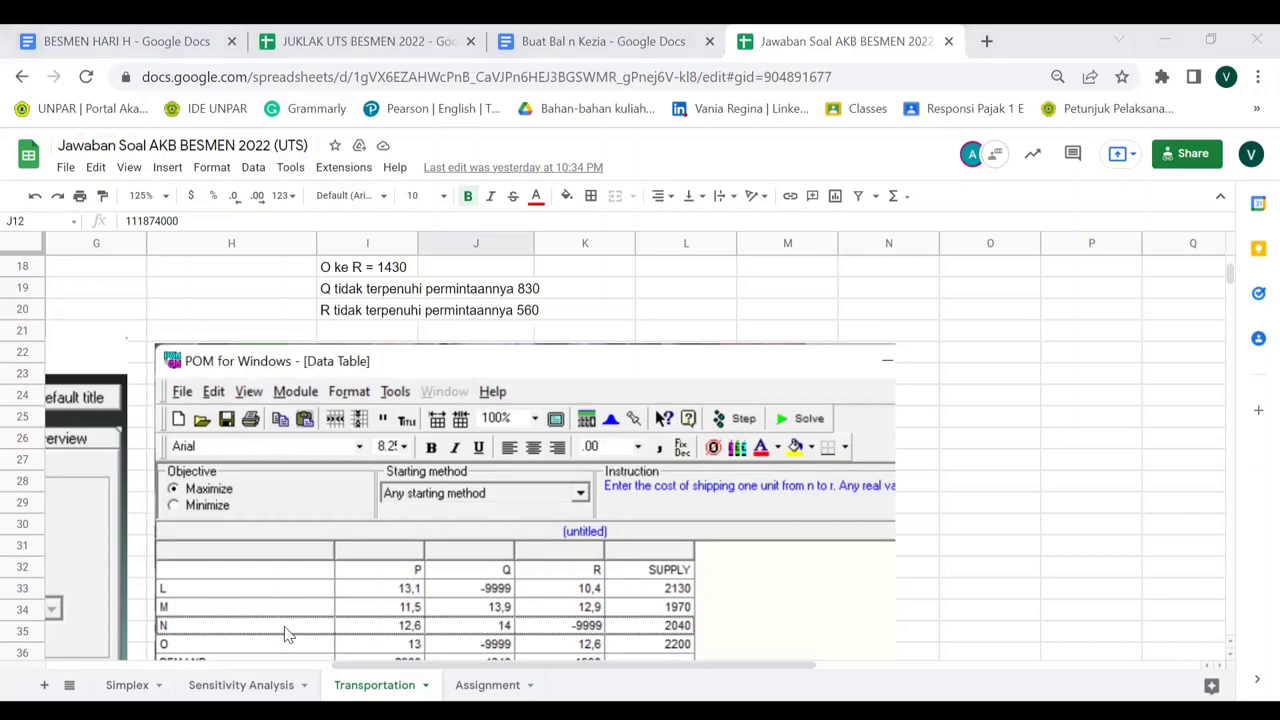
# Step: Look over the canteen model's objective function and constraints on the Sensitivity Analysis sheet, and return to the Transportation sheet
pyautogui.click(241, 685)
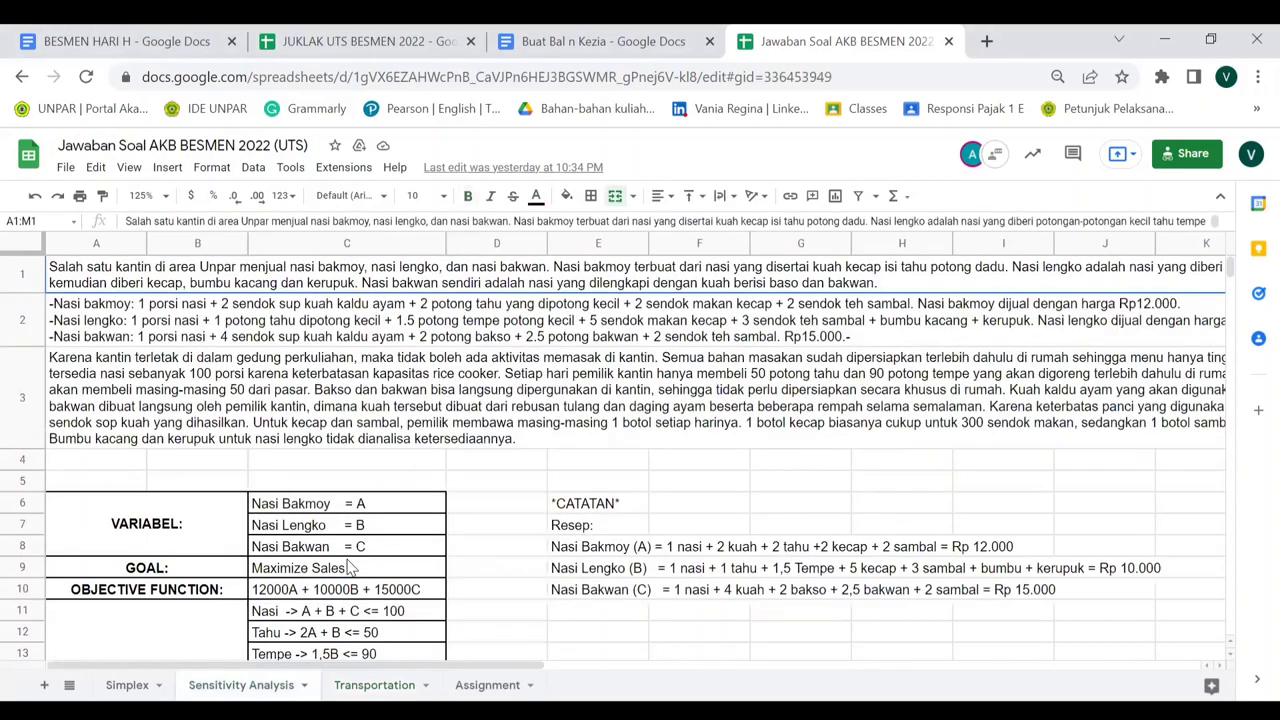
pyautogui.scroll(-3, 350, 567)
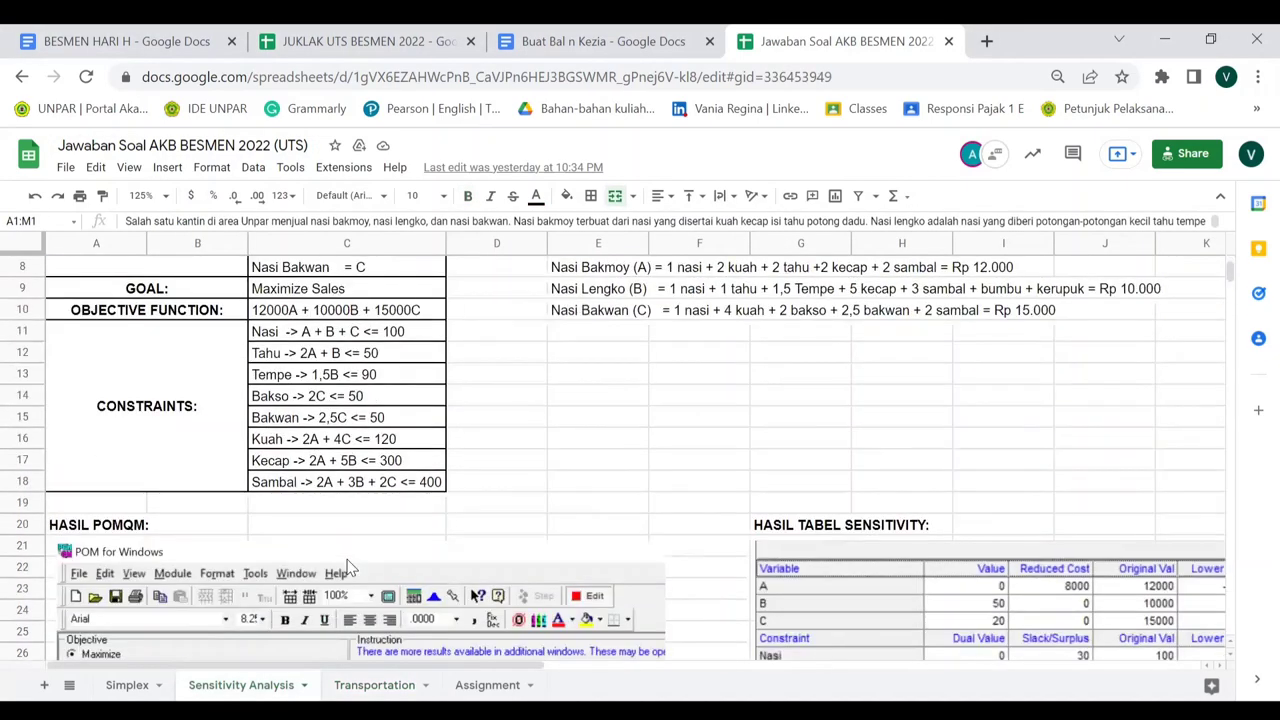
pyautogui.click(373, 684)
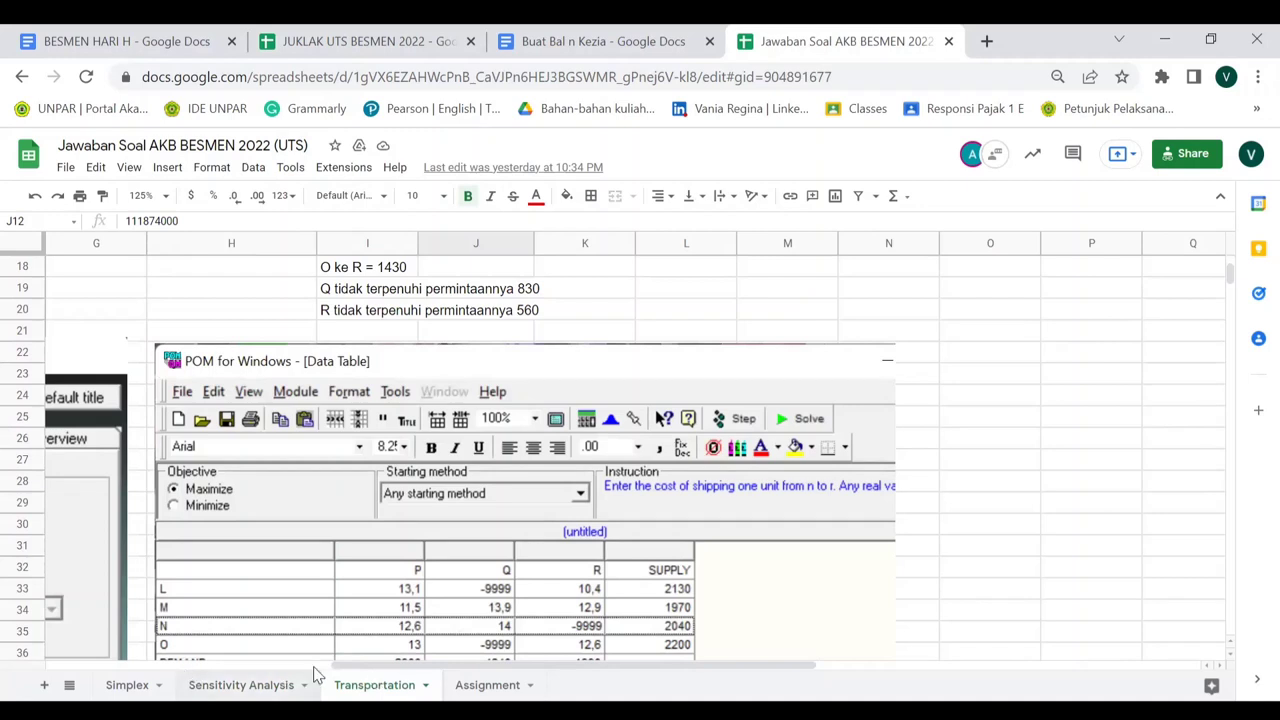
# Step: Go back to the Sensitivity Analysis sheet and bring the canteen owner's questions b to f with their answers fully into view
pyautogui.scroll(2, 592, 493)
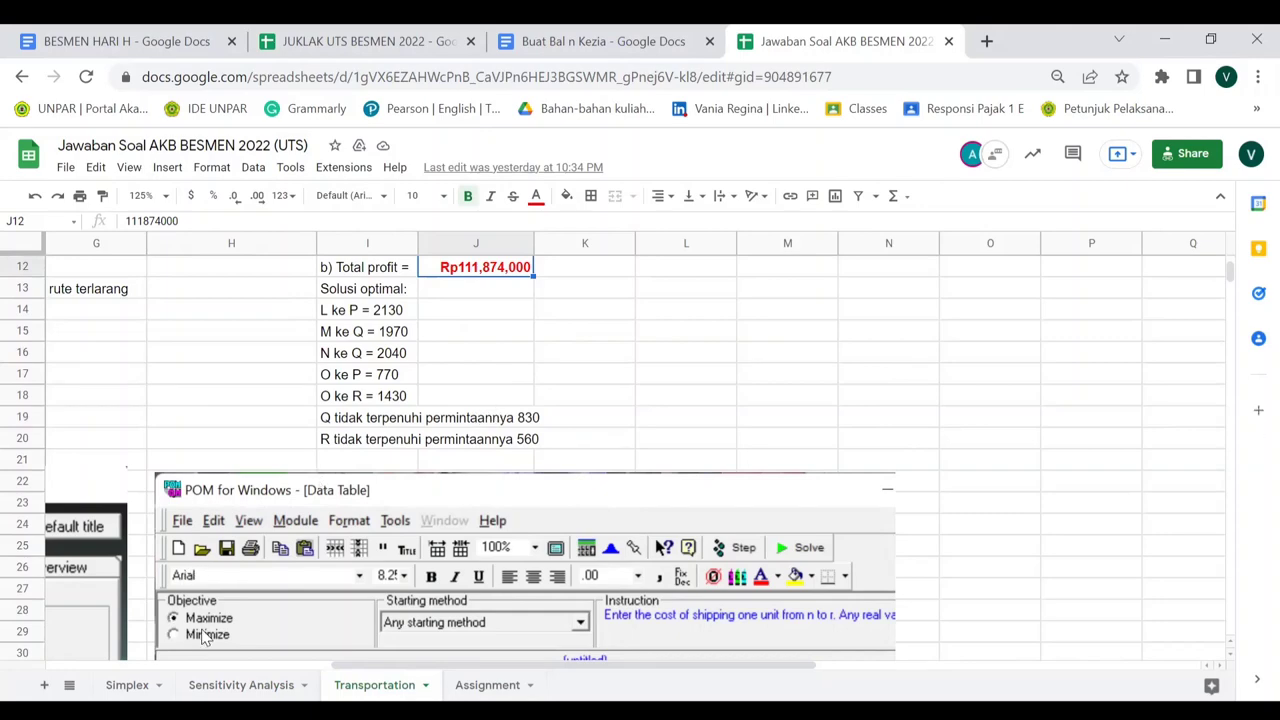
pyautogui.click(248, 687)
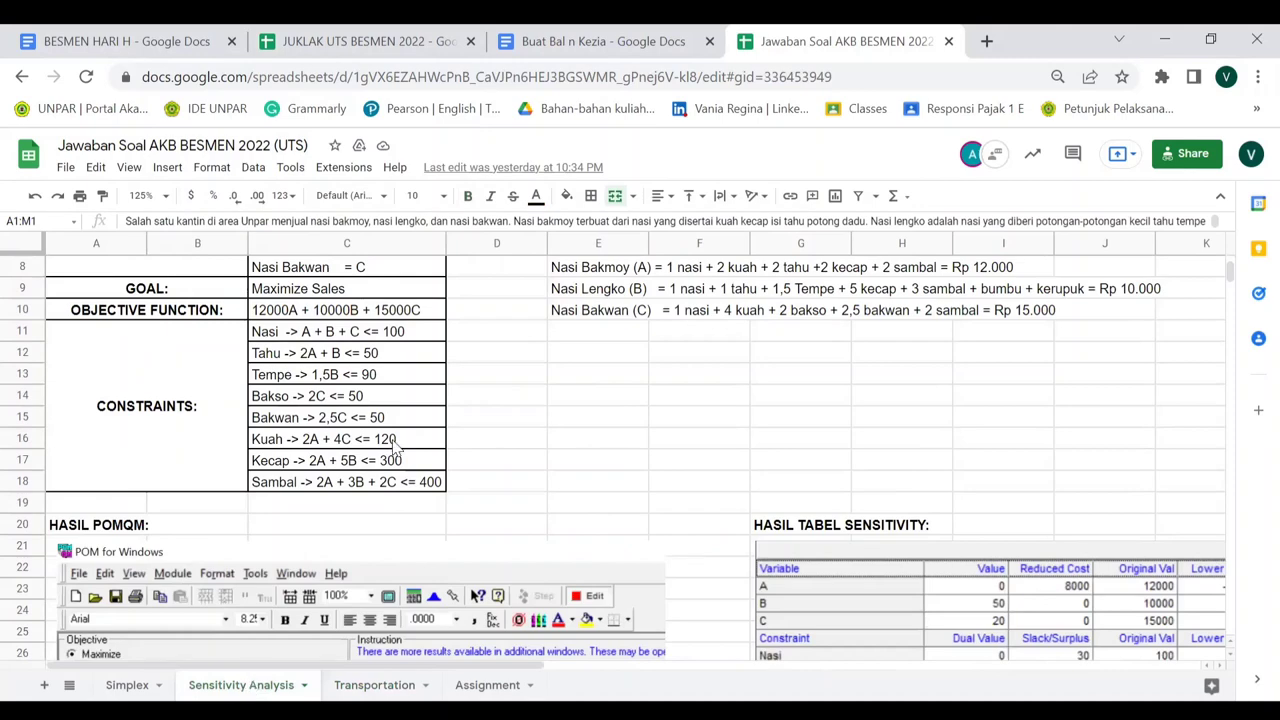
pyautogui.scroll(-5, 395, 447)
pyautogui.scroll(-5, 395, 447)
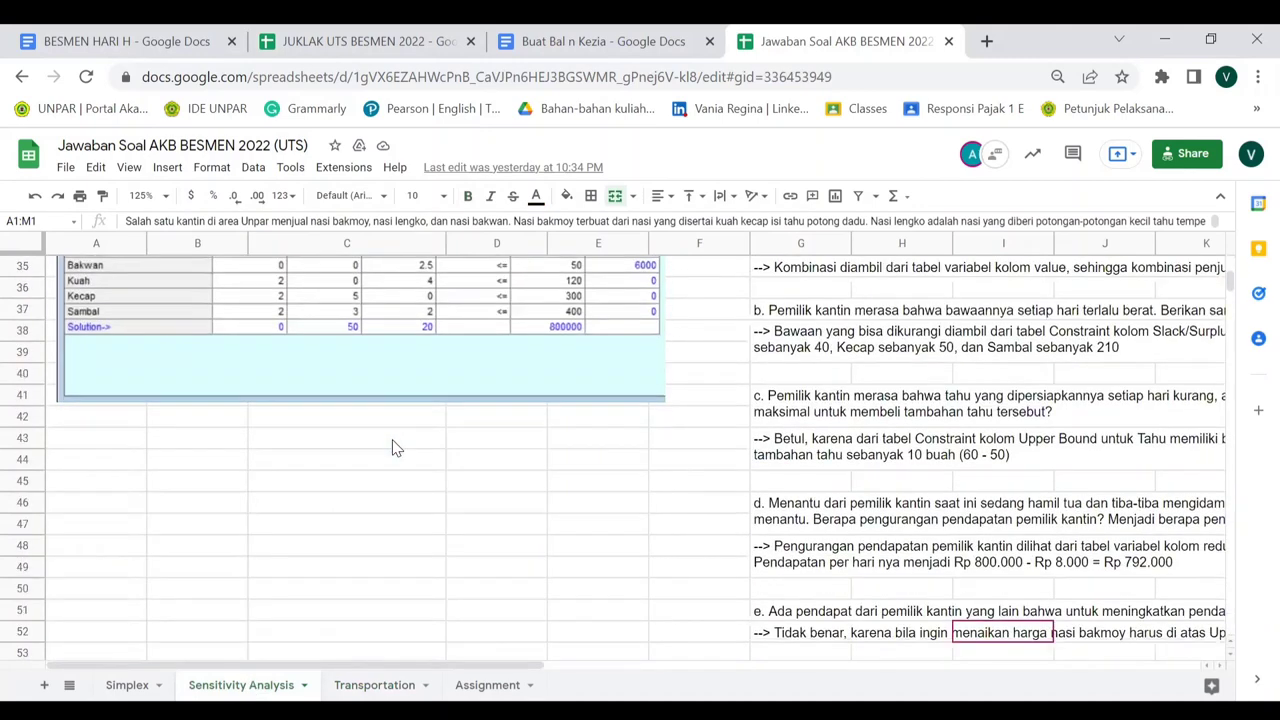
pyautogui.hscroll(5, 395, 447)
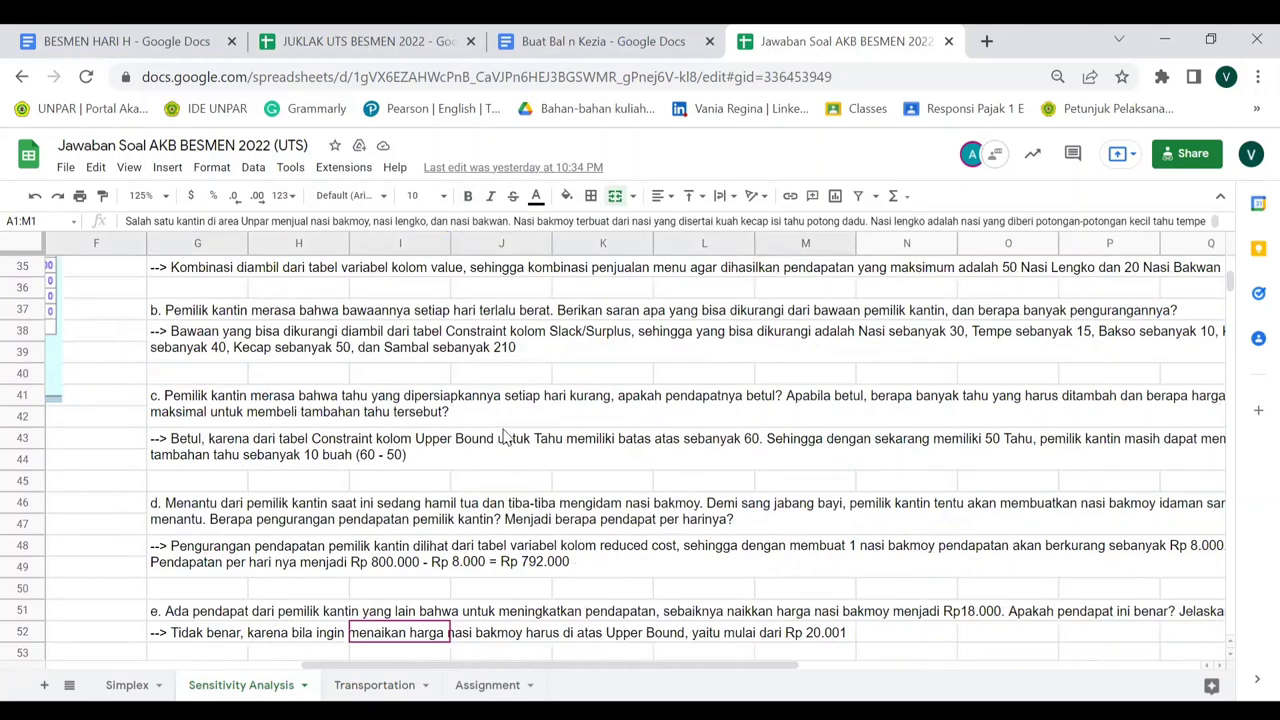
pyautogui.hscroll(2, 505, 437)
pyautogui.hscroll(-2, 505, 437)
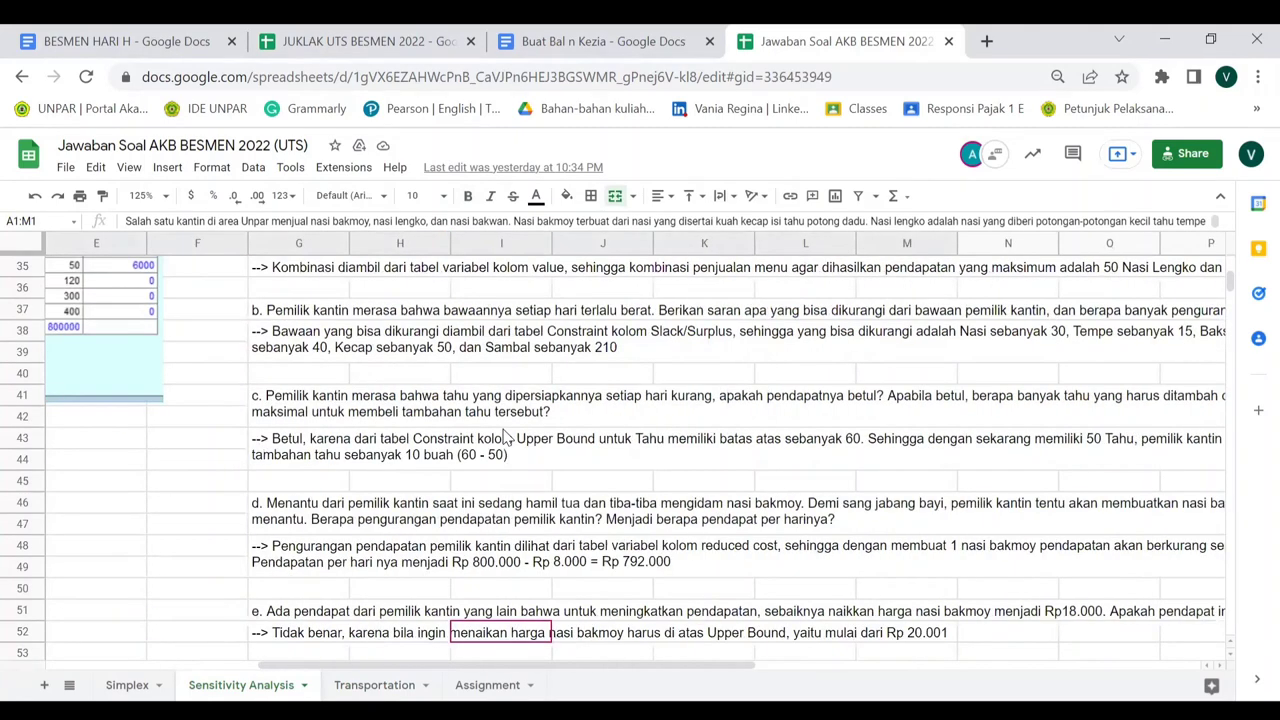
pyautogui.hscroll(1, 505, 437)
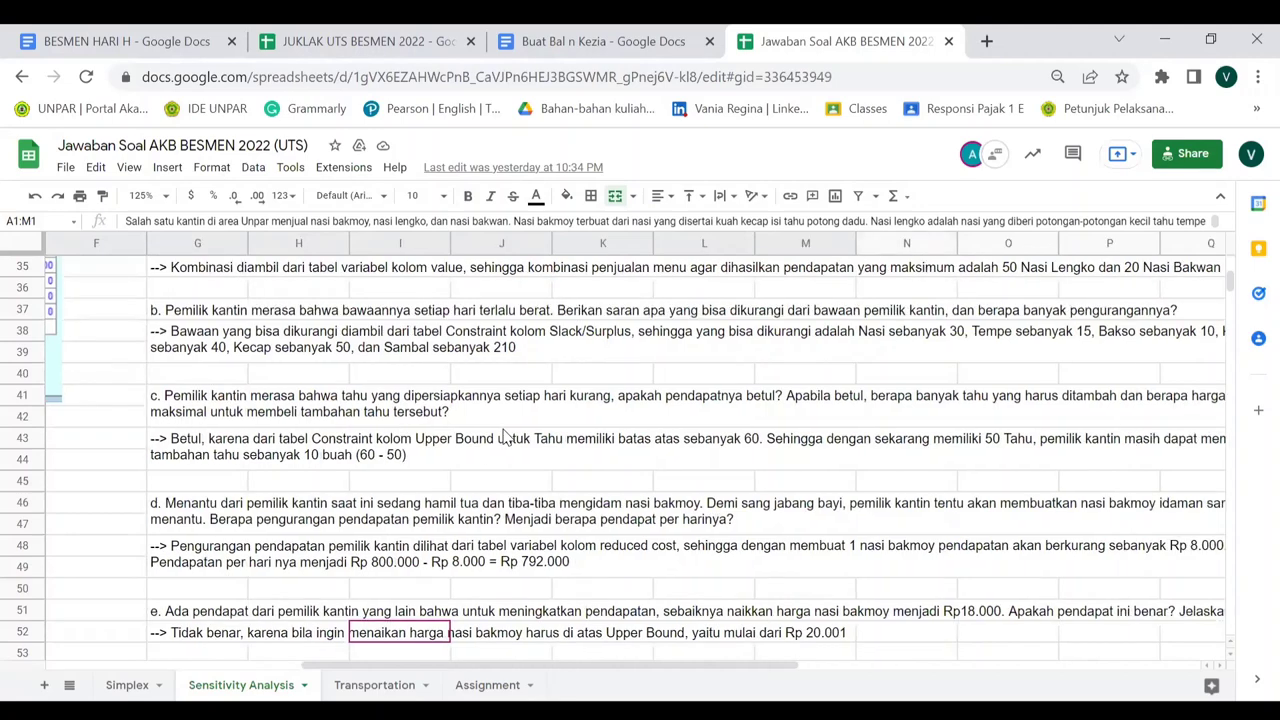
pyautogui.scroll(-1, 505, 437)
pyautogui.hscroll(1, 505, 437)
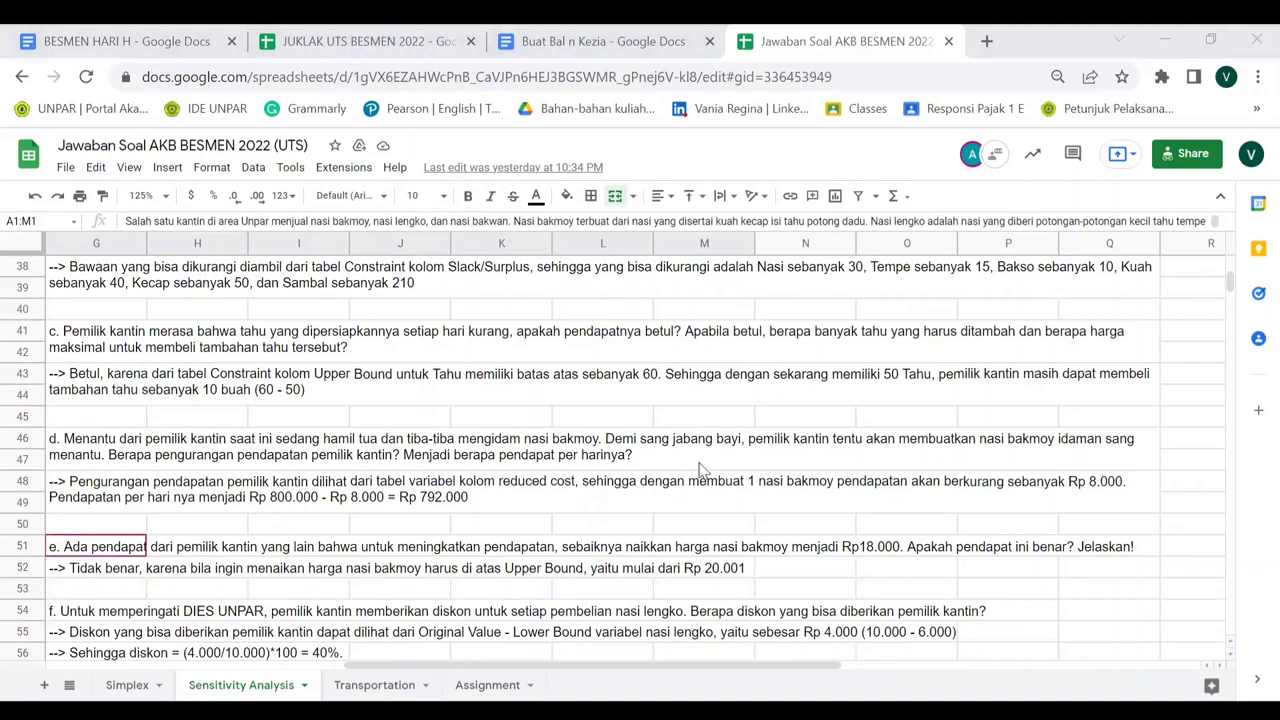
# Step: Check the answer to question e on raising the nasi bakmoy price against the Upper Bound column of the sensitivity table
pyautogui.scroll(-1, 700, 470)
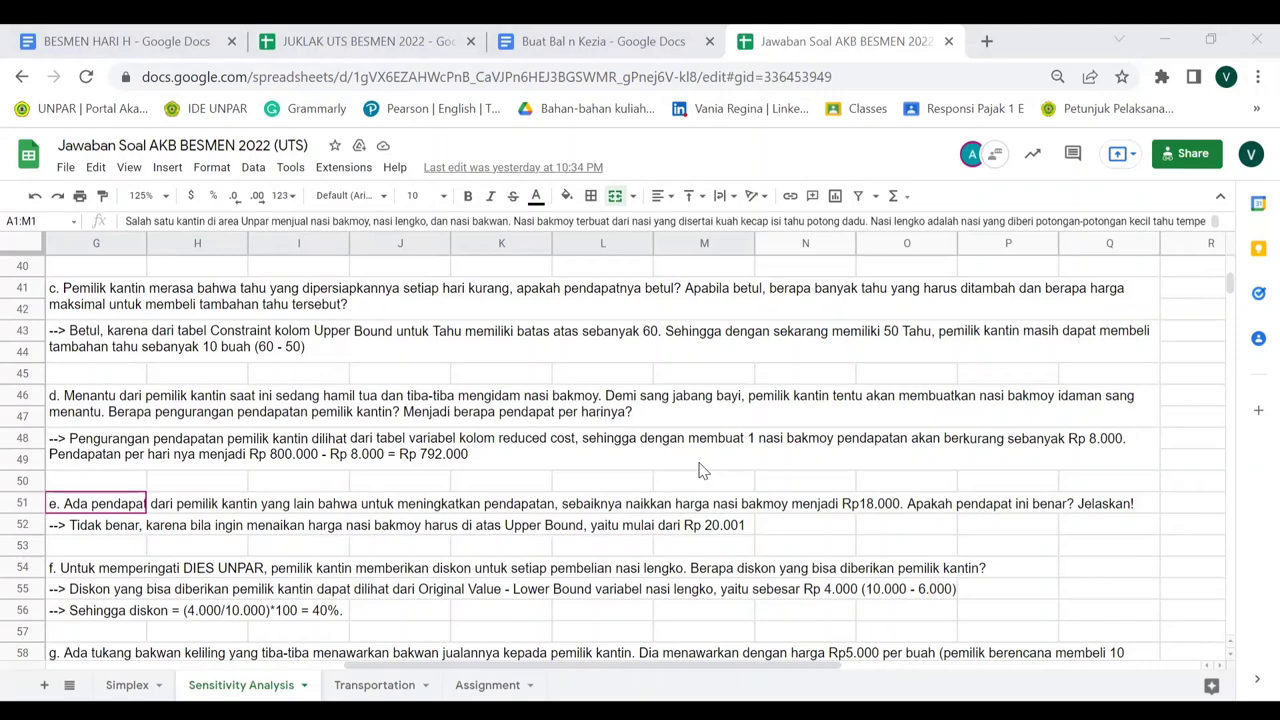
pyautogui.press('Down')
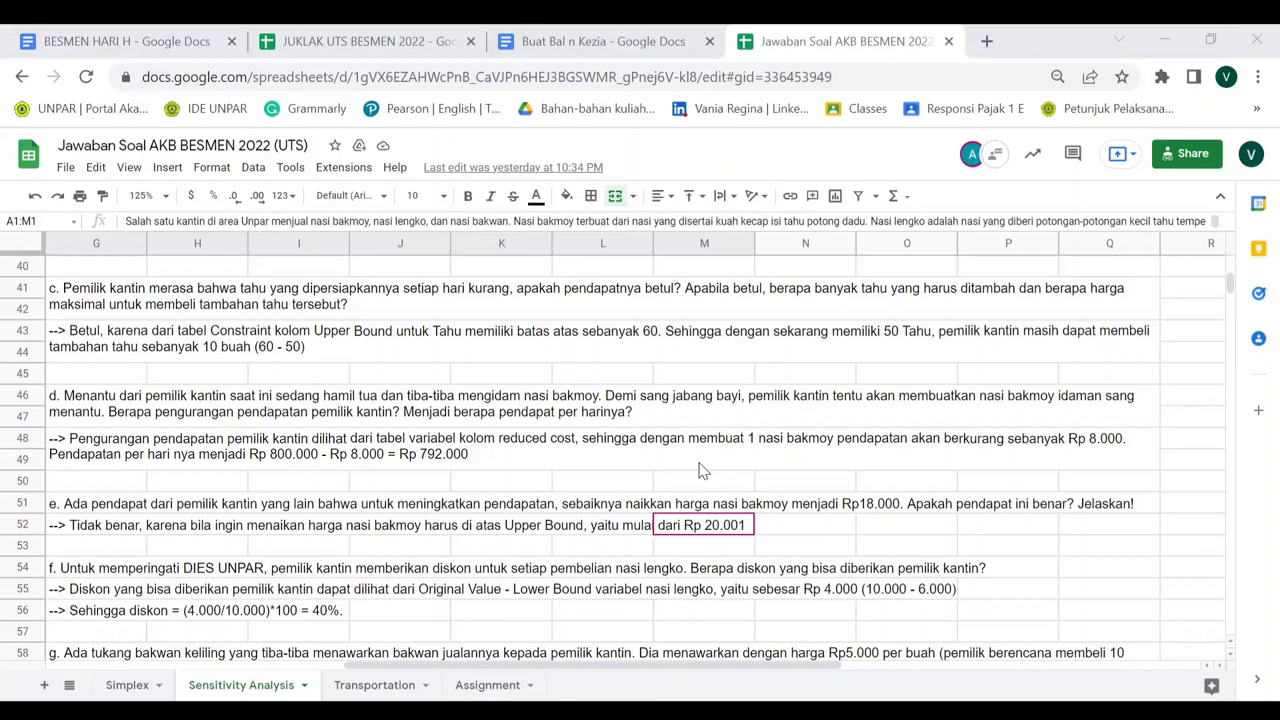
pyautogui.scroll(2, 700, 470)
pyautogui.scroll(-1, 700, 470)
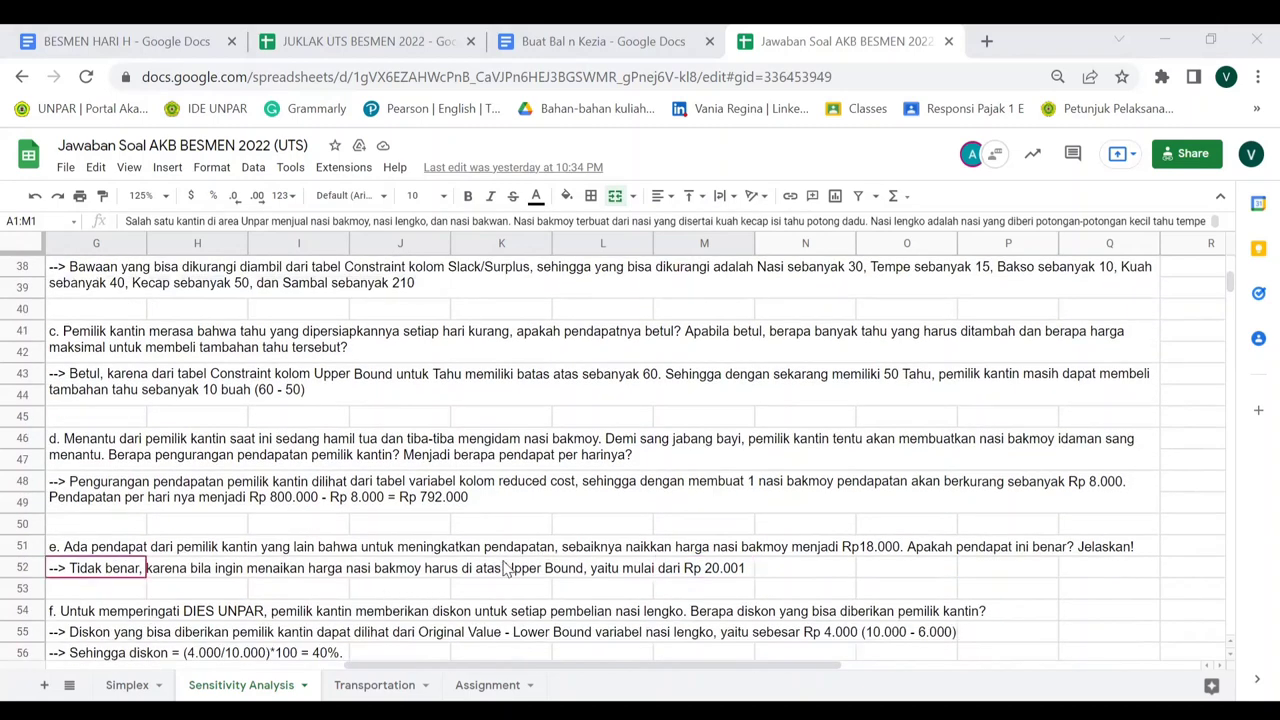
pyautogui.scroll(10, 570, 568)
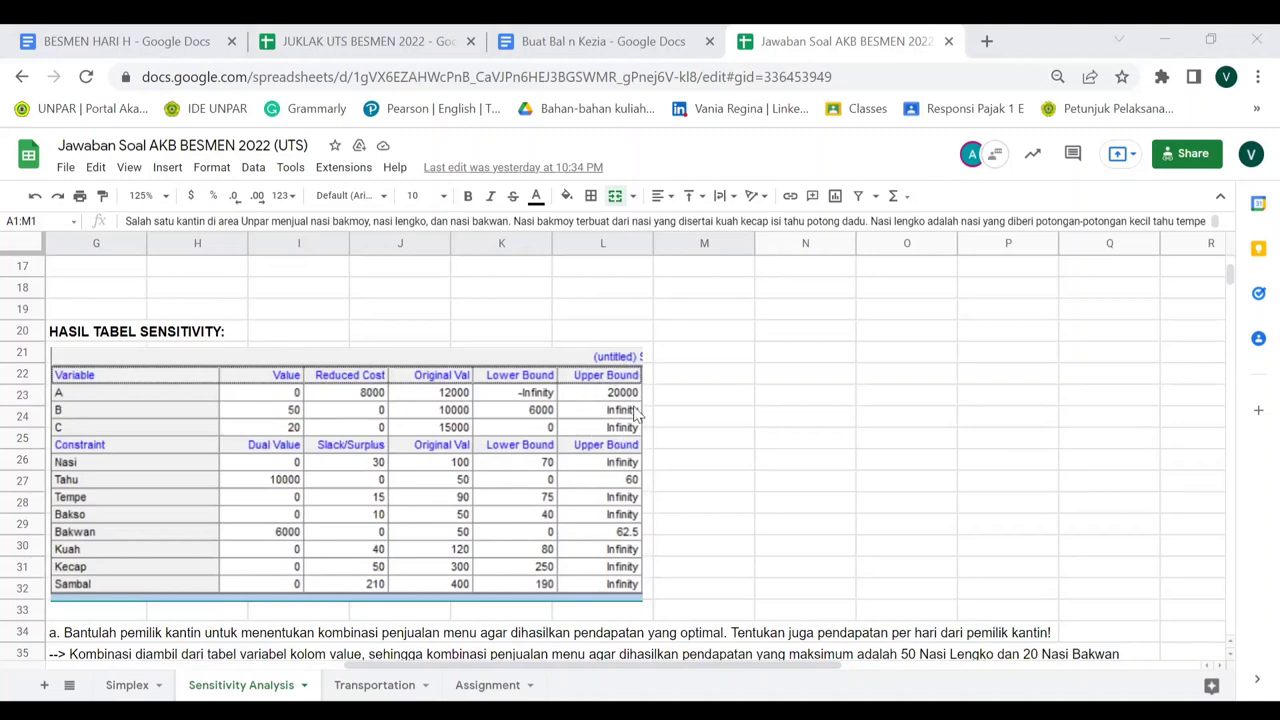
pyautogui.scroll(-10, 623, 551)
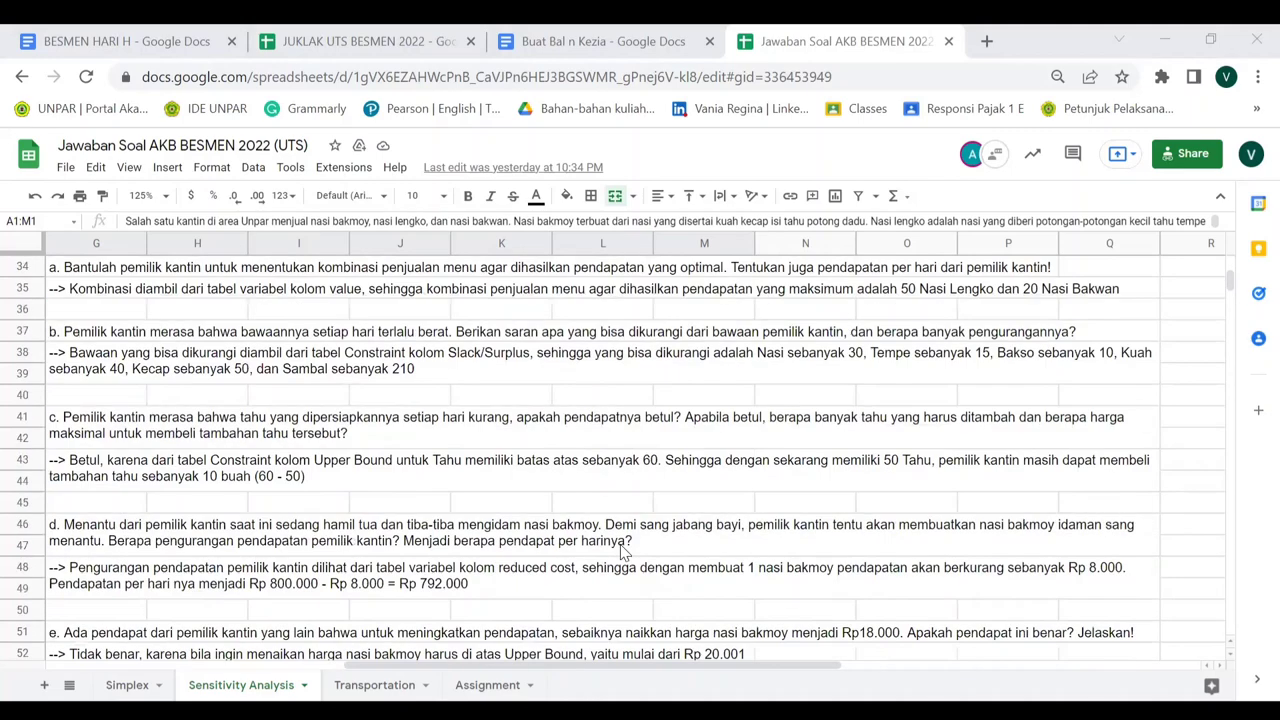
# Step: Read questions f and g with their answers on the nasi lengko discount and the bakwan purchase offer
pyautogui.scroll(-3, 622, 552)
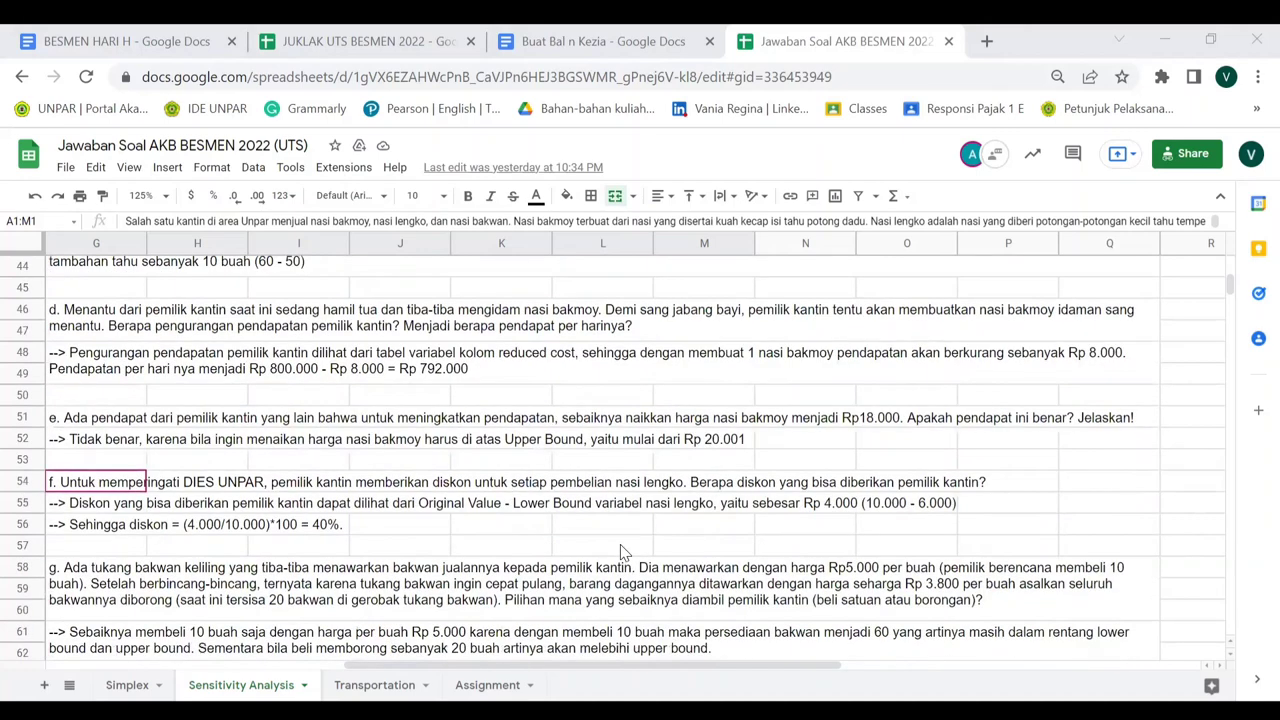
pyautogui.scroll(-1, 622, 552)
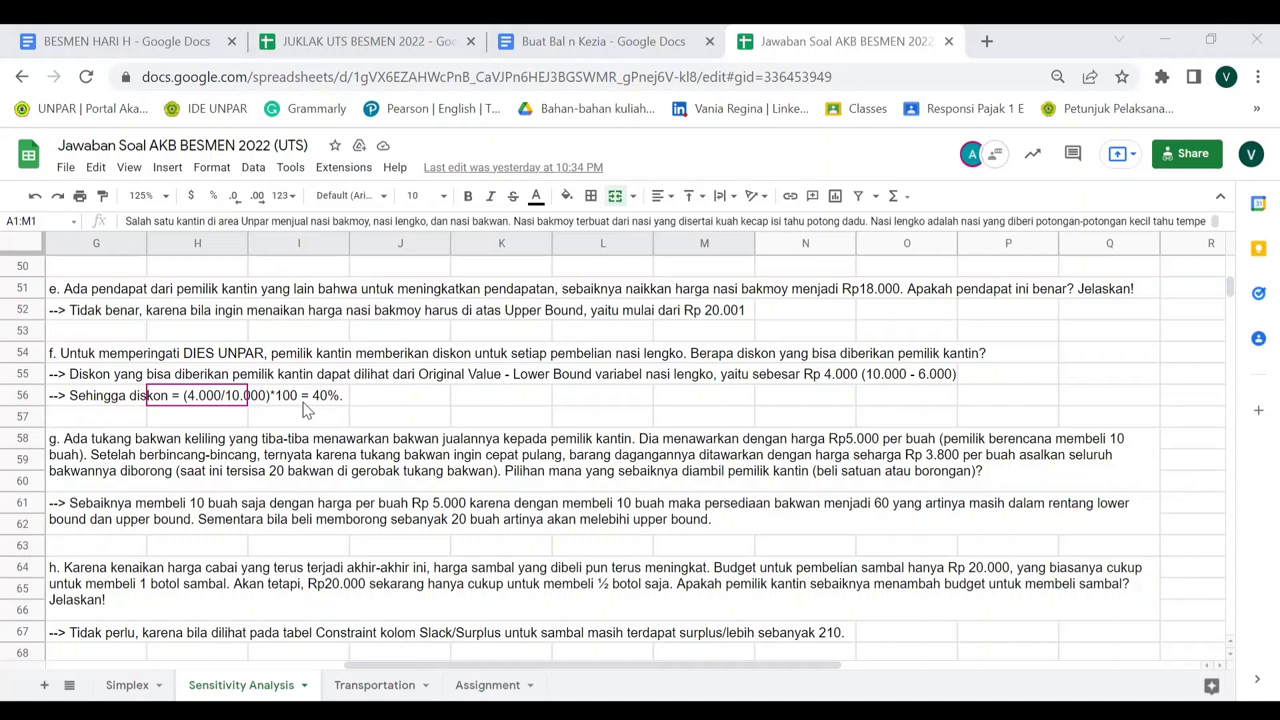
pyautogui.scroll(-2, 307, 410)
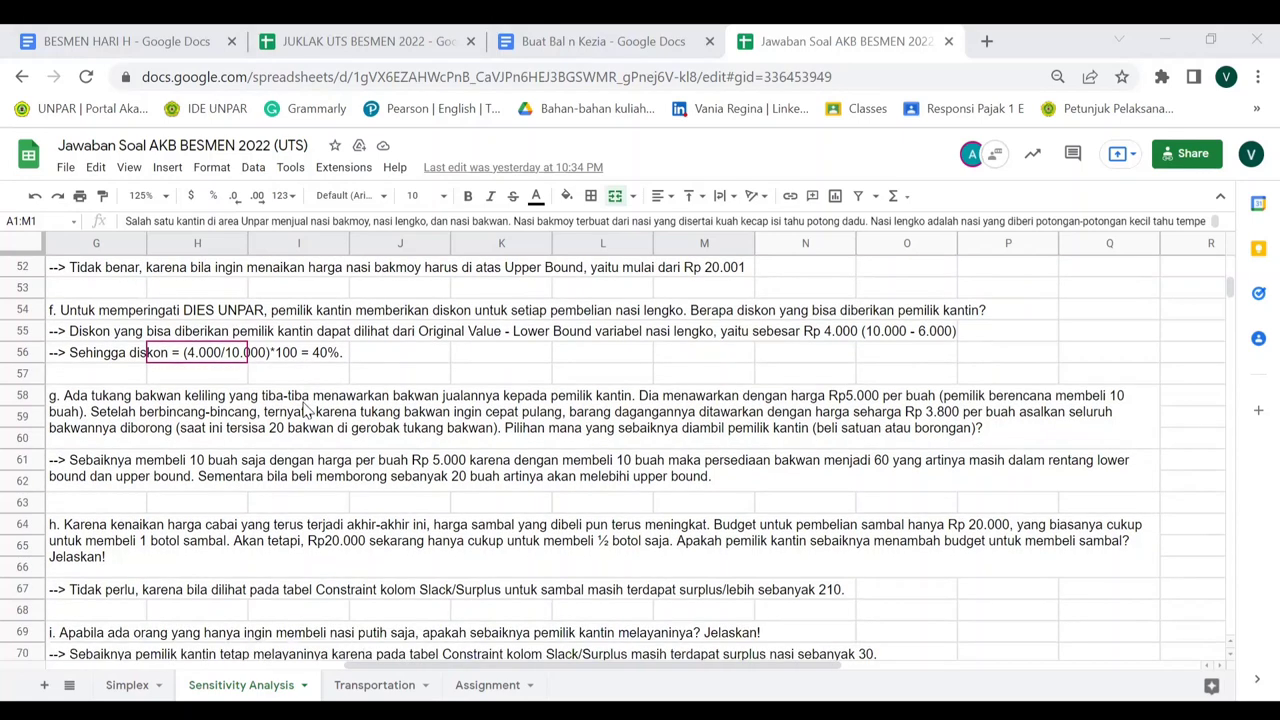
pyautogui.scroll(-3, 307, 410)
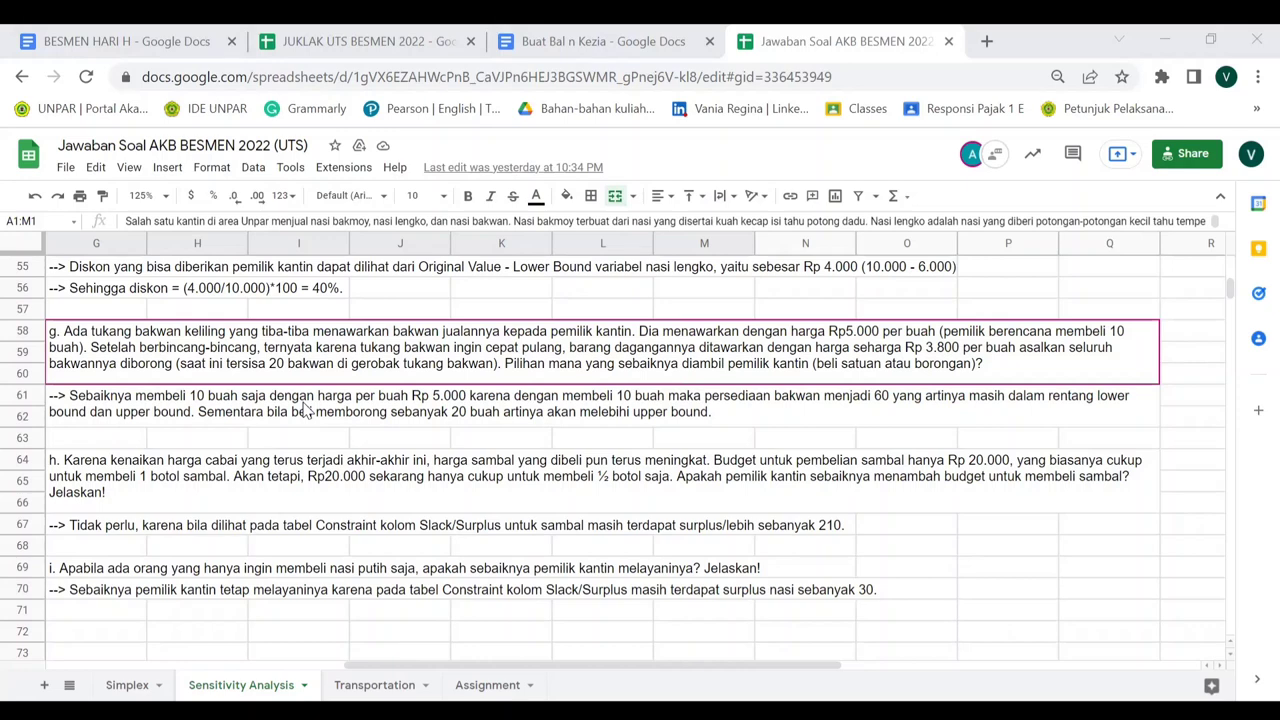
pyautogui.click(307, 410)
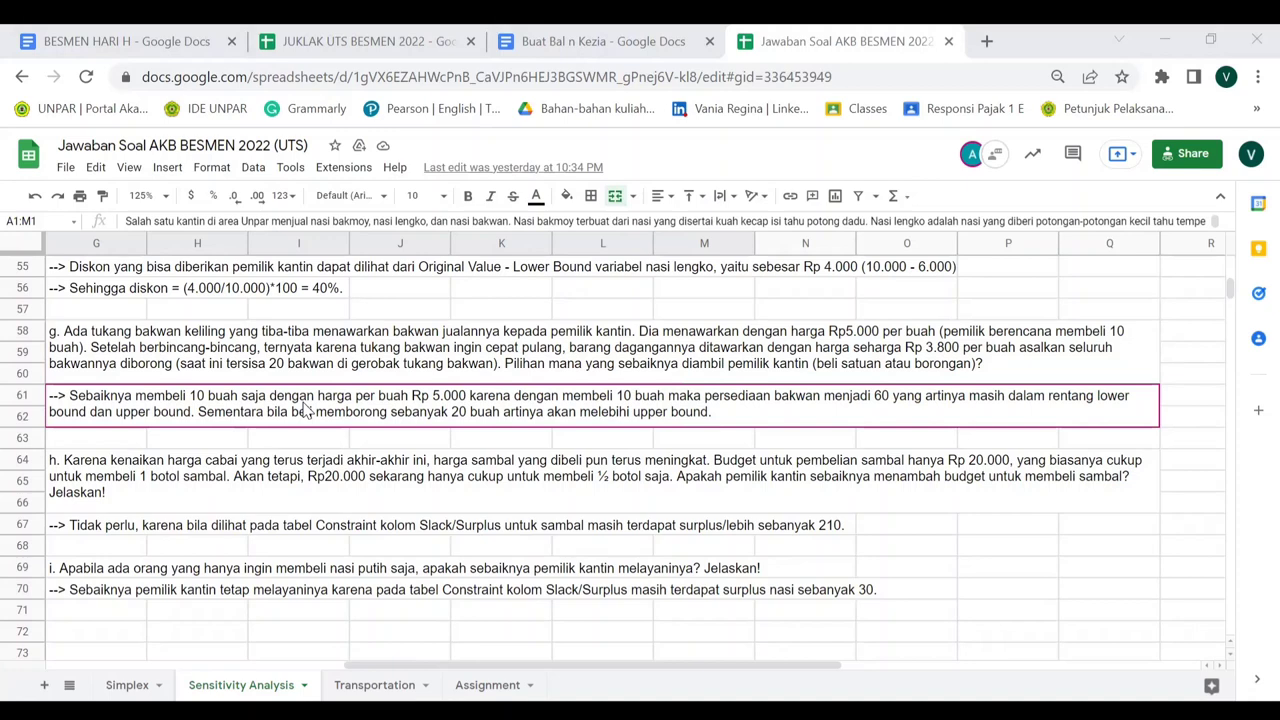
# Step: Read questions h and i with their answers on the sambal budget and on serving plain white rice only
pyautogui.press('Down')
pyautogui.press('Down')
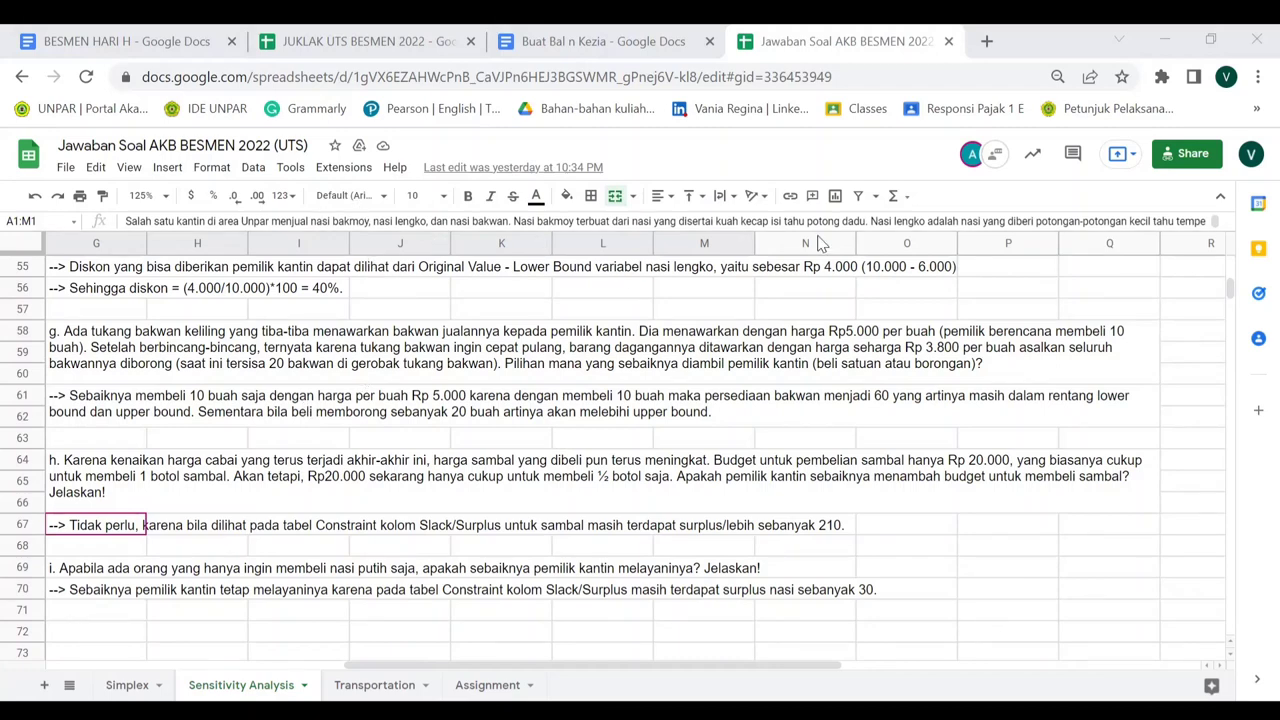
pyautogui.press('Up')
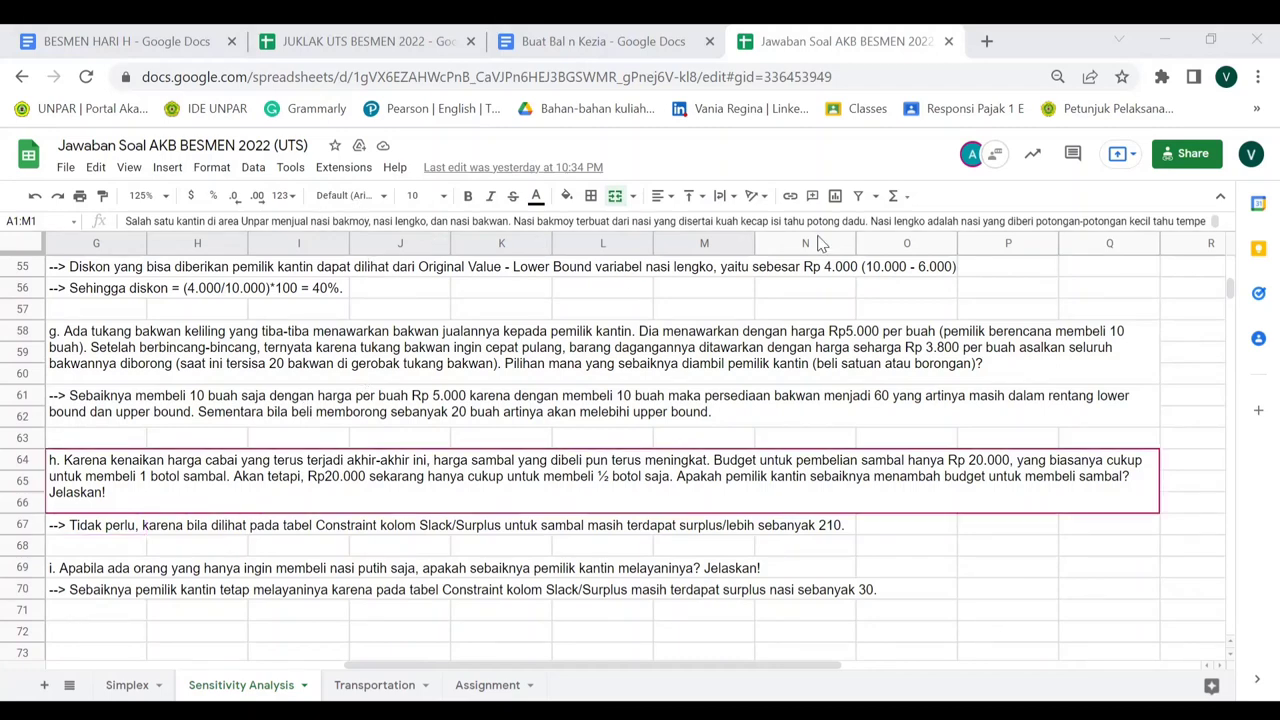
pyautogui.press('Down')
pyautogui.press('Down')
pyautogui.press('Down')
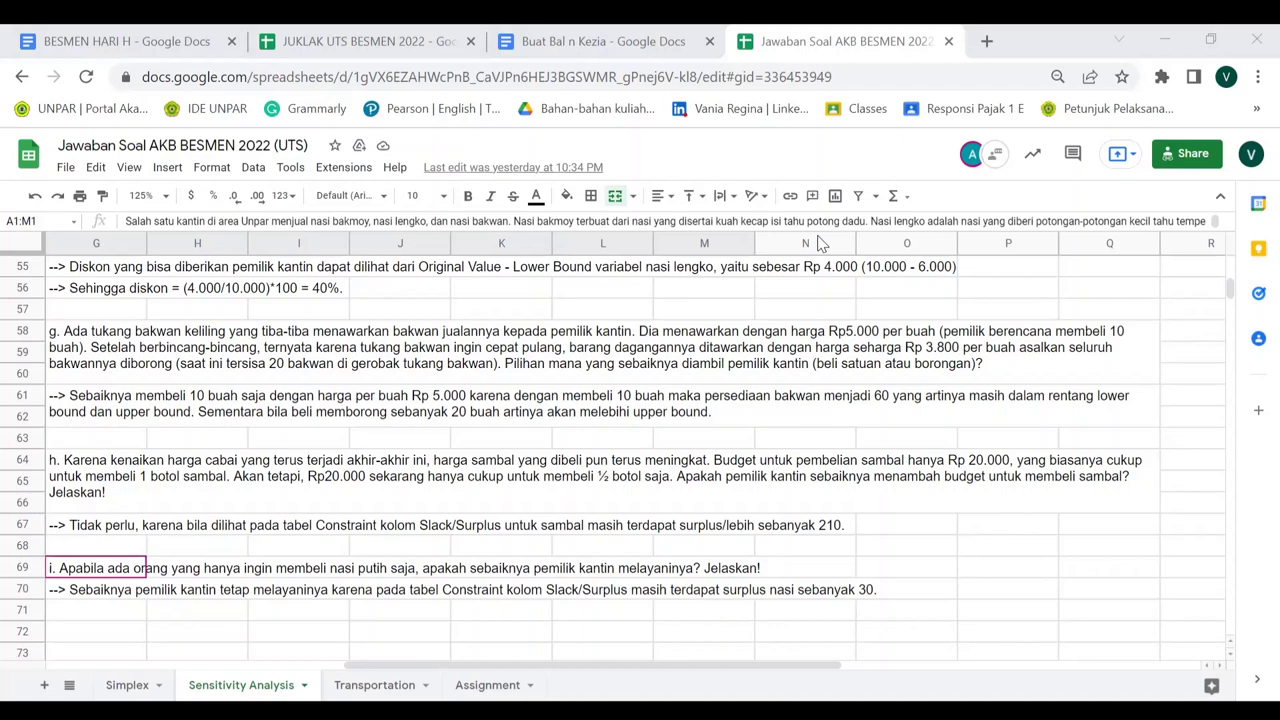
pyautogui.press('Down')
pyautogui.press('Down')
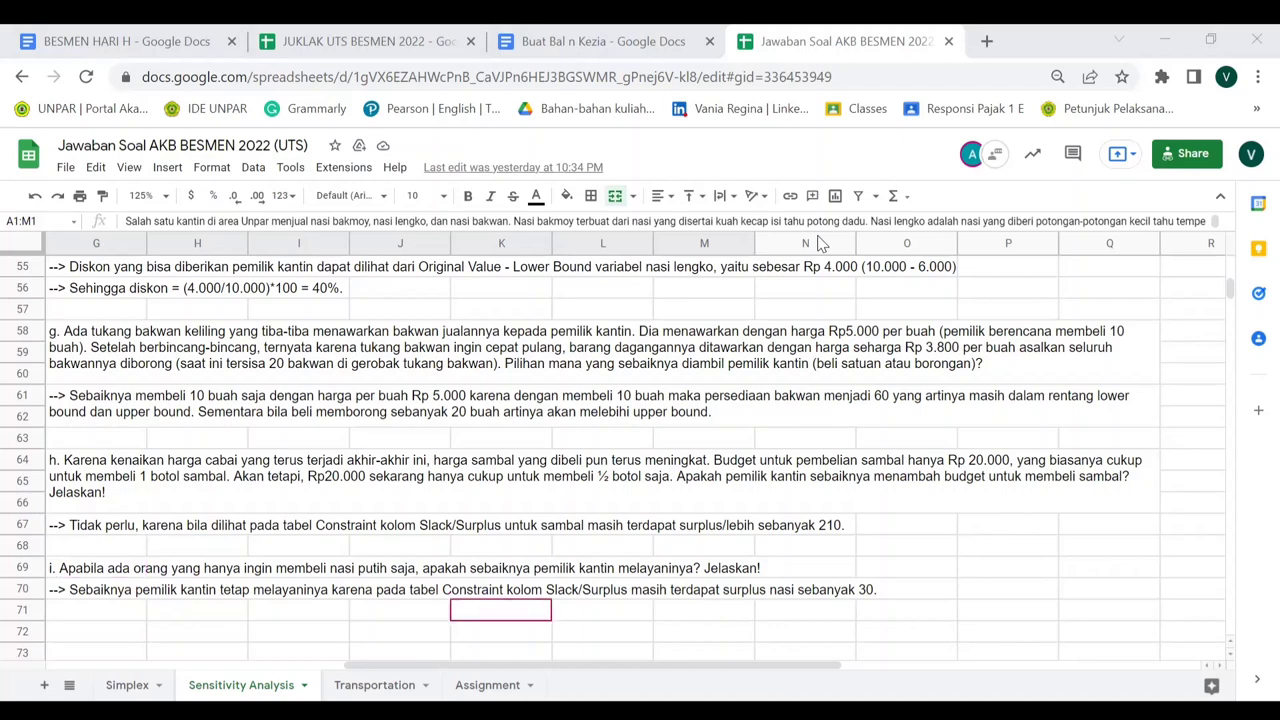
pyautogui.press('Up')
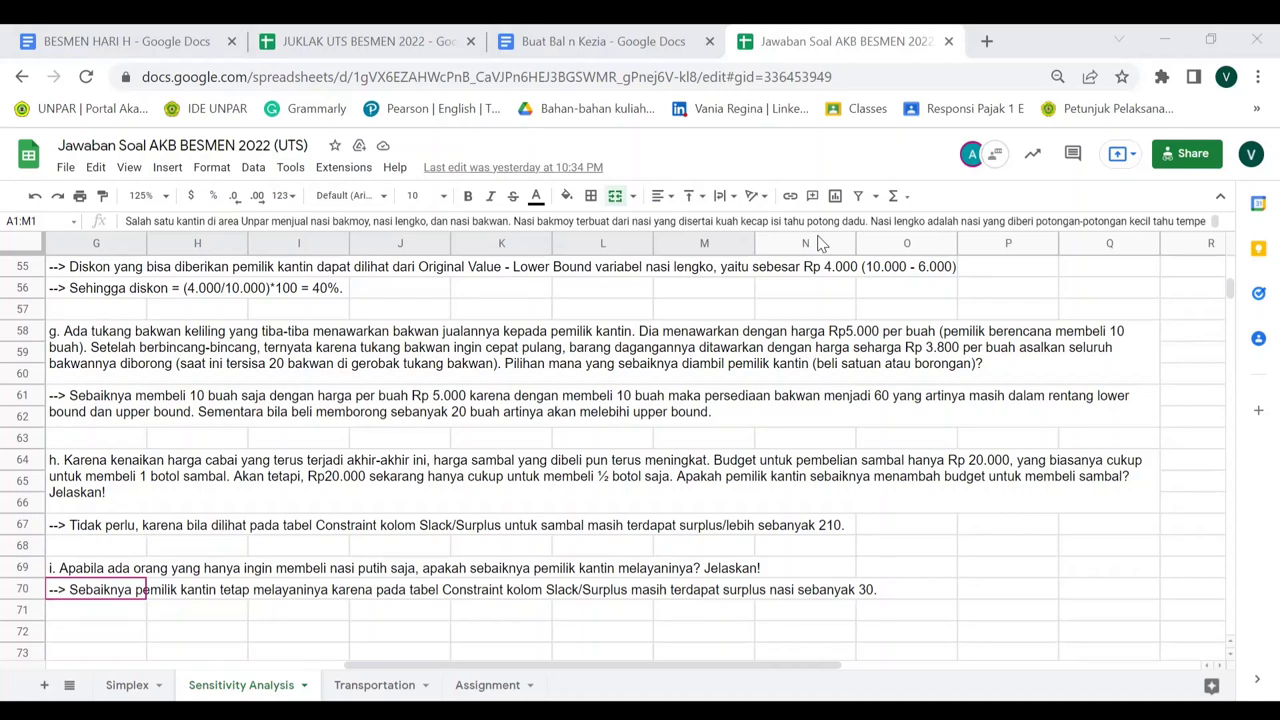
pyautogui.press('Up')
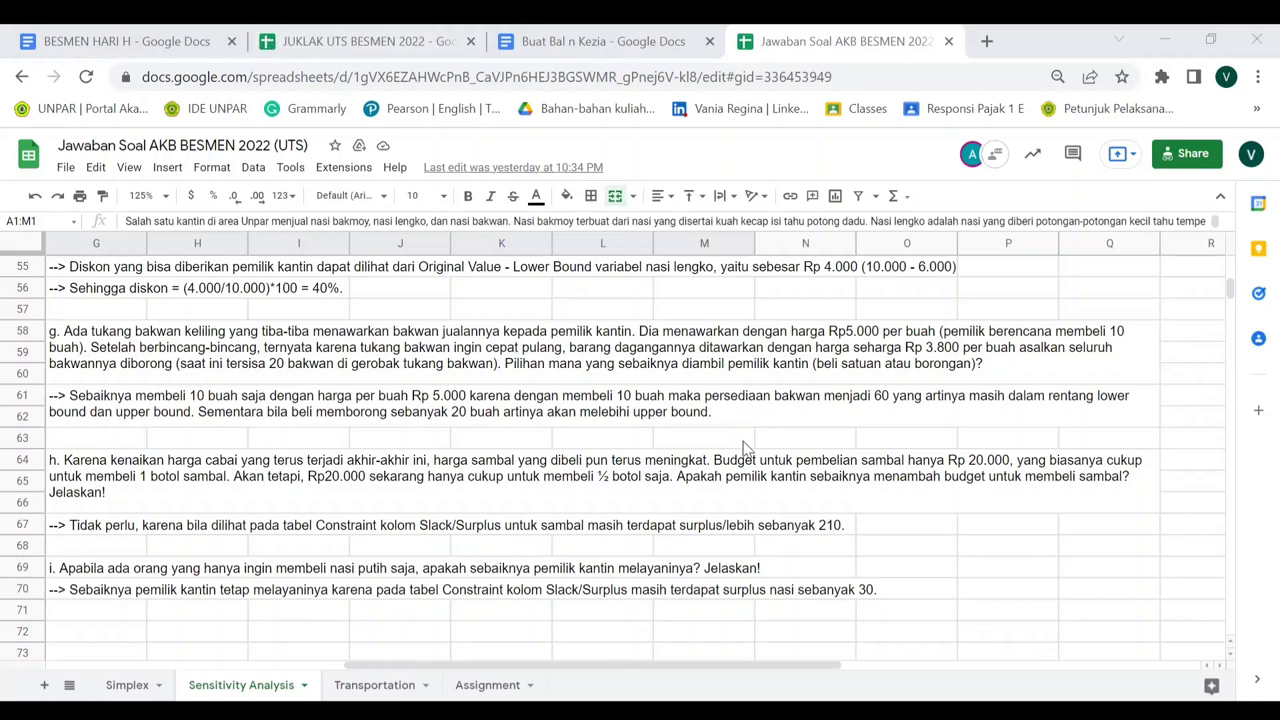
# Step: Open the Assignment sheet and set its zoom to 100% so that the Zootopia case text fits across the screen
pyautogui.click(494, 688)
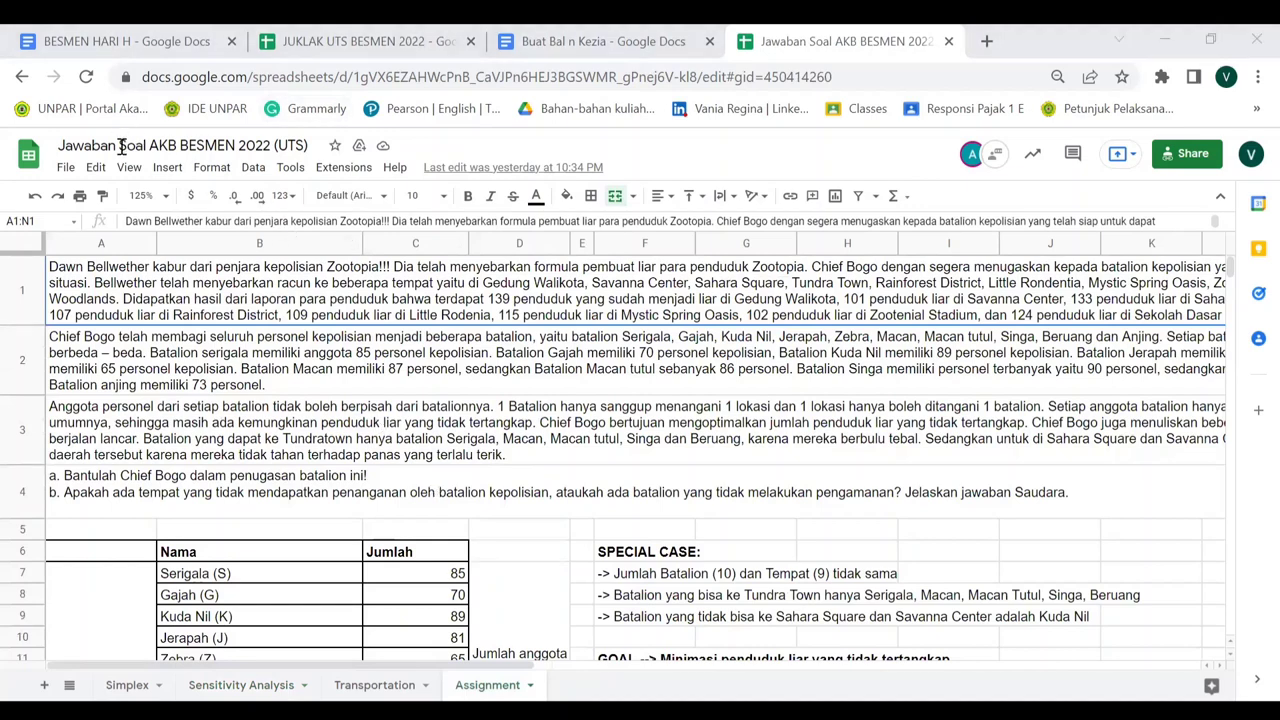
pyautogui.click(145, 196)
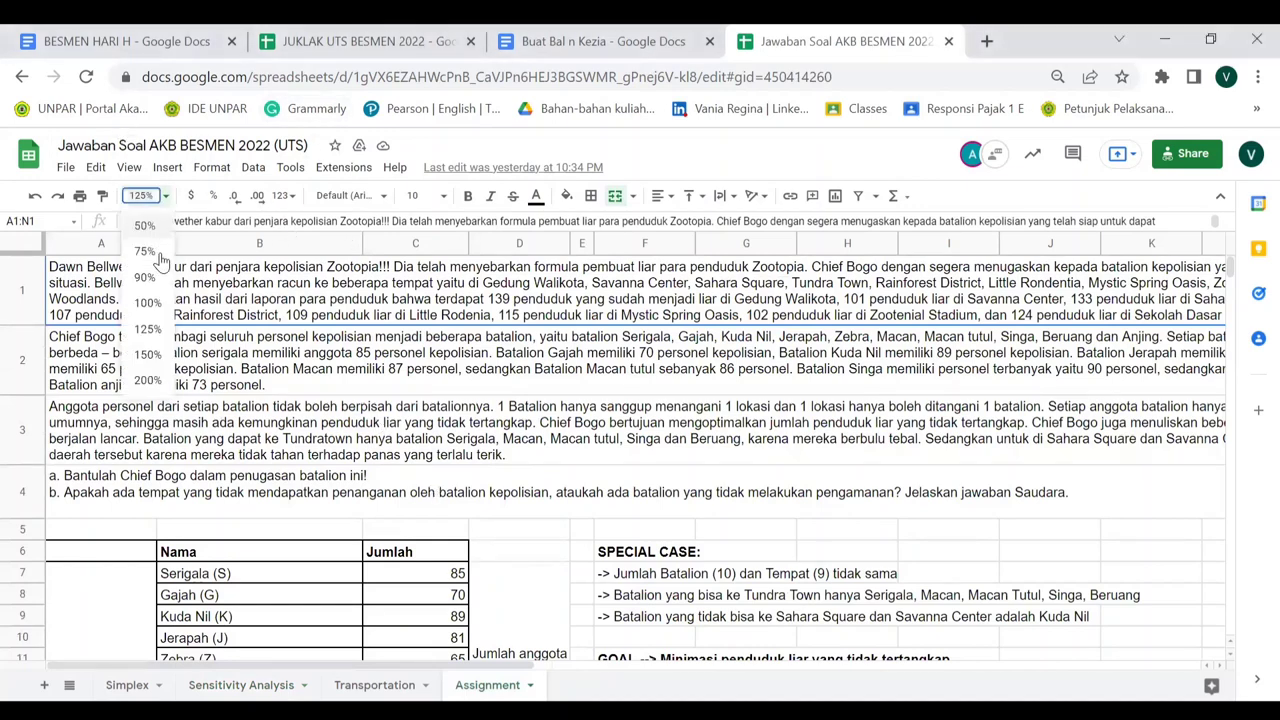
pyautogui.click(147, 302)
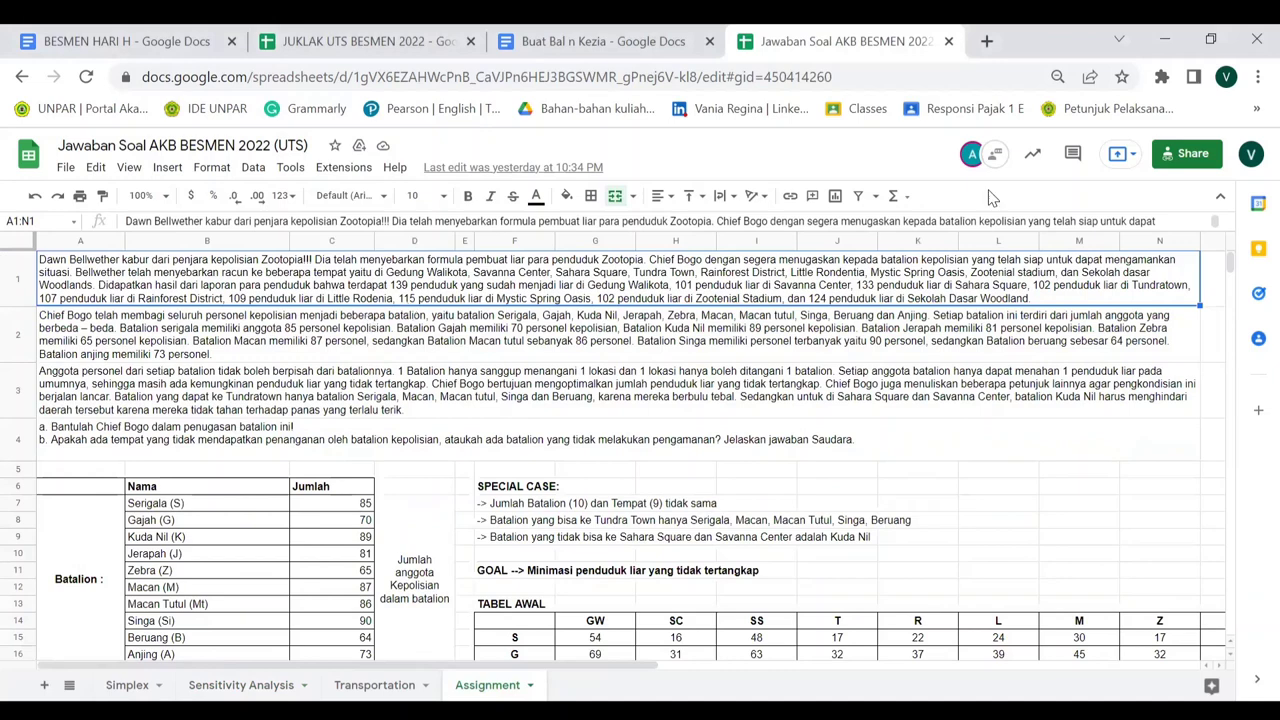
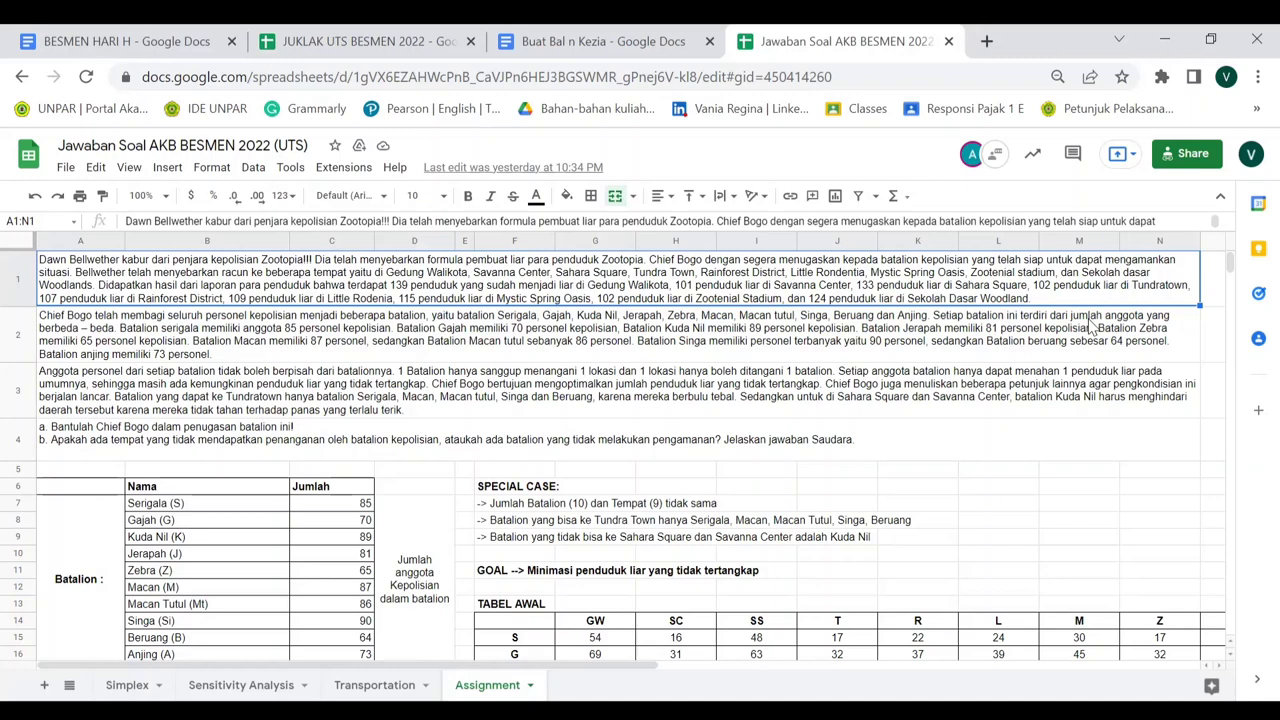
# Step: Review the battalion and location data, the special cases, the minimisation goal and all columns of the TABEL AWAL matrix
pyautogui.scroll(-3, 728, 465)
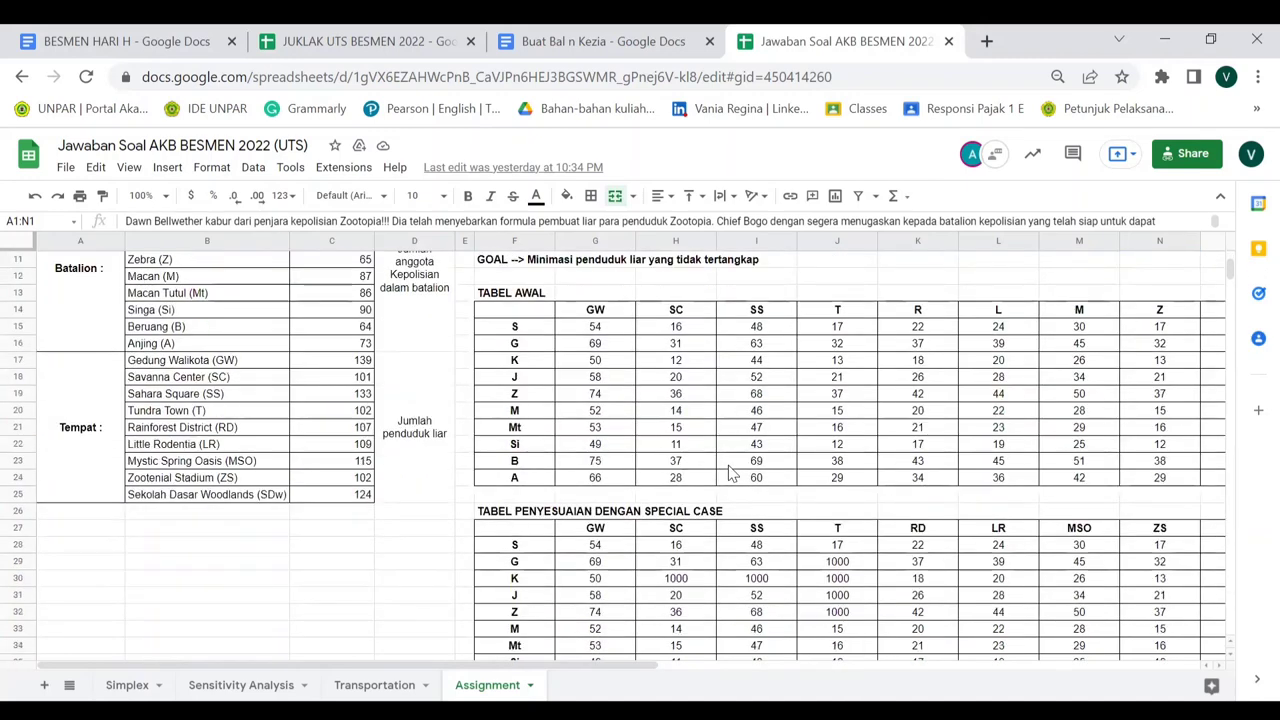
pyautogui.scroll(2, 730, 472)
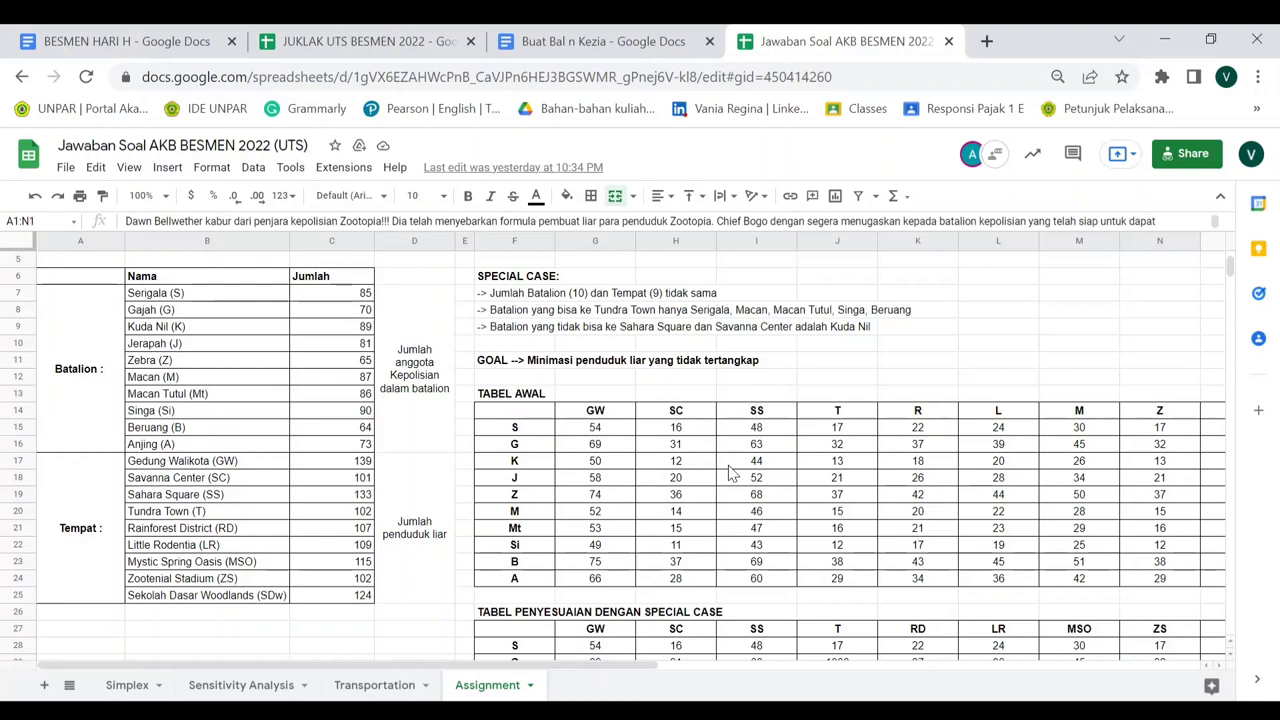
pyautogui.hscroll(5, 730, 472)
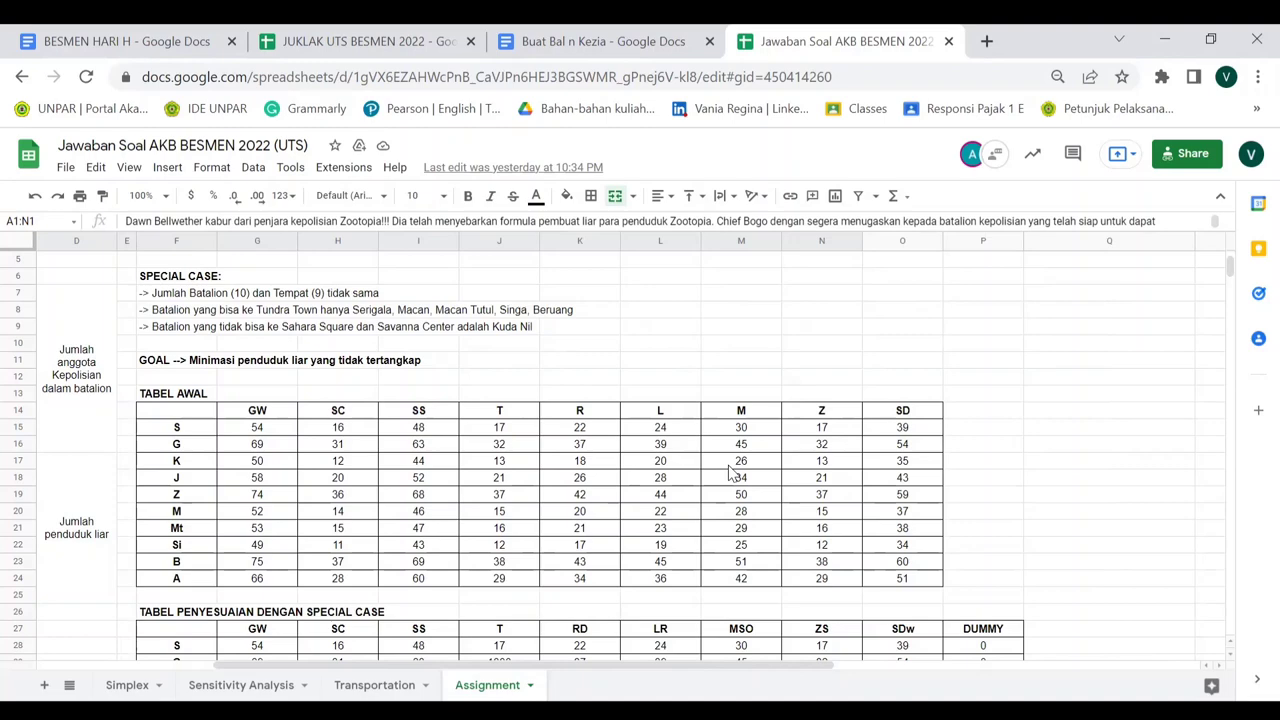
# Step: Examine the special-case adjustment table with its Dummy column, and continue to the start of the POMQM assignment result
pyautogui.scroll(-3, 733, 470)
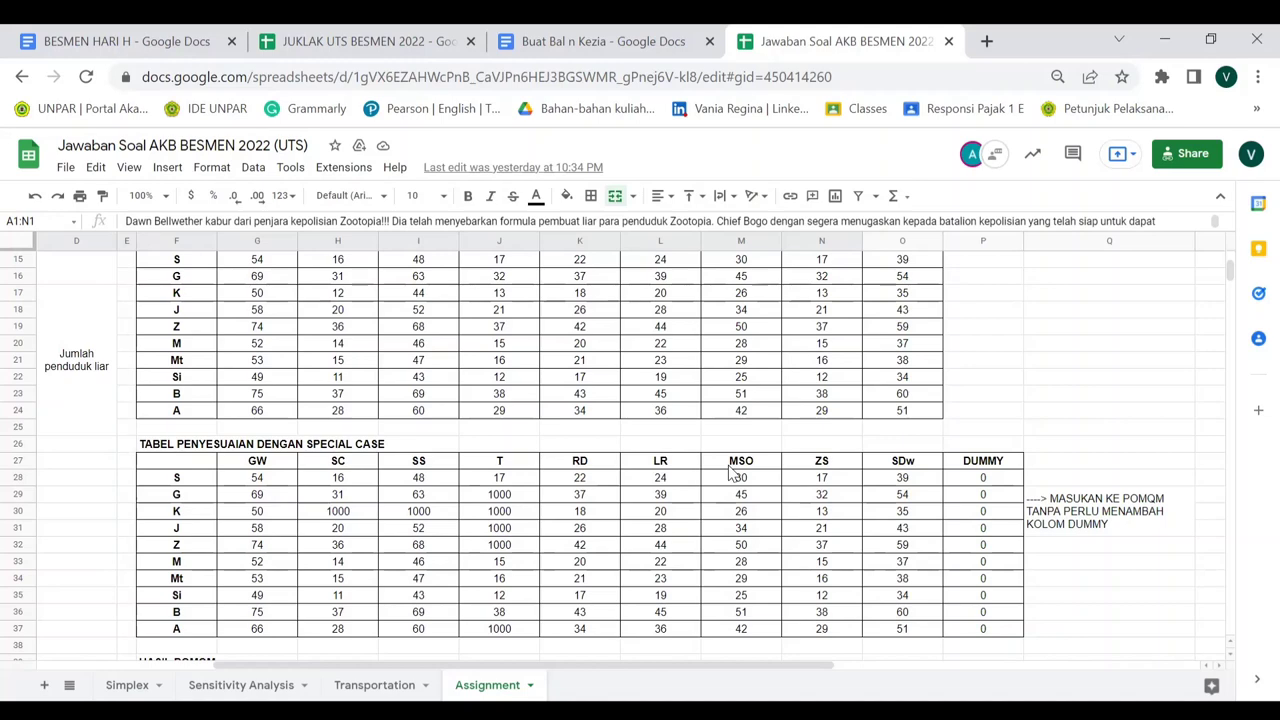
pyautogui.scroll(-3, 561, 455)
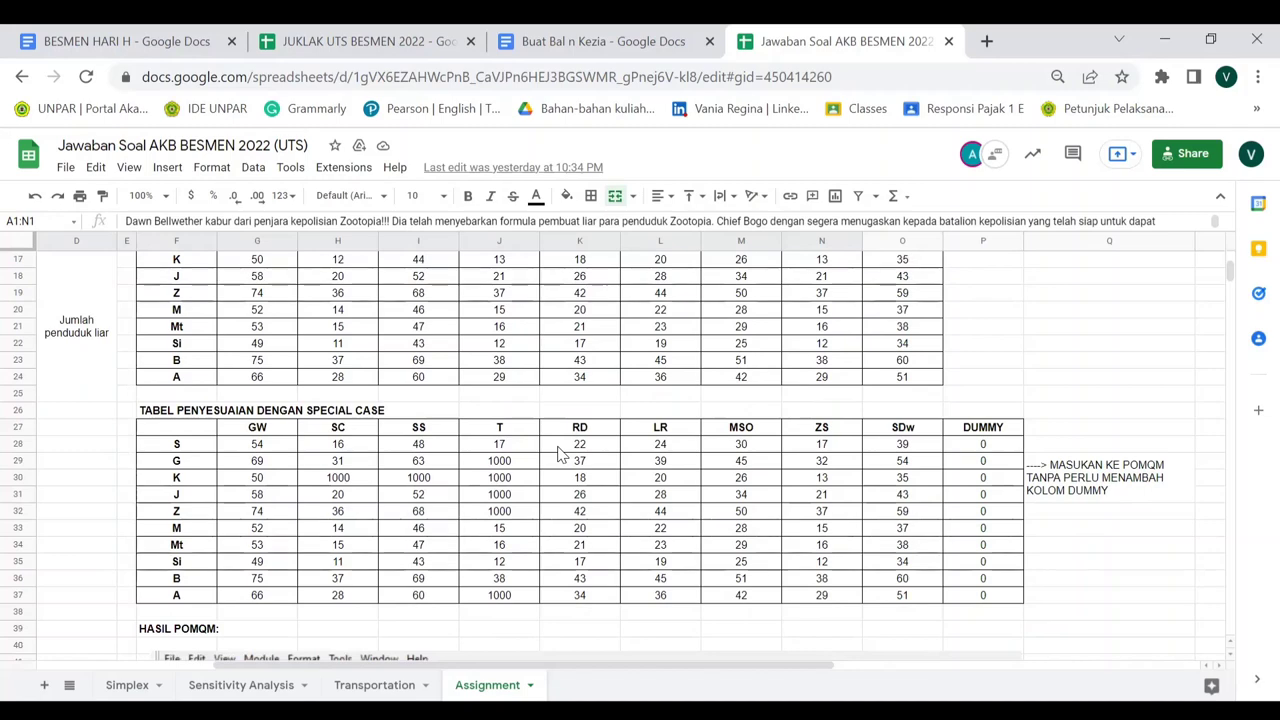
pyautogui.scroll(2, 561, 455)
pyautogui.scroll(-2, 561, 455)
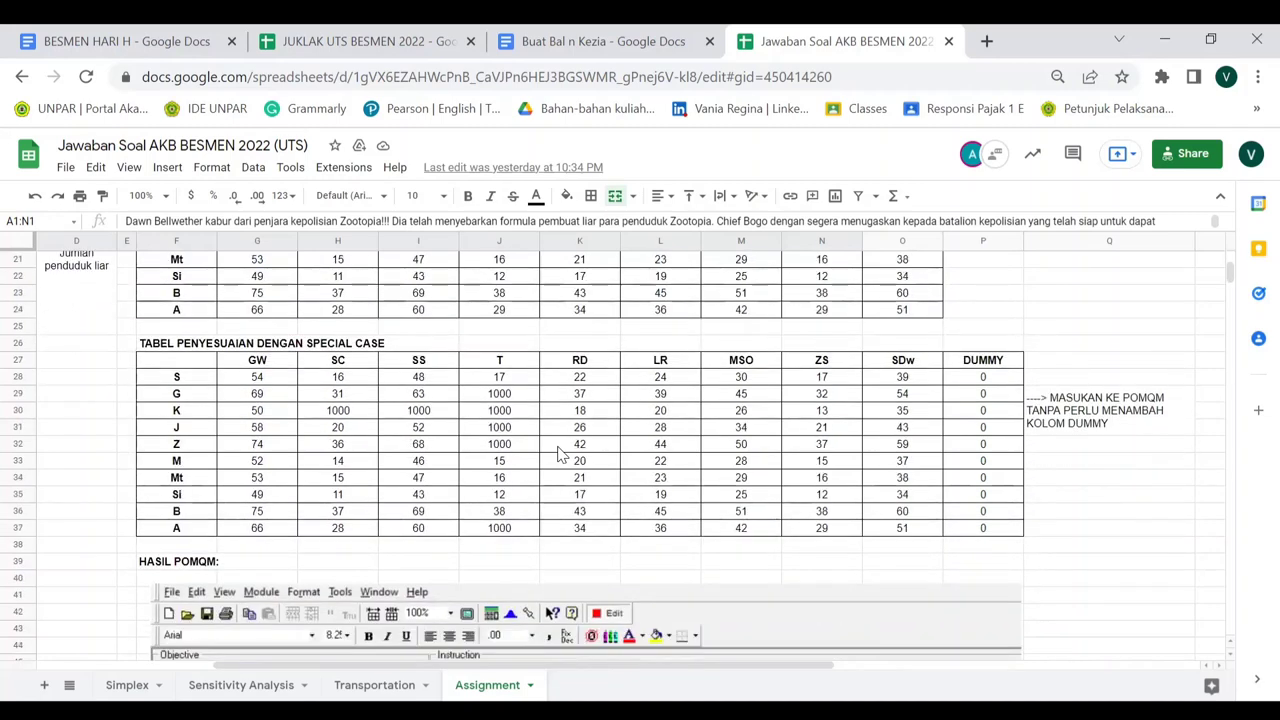
pyautogui.scroll(-2, 561, 455)
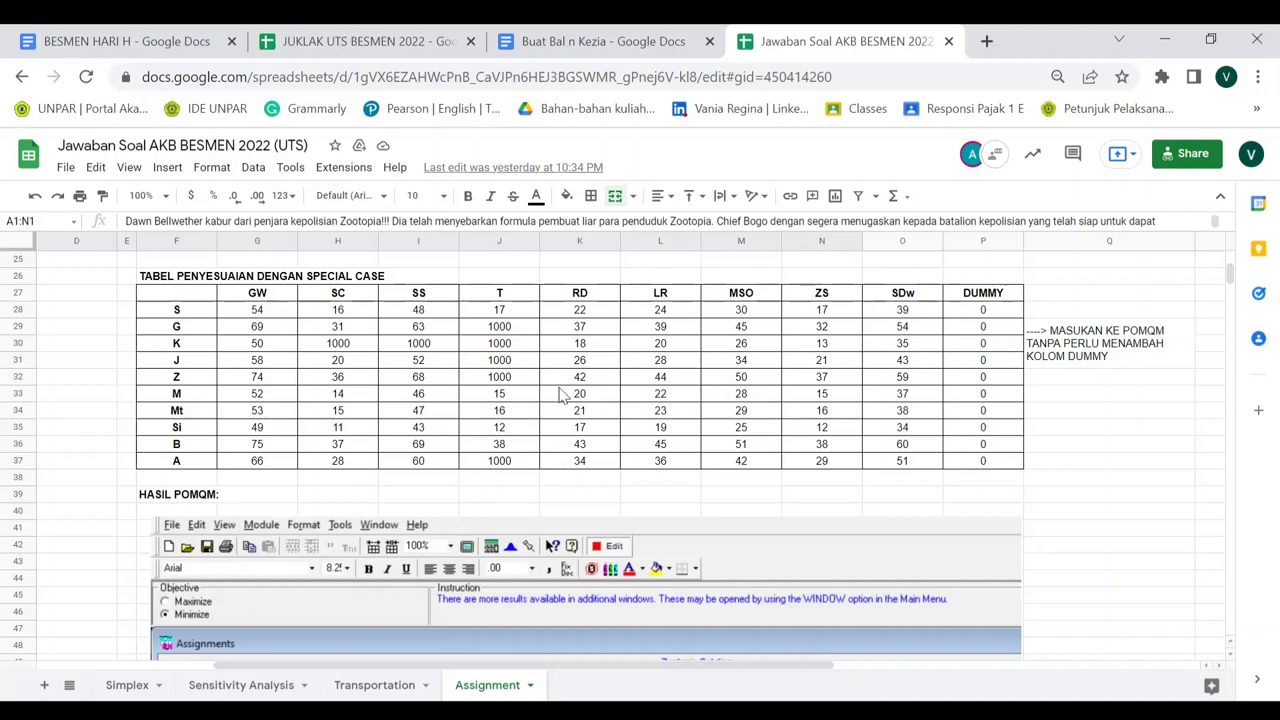
pyautogui.scroll(-3, 570, 380)
pyautogui.hscroll(-1, 572, 375)
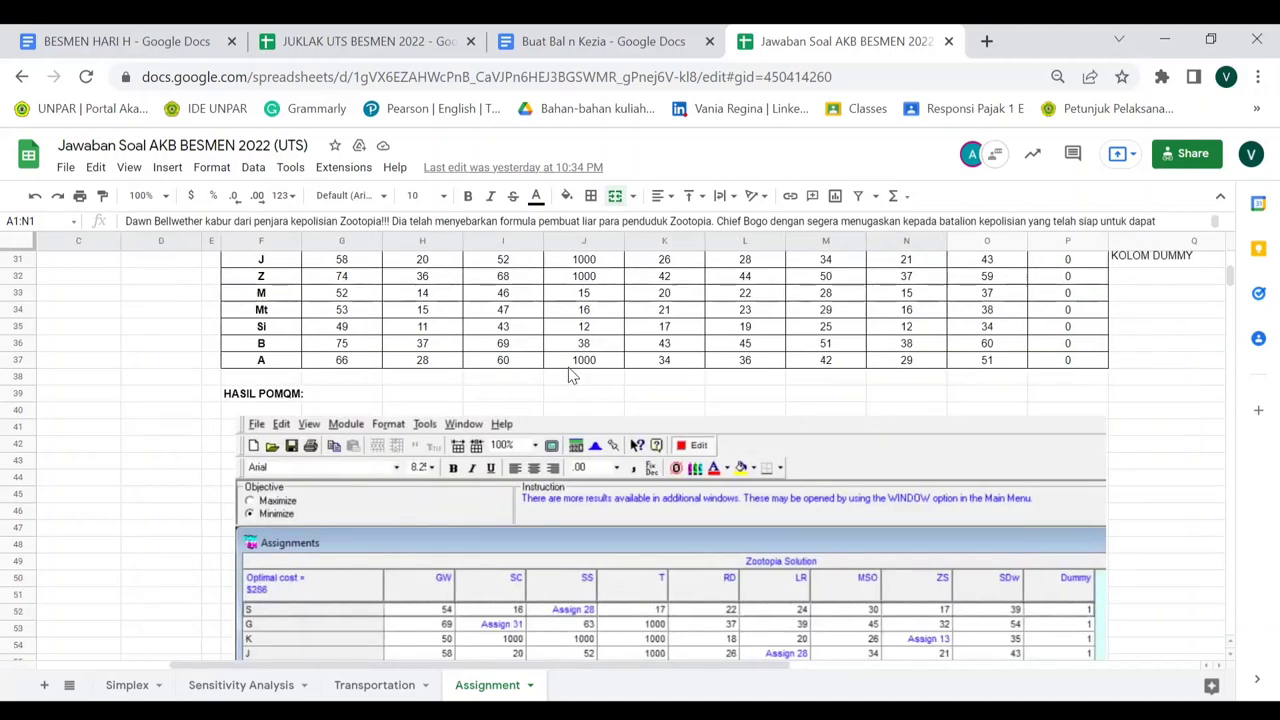
# Step: Check the note beside the adjusted table's Dummy column, and examine every column of the POMQM Zootopia solution table
pyautogui.hscroll(2, 572, 375)
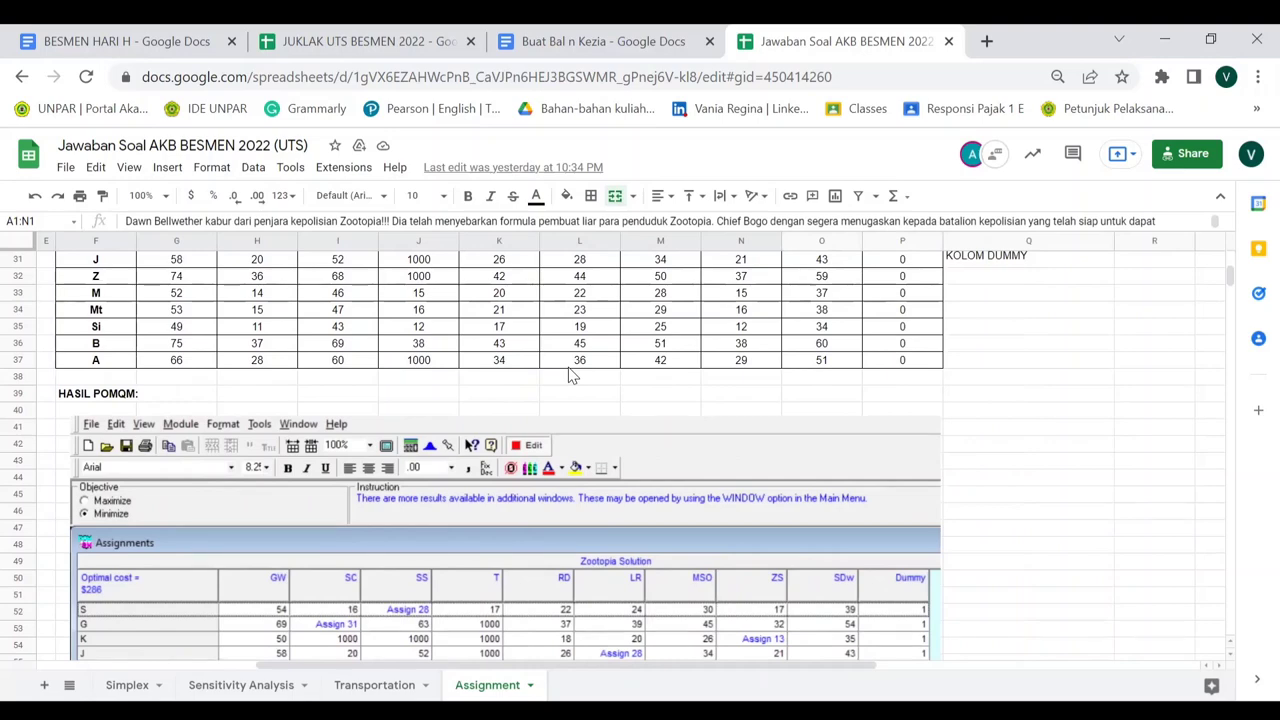
pyautogui.scroll(2, 572, 375)
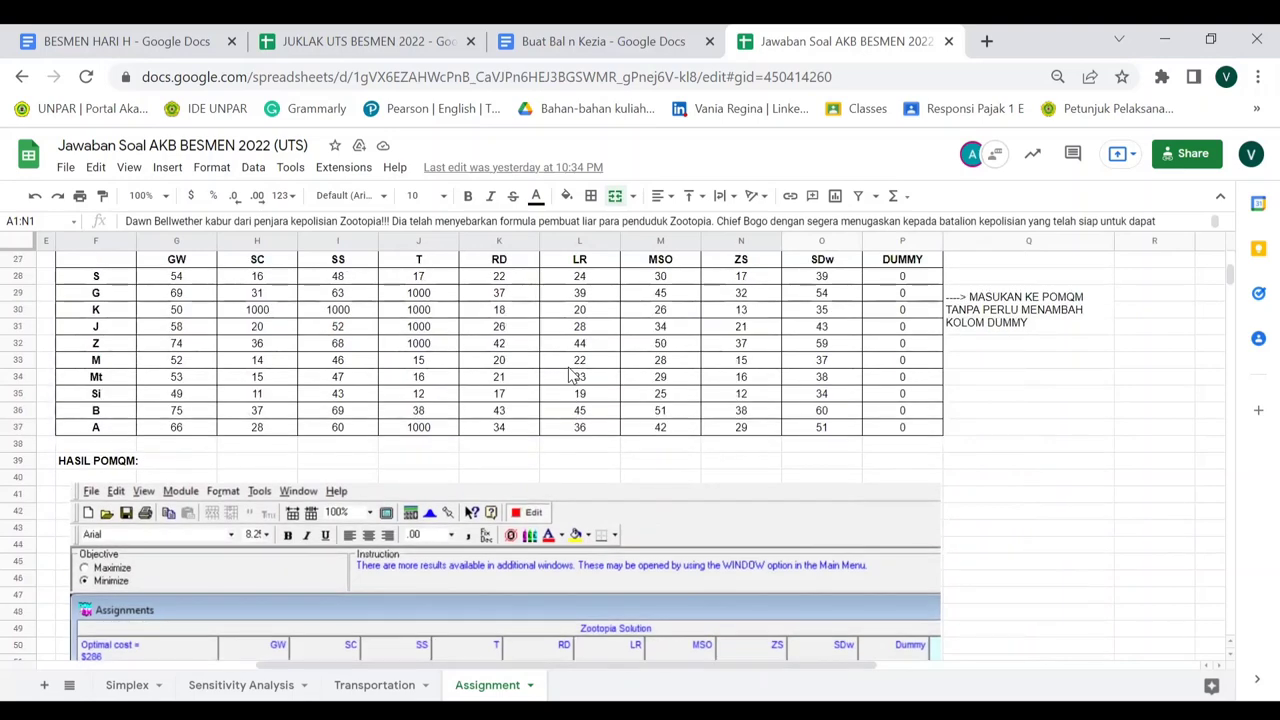
pyautogui.scroll(-5, 570, 375)
pyautogui.hscroll(-2, 570, 375)
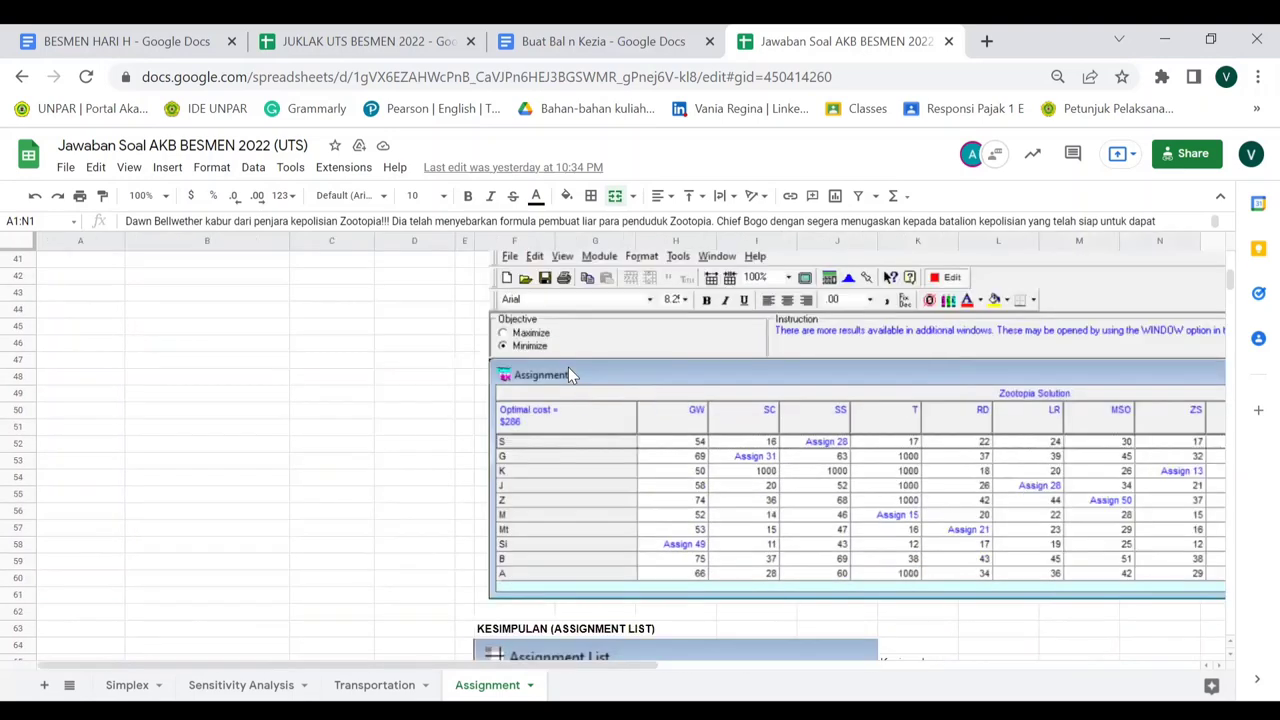
pyautogui.hscroll(2, 568, 374)
pyautogui.hscroll(1, 568, 374)
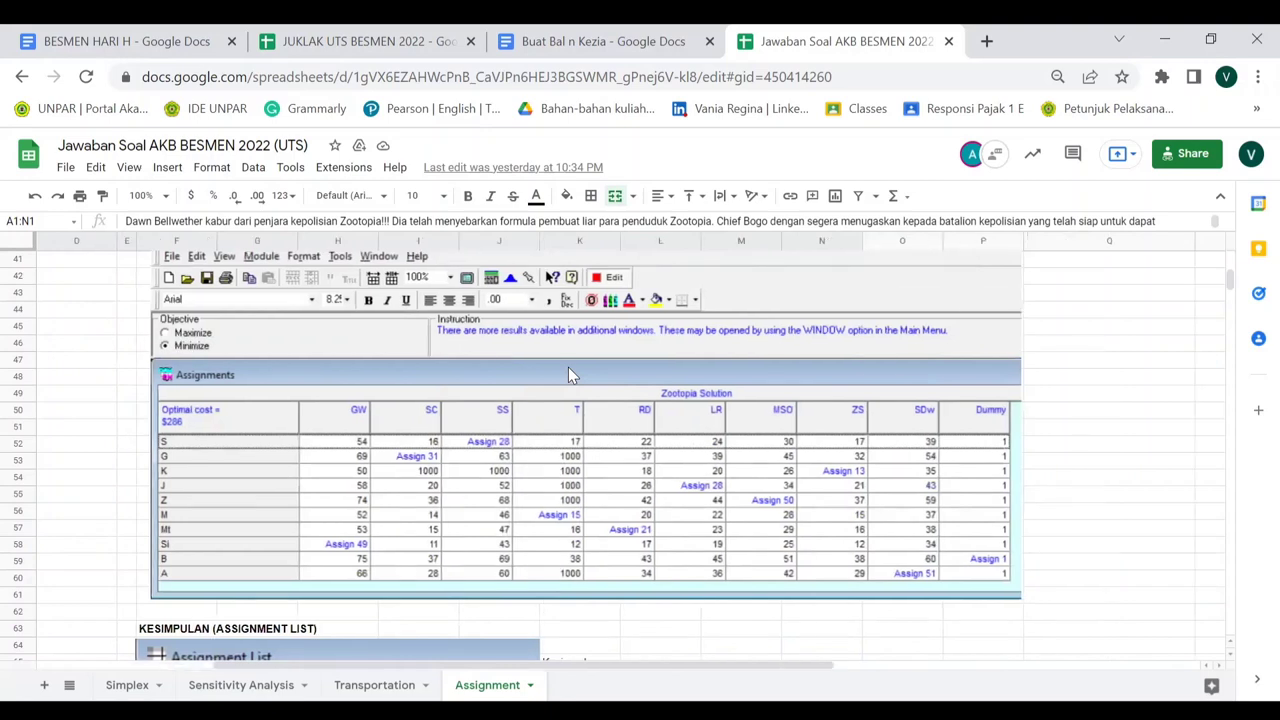
pyautogui.scroll(1, 568, 374)
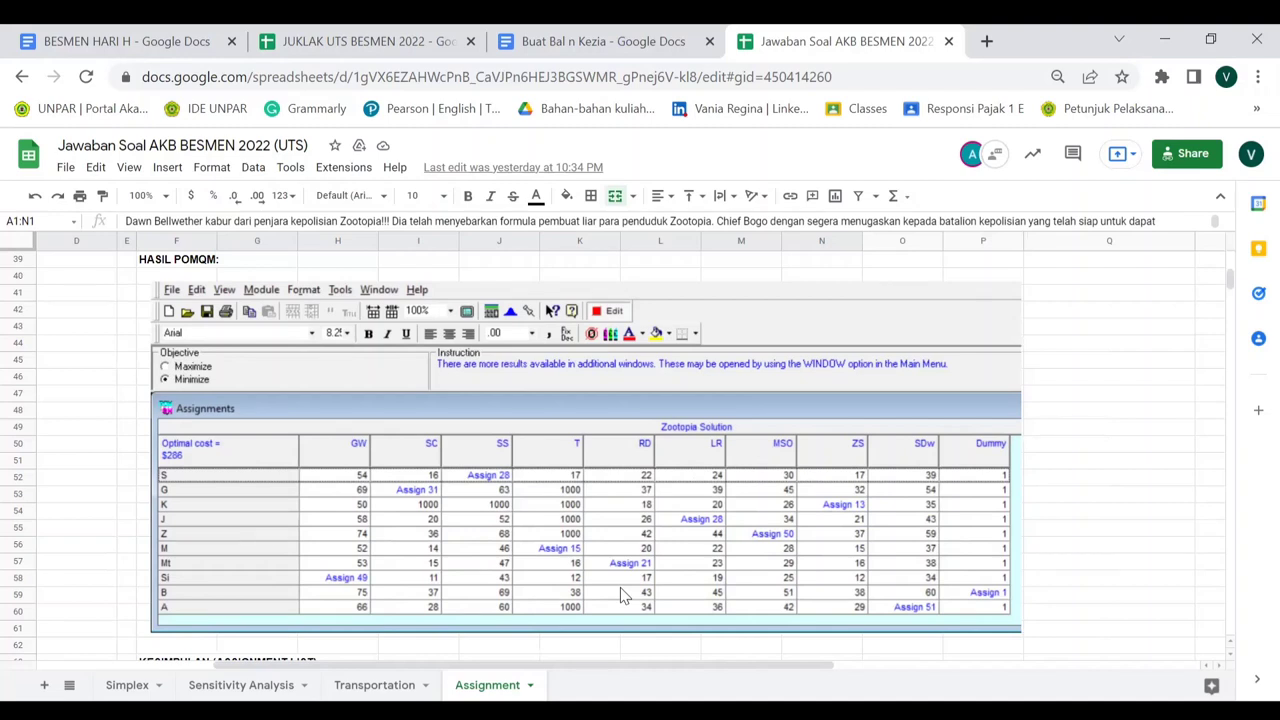
# Step: Read the Assignment List and the written conclusion for each battalion, comparing them with the Zootopia solution table
pyautogui.scroll(-5, 620, 595)
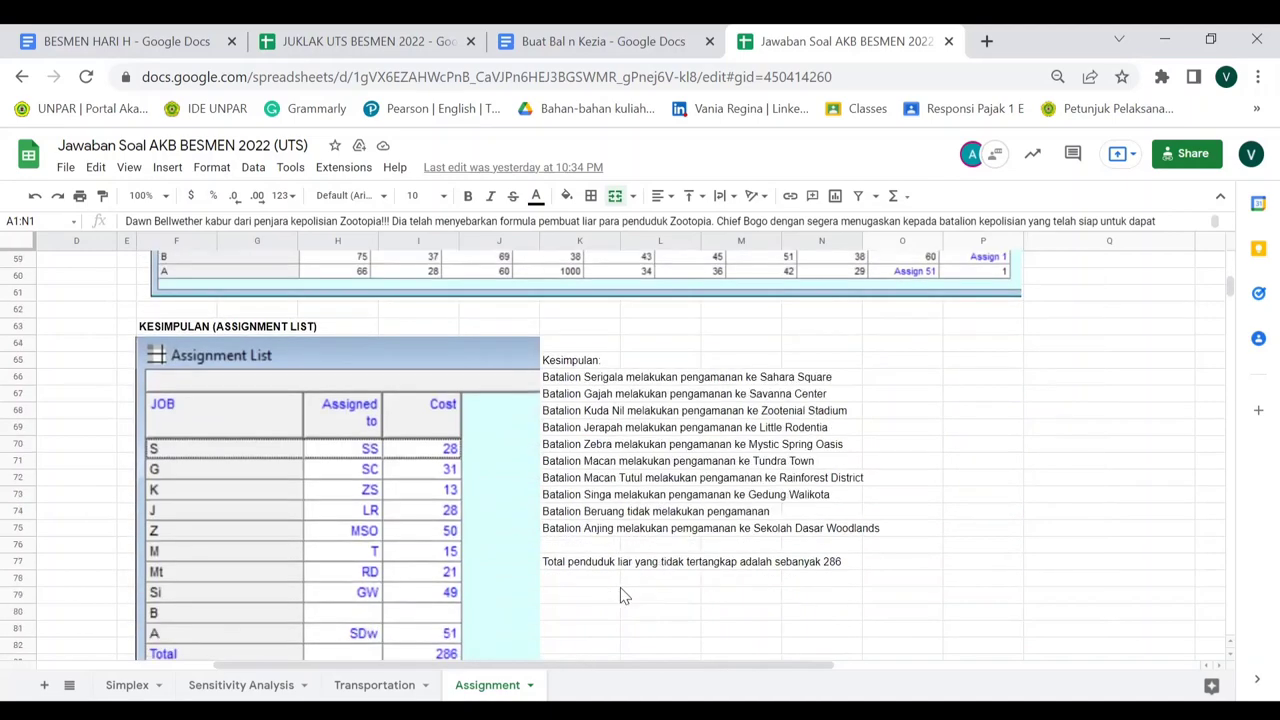
pyautogui.scroll(-1, 620, 595)
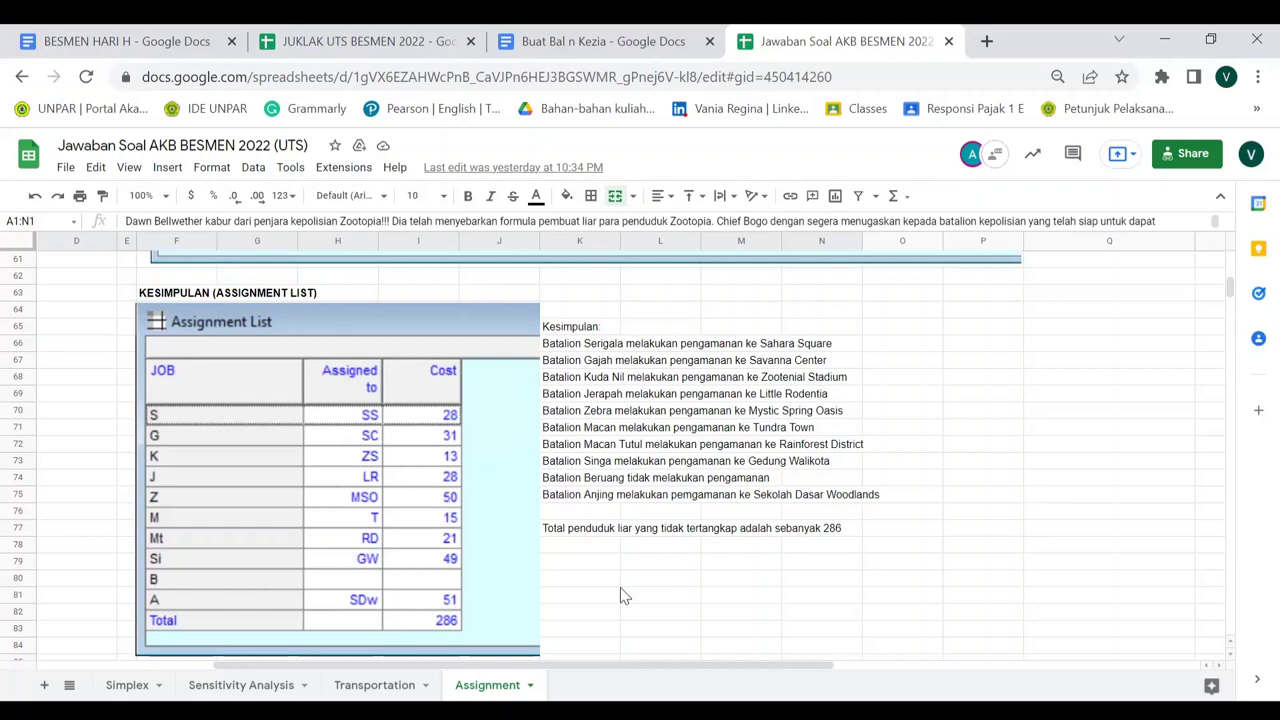
pyautogui.scroll(3, 620, 590)
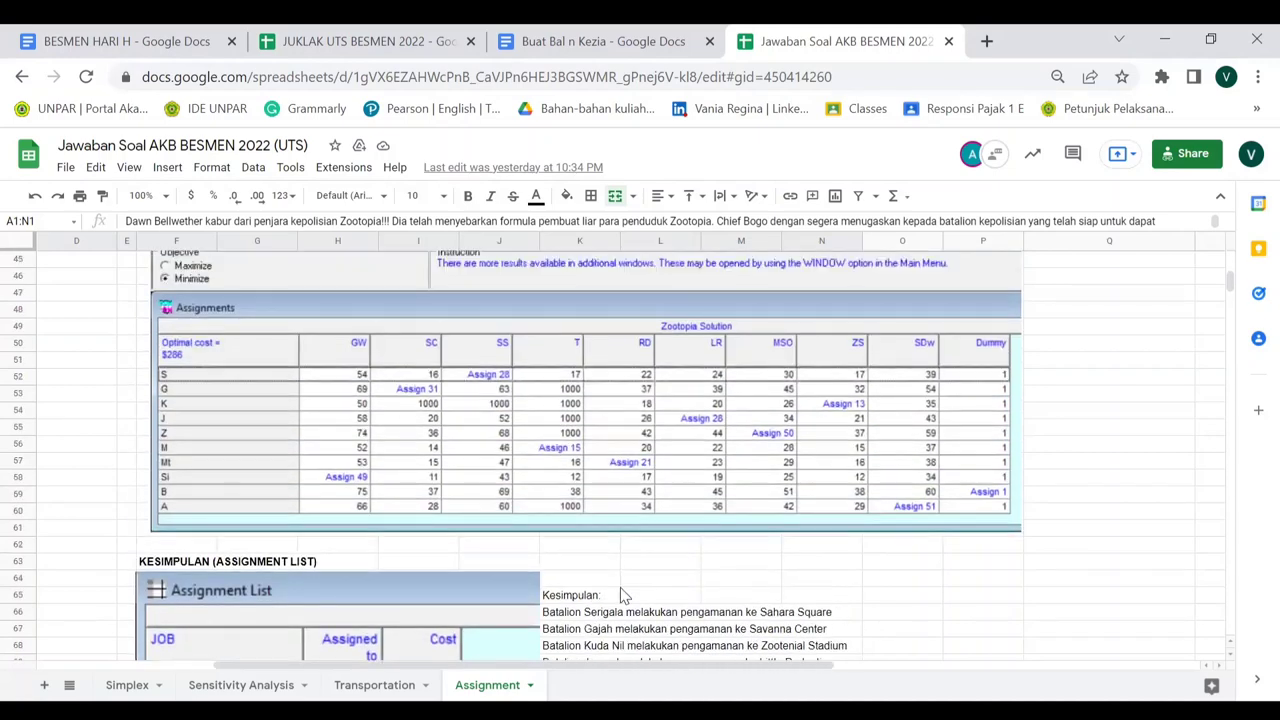
pyautogui.hscroll(2, 620, 590)
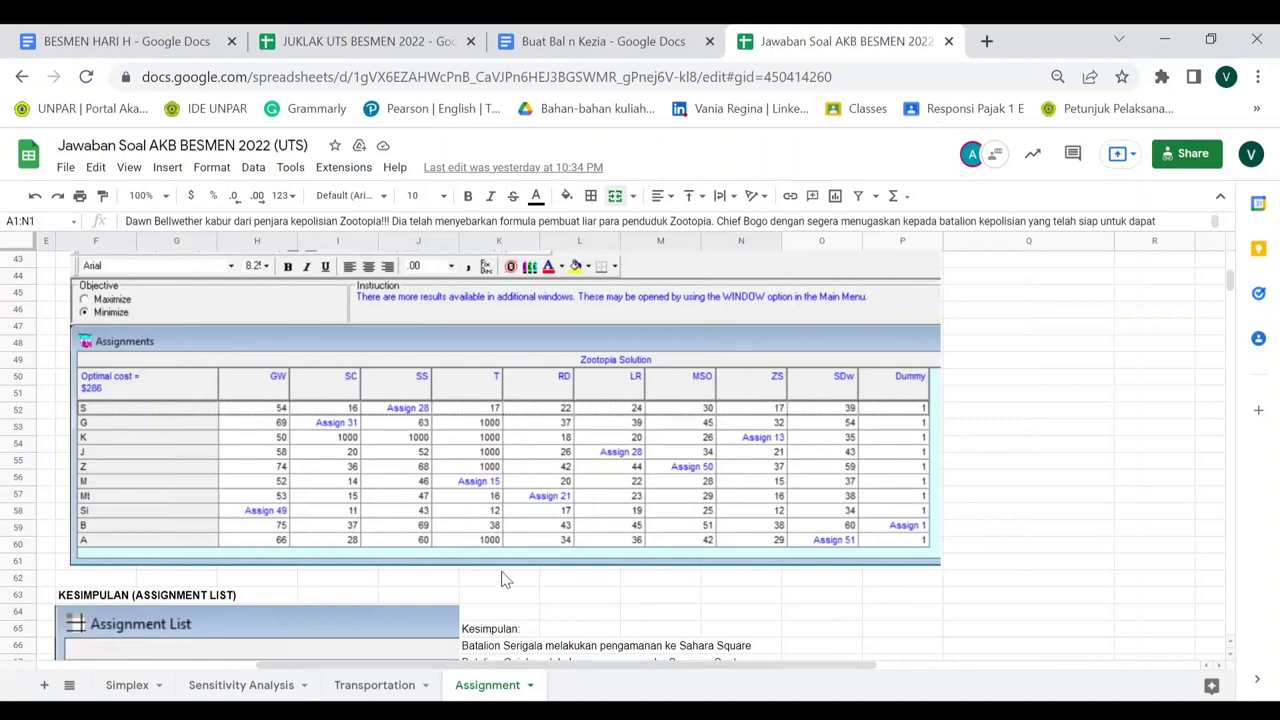
pyautogui.scroll(-5, 505, 580)
pyautogui.hscroll(-1, 505, 580)
pyautogui.scroll(-2, 505, 580)
pyautogui.hscroll(-2, 505, 580)
pyautogui.hscroll(1, 505, 580)
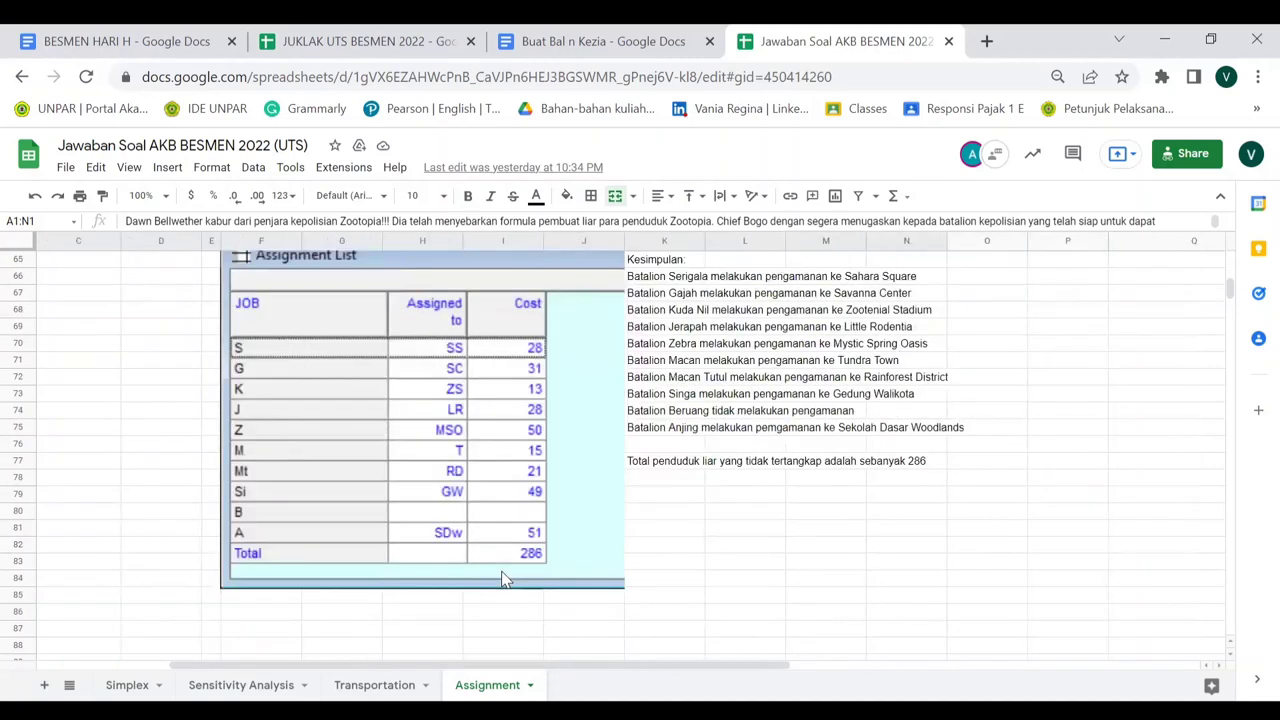
pyautogui.hscroll(1, 505, 580)
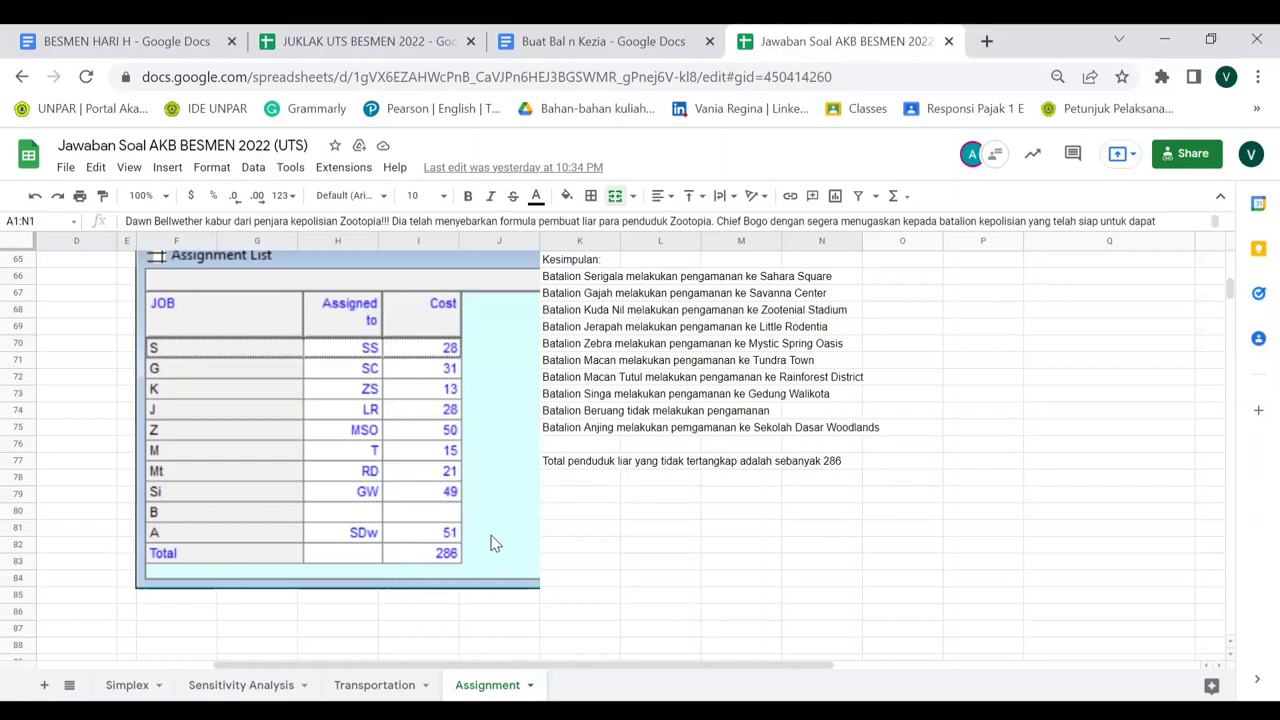
# Step: Return to the Zootopia case text and select the paragraph with the battalion rules and location restrictions
pyautogui.scroll(15, 491, 543)
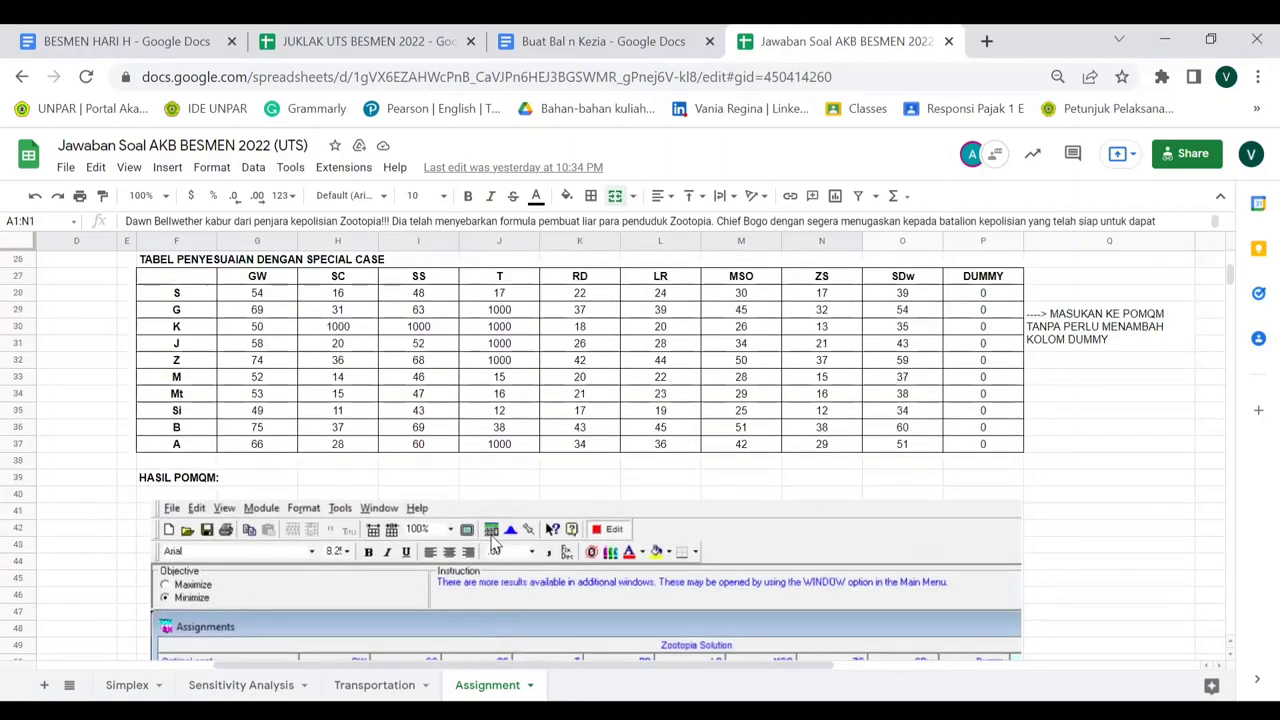
pyautogui.scroll(3, 491, 543)
pyautogui.hscroll(-4, 491, 543)
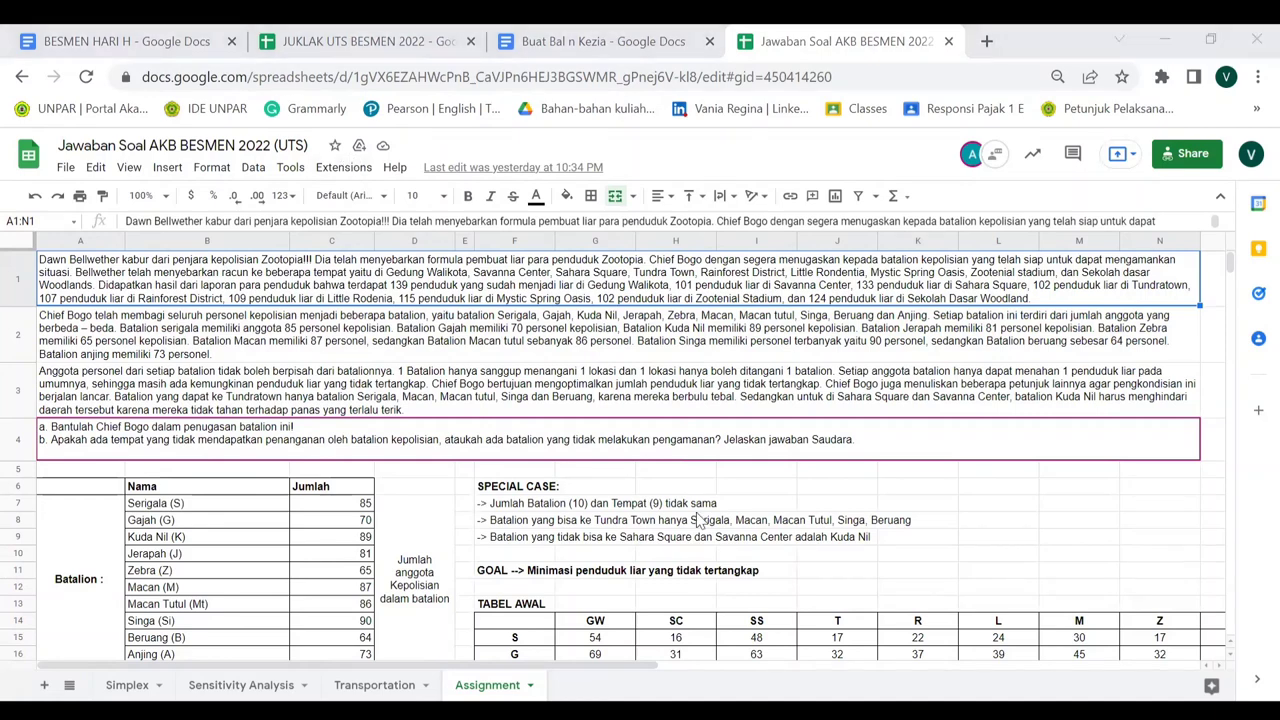
pyautogui.click(492, 396)
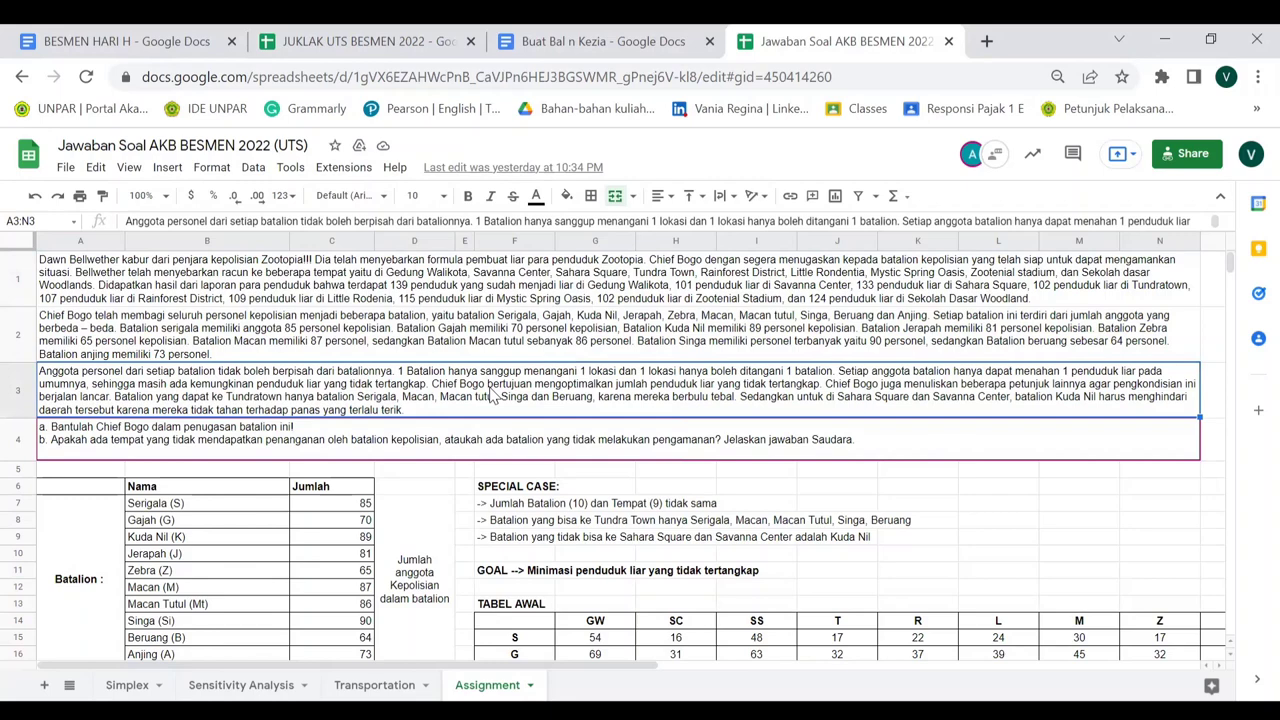
# Step: Revisit the Simplex sheet's Serawing CV case, and bring up the HASIL TABEL SENSITIVITY table on the Sensitivity Analysis sheet
pyautogui.click(127, 685)
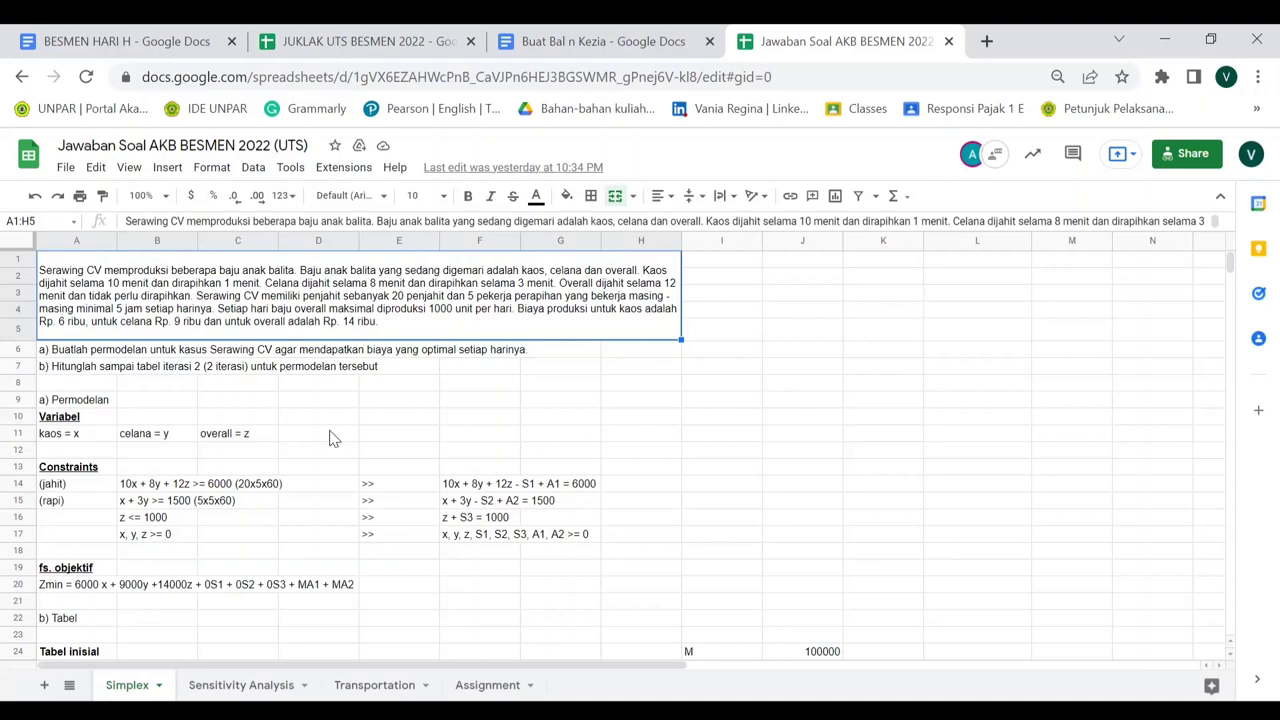
pyautogui.click(242, 684)
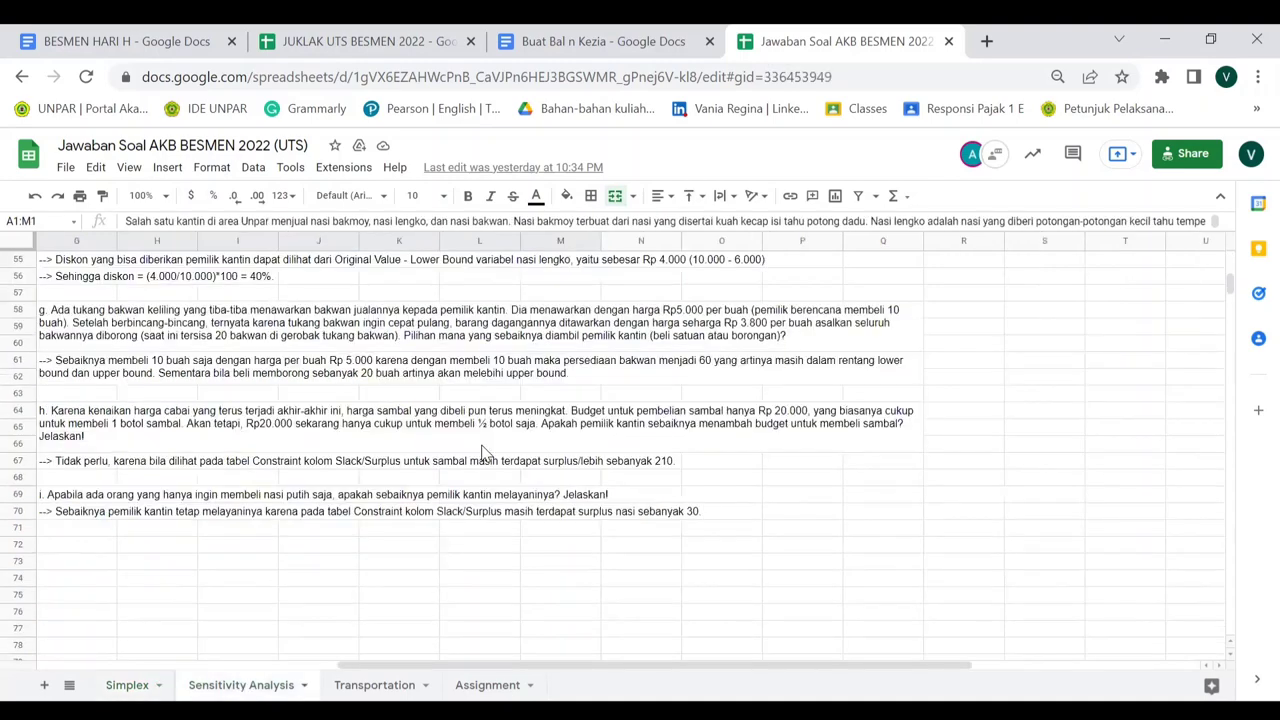
pyautogui.scroll(15, 481, 453)
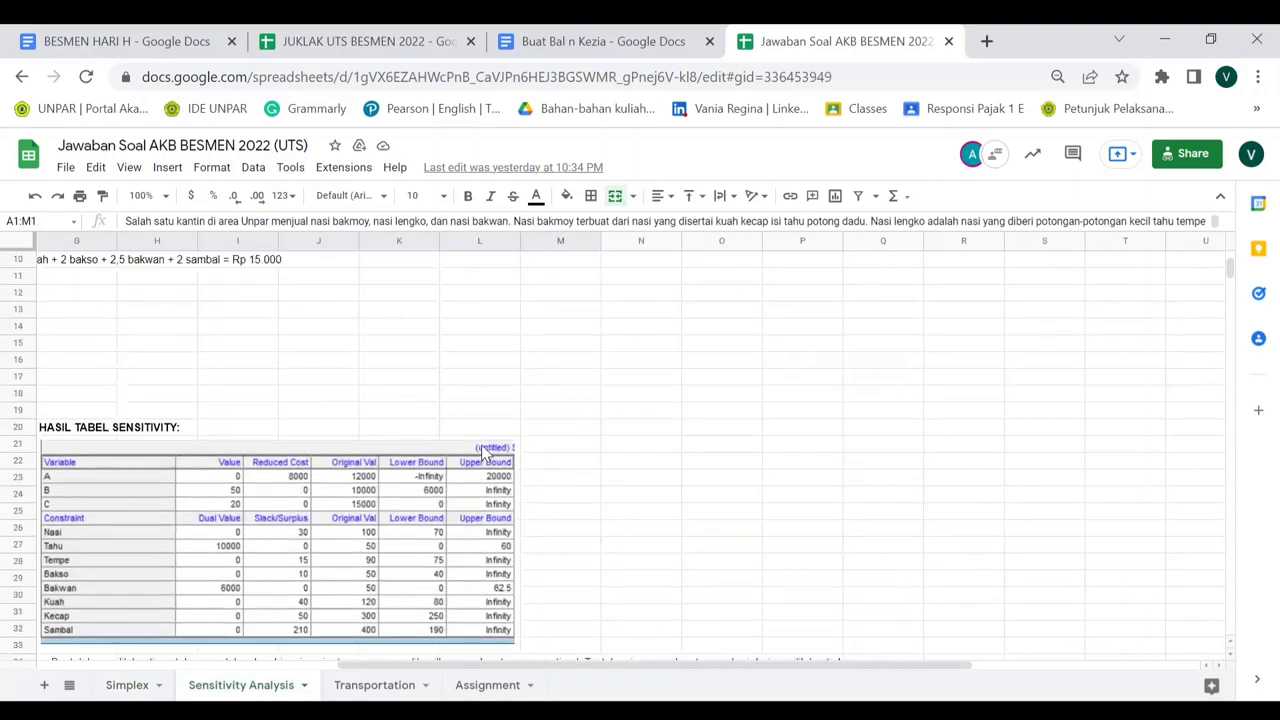
pyautogui.hscroll(-5, 481, 453)
pyautogui.hscroll(1, 481, 453)
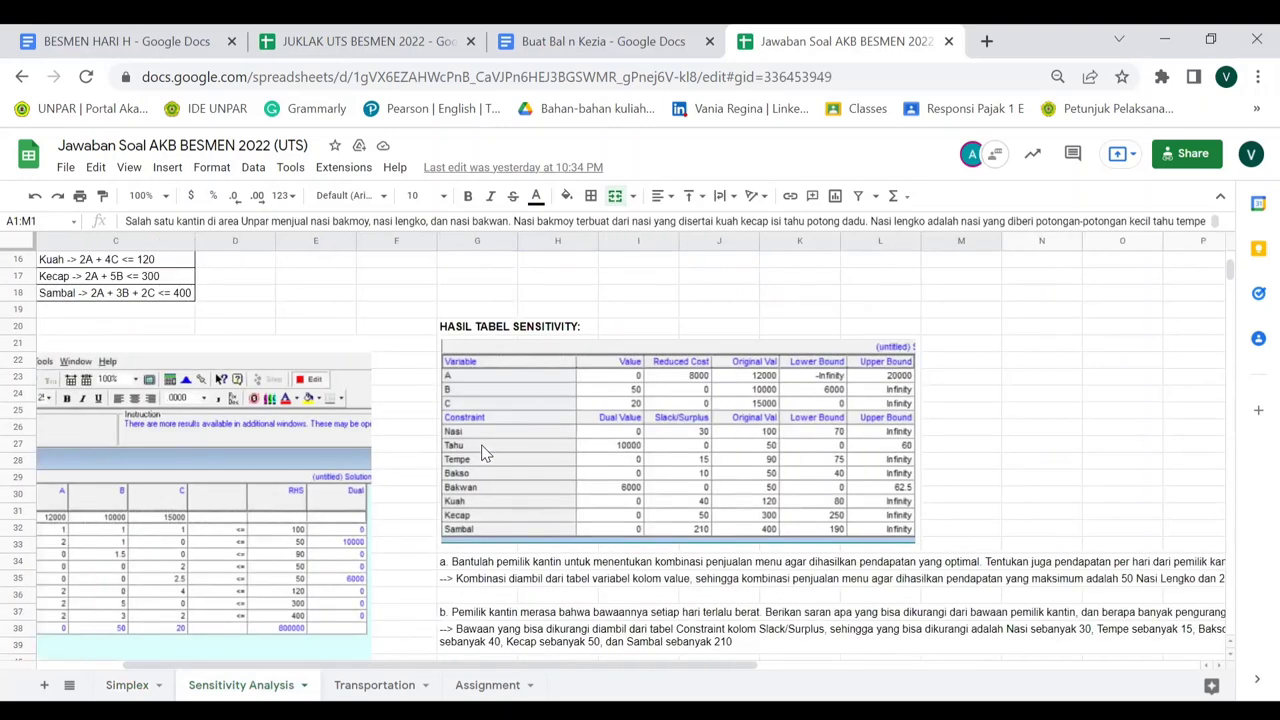